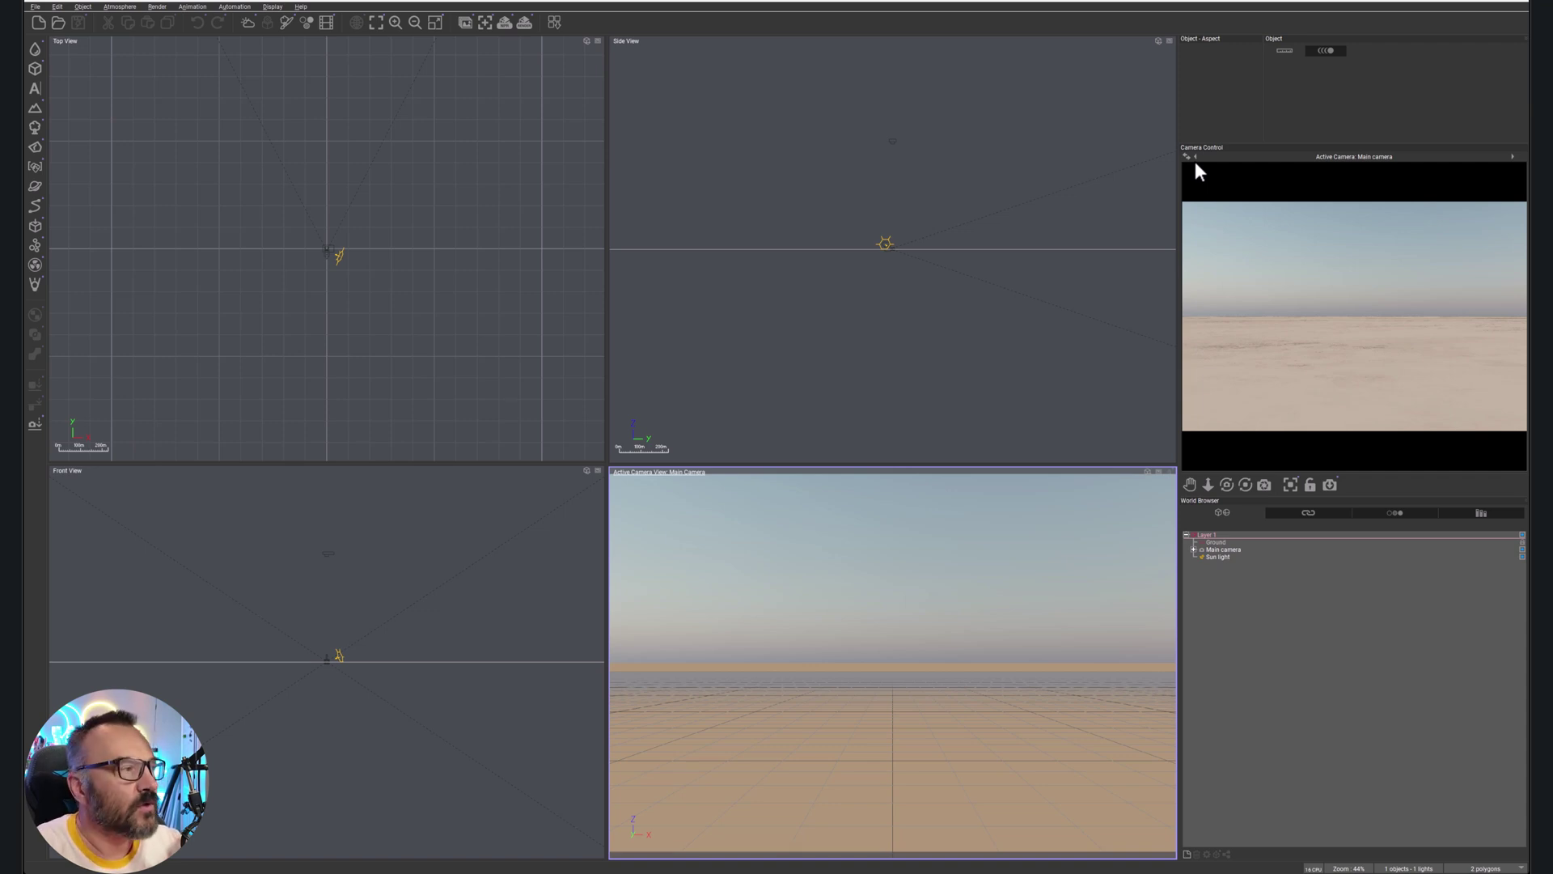
# - Add a sphere to the scene, raise it above the ground and move it farther from the camera
pyautogui.scroll(5, 957, 246)
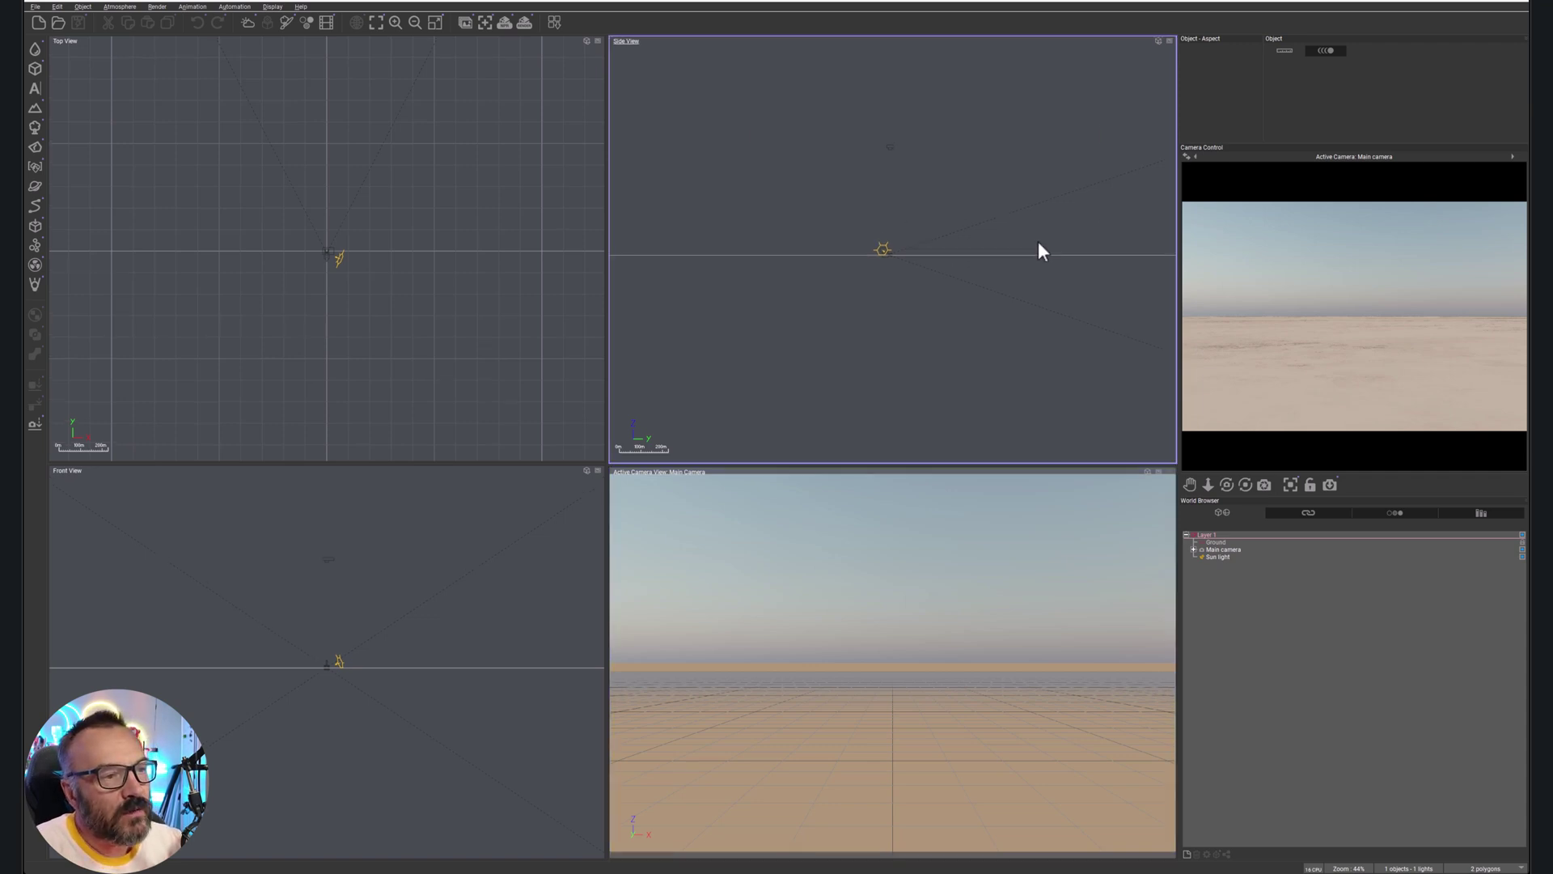
pyautogui.scroll(5, 824, 283)
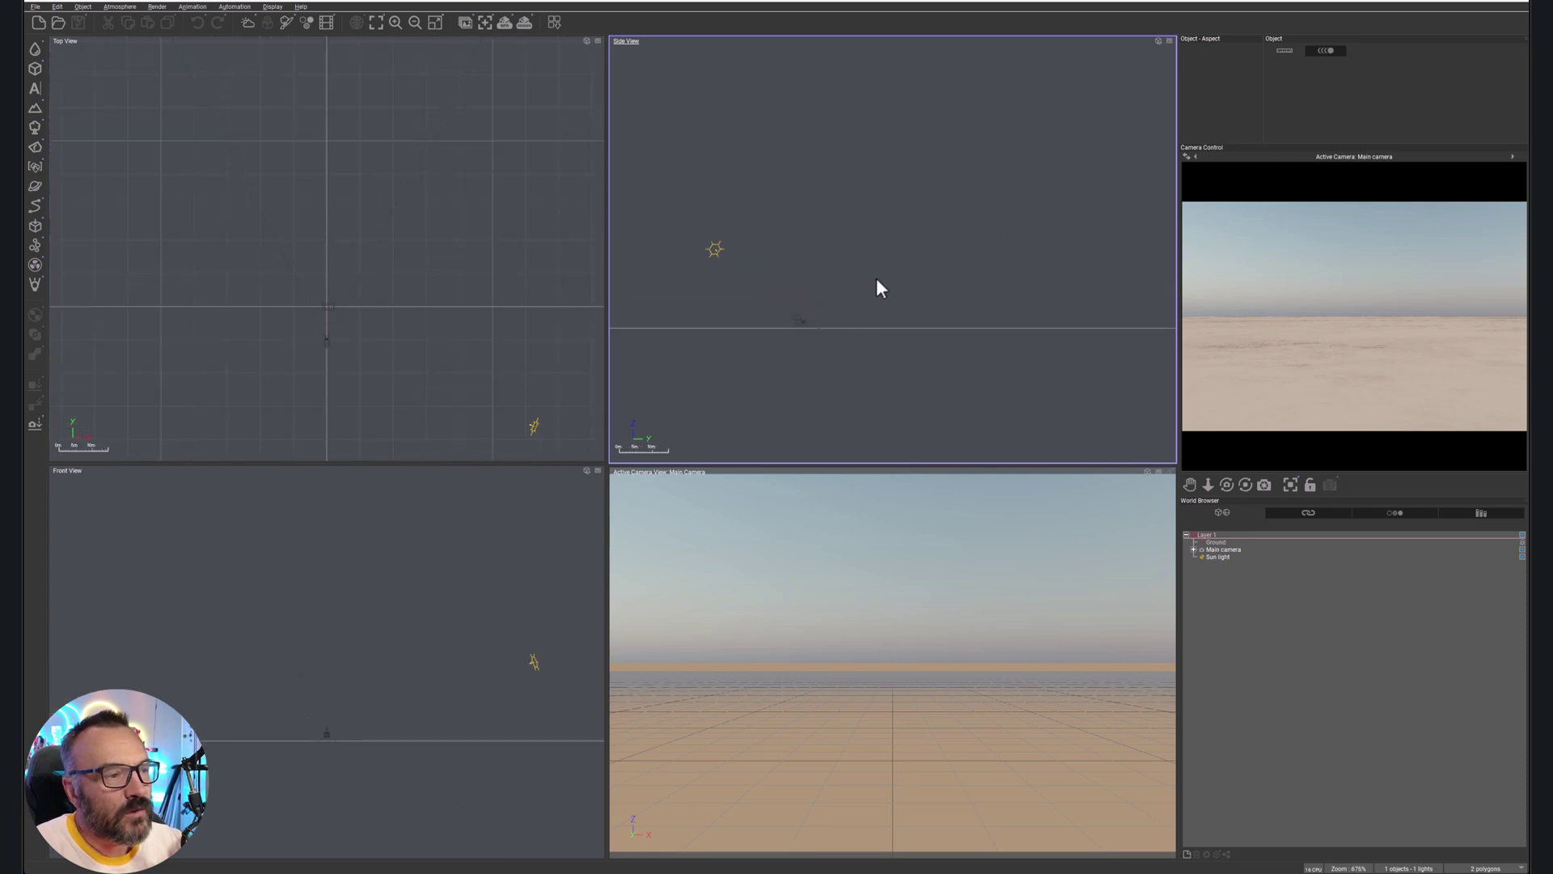
pyautogui.scroll(3, 930, 263)
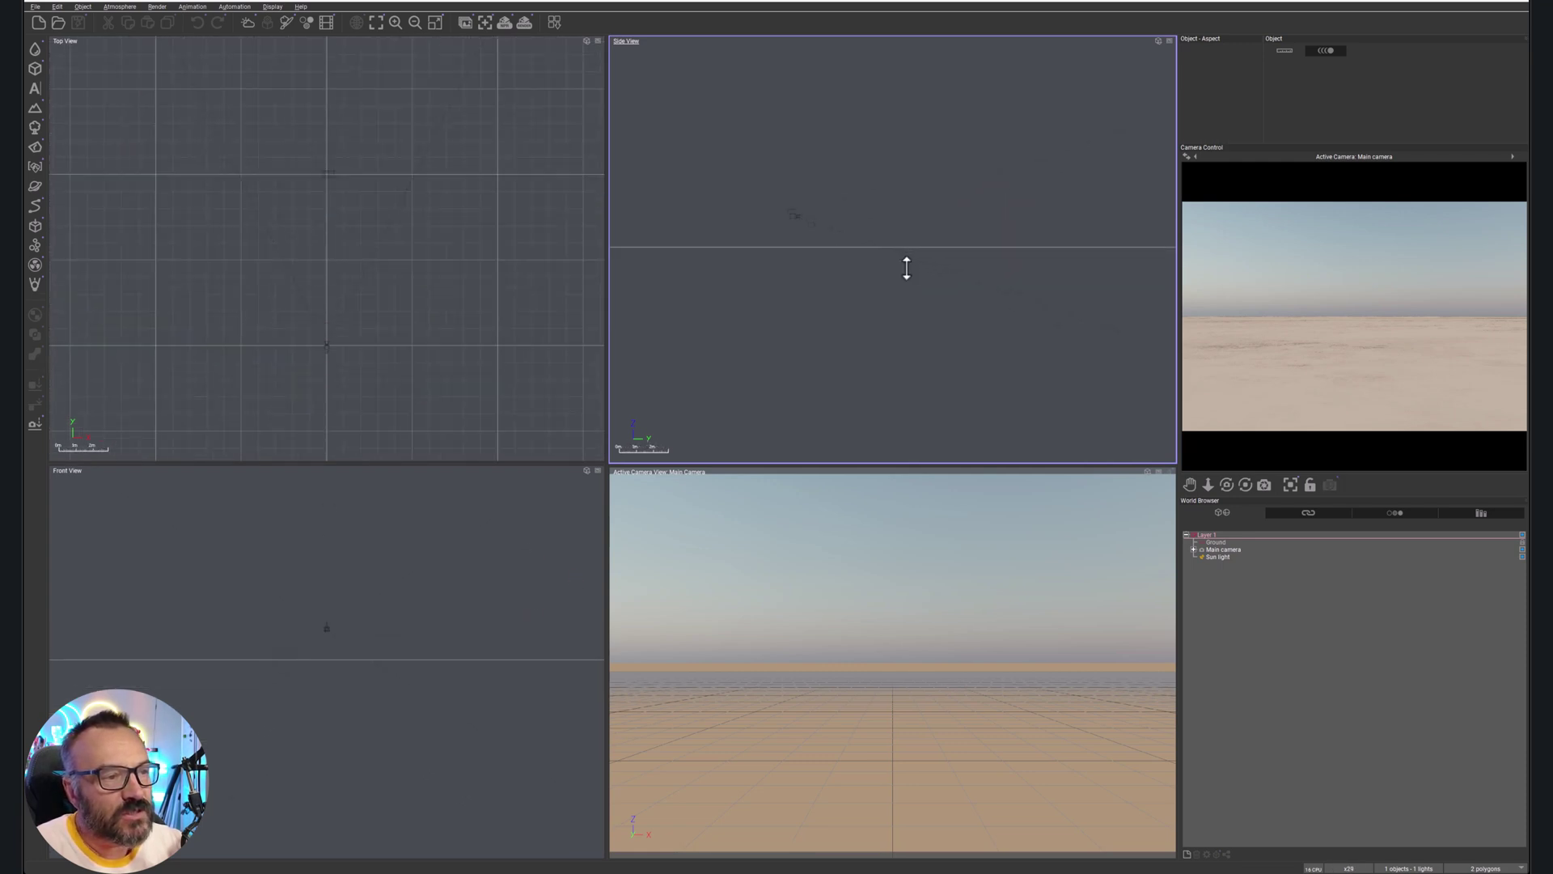
pyautogui.moveTo(1031, 225); pyautogui.dragTo(960, 233, button='right')
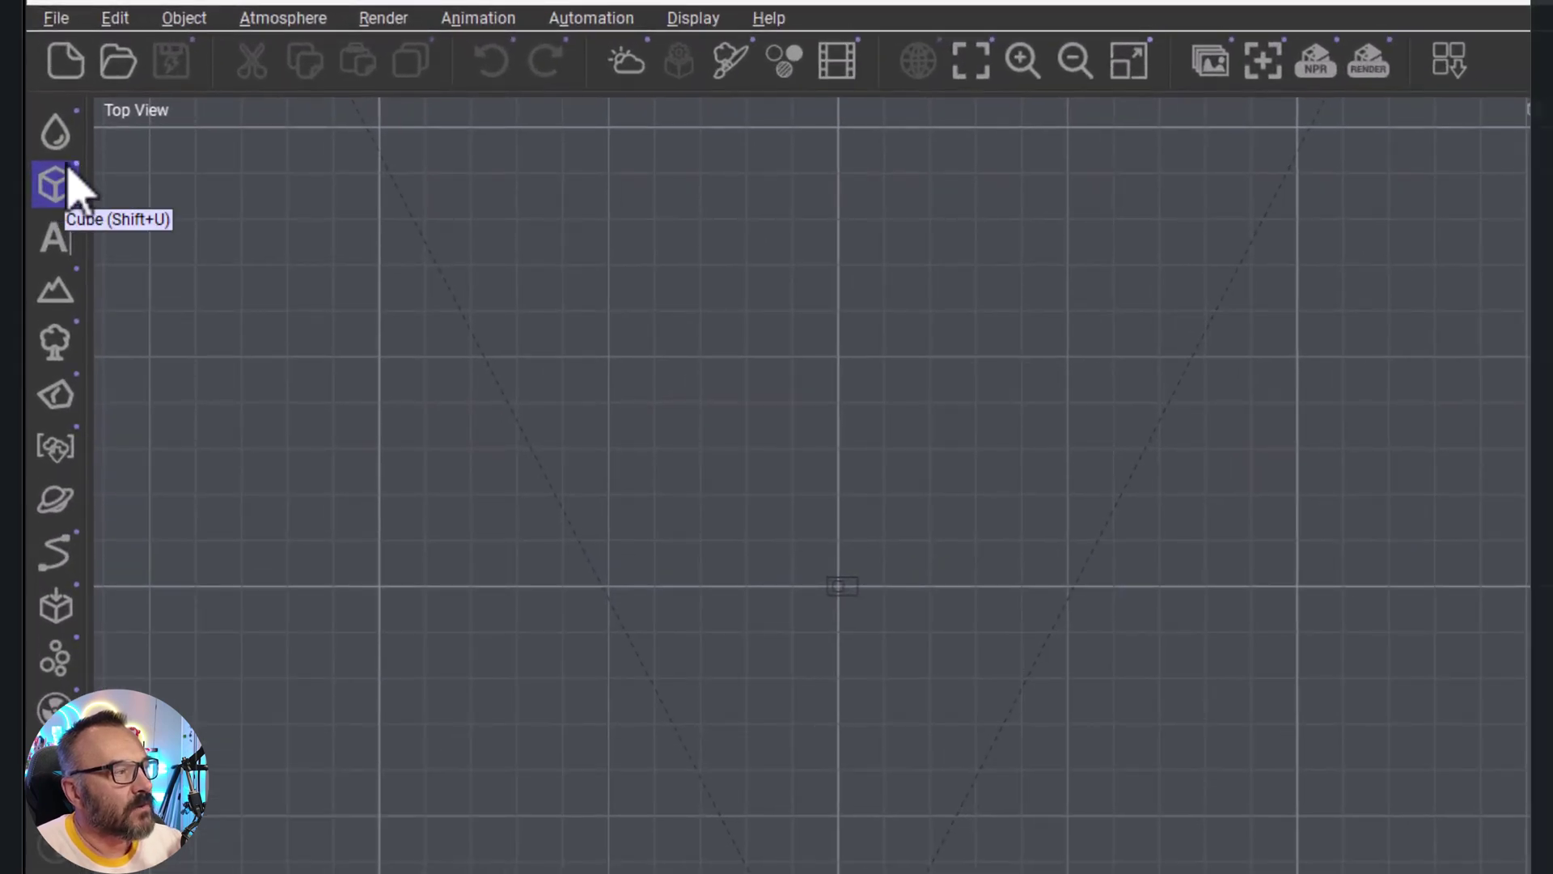
pyautogui.click(56, 187)
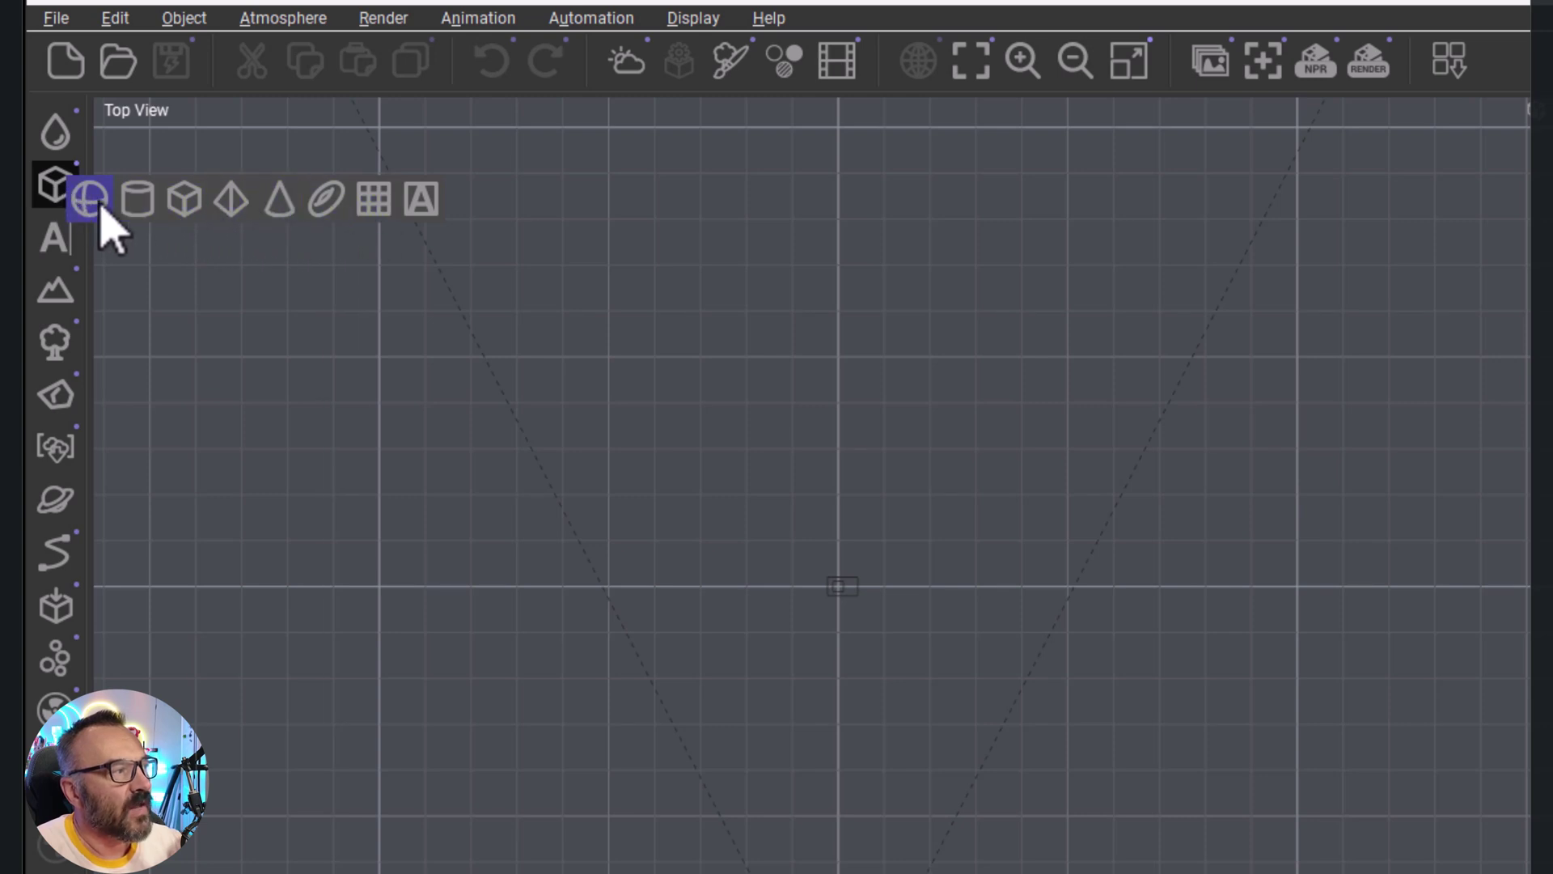
pyautogui.click(89, 199)
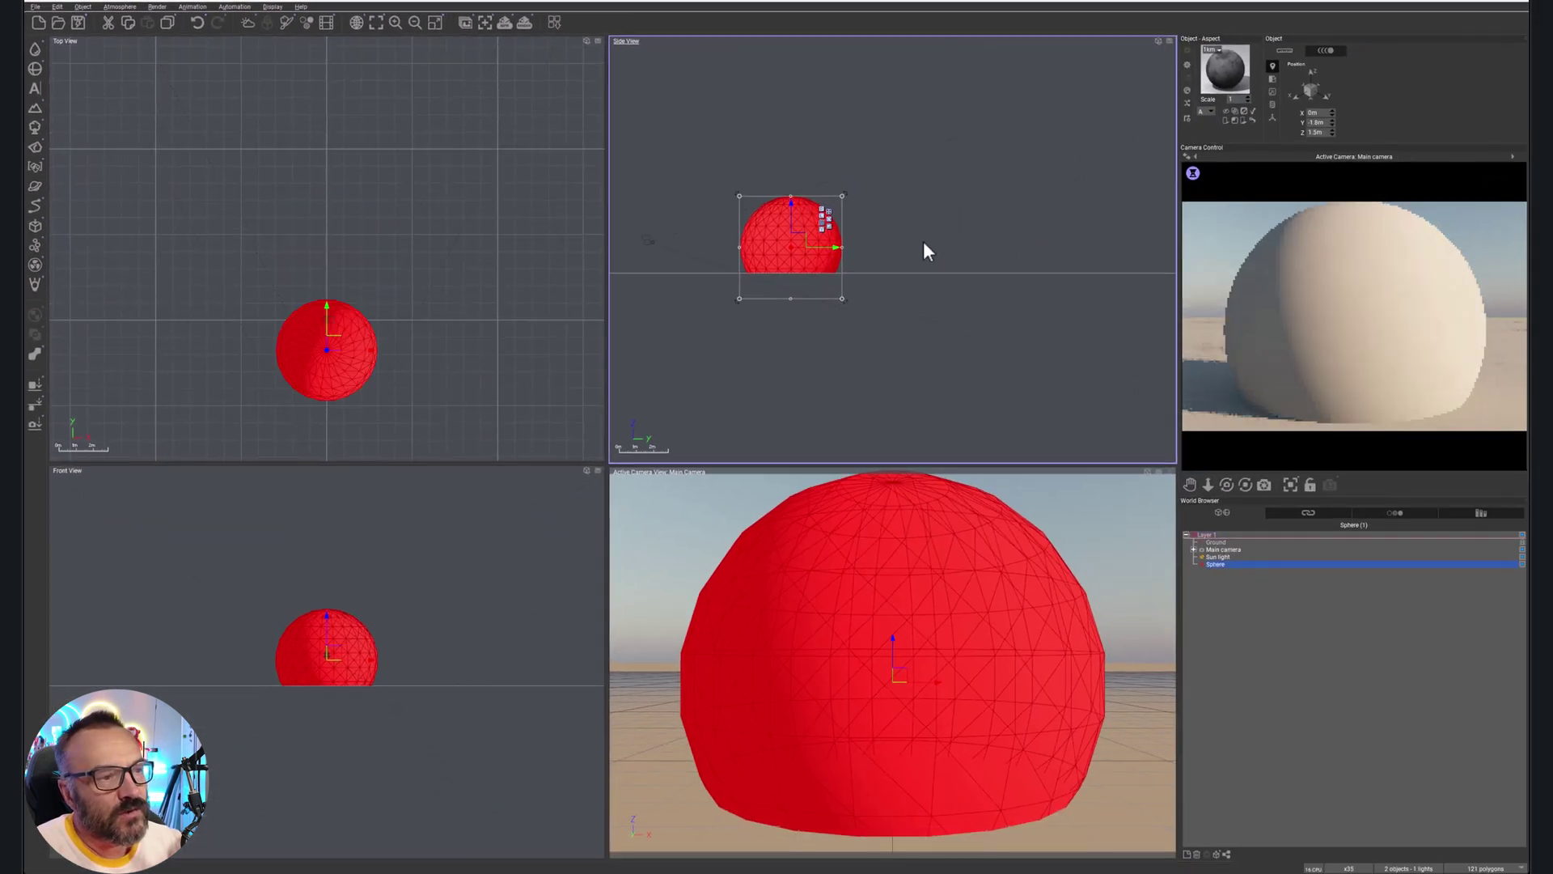
pyautogui.moveTo(794, 242); pyautogui.dragTo(872, 173)
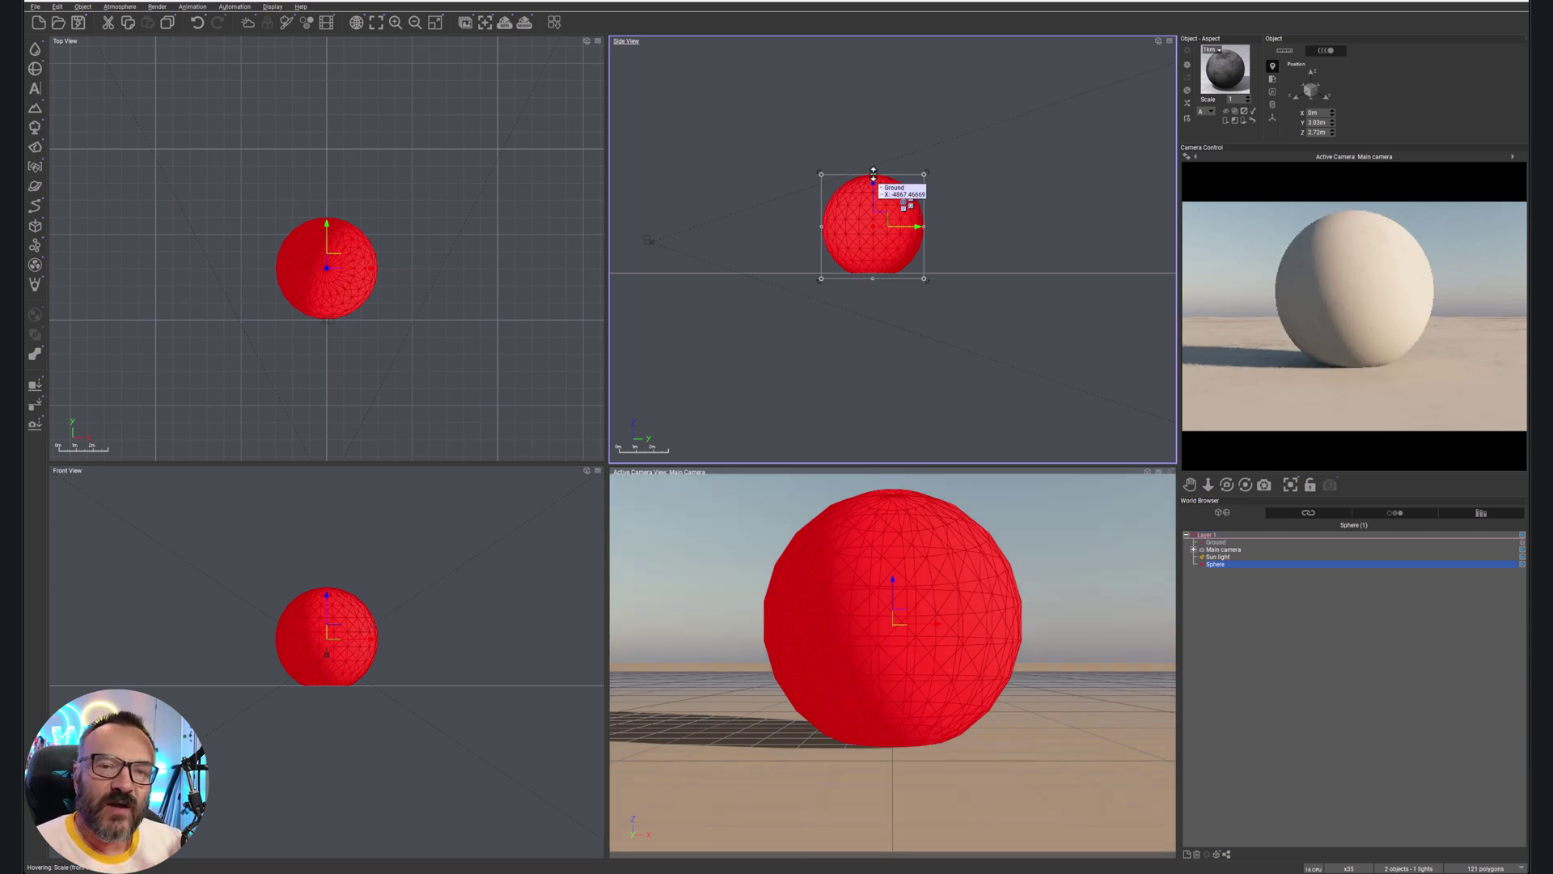
# - Flatten the sphere into a low mound, move it off to the camera's right and sink it partly into the ground
pyautogui.moveTo(873, 170); pyautogui.dragTo(870, 221)
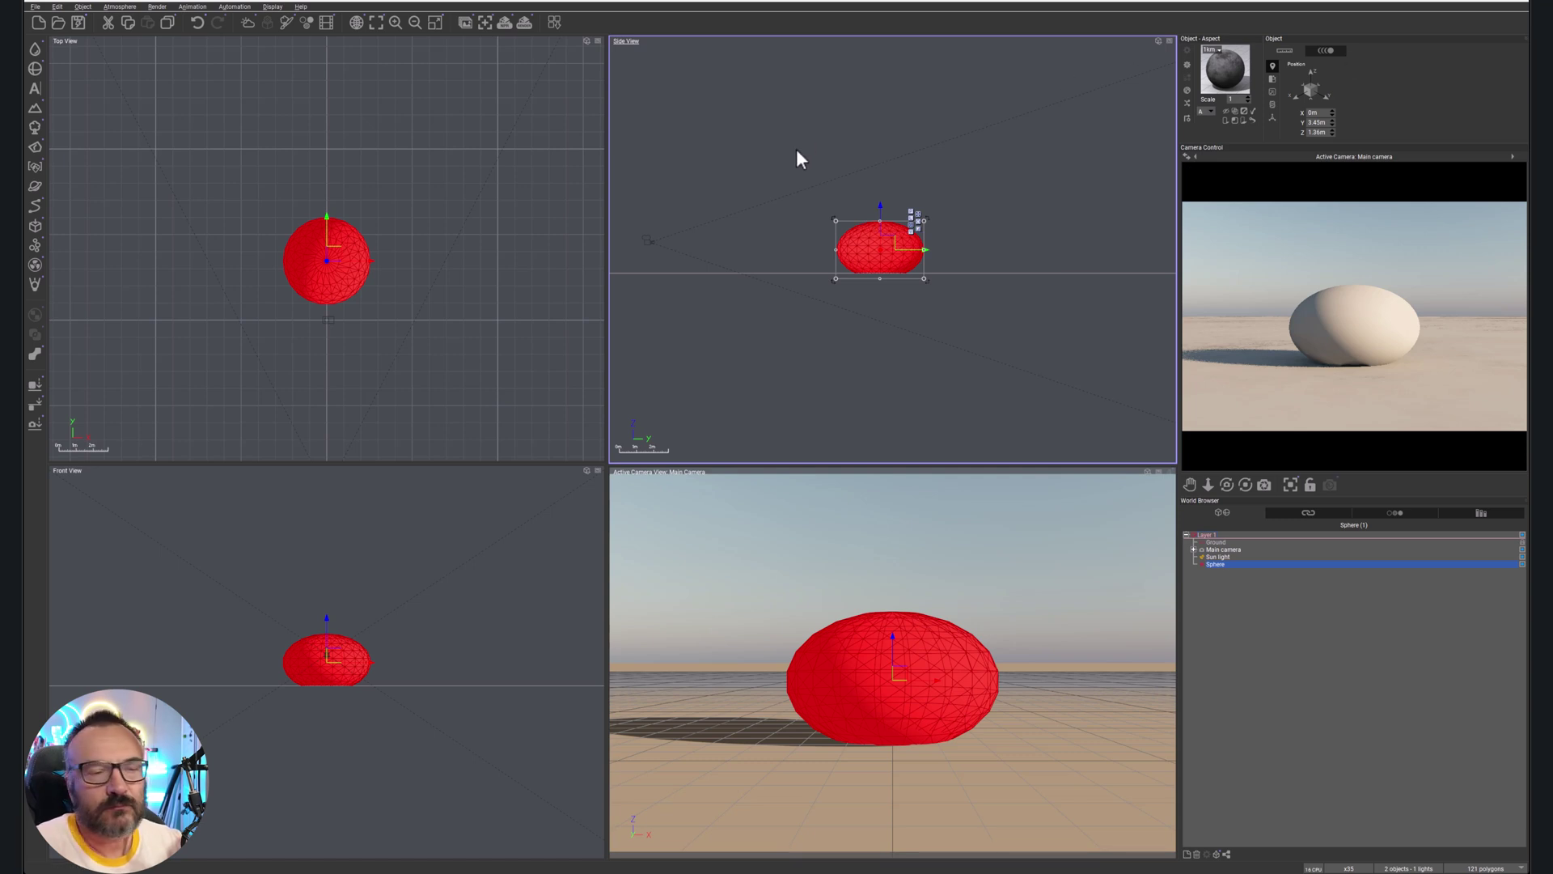
pyautogui.moveTo(881, 217); pyautogui.dragTo(880, 249)
pyautogui.moveTo(337, 258); pyautogui.dragTo(459, 214)
pyautogui.moveTo(934, 257); pyautogui.dragTo(932, 264)
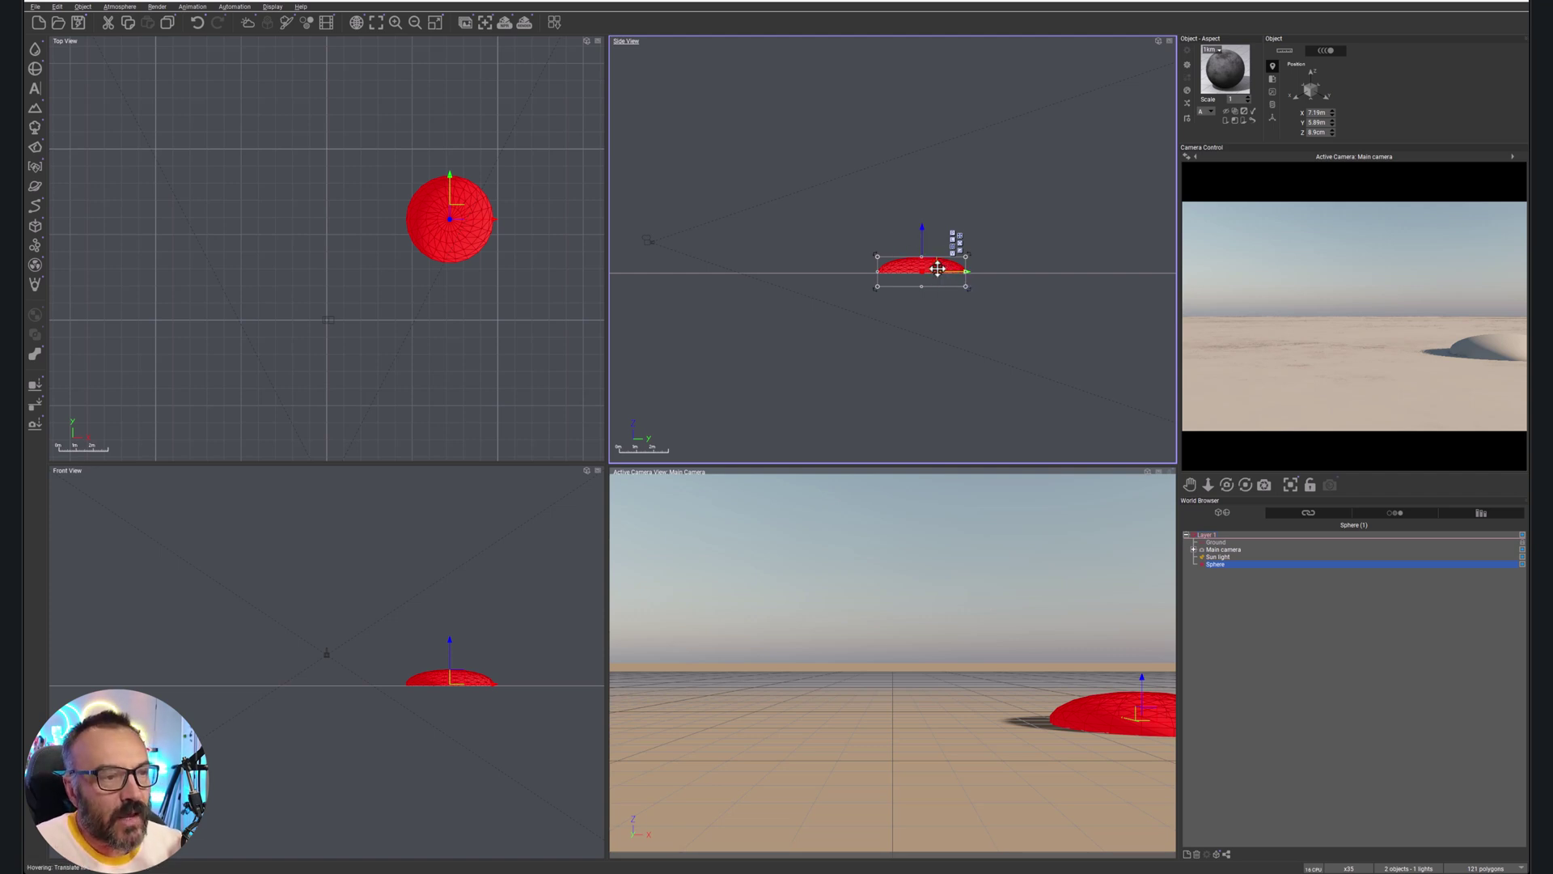
# - Duplicate the mound above itself and reshape the copy into a tall, narrow pillar standing on the mound
pyautogui.keyDown('alt'); pyautogui.moveTo(932, 265); pyautogui.dragTo(928, 210); pyautogui.keyUp('alt')
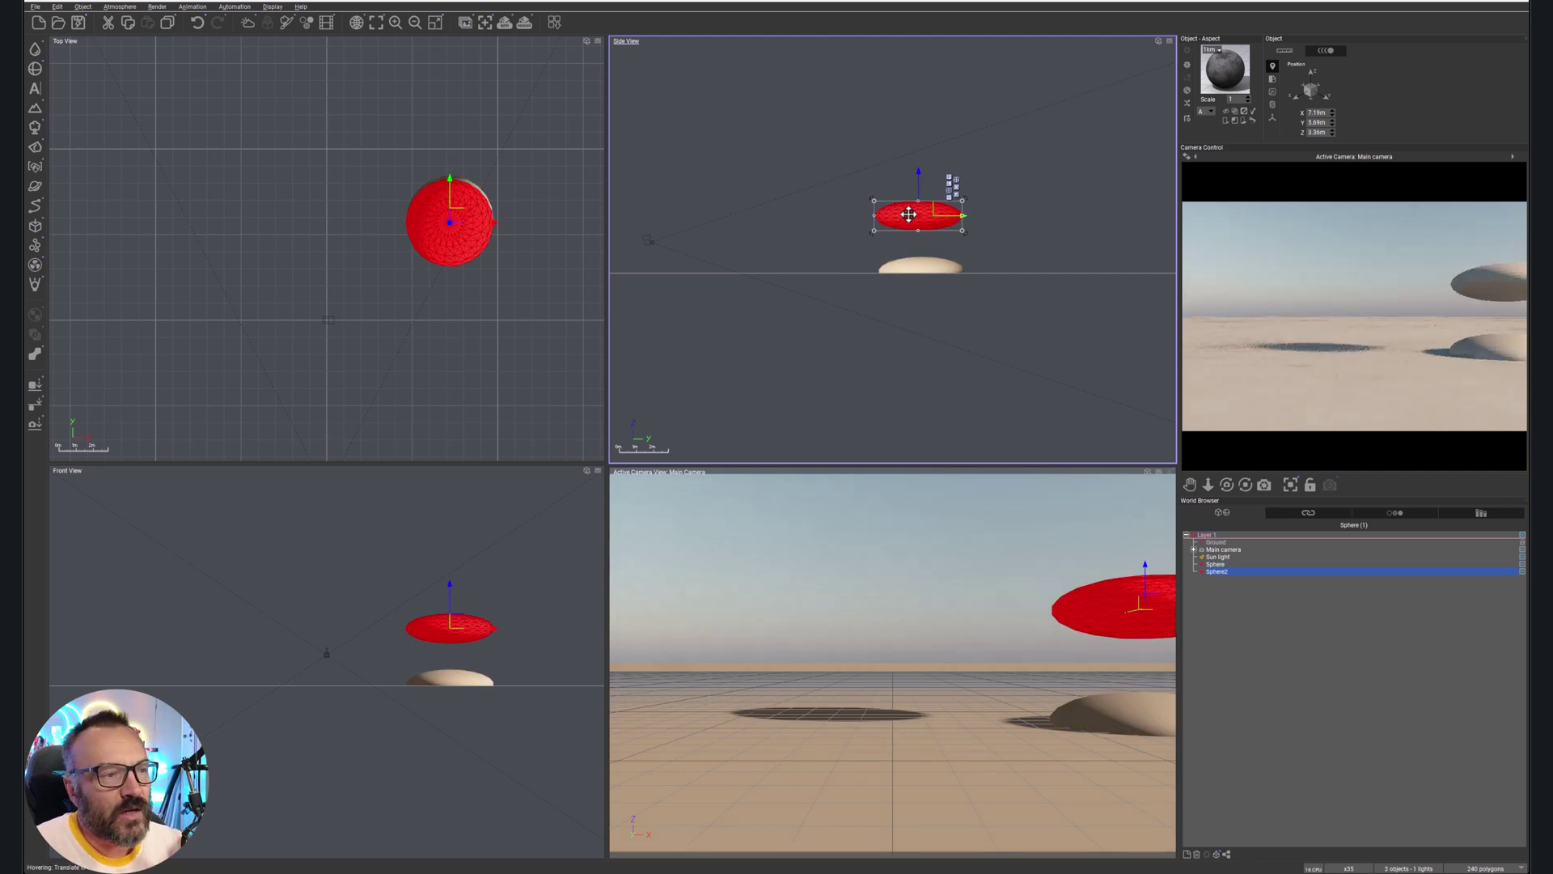
pyautogui.moveTo(918, 233); pyautogui.dragTo(929, 188)
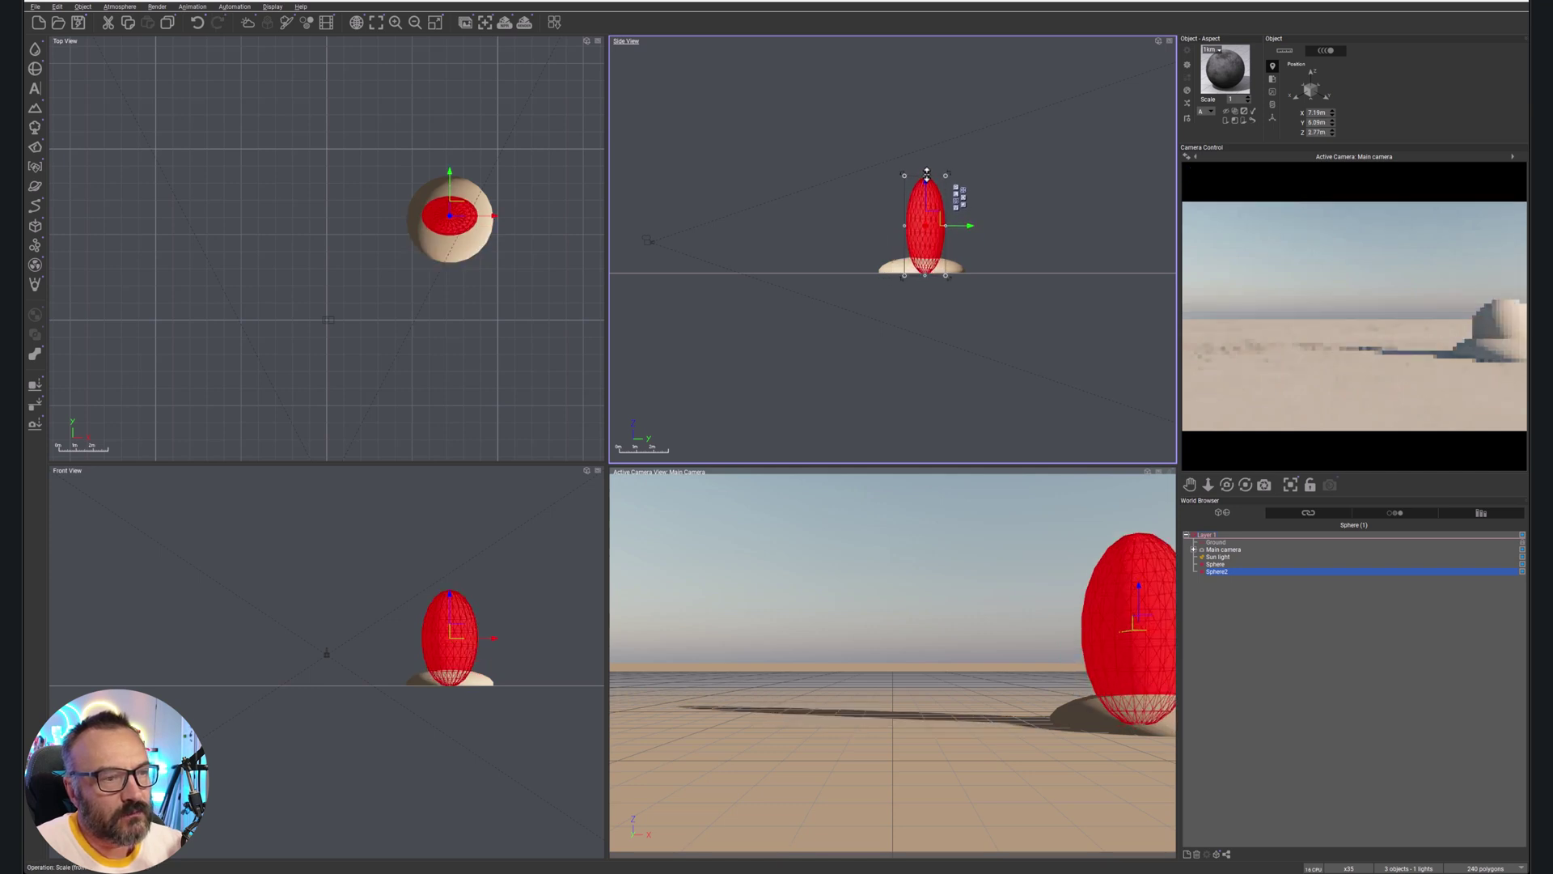
# - Duplicate the pillar, rotate the copy to nearly horizontal and rest it on the pillar's top as an overhanging piece
pyautogui.click(458, 214)
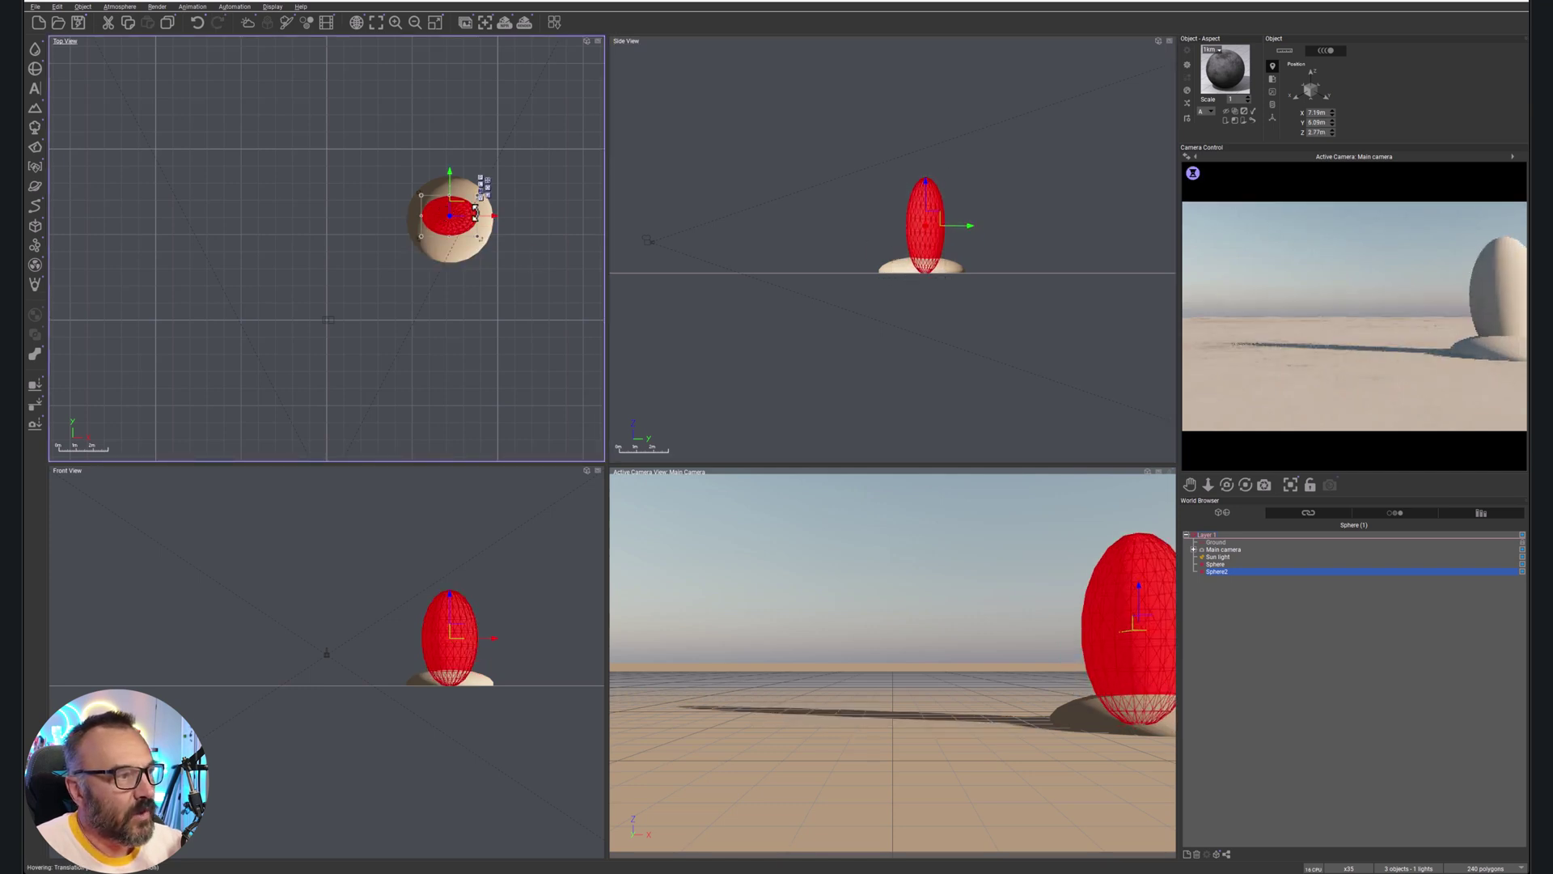
pyautogui.hotkey('ctrl', 'd')
pyautogui.moveTo(458, 212); pyautogui.dragTo(410, 213)
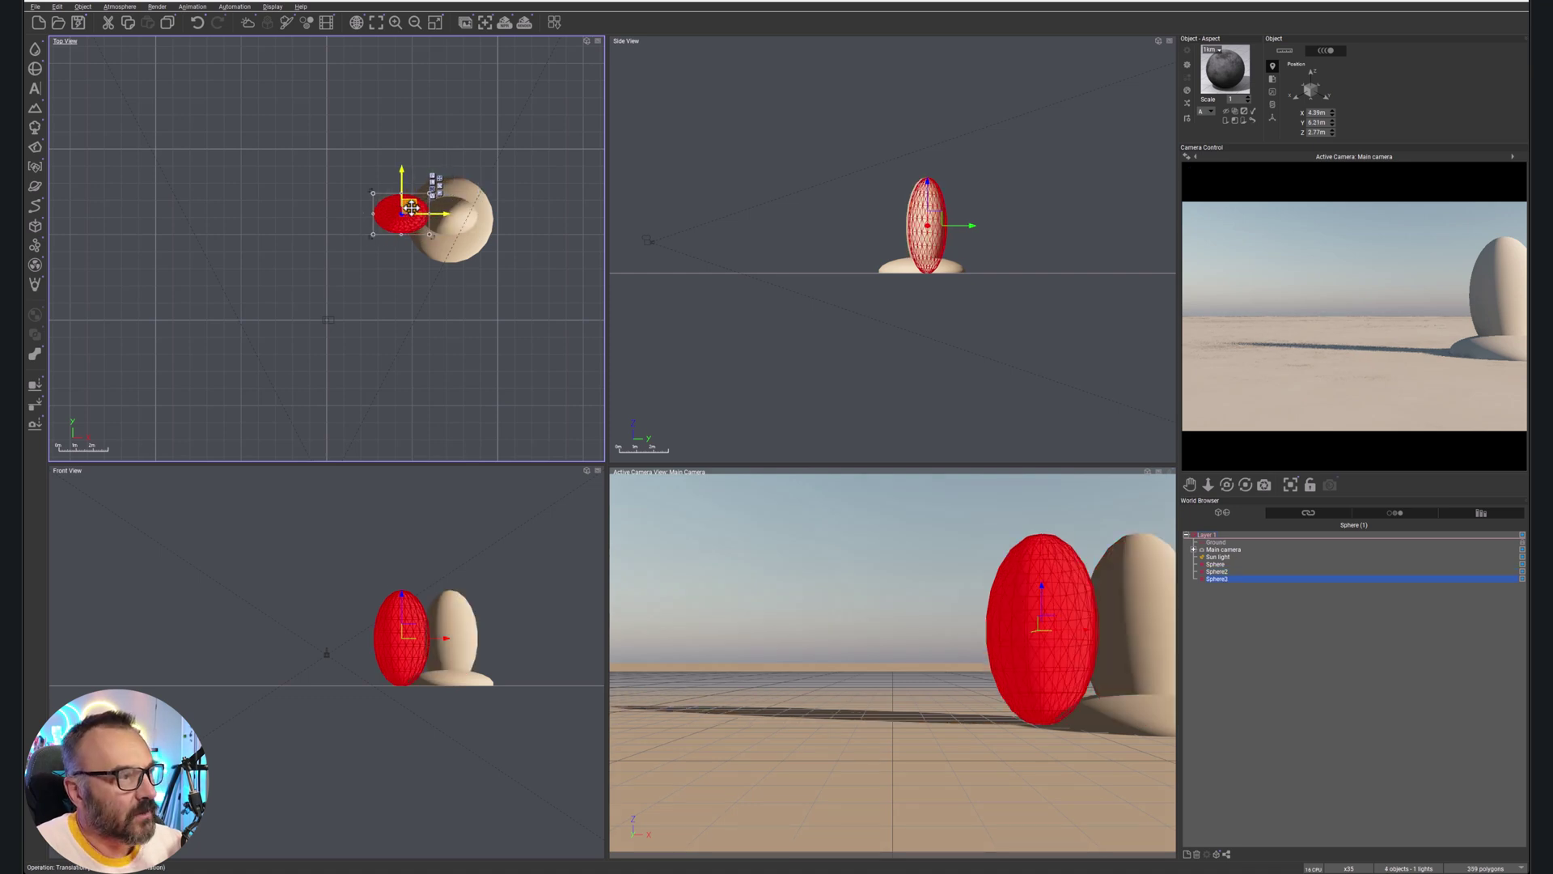
pyautogui.click(403, 673)
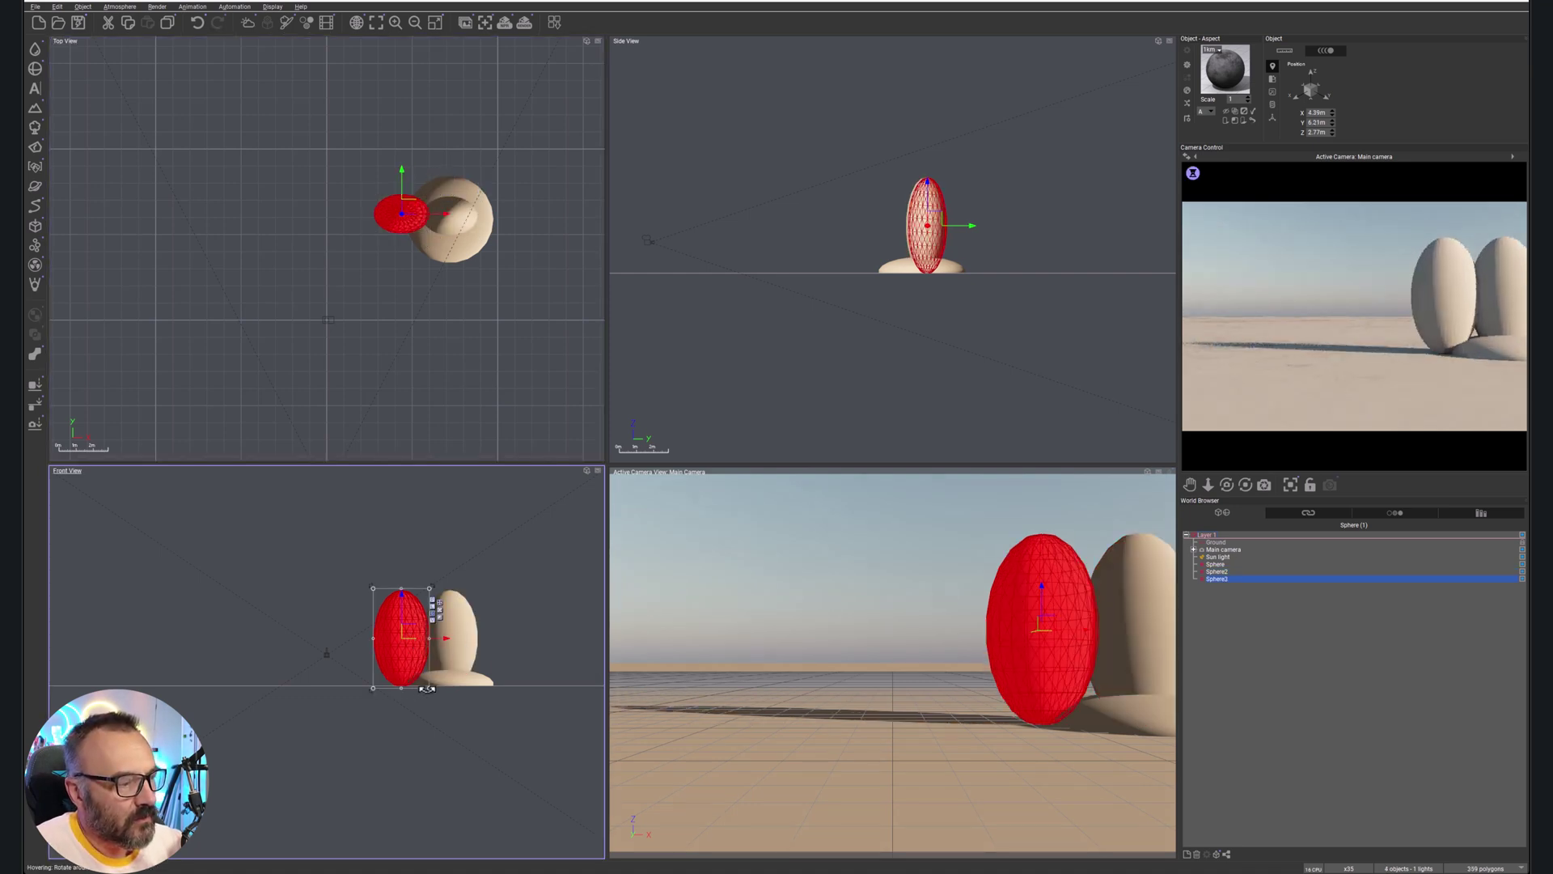
pyautogui.moveTo(430, 689); pyautogui.dragTo(432, 586)
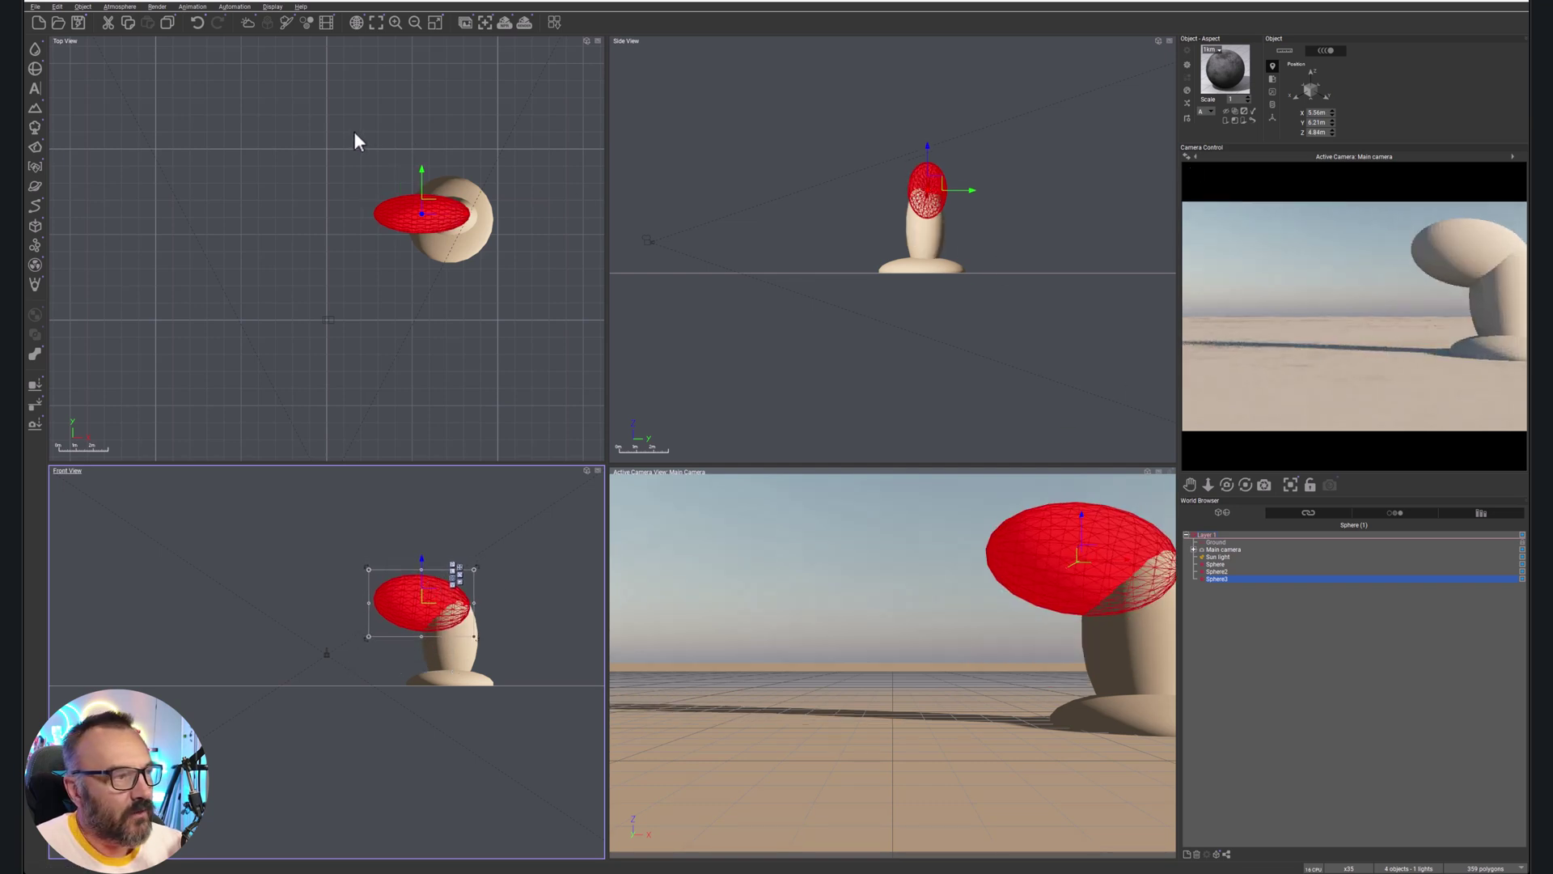
# - Select all three spheres and move them together closer to the centre of the camera view
pyautogui.moveTo(357, 143); pyautogui.dragTo(590, 348)
pyautogui.moveTo(481, 235); pyautogui.dragTo(442, 211)
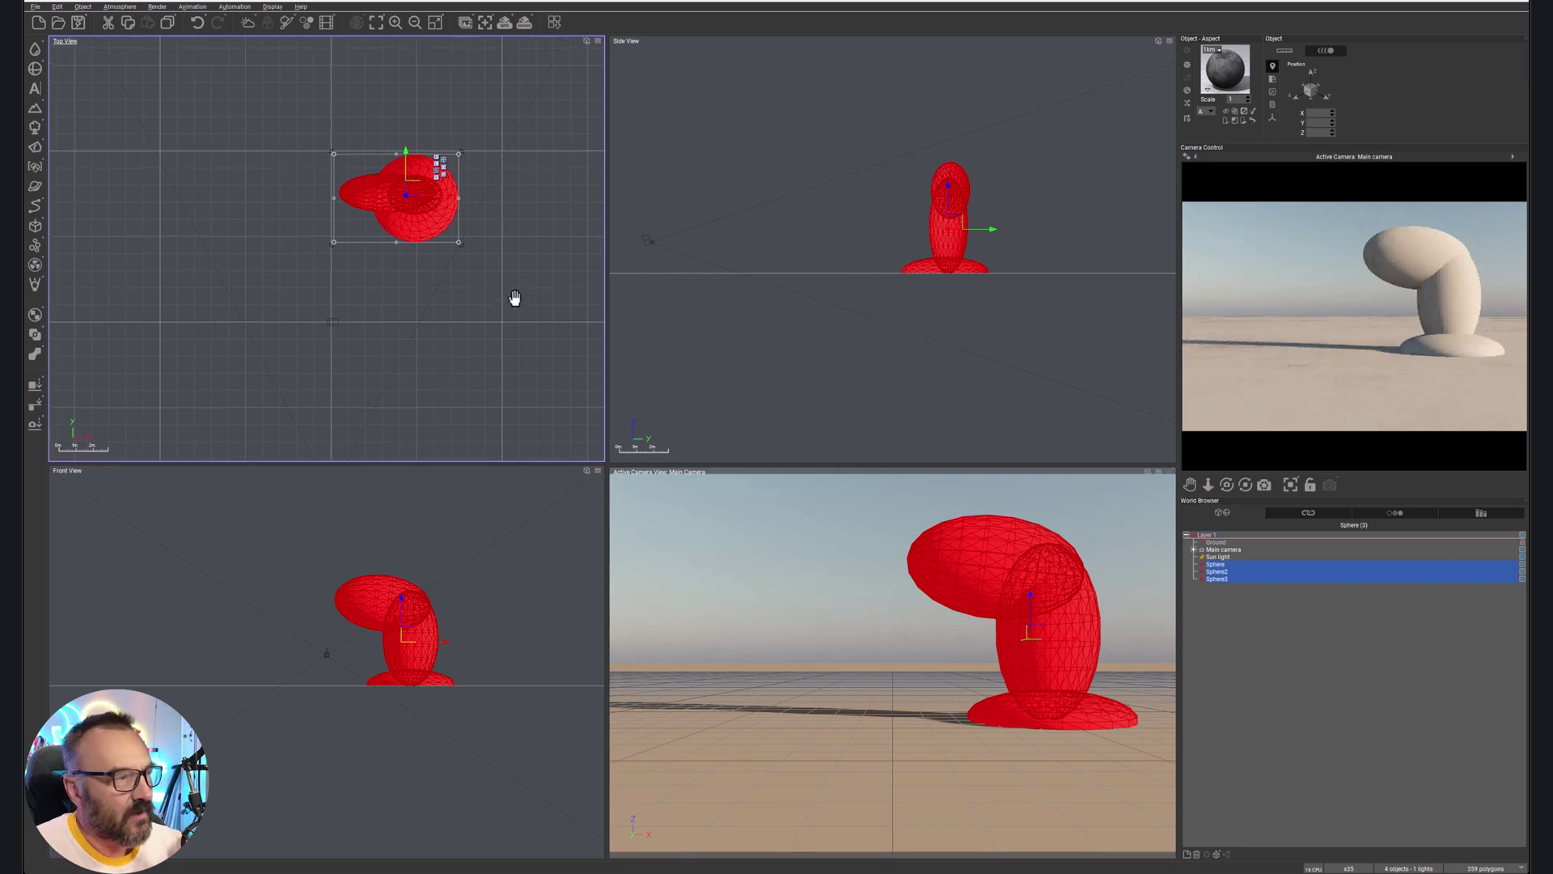
pyautogui.click(492, 347)
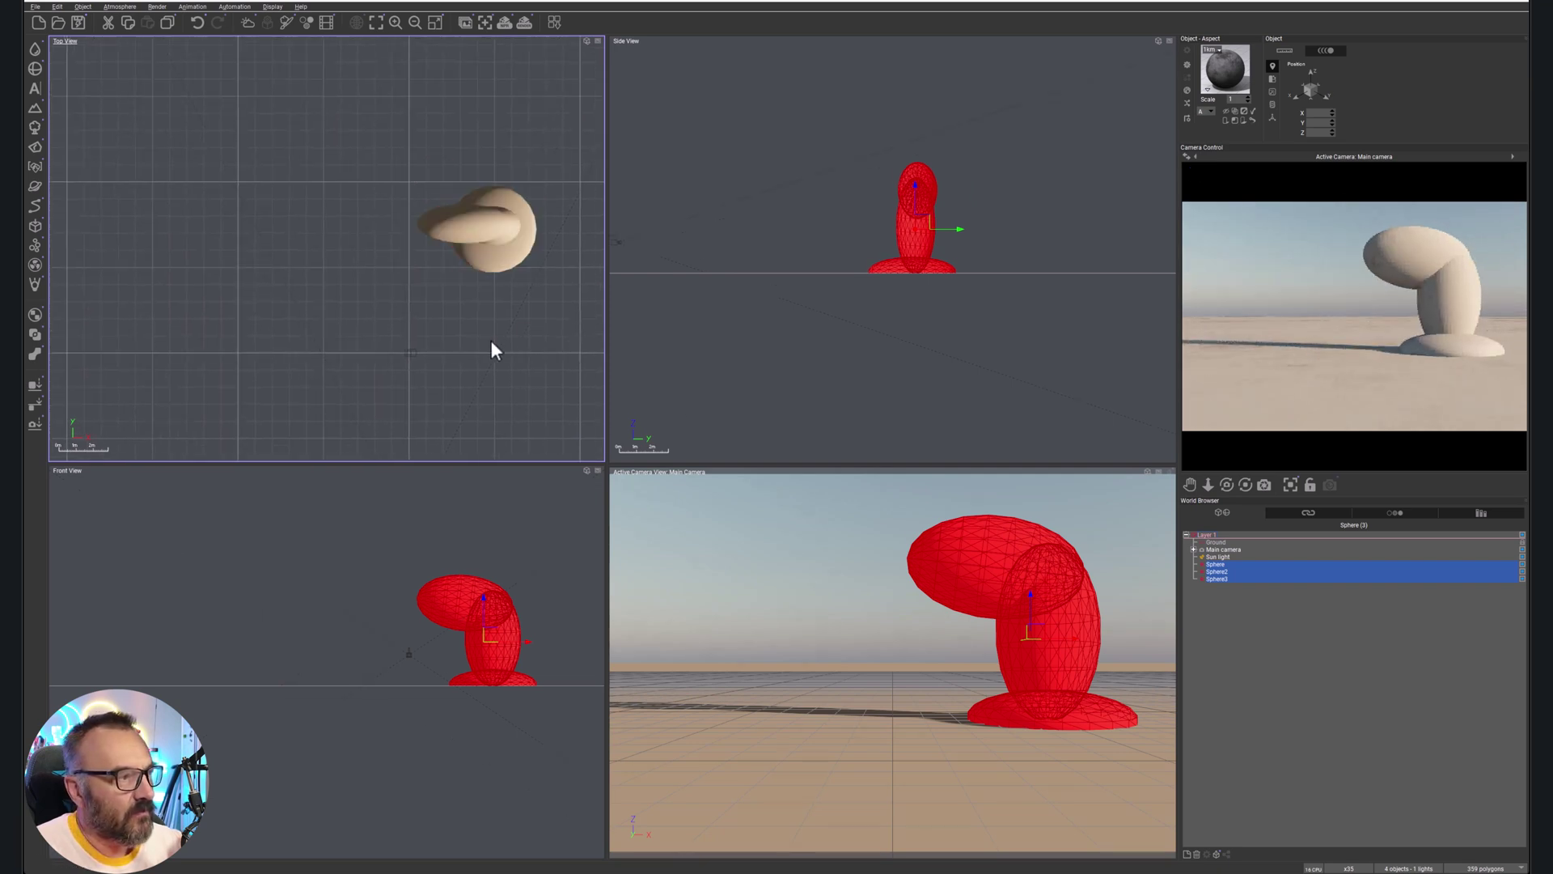
# - Duplicate the overhanging sphere, turn and lengthen the copy crosswise at its free end, and tilt it slightly
pyautogui.click(1215, 579)
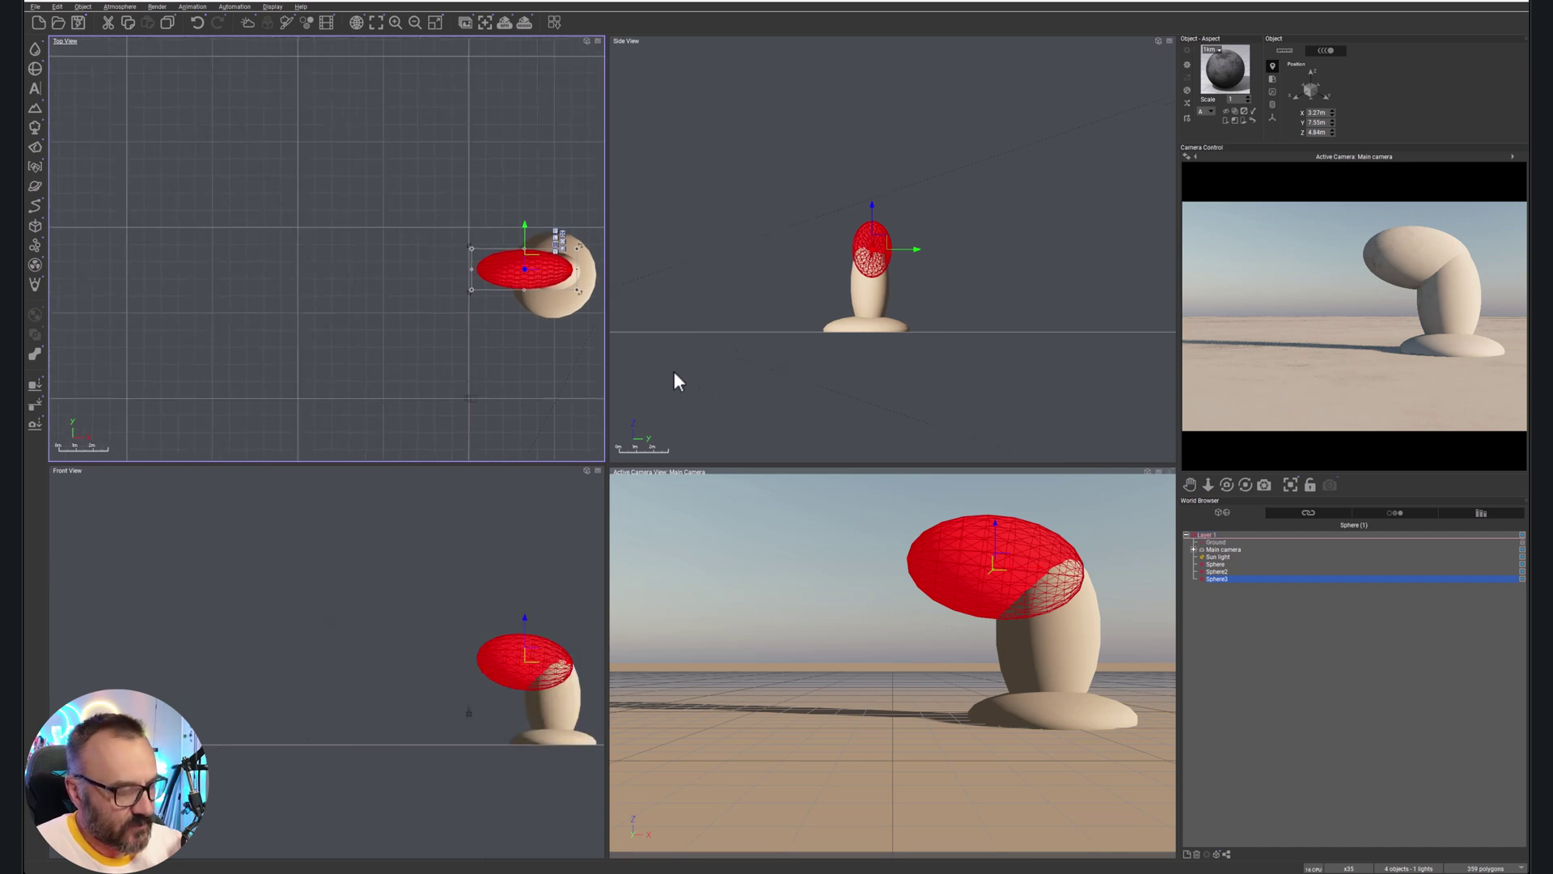
pyautogui.hotkey('ctrl', 'd')
pyautogui.moveTo(534, 263); pyautogui.dragTo(464, 263)
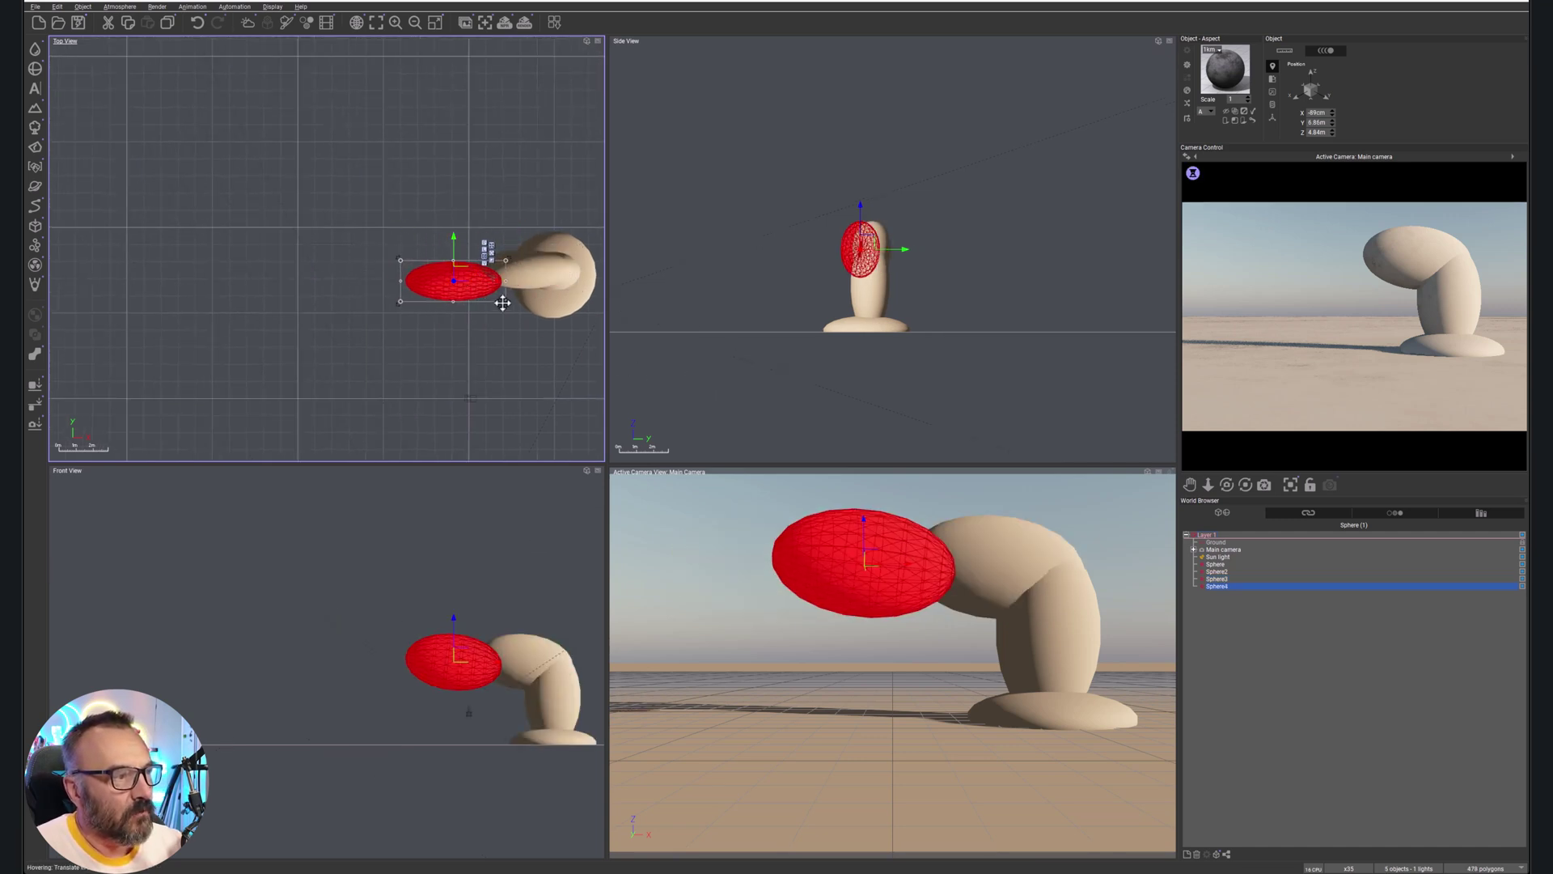
pyautogui.moveTo(534, 337); pyautogui.dragTo(510, 200)
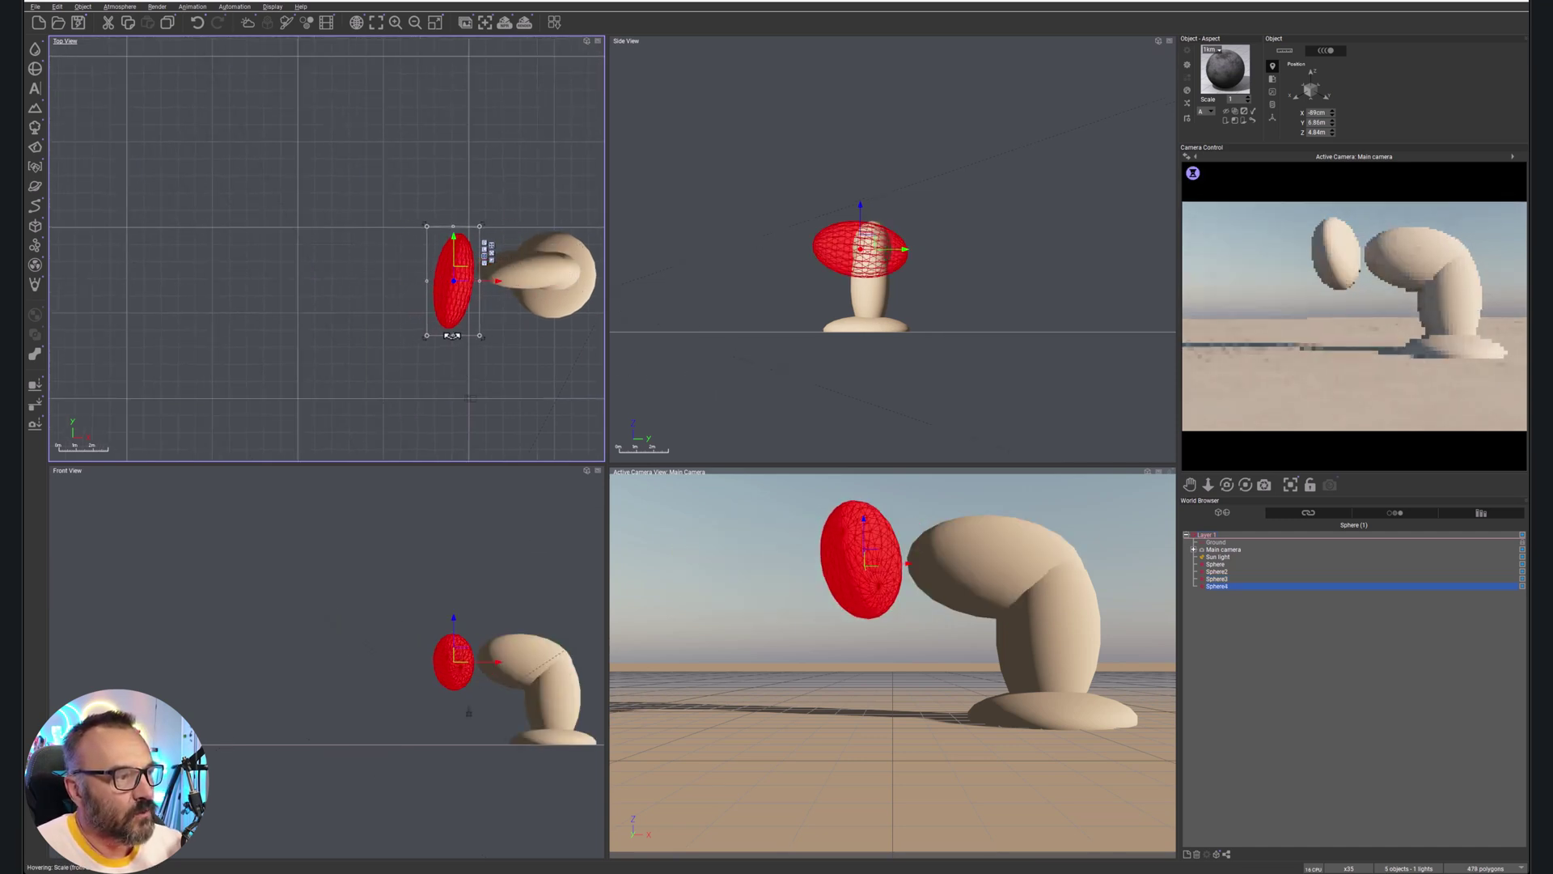
pyautogui.moveTo(453, 309); pyautogui.dragTo(484, 309)
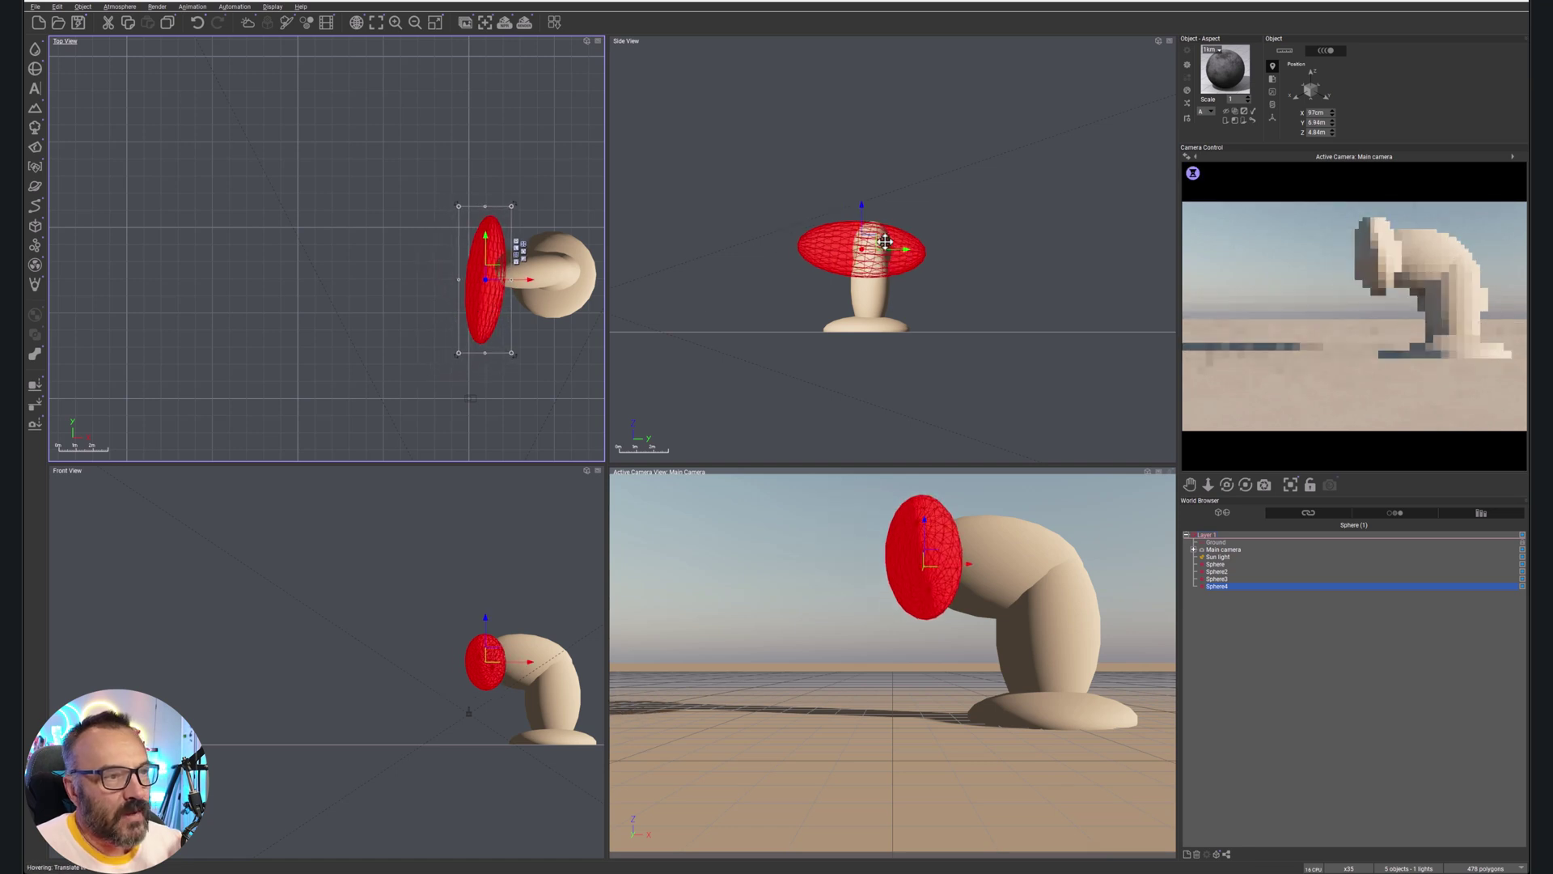
pyautogui.moveTo(937, 292); pyautogui.dragTo(936, 277)
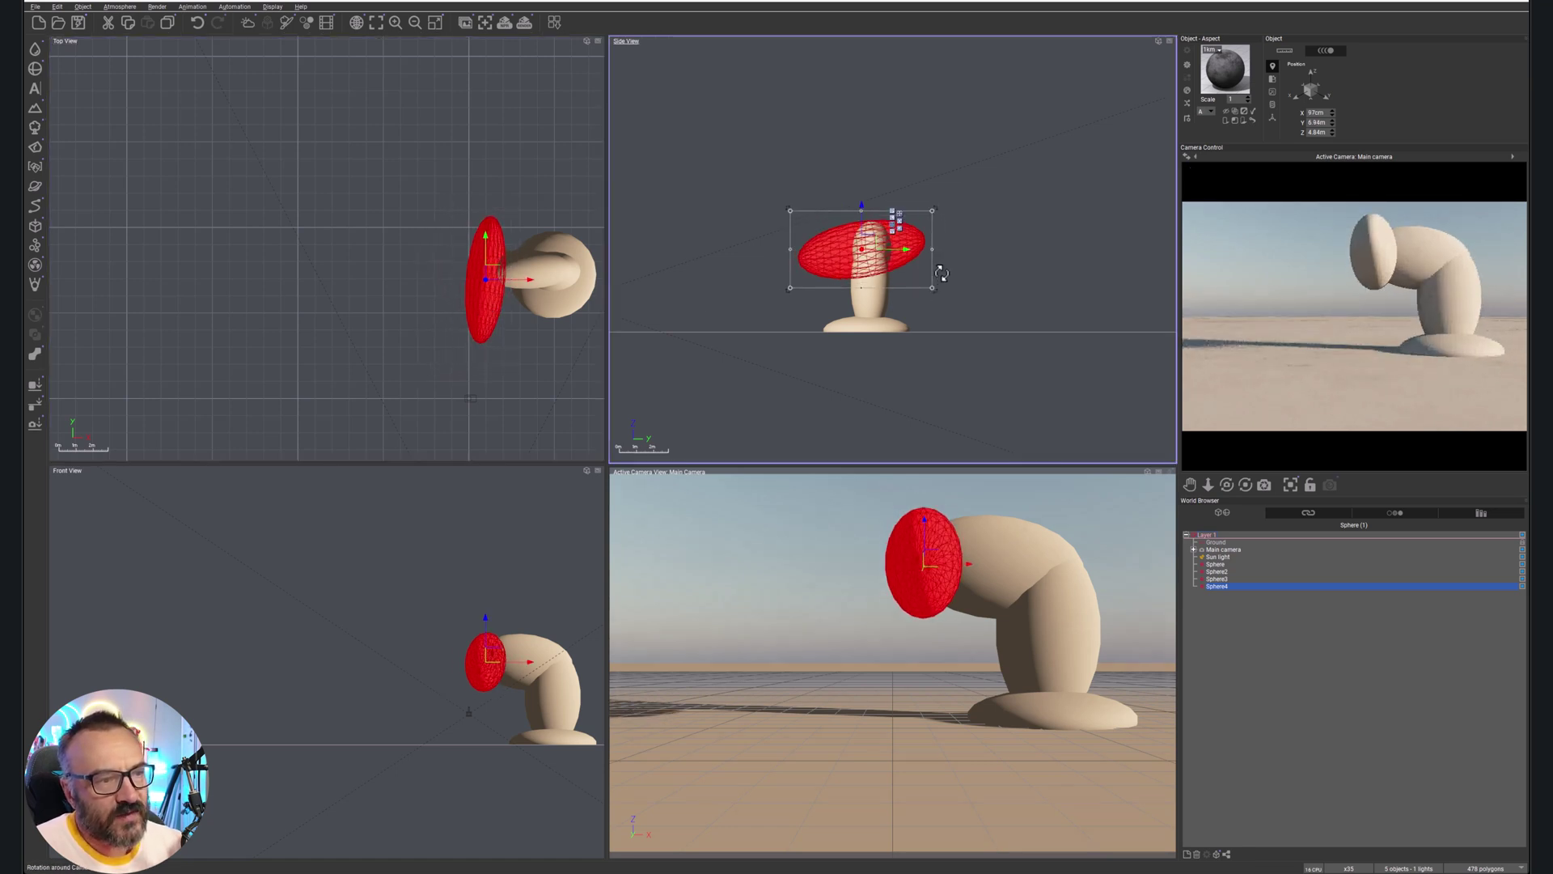
# - Duplicate the crosswise sphere and rotate the copy so it extends the arch diagonally away from the pillar
pyautogui.hotkey('ctrl', 'd')
pyautogui.moveTo(479, 234); pyautogui.dragTo(451, 204)
pyautogui.moveTo(508, 311); pyautogui.dragTo(495, 320)
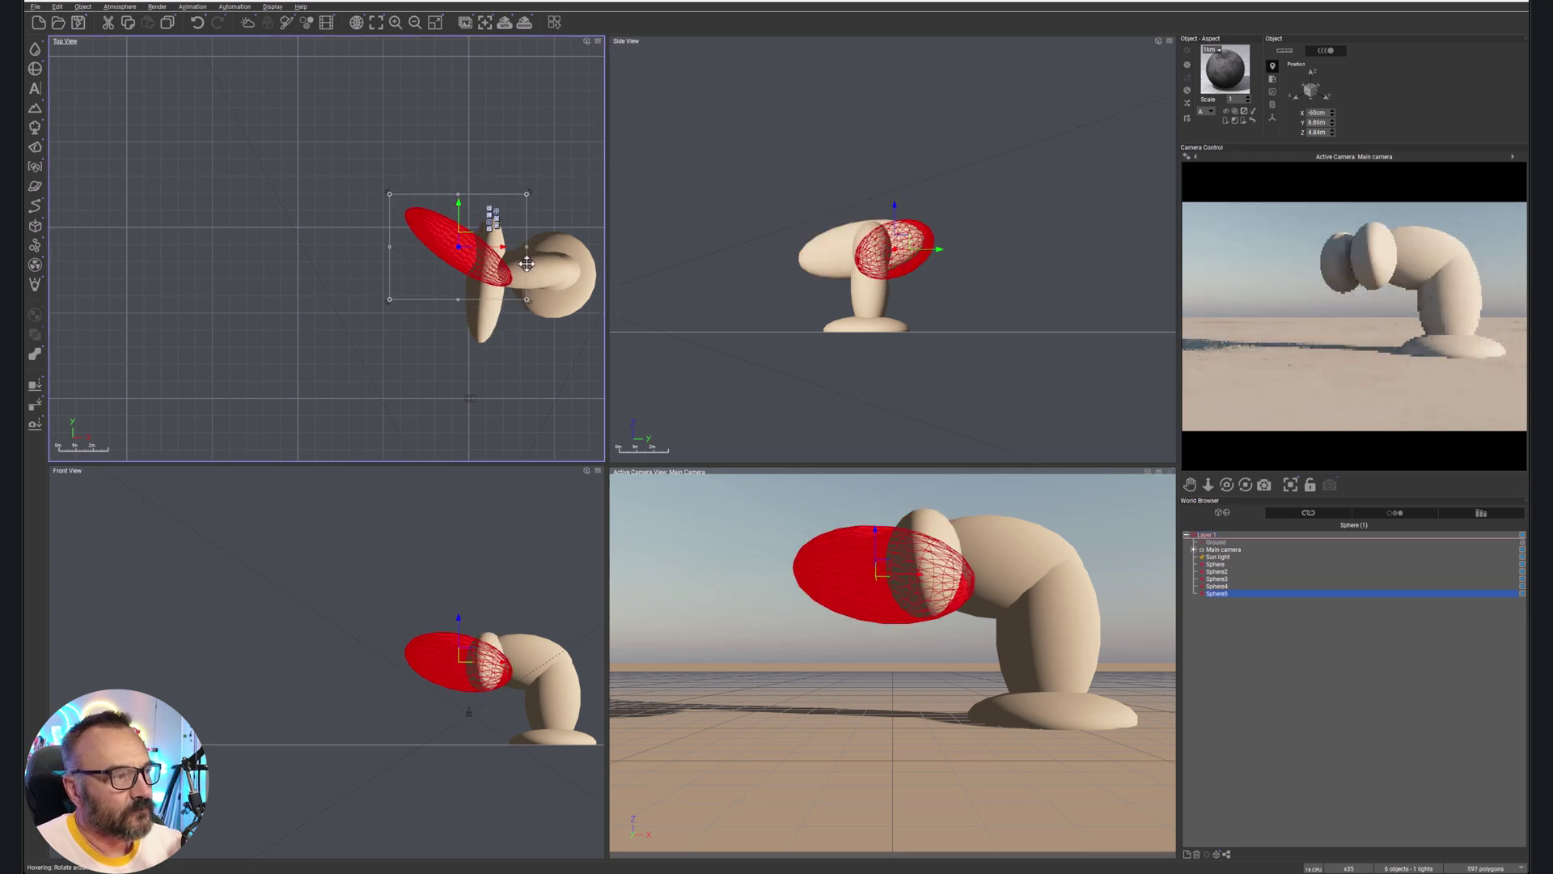
# - Duplicate the diagonal sphere, angle the copy the opposite way and lower it slightly at the arch's far end
pyautogui.hotkey('ctrl', 'd')
pyautogui.moveTo(466, 241); pyautogui.dragTo(396, 265)
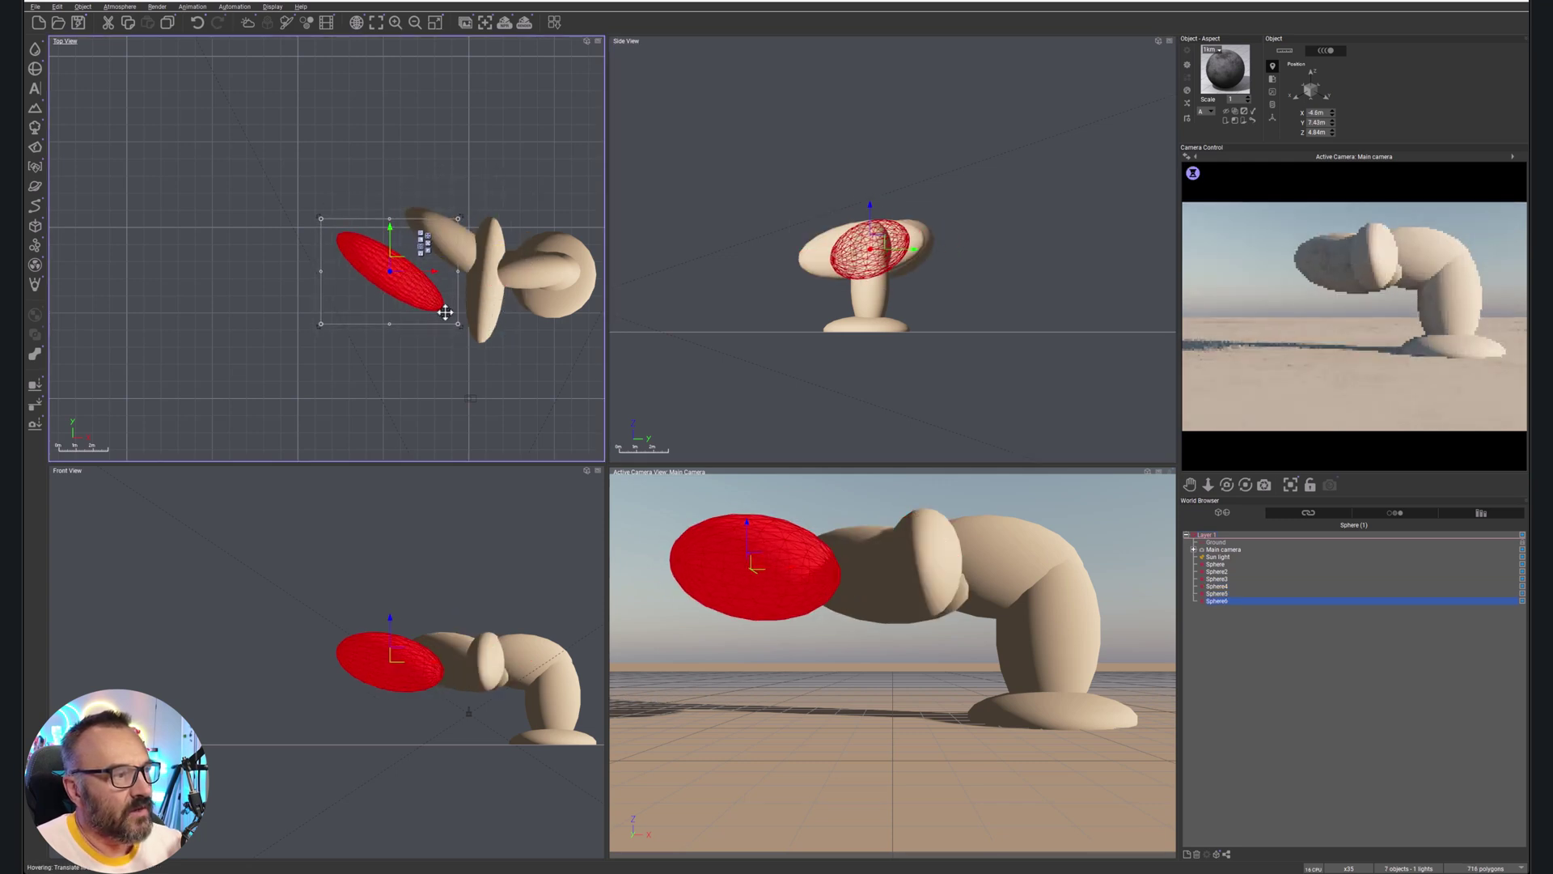
pyautogui.moveTo(457, 327); pyautogui.dragTo(439, 236)
pyautogui.moveTo(905, 247); pyautogui.dragTo(904, 264)
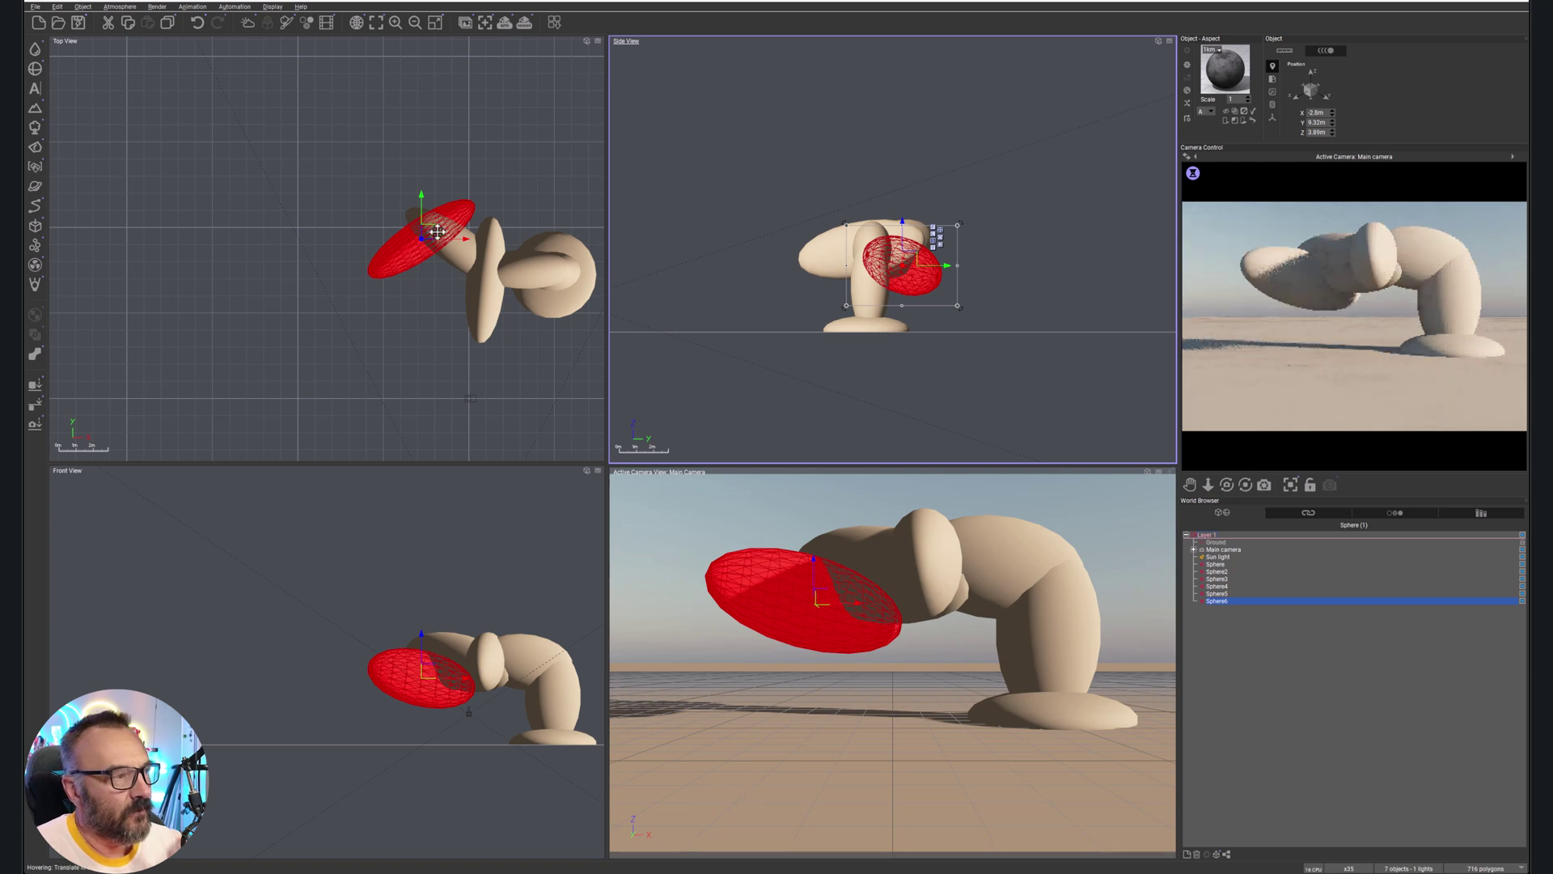
# - Duplicate the end sphere, place the copy behind it and tilt it down towards the ground
pyautogui.keyDown('alt'); pyautogui.moveTo(448, 239); pyautogui.dragTo(428, 200); pyautogui.keyUp('alt')
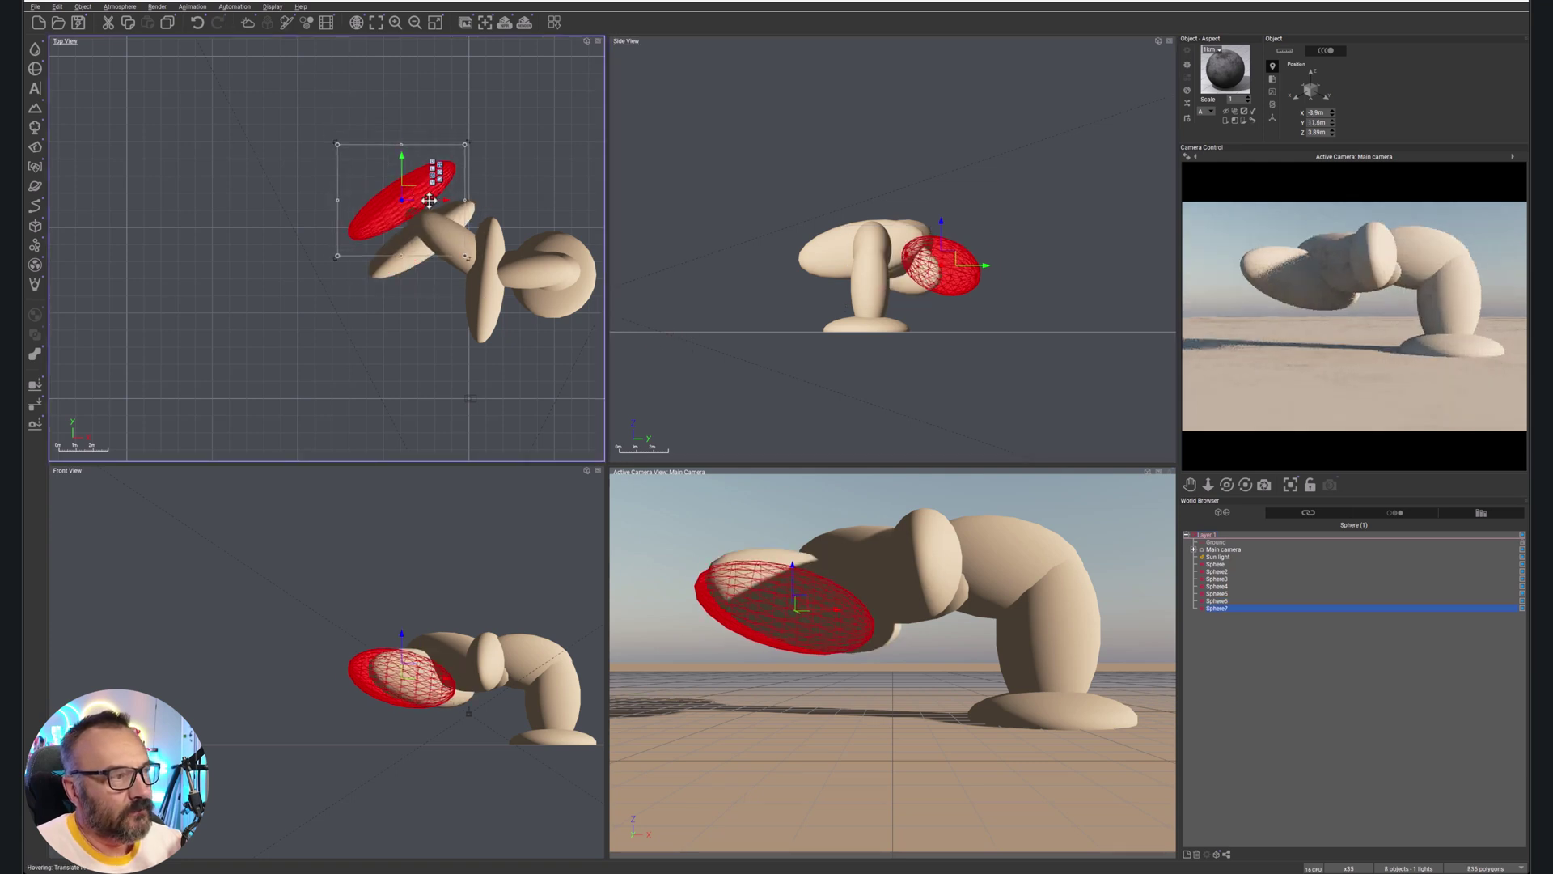
pyautogui.click(940, 260)
pyautogui.moveTo(992, 212); pyautogui.dragTo(998, 225)
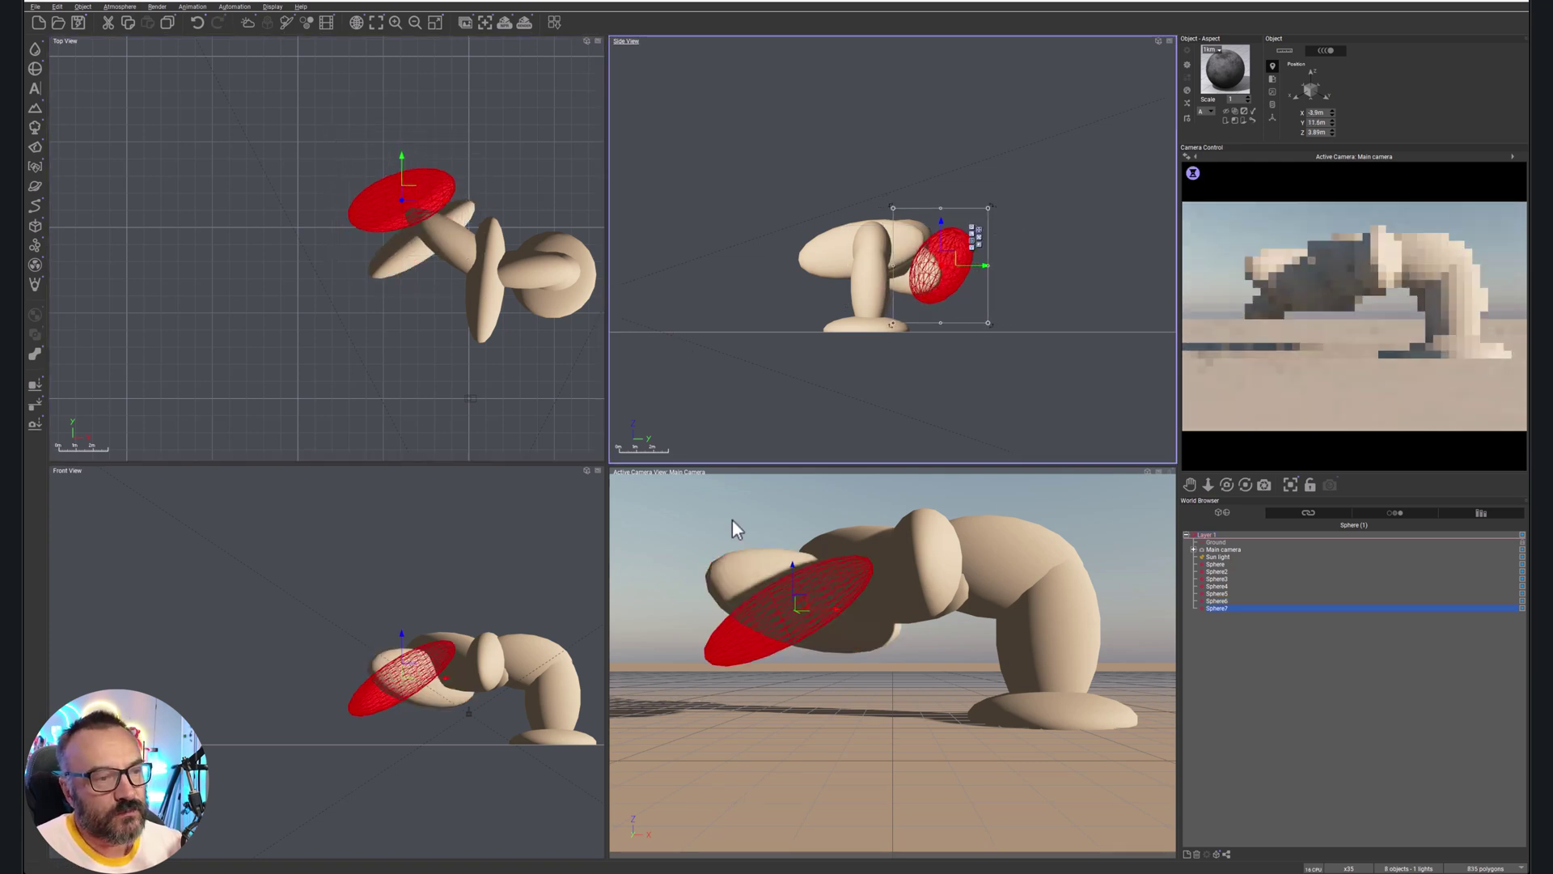
pyautogui.click(479, 773)
pyautogui.click(489, 710)
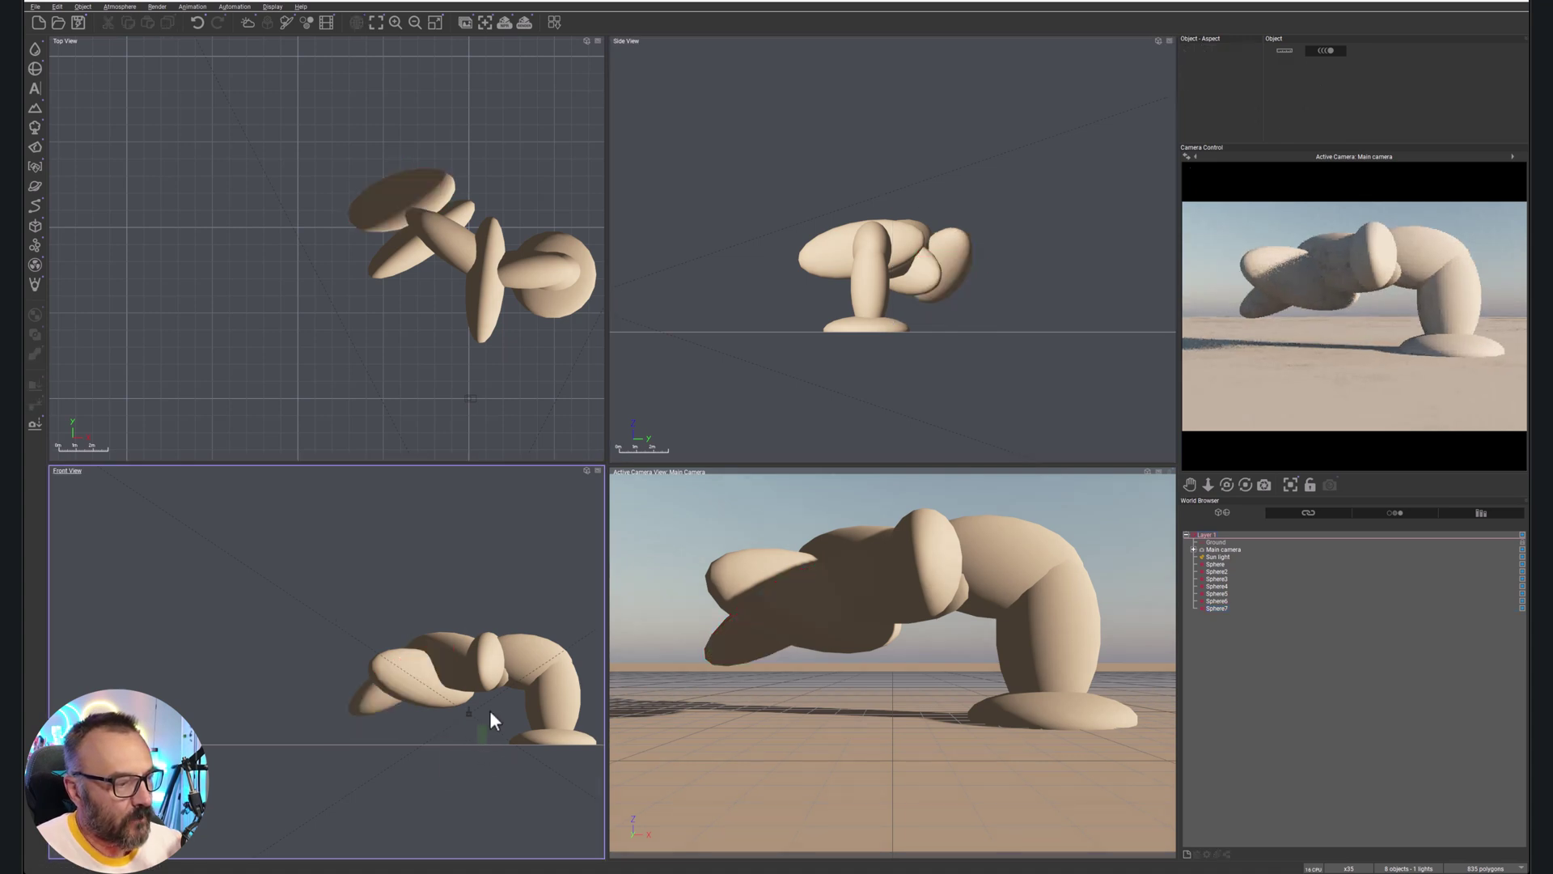
# - Rotate the downward-tilted end sphere upright and lower it into the ground as the arch's second leg
pyautogui.click(486, 646)
pyautogui.click(374, 707)
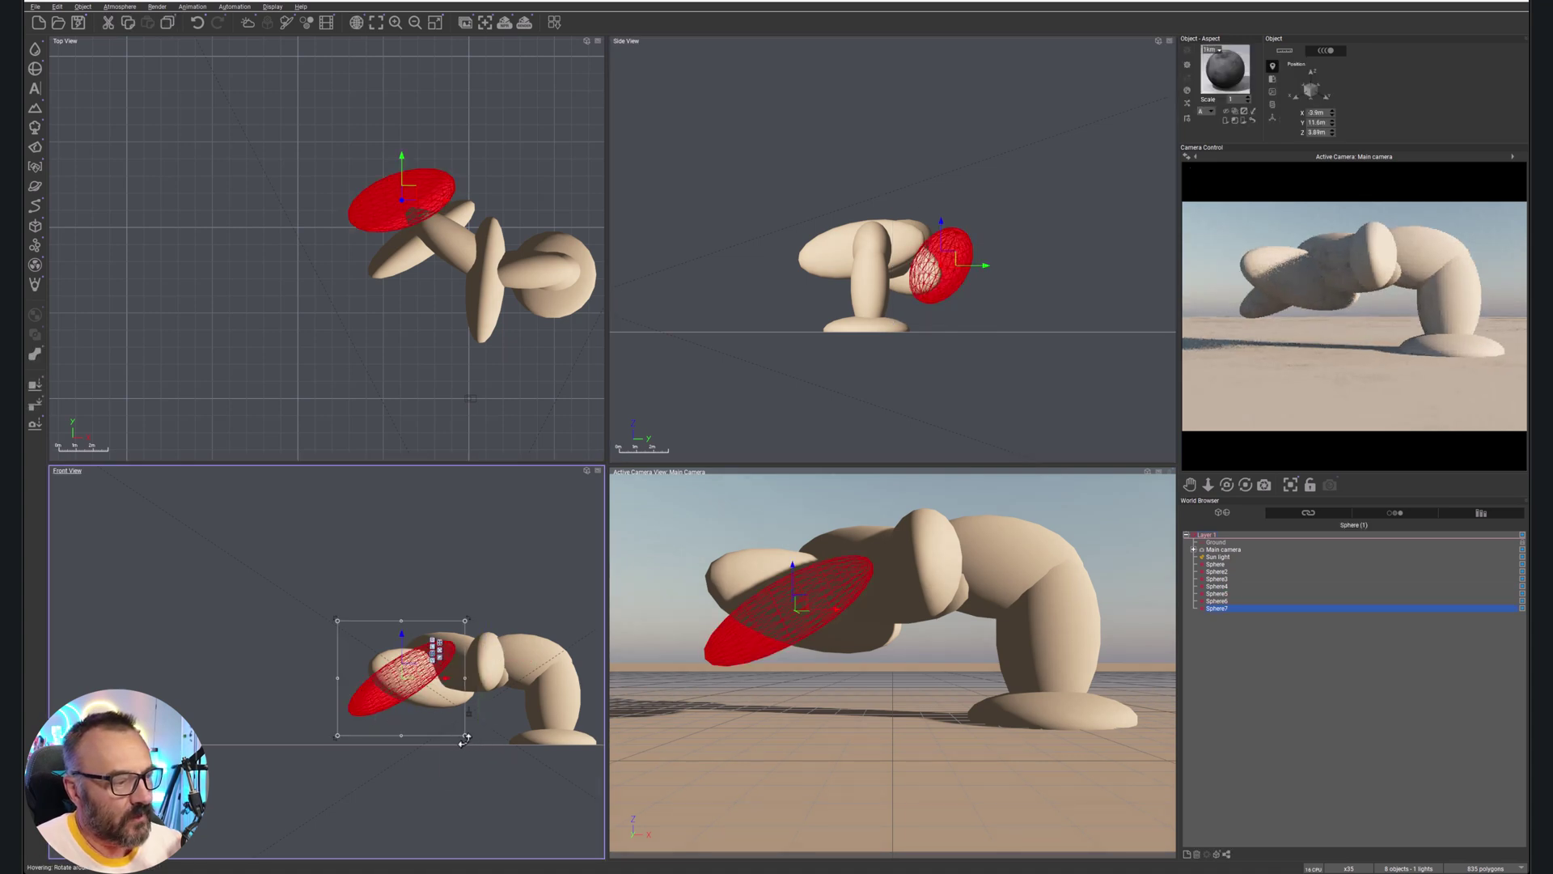
pyautogui.moveTo(463, 740); pyautogui.dragTo(437, 757)
pyautogui.moveTo(408, 688); pyautogui.dragTo(387, 698)
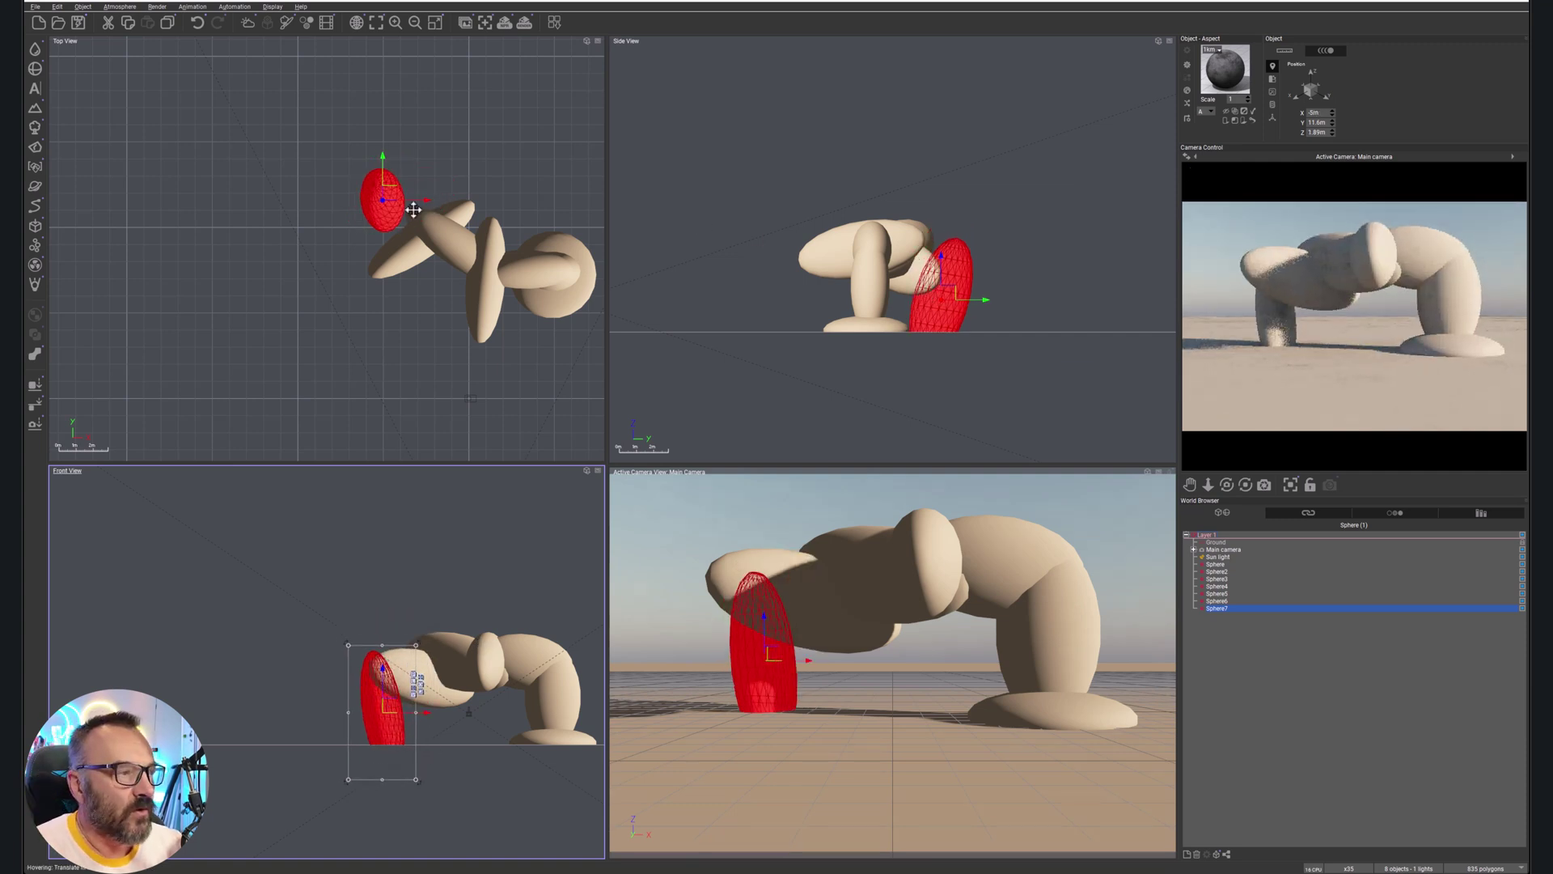
# - Duplicate the second leg, rotate and stretch the copy into a nearly horizontal ellipsoid, and lower it to the ground
pyautogui.moveTo(388, 200)
pyautogui.mouseDown()
pyautogui.moveTo(415, 209)
pyautogui.moveTo(372, 191)
pyautogui.mouseUp()
pyautogui.hotkey('ctrl', 'd')
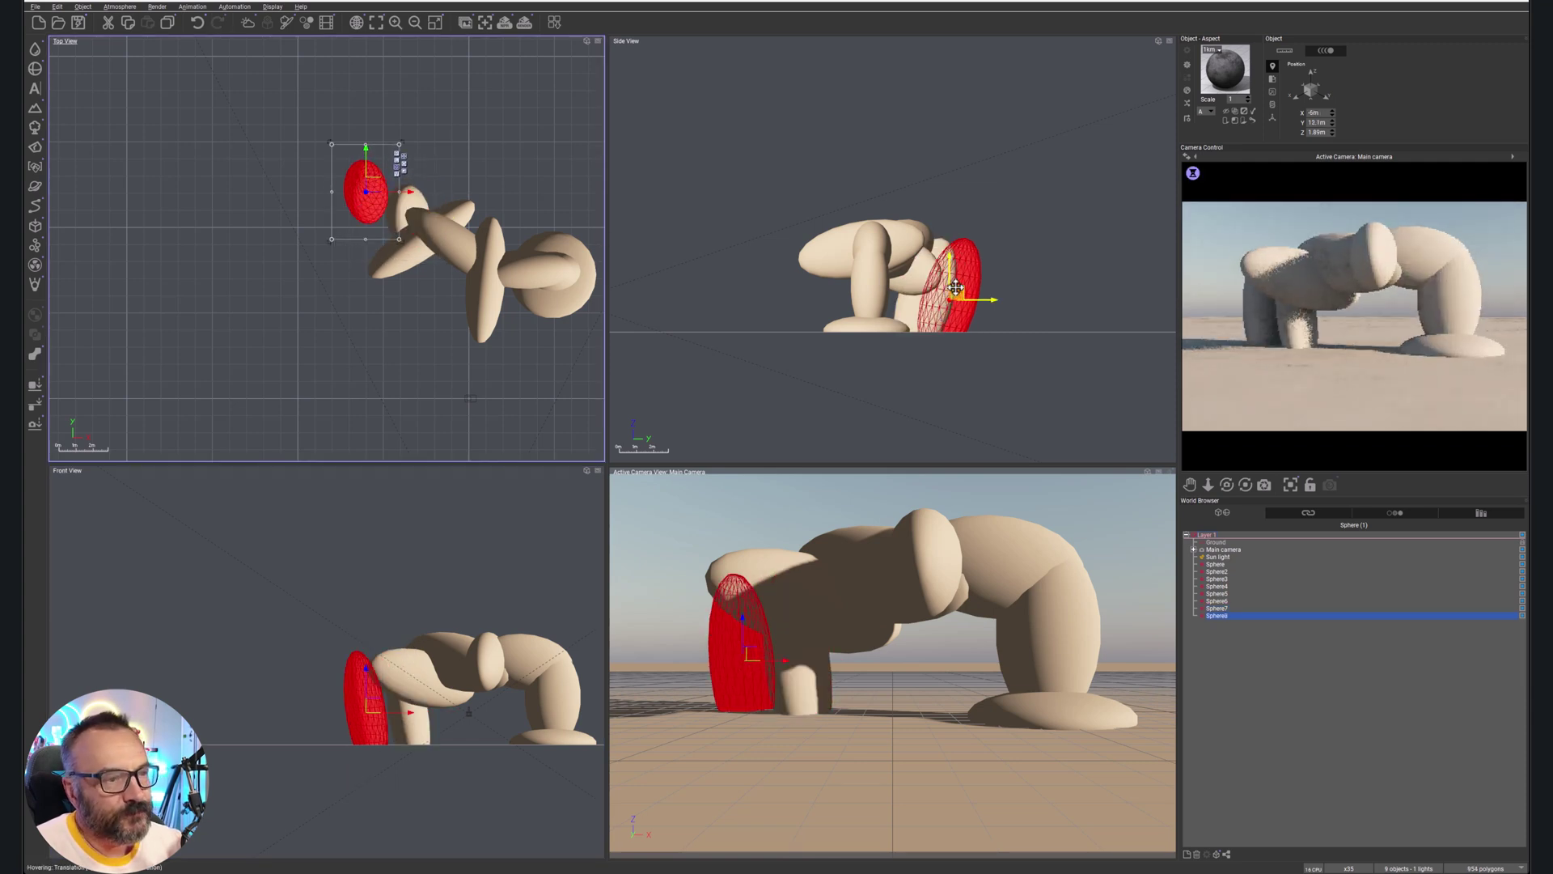
pyautogui.click(955, 287)
pyautogui.moveTo(955, 364); pyautogui.dragTo(1118, 260)
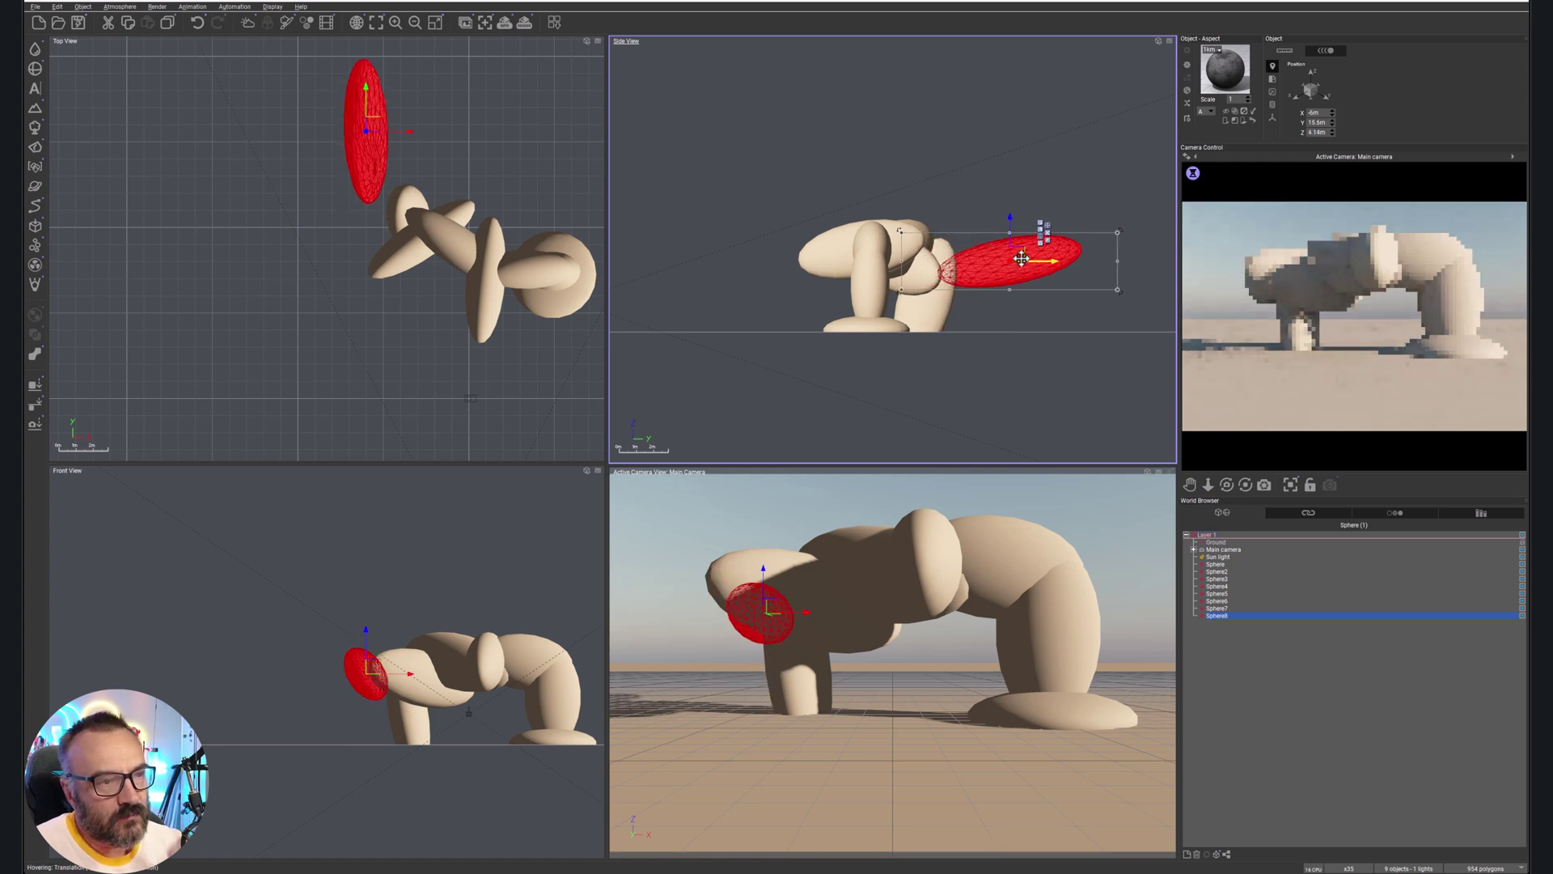
pyautogui.moveTo(1021, 258); pyautogui.dragTo(989, 307)
# - Rotate the low ellipsoid in plan, position it around the second leg's foot and widen it into a flat base
pyautogui.click(412, 217)
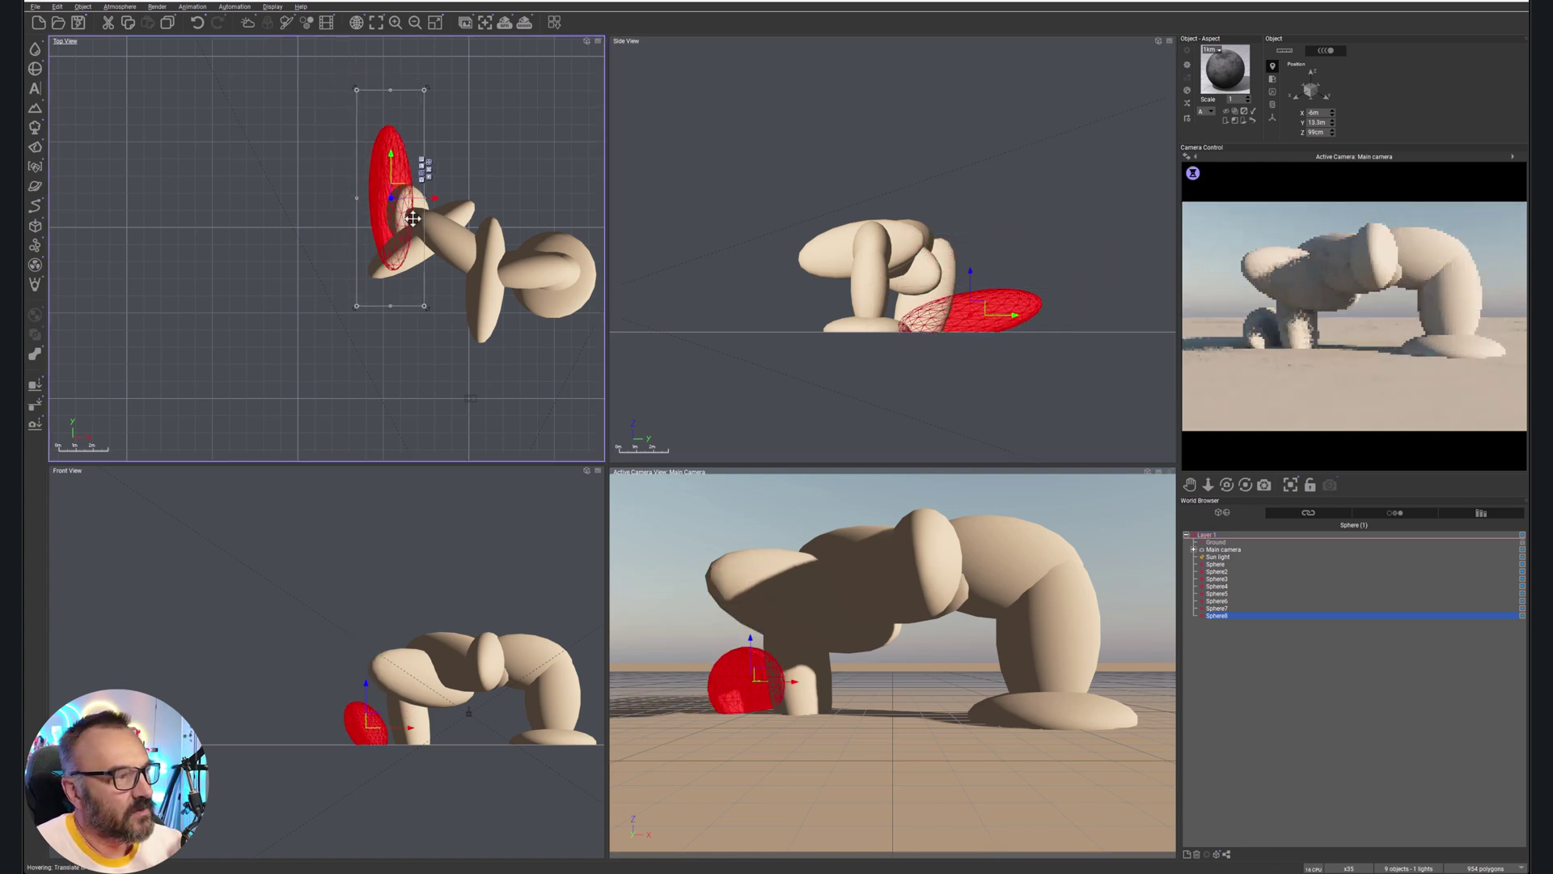
pyautogui.moveTo(424, 306); pyautogui.dragTo(501, 240)
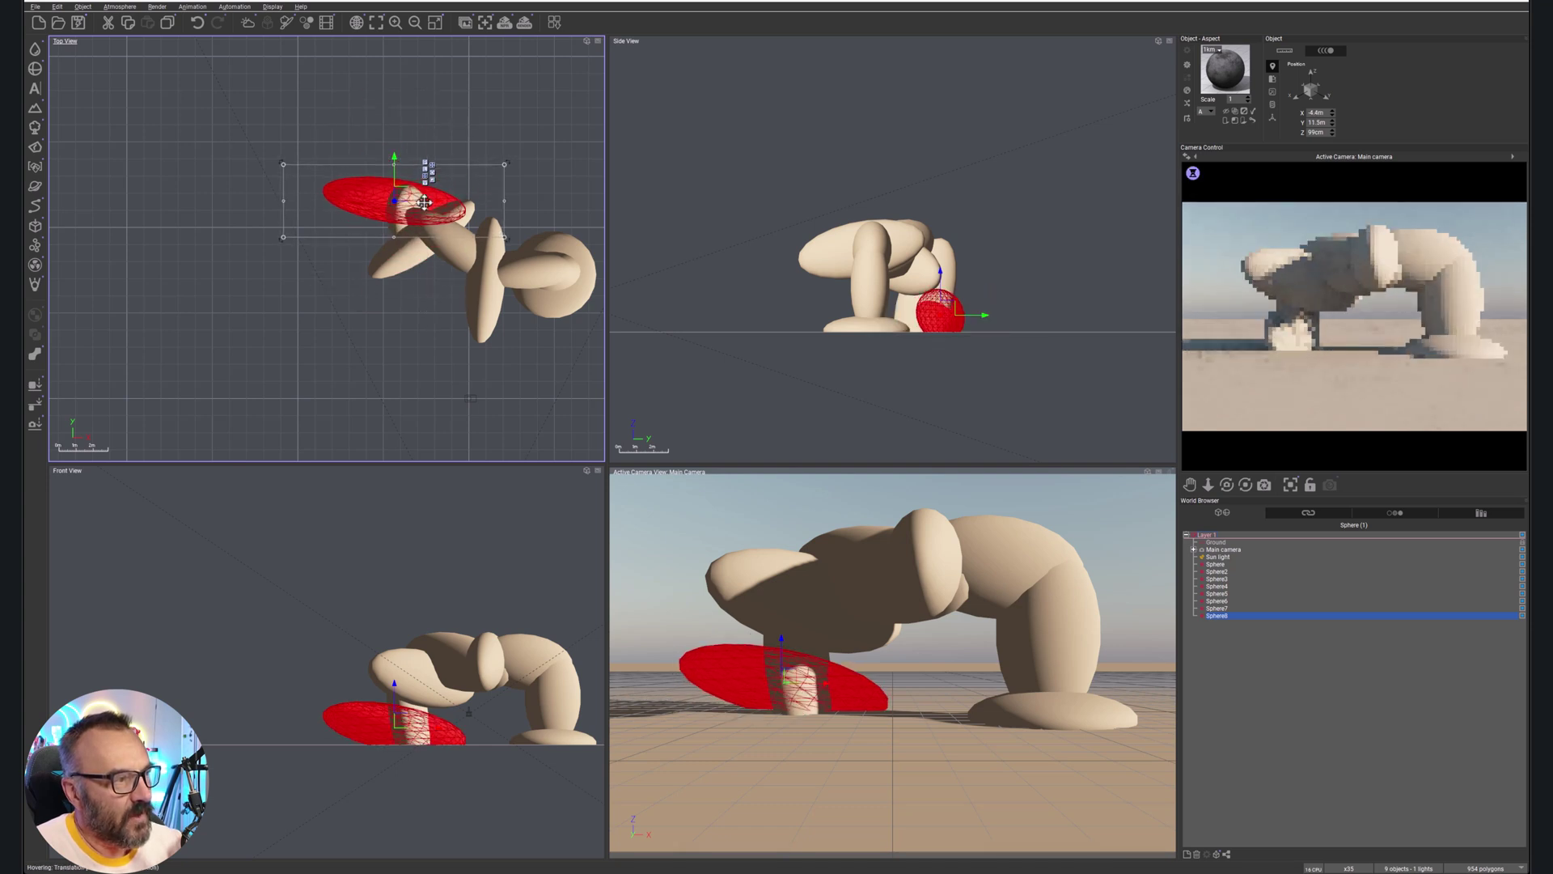
pyautogui.moveTo(424, 201); pyautogui.dragTo(405, 182)
pyautogui.moveTo(377, 243); pyautogui.dragTo(409, 188)
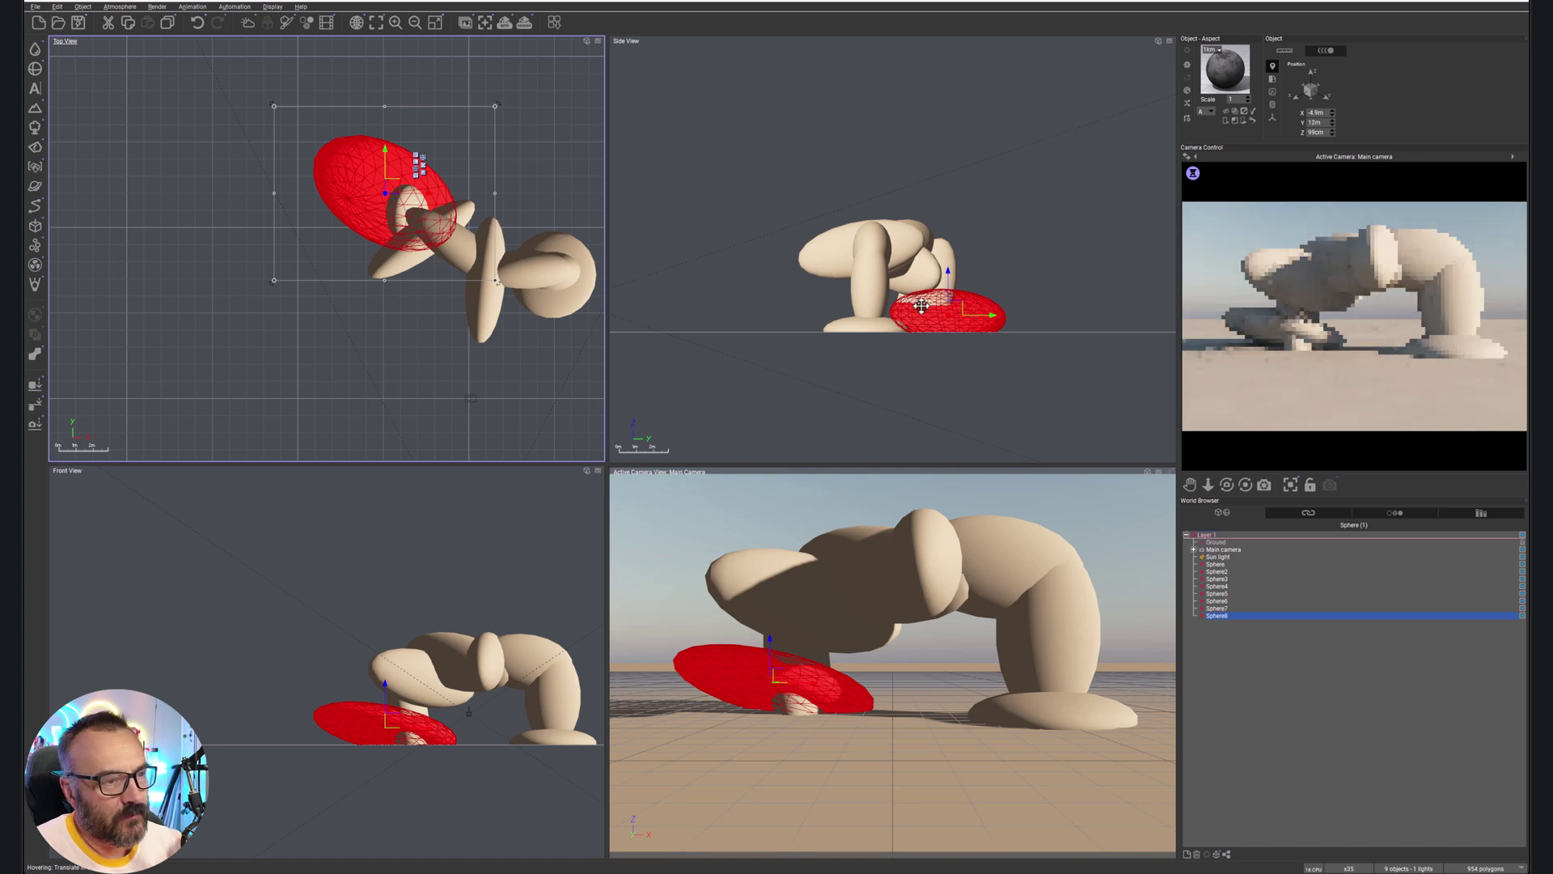
# - Lower the flat base ellipsoid into the ground and combine all eight spheres into a metablob
pyautogui.moveTo(922, 305); pyautogui.dragTo(924, 330)
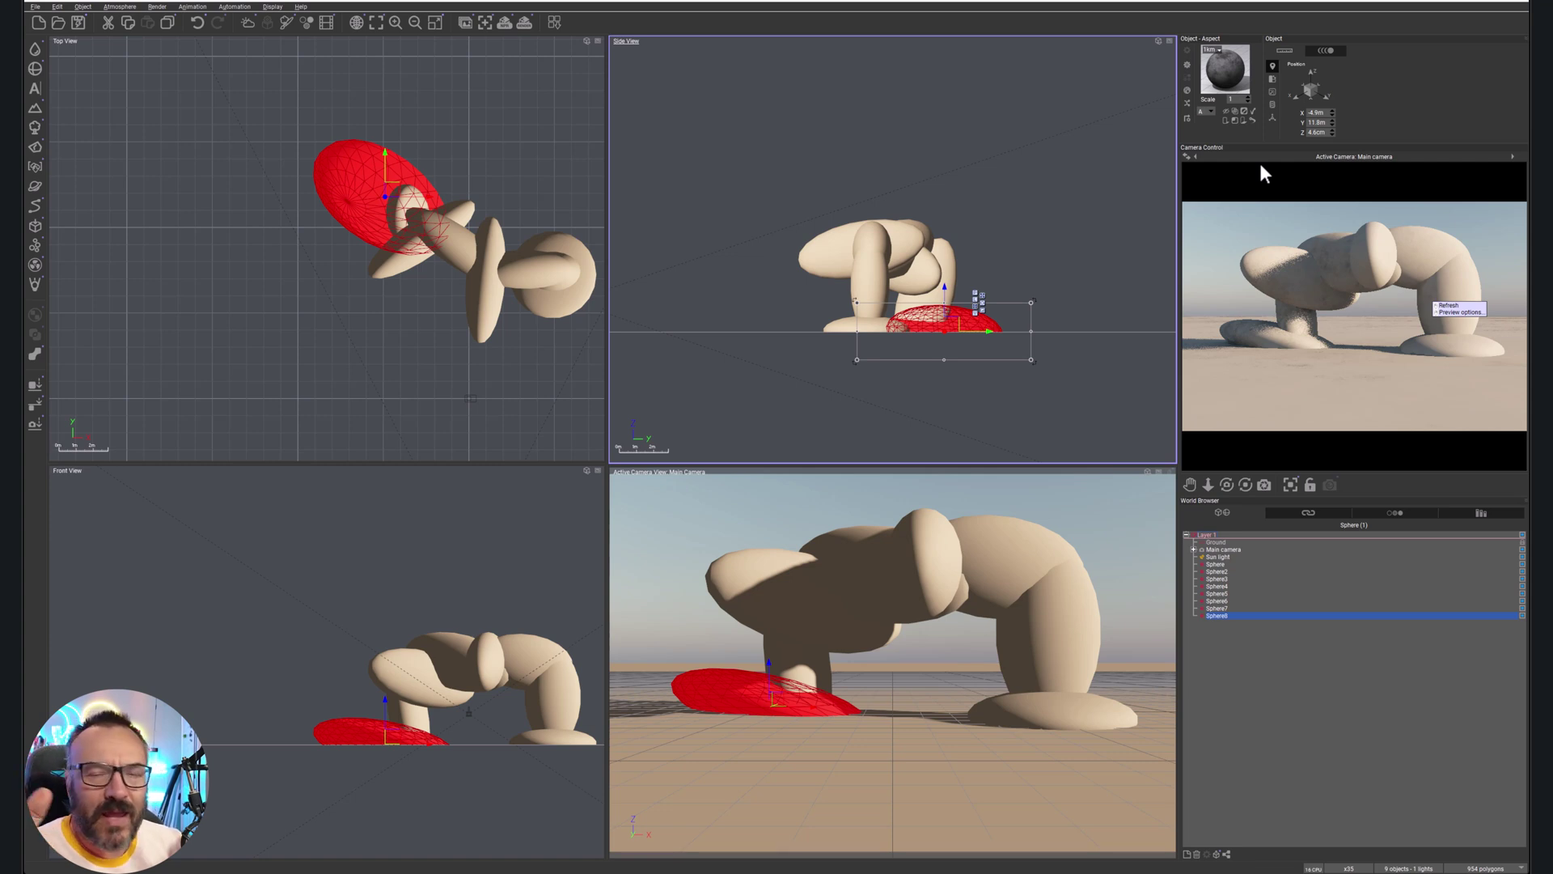
pyautogui.click(1220, 564)
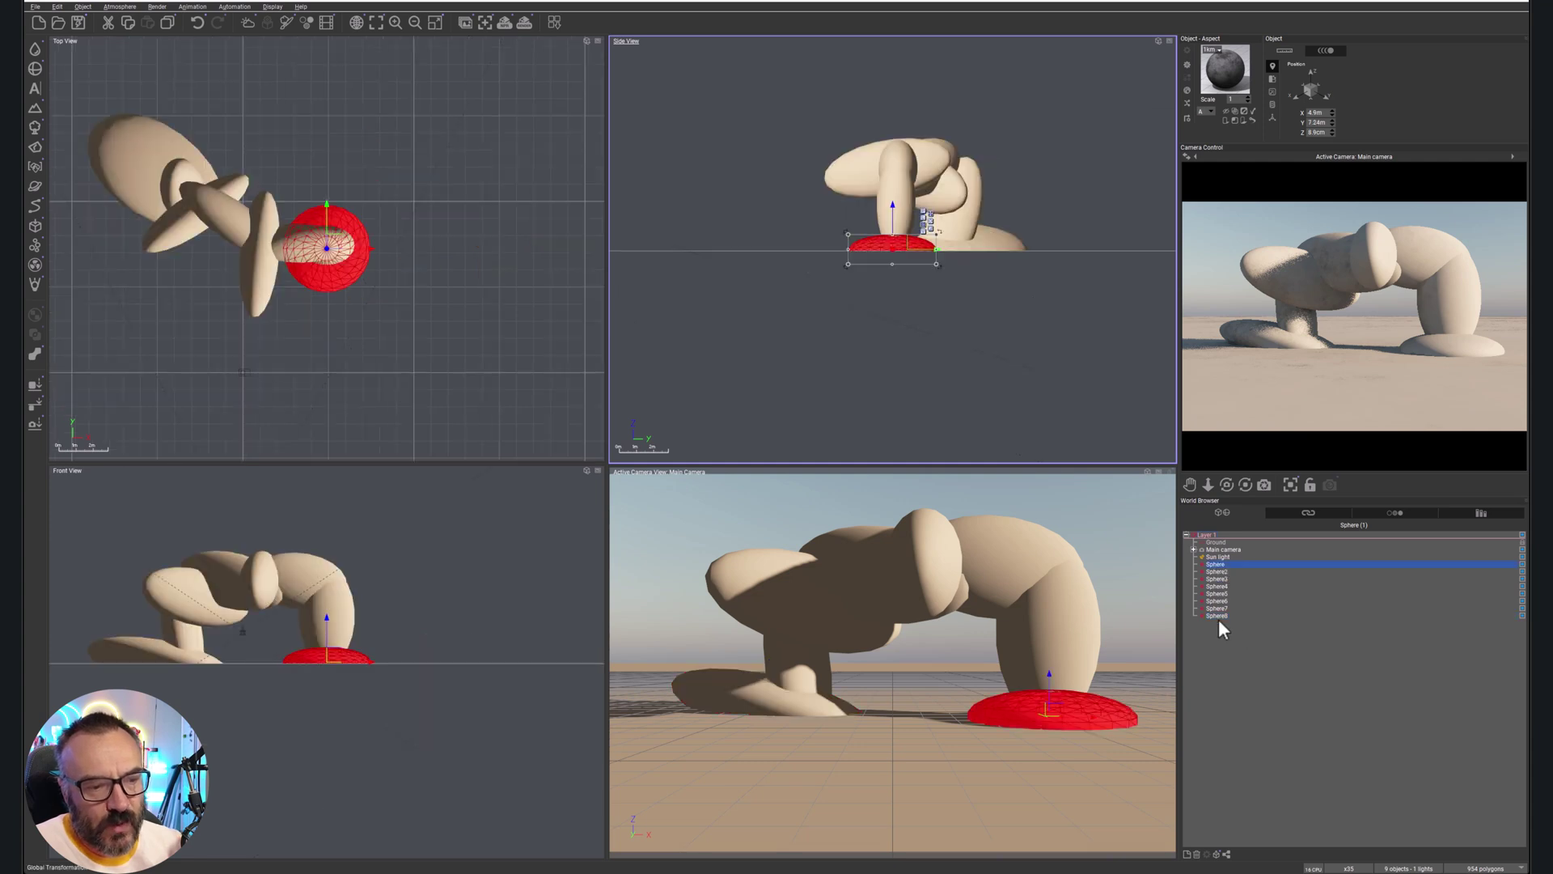
pyautogui.keyDown('shift'); pyautogui.click(1221, 615); pyautogui.keyUp('shift')
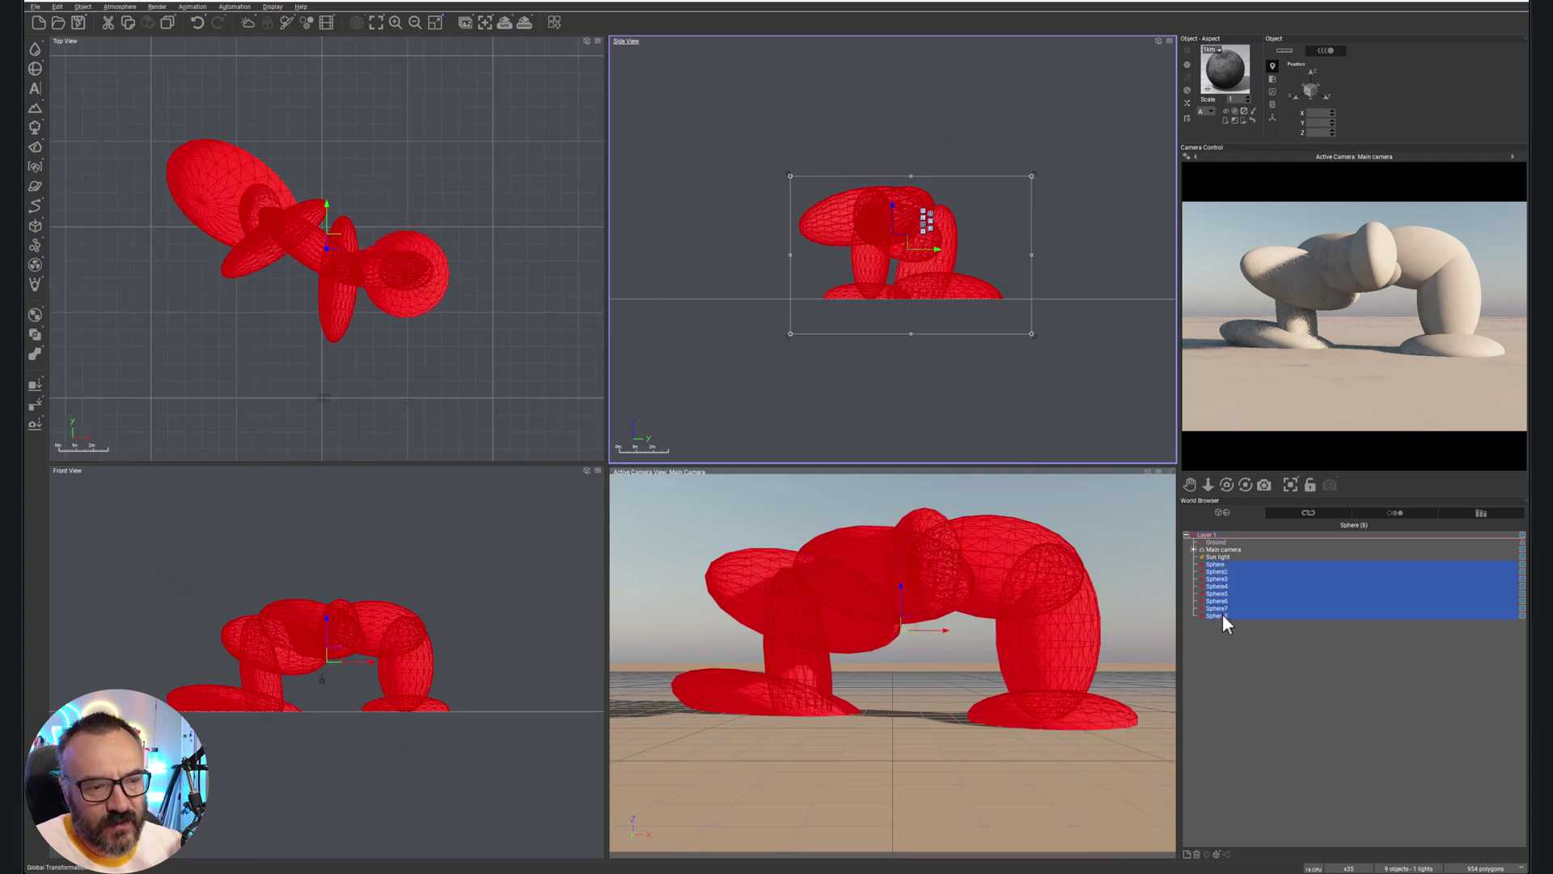
pyautogui.click(1227, 565)
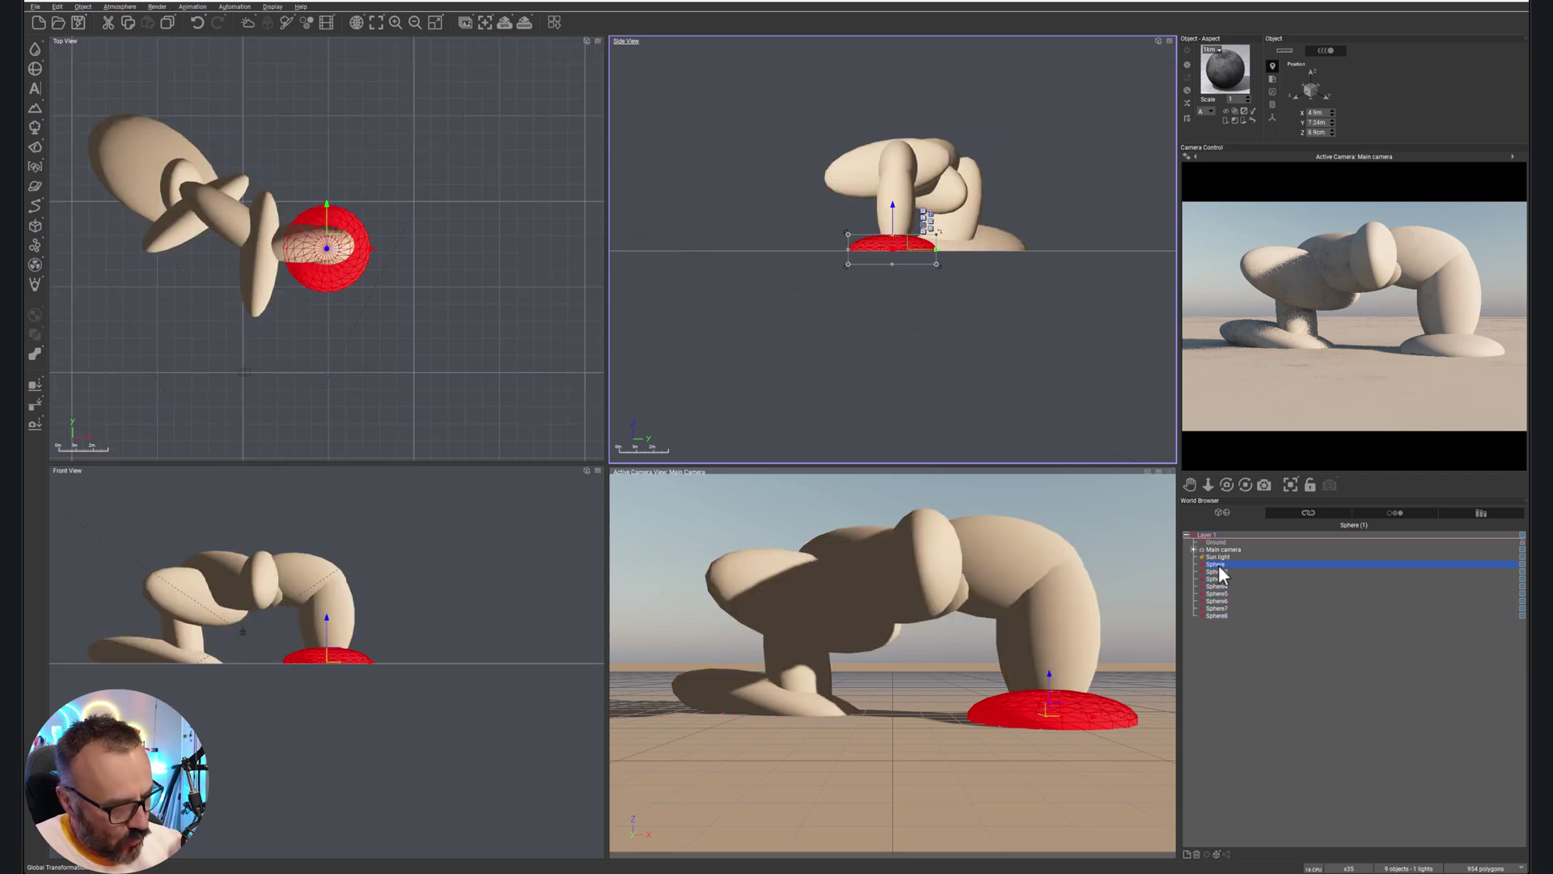
pyautogui.keyDown('shift'); pyautogui.click(1225, 613); pyautogui.keyUp('shift')
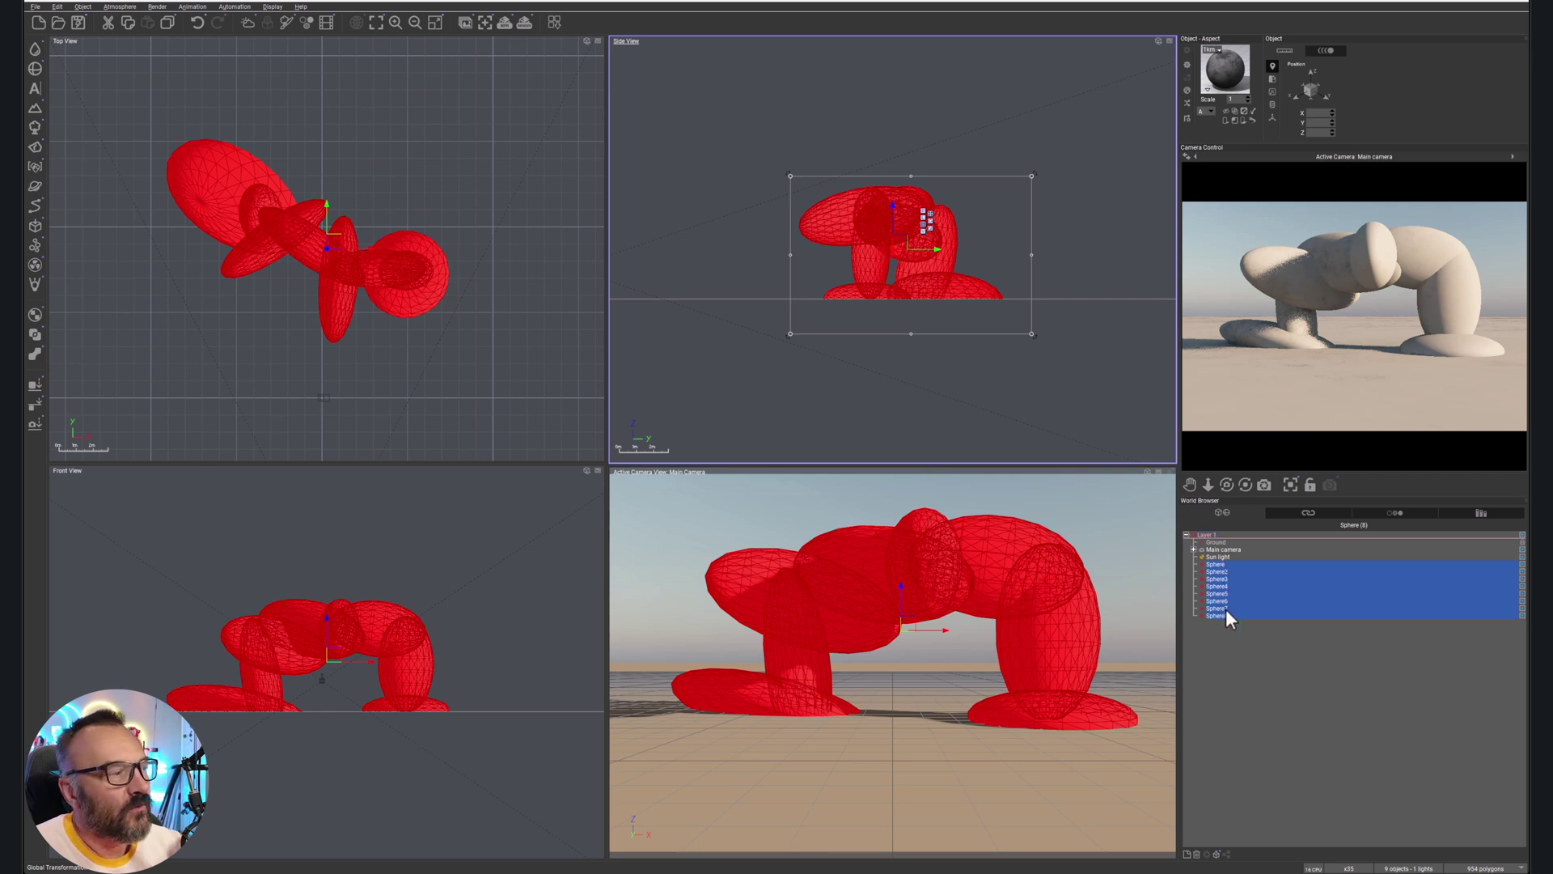
pyautogui.click(38, 360)
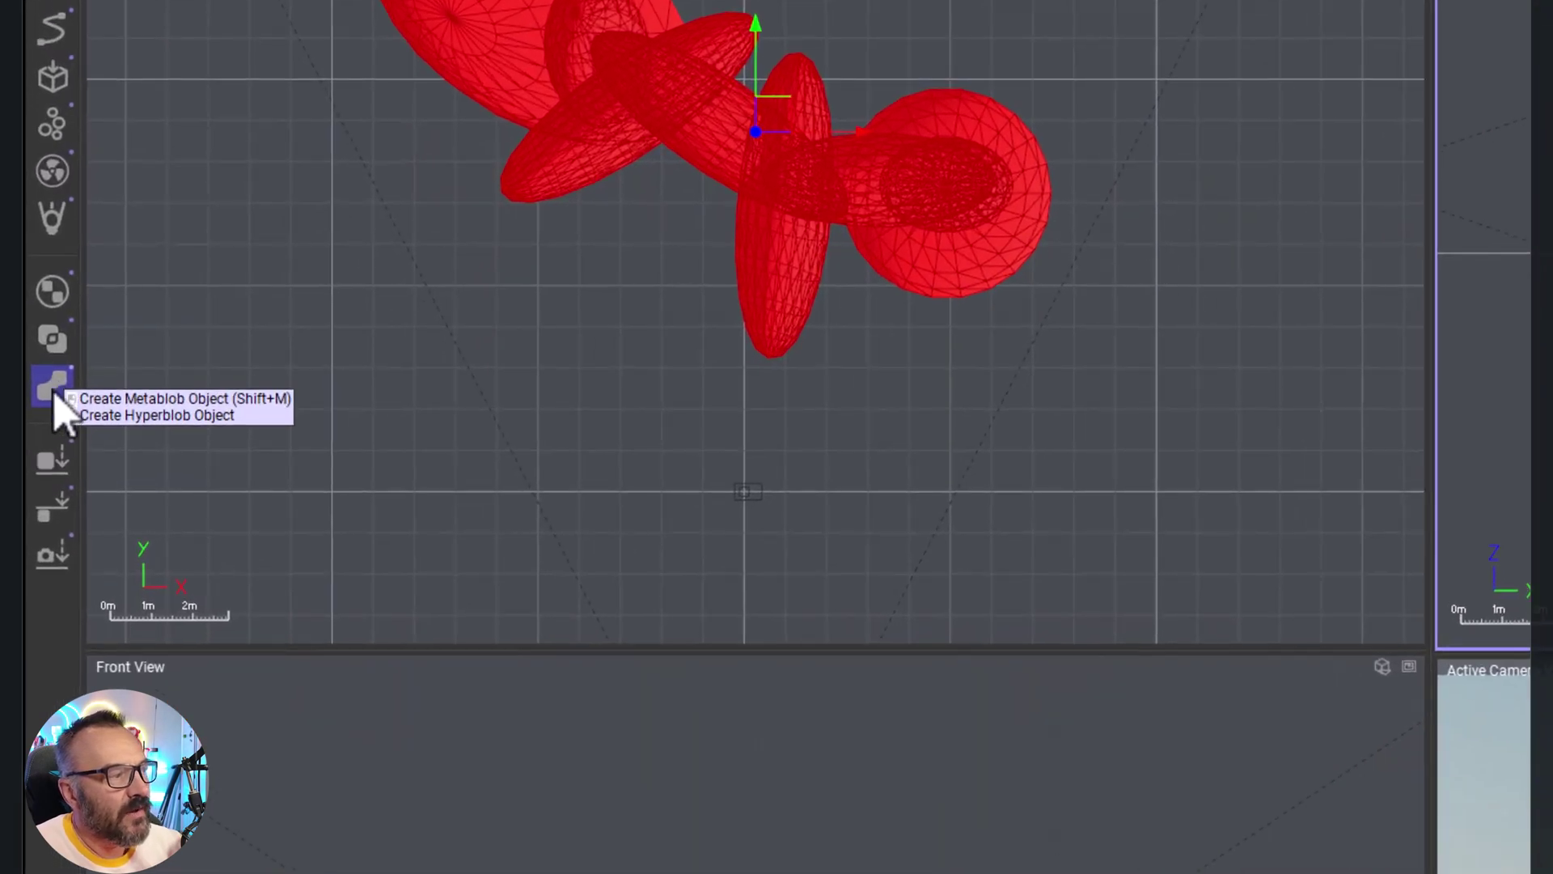
pyautogui.click(55, 392)
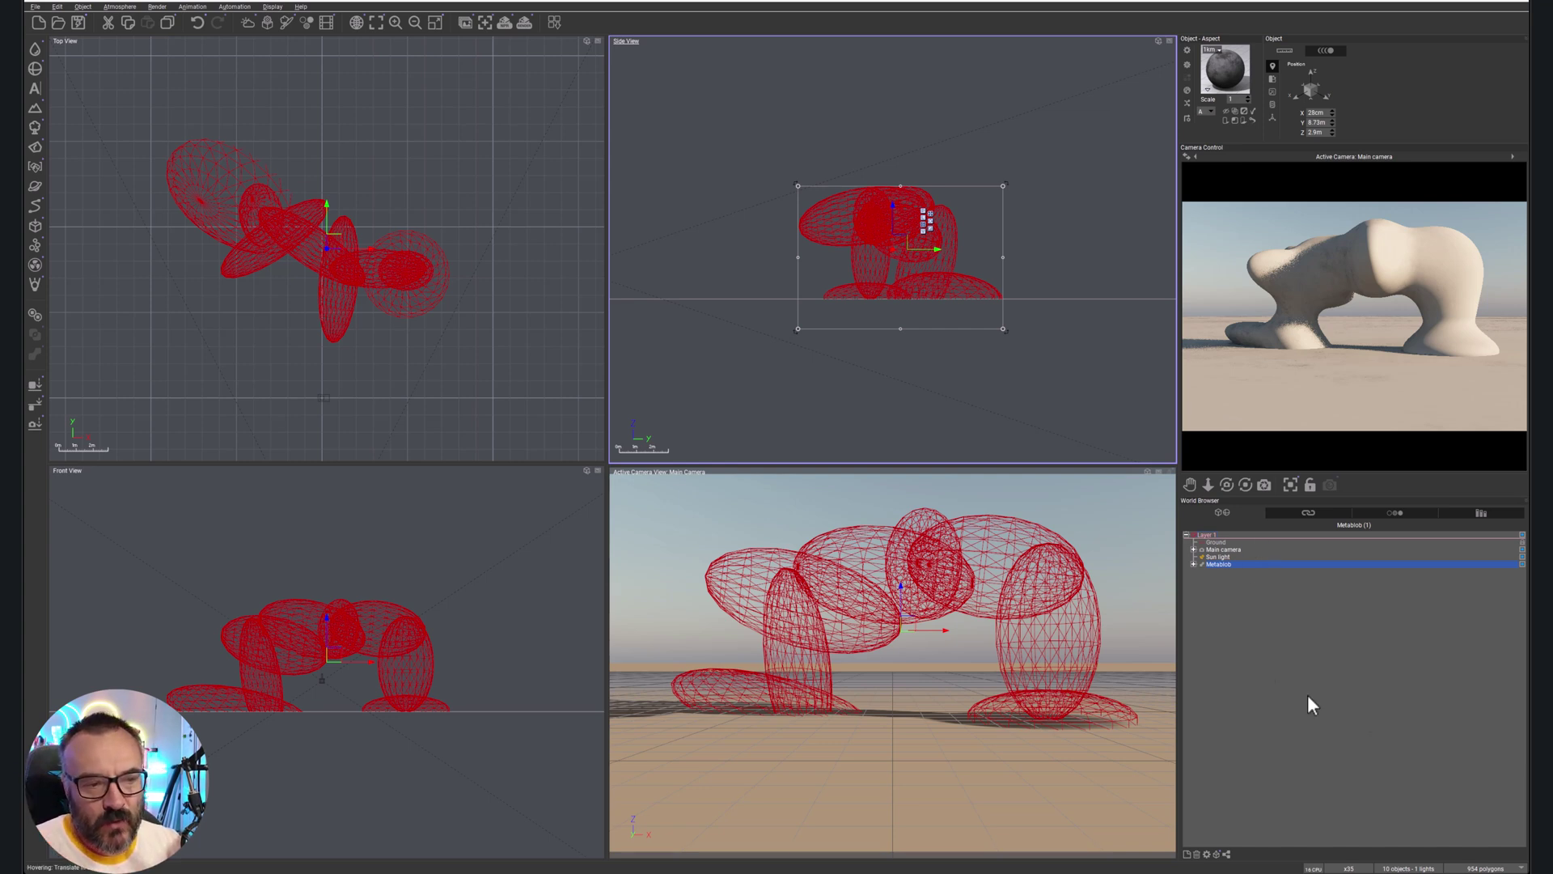
# - Inside the metablob, make the second leg's base ellipsoid taller and rotate it in plan, then reselect the whole metablob
pyautogui.click(1193, 564)
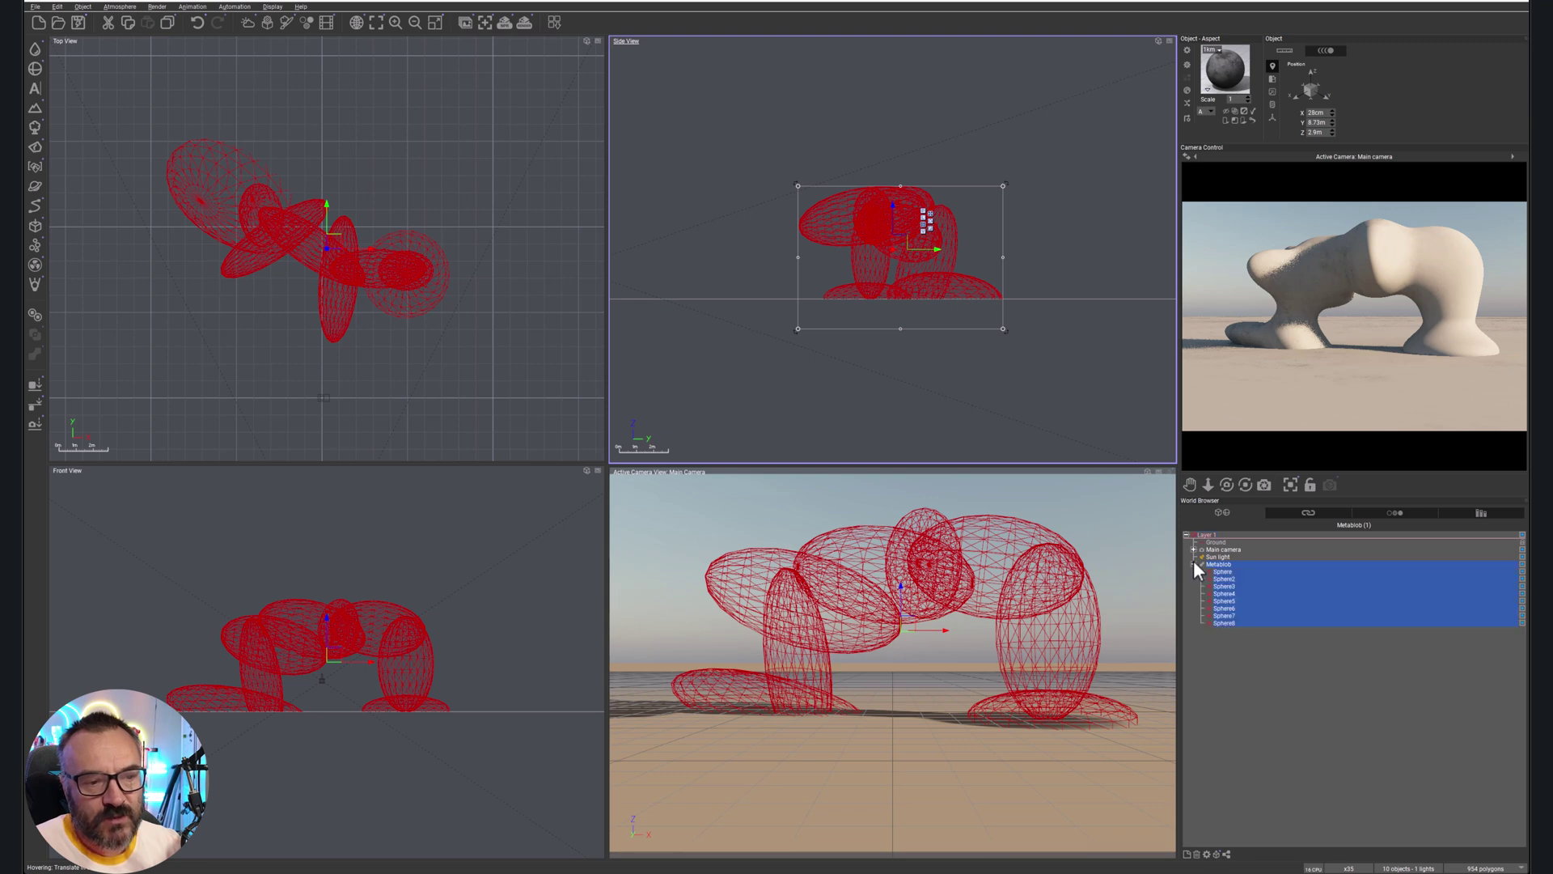
pyautogui.click(1240, 674)
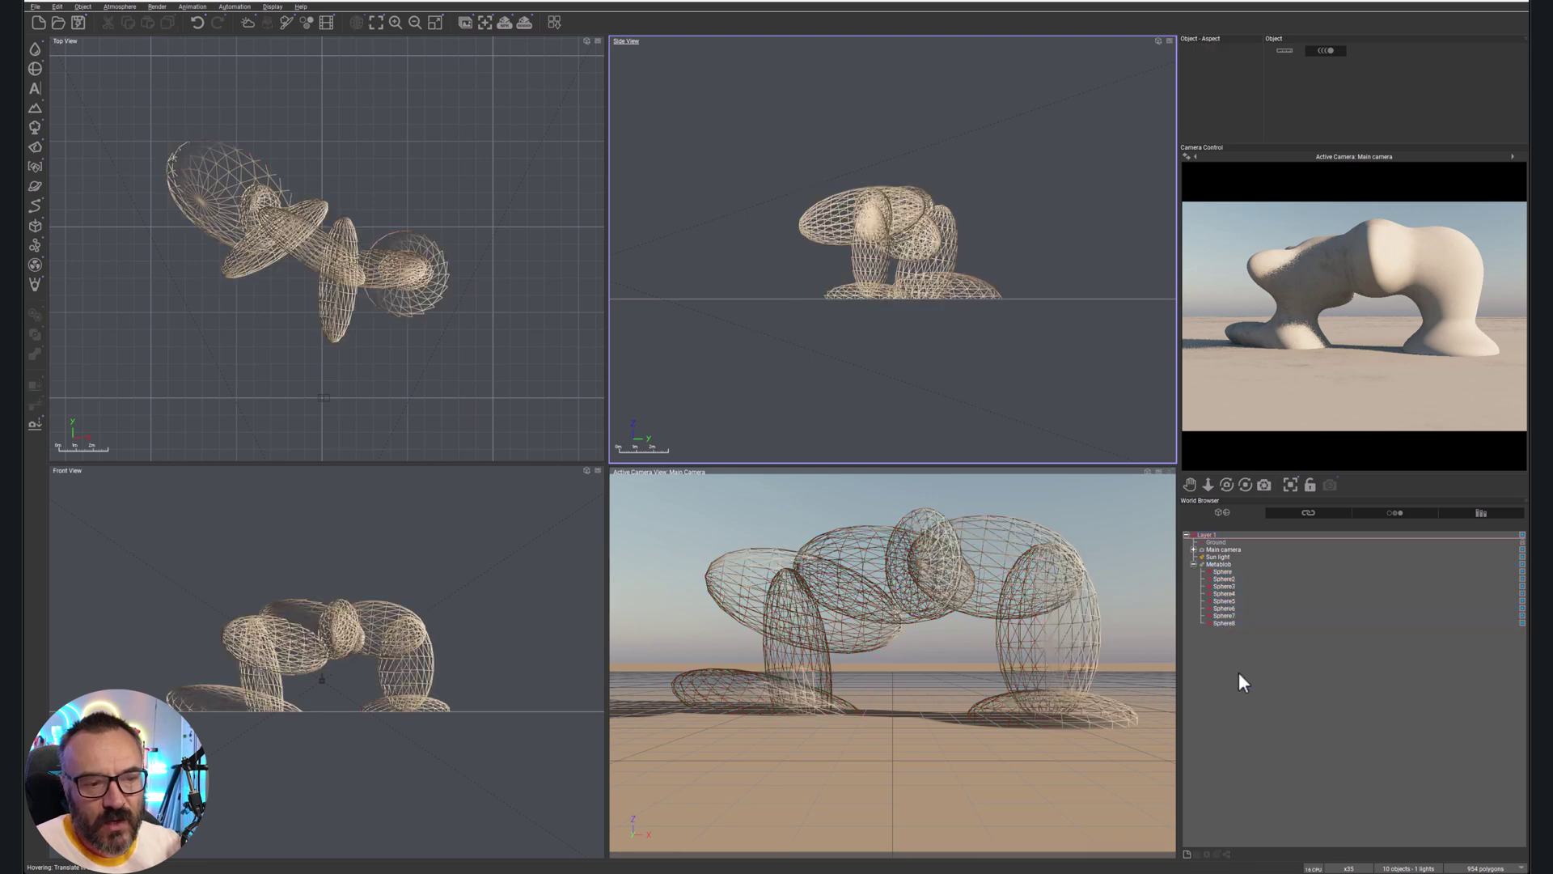
pyautogui.click(1226, 623)
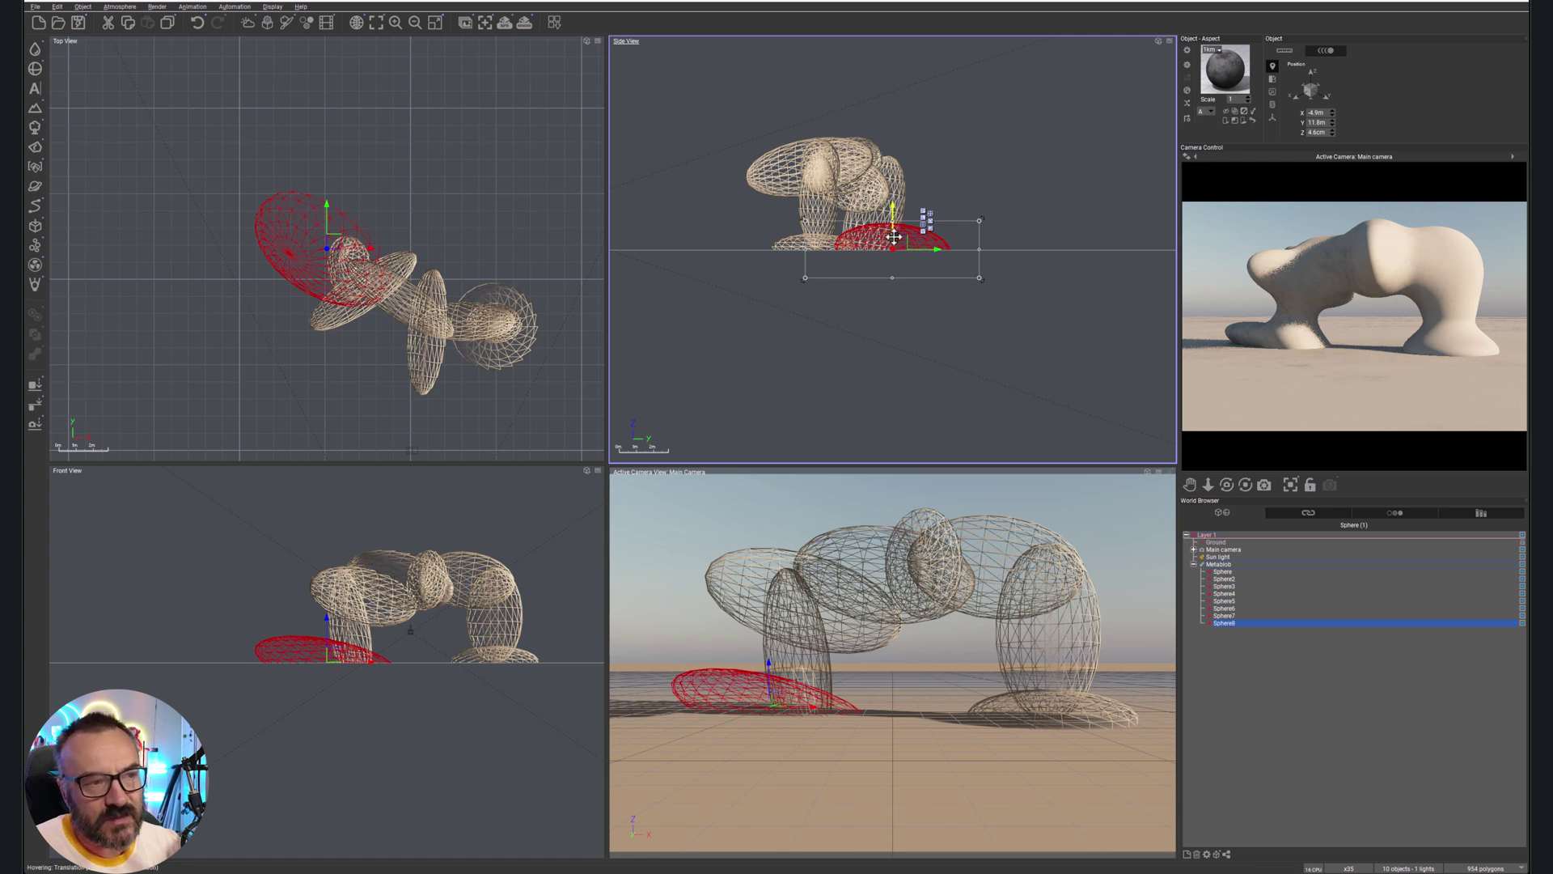
pyautogui.moveTo(899, 218)
pyautogui.mouseDown()
pyautogui.moveTo(896, 185)
pyautogui.moveTo(900, 206)
pyautogui.mouseUp()
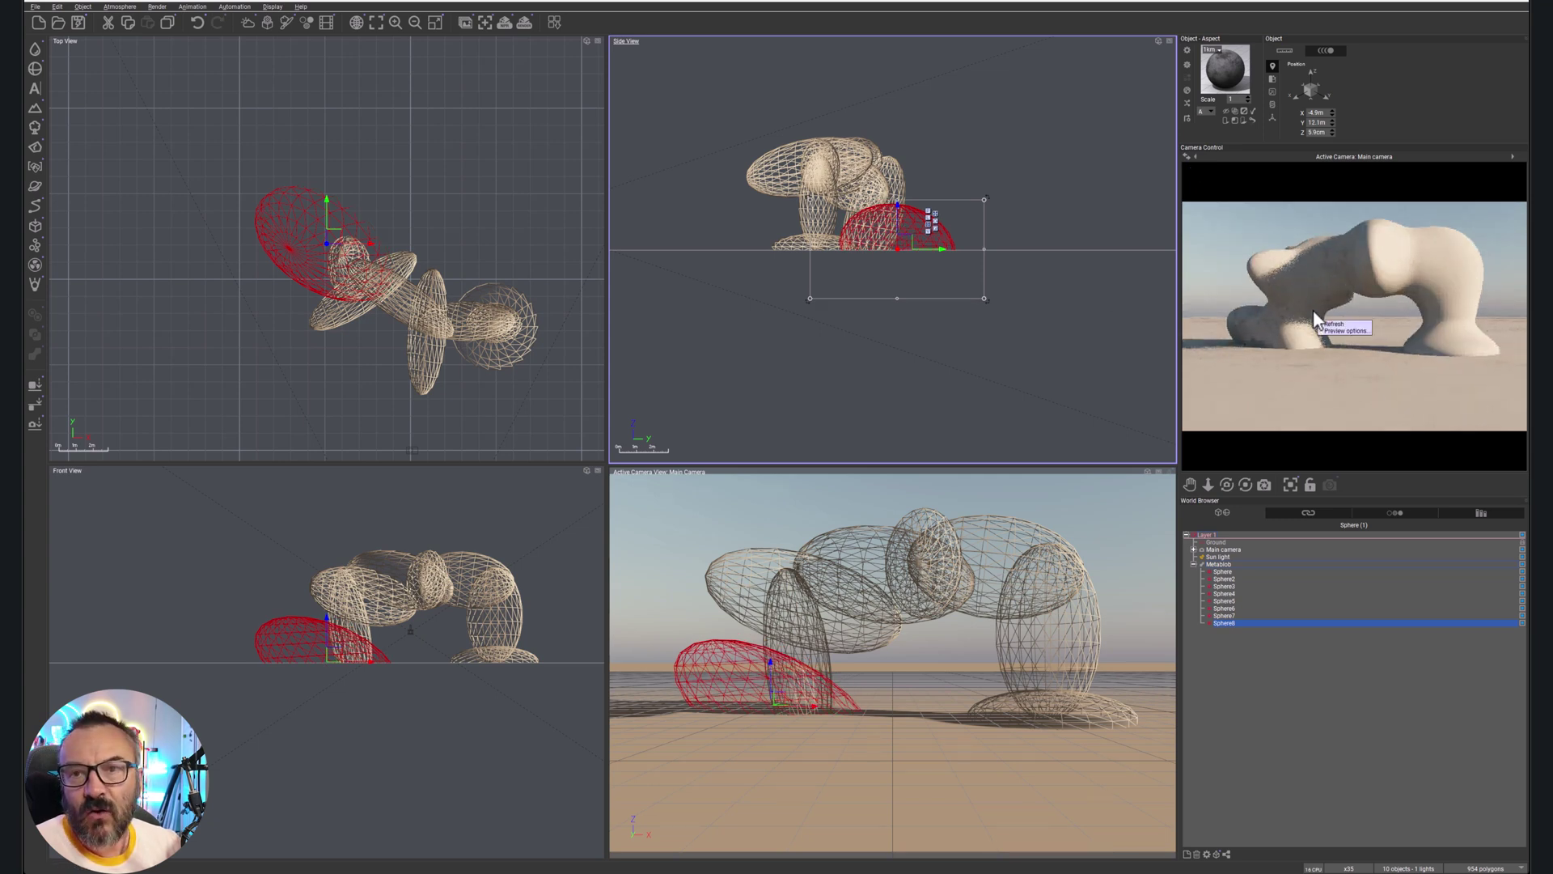
pyautogui.click(403, 288)
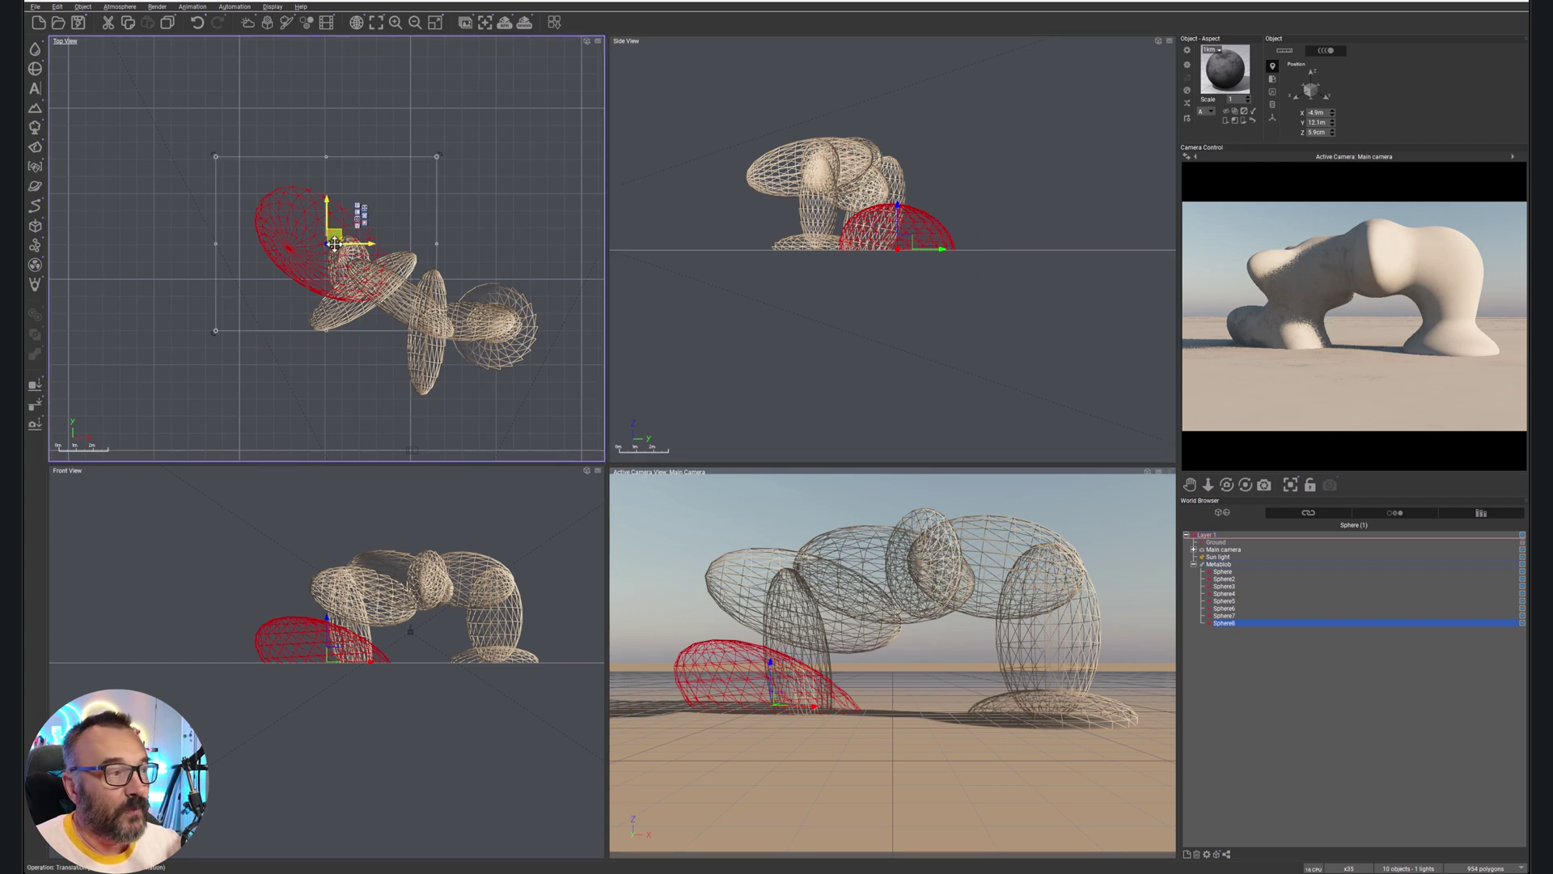
pyautogui.moveTo(445, 152)
pyautogui.mouseDown()
pyautogui.moveTo(469, 173)
pyautogui.moveTo(464, 132)
pyautogui.mouseUp()
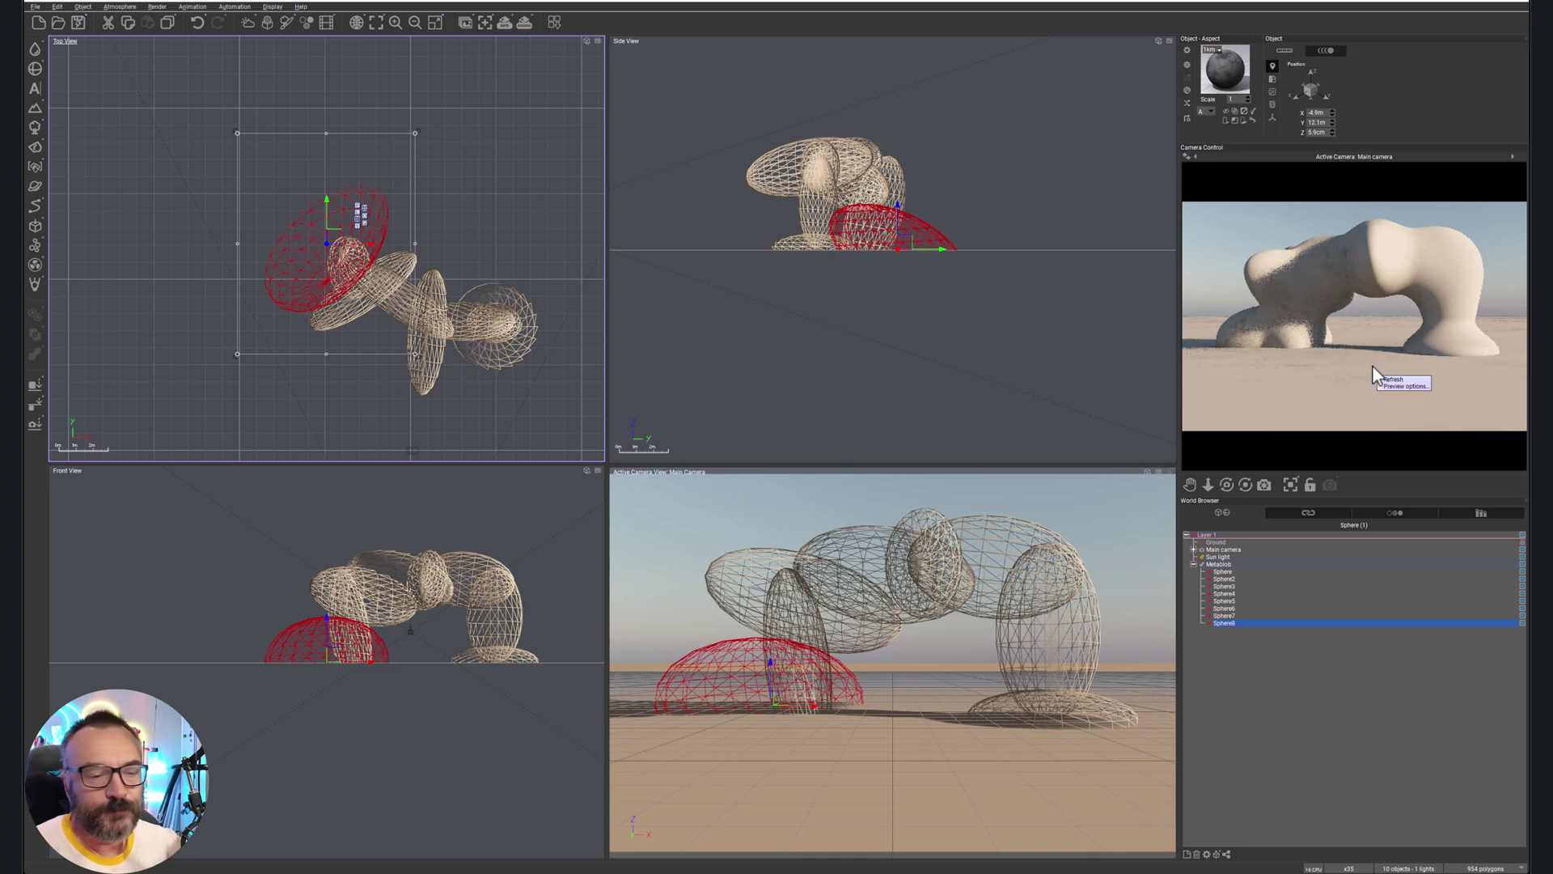
pyautogui.click(1194, 564)
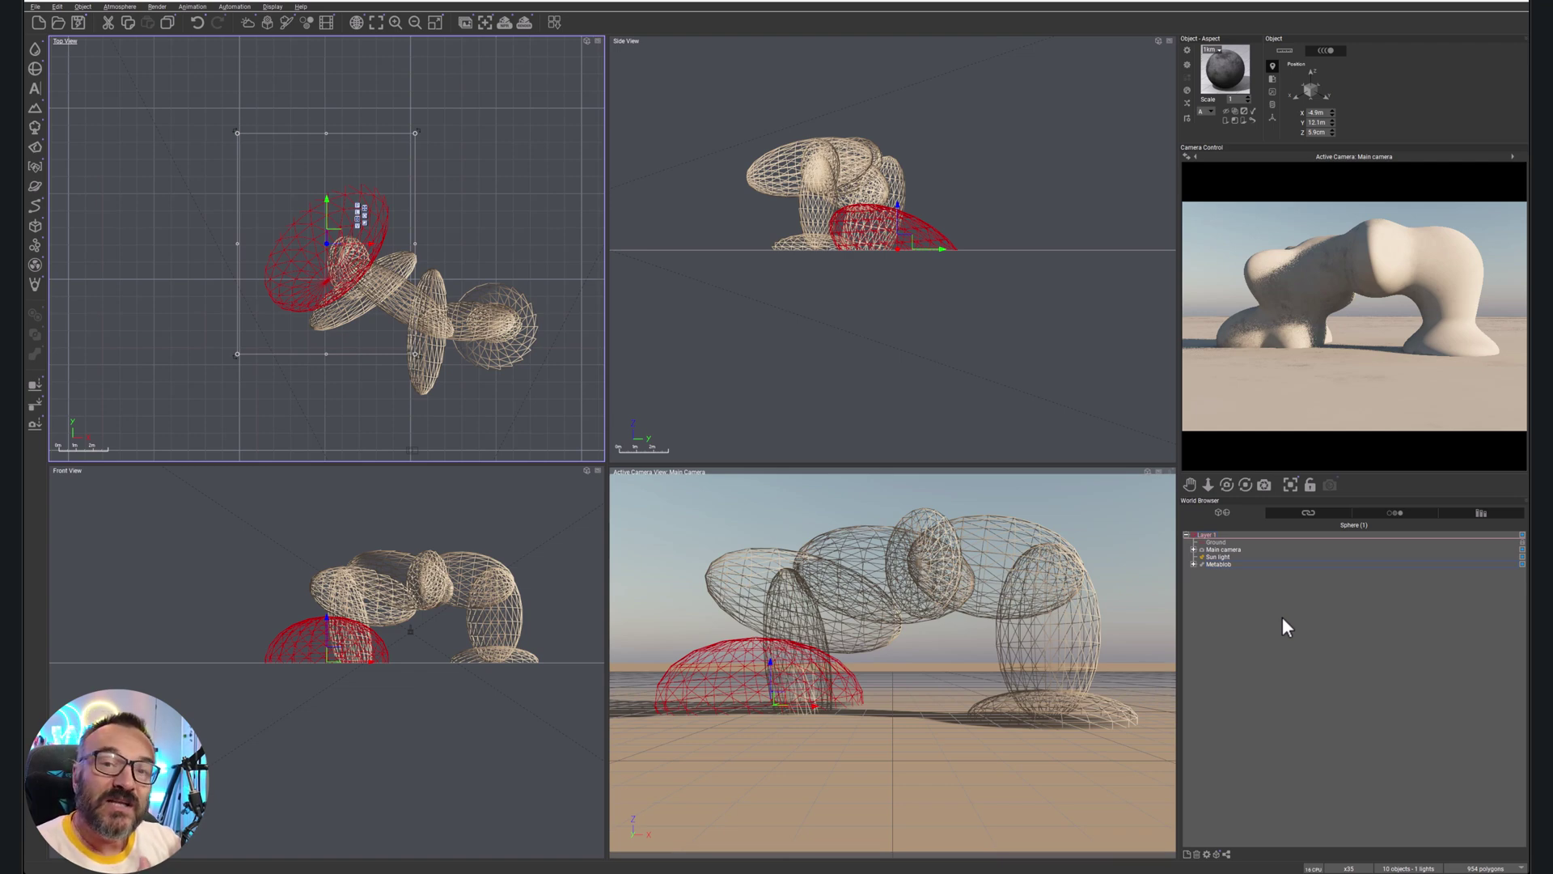
pyautogui.click(1220, 564)
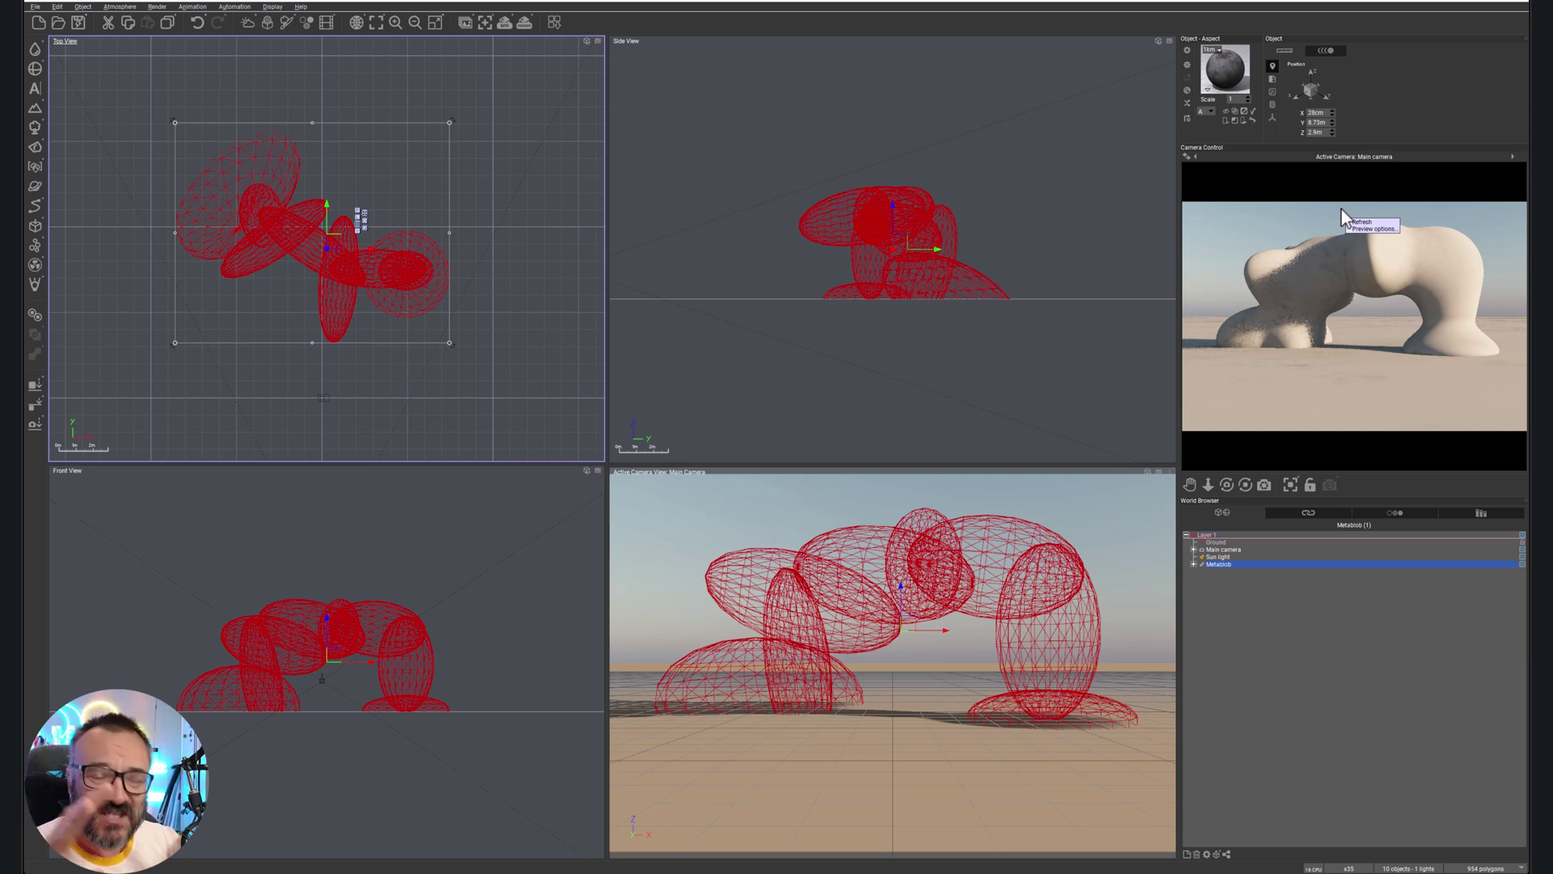
# - Apply the first rock material from the Displacement Materials collection to the metablob
pyautogui.click(1187, 90)
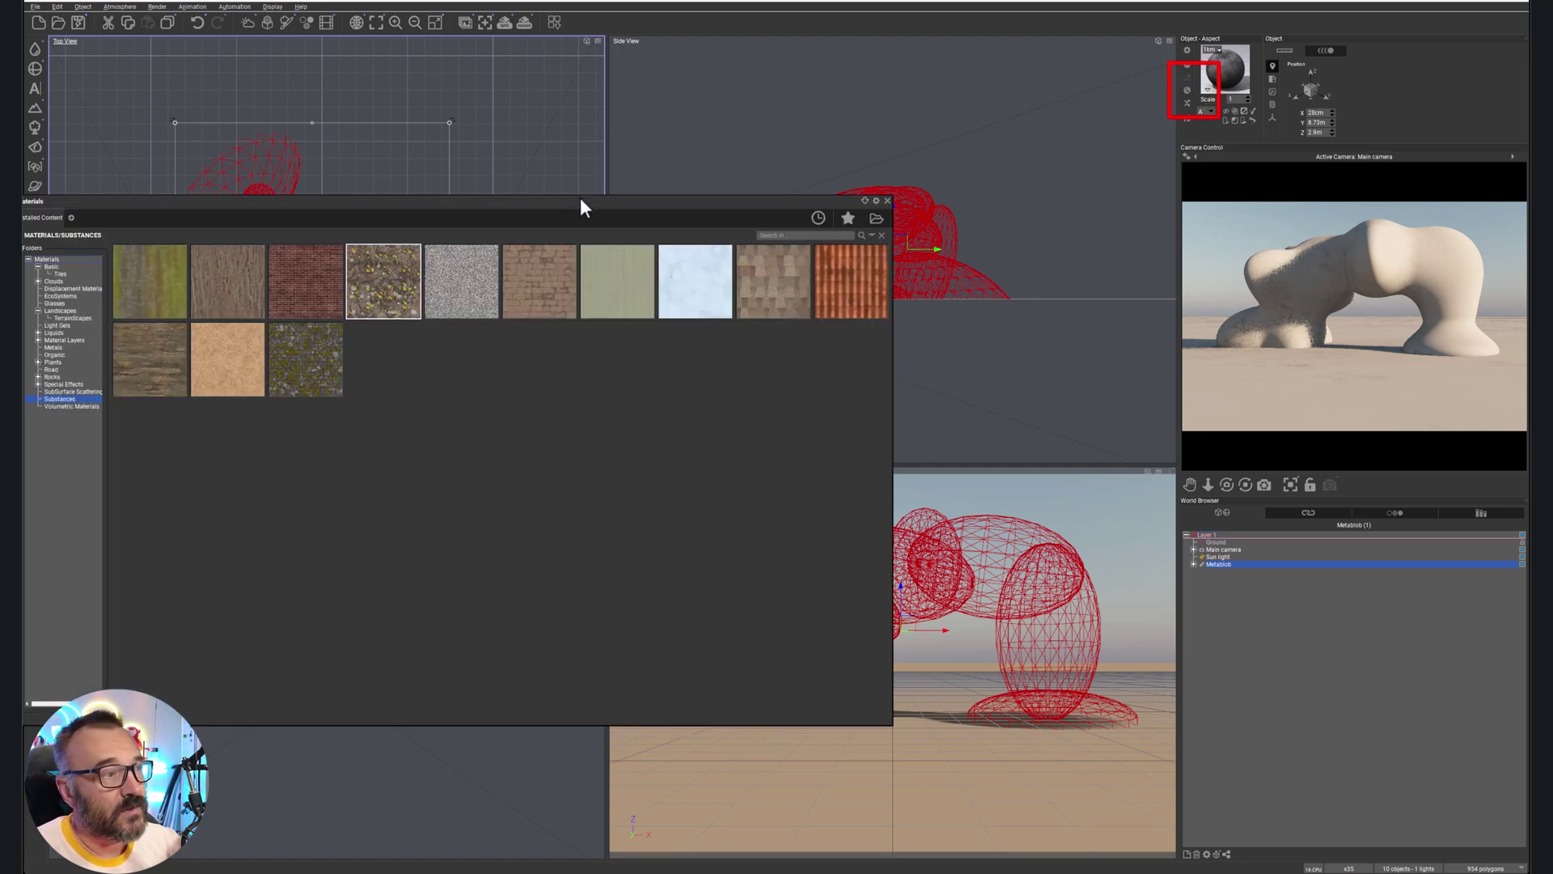
pyautogui.moveTo(583, 209); pyautogui.dragTo(877, 149)
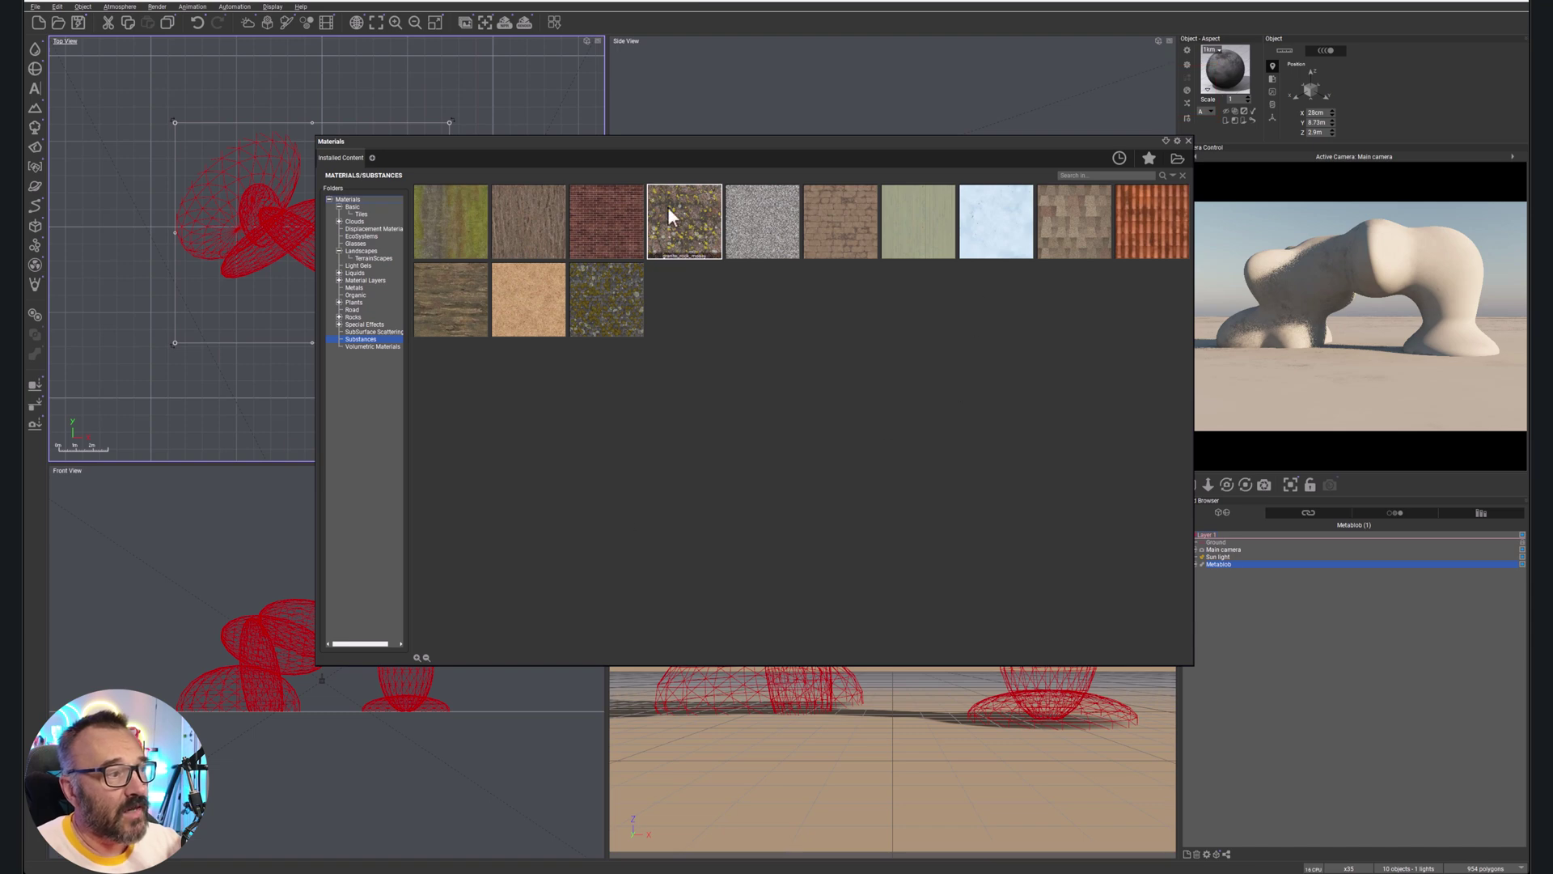
pyautogui.click(372, 229)
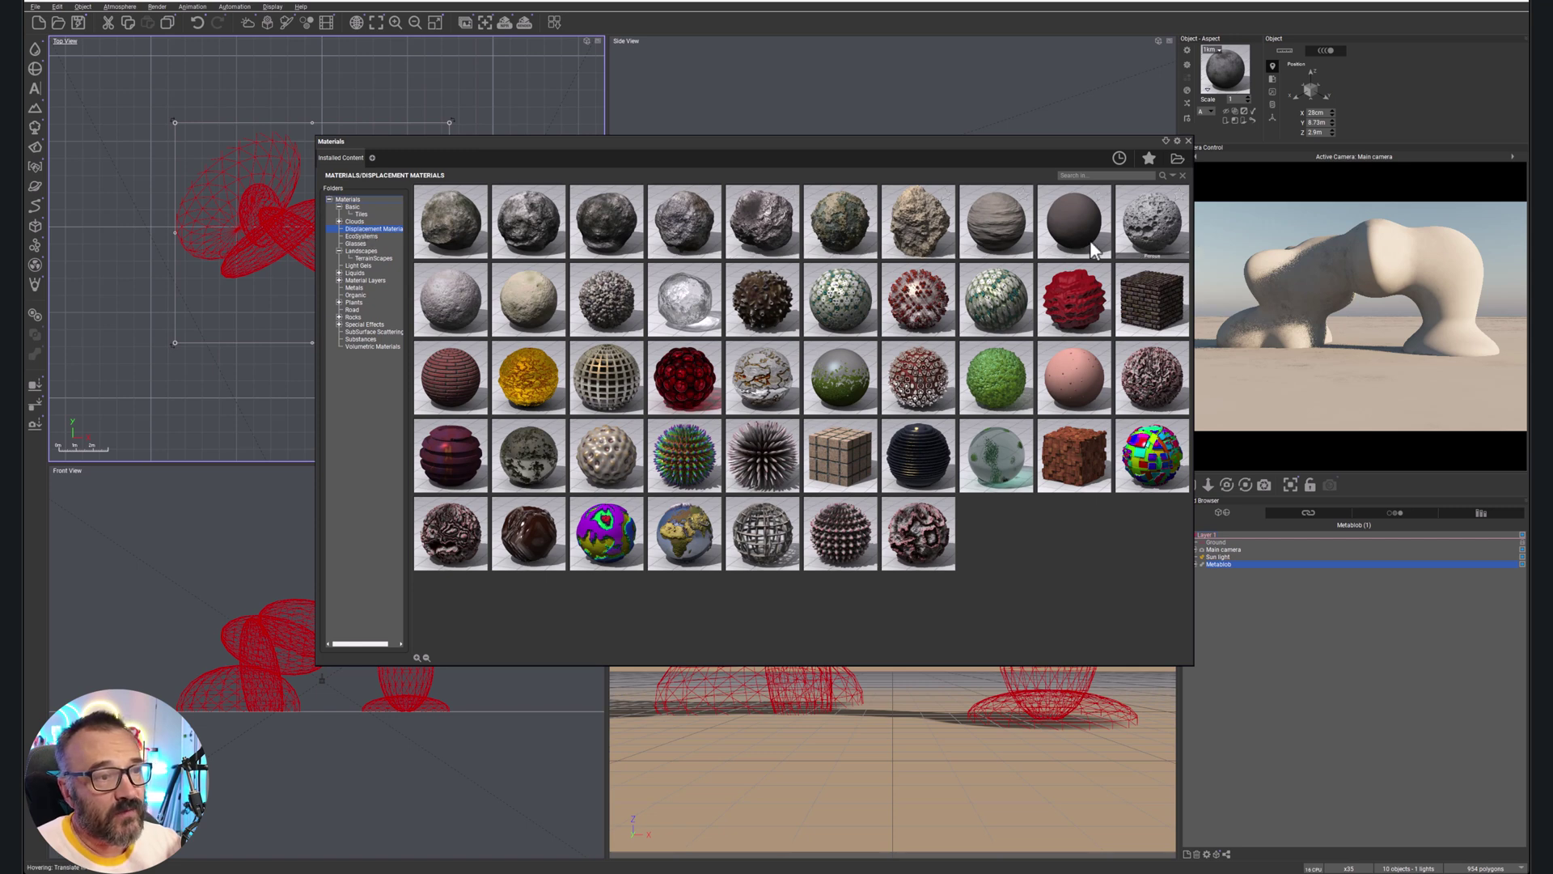
pyautogui.doubleClick(448, 228)
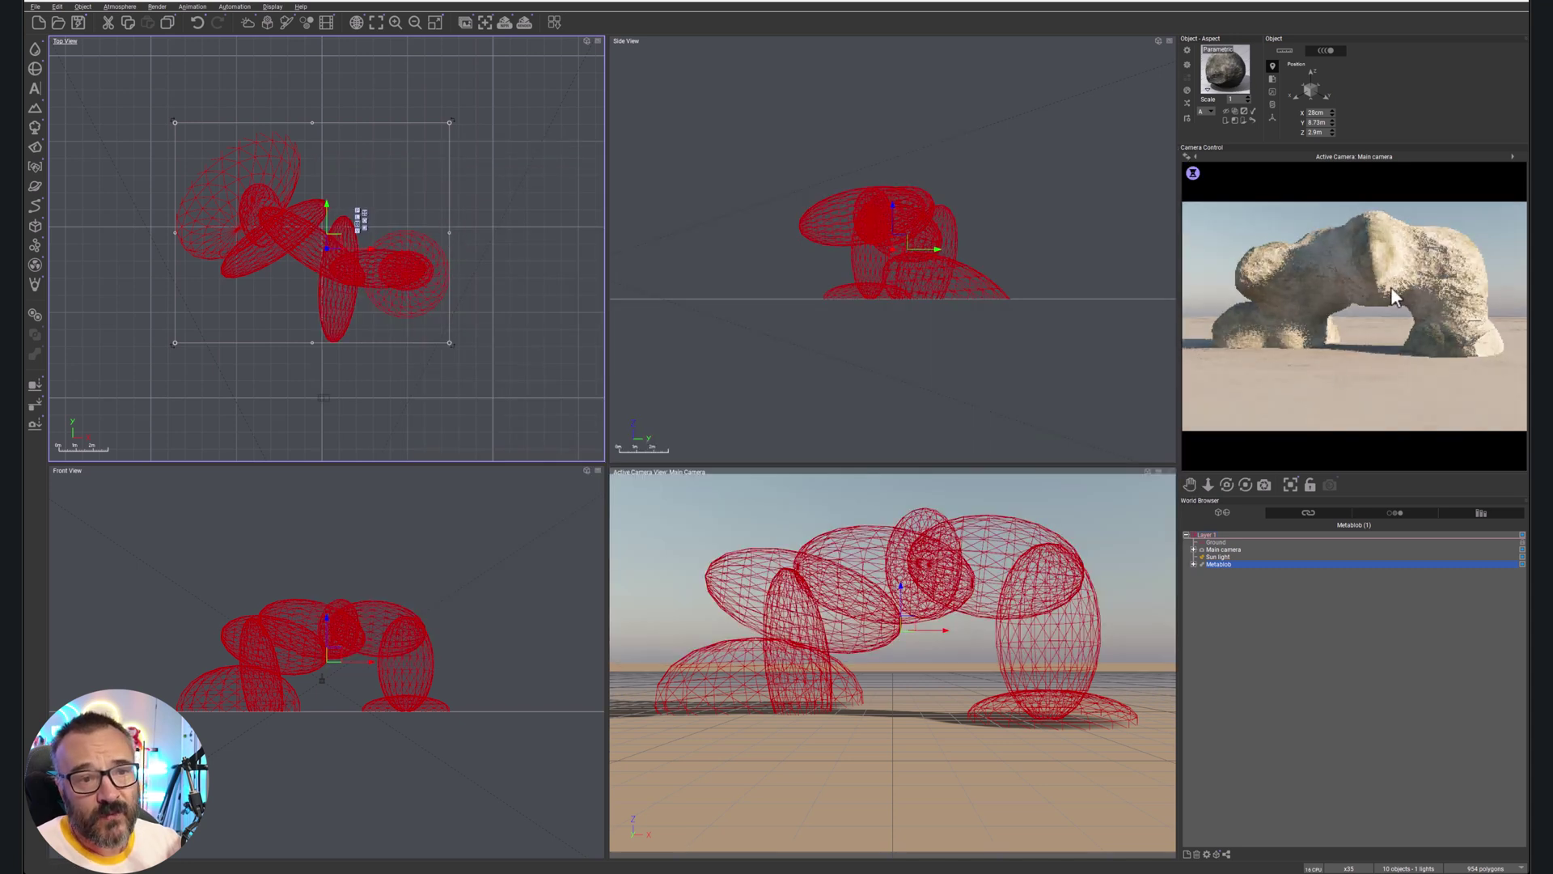
pyautogui.rightClick(1331, 339)
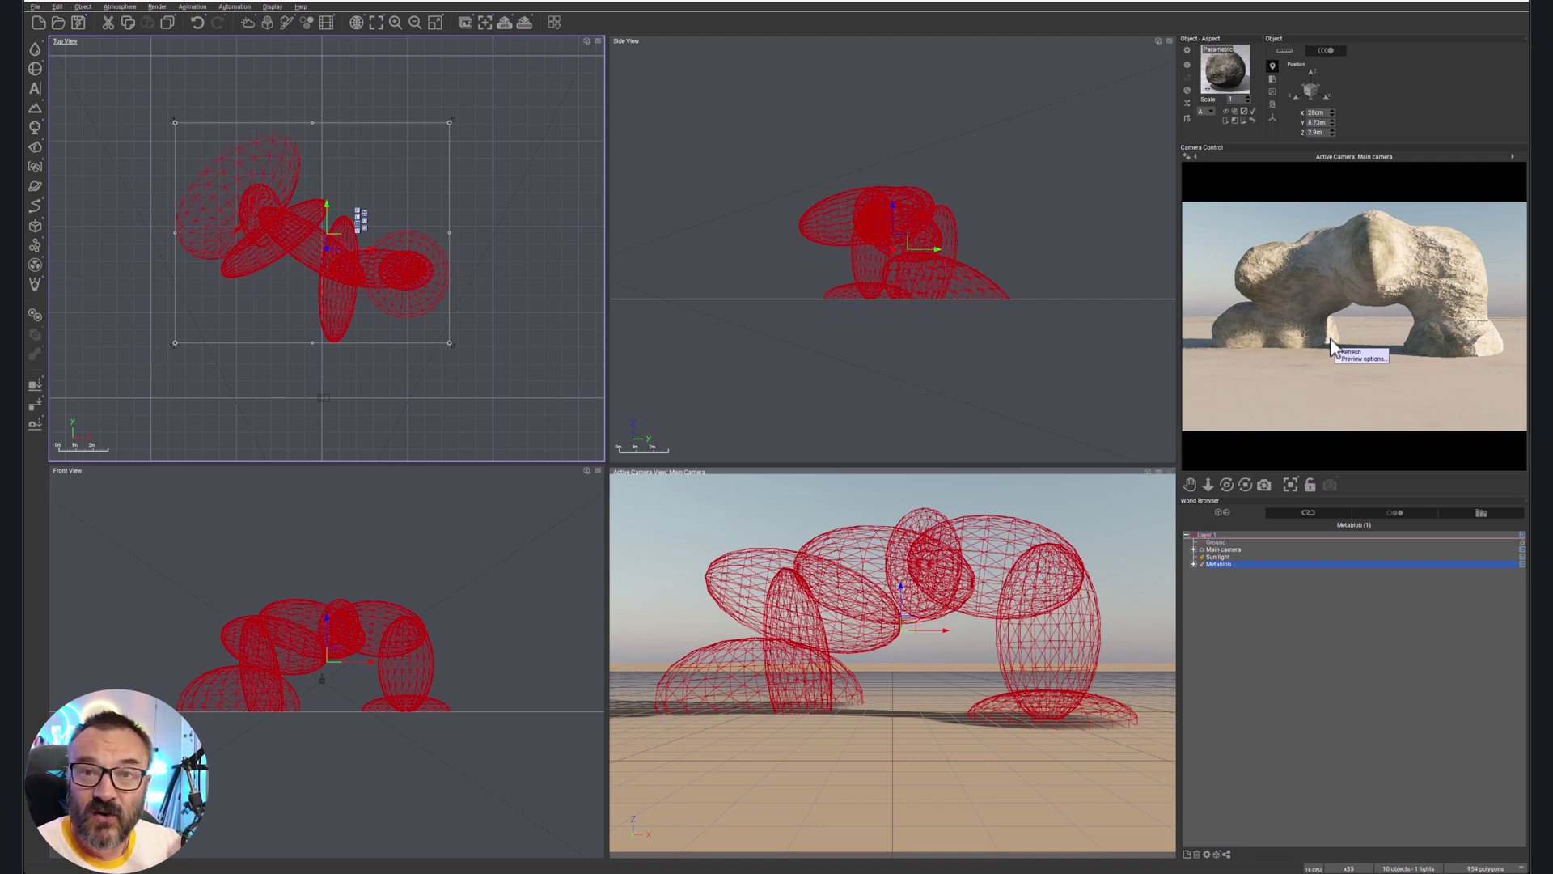
pyautogui.click(1189, 127)
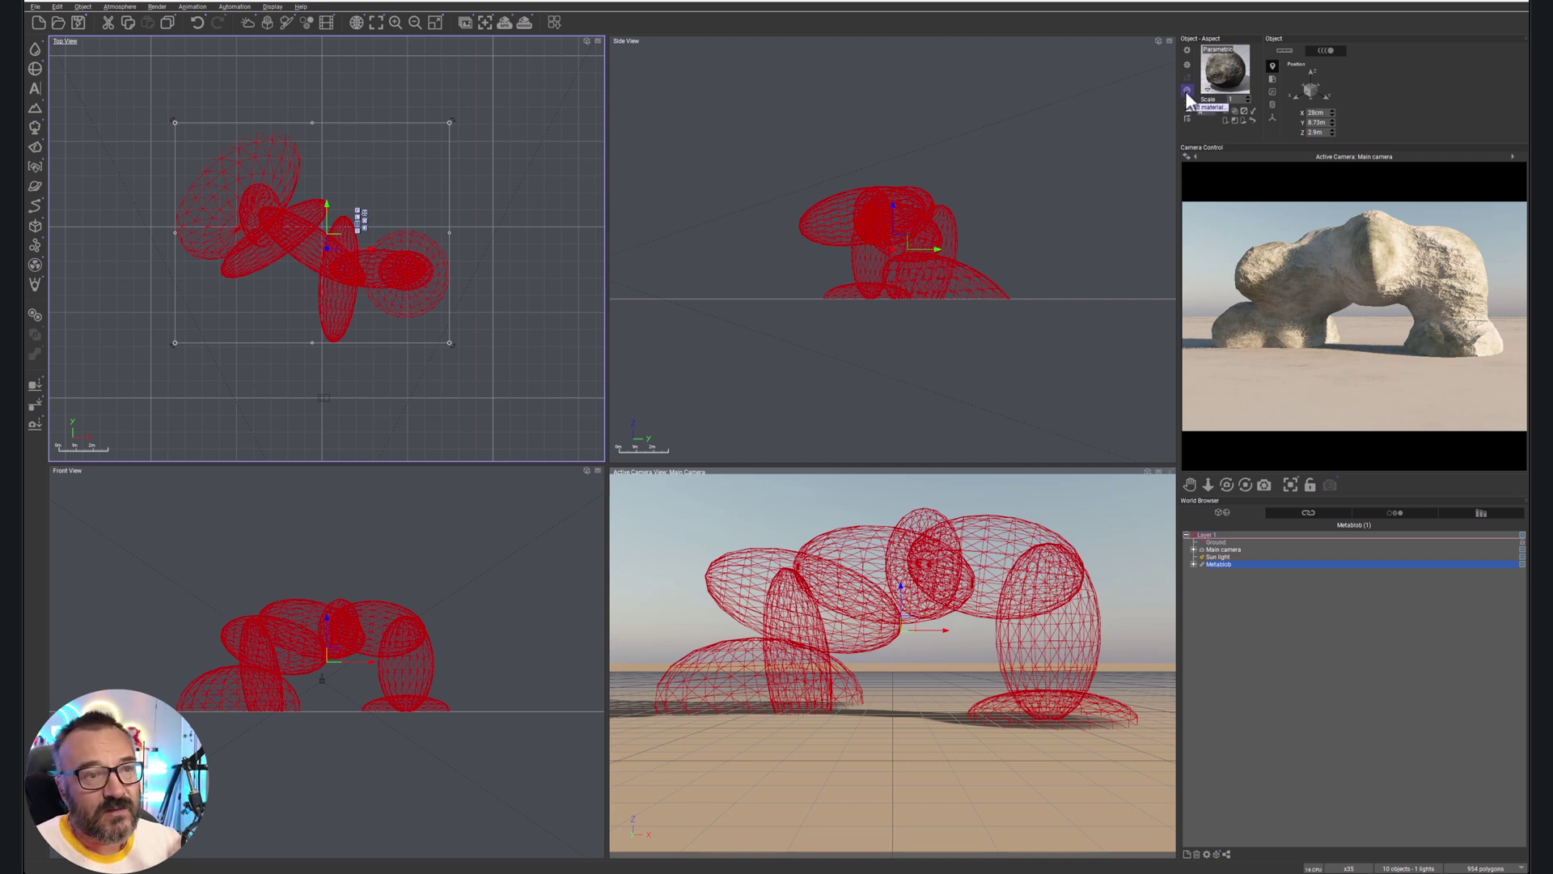
# - Assign the Old Rocks displacement material to the metablob and set the material scale to 1
pyautogui.click(1187, 92)
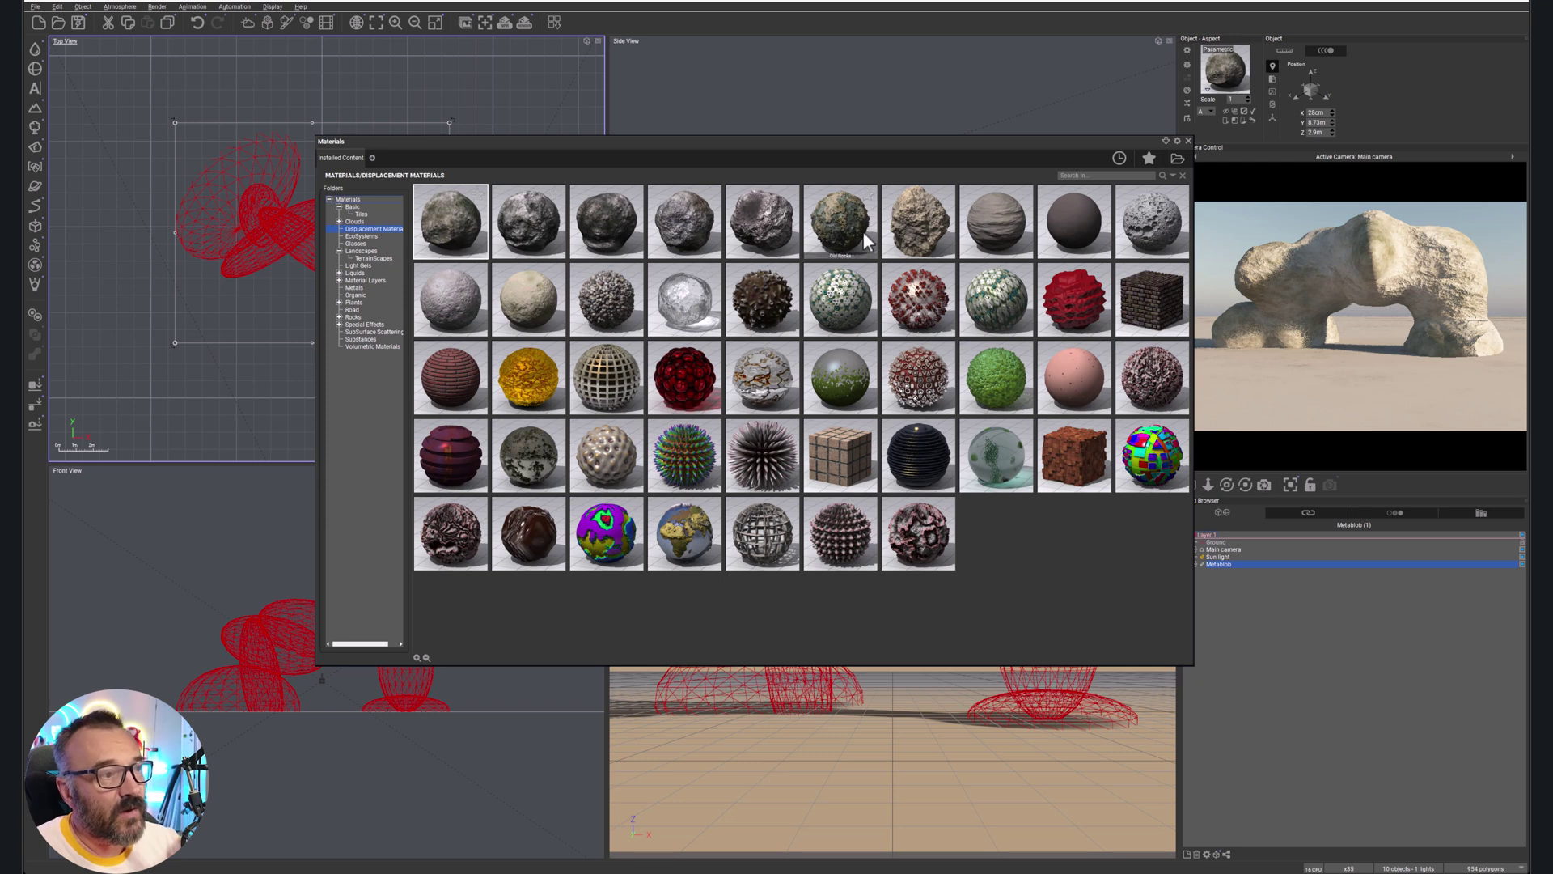
pyautogui.doubleClick(848, 231)
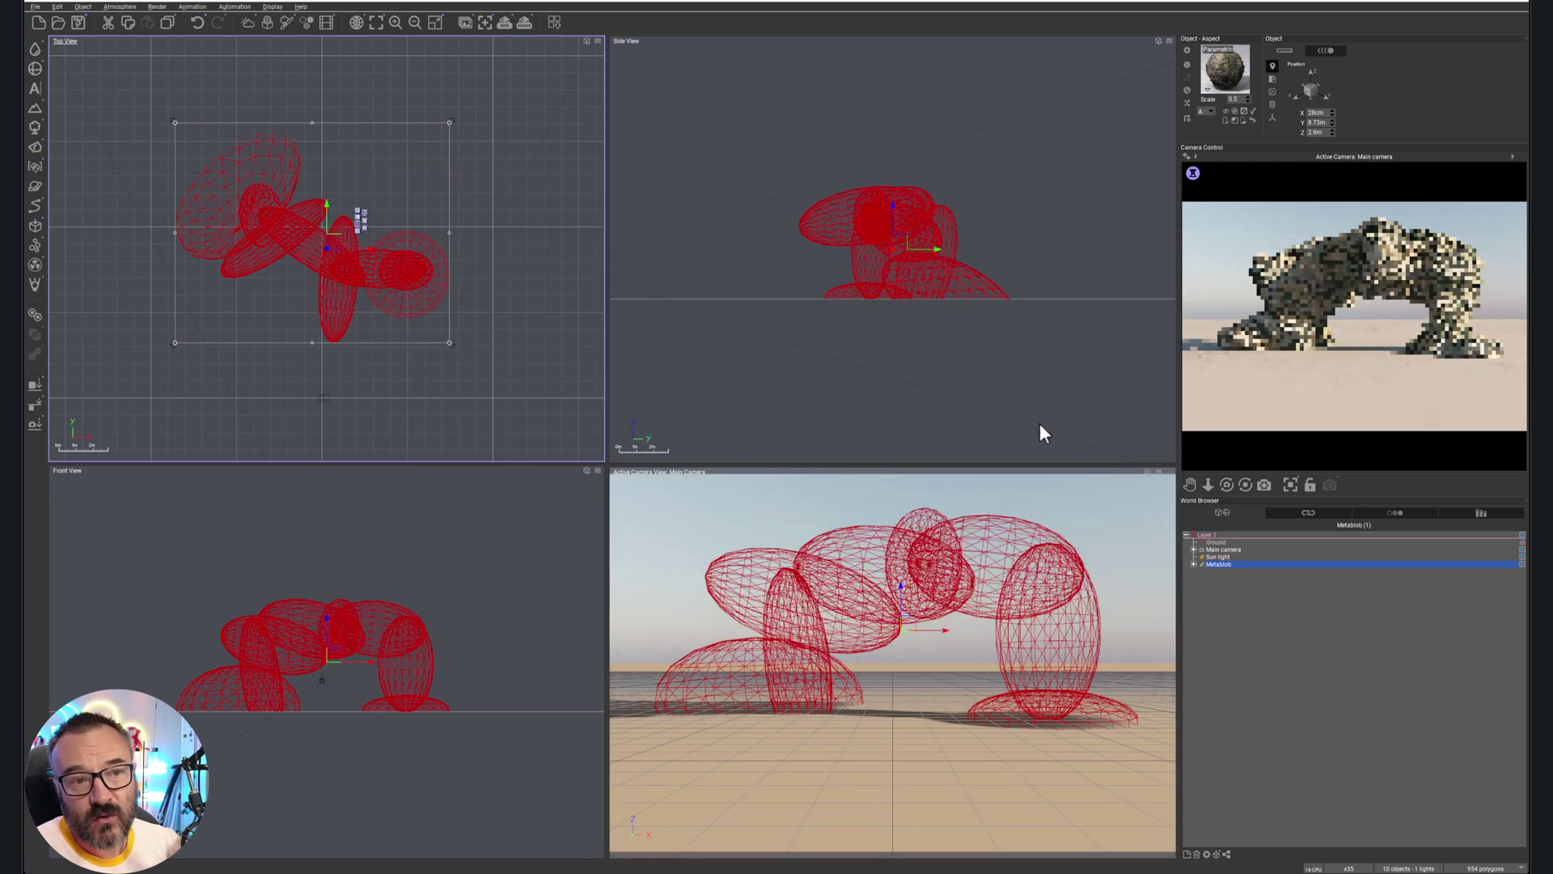
pyautogui.rightClick(1337, 385)
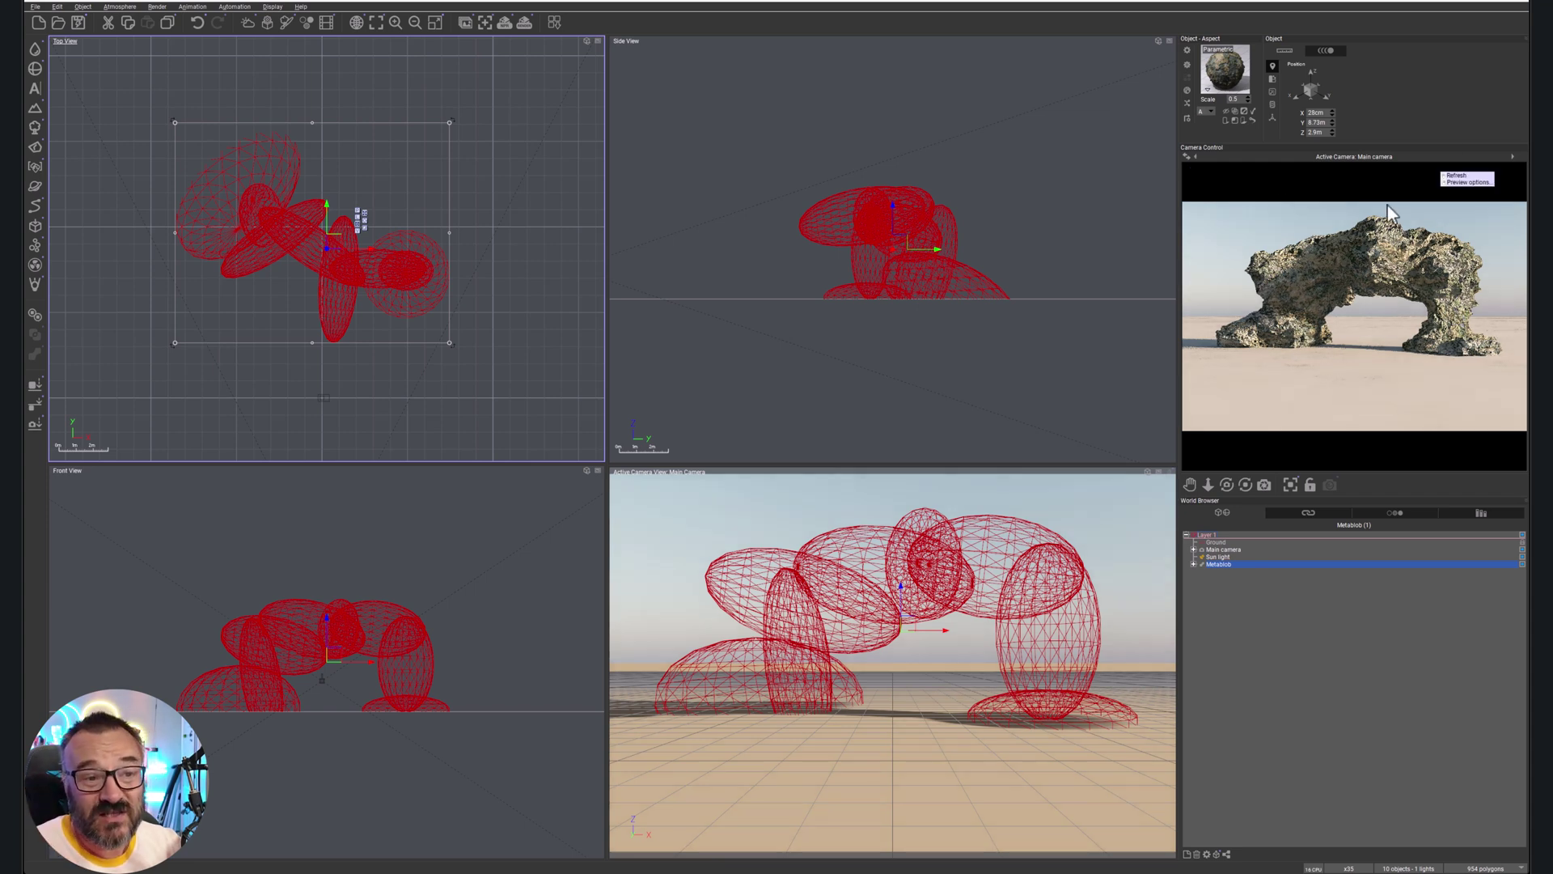
pyautogui.click(1223, 100)
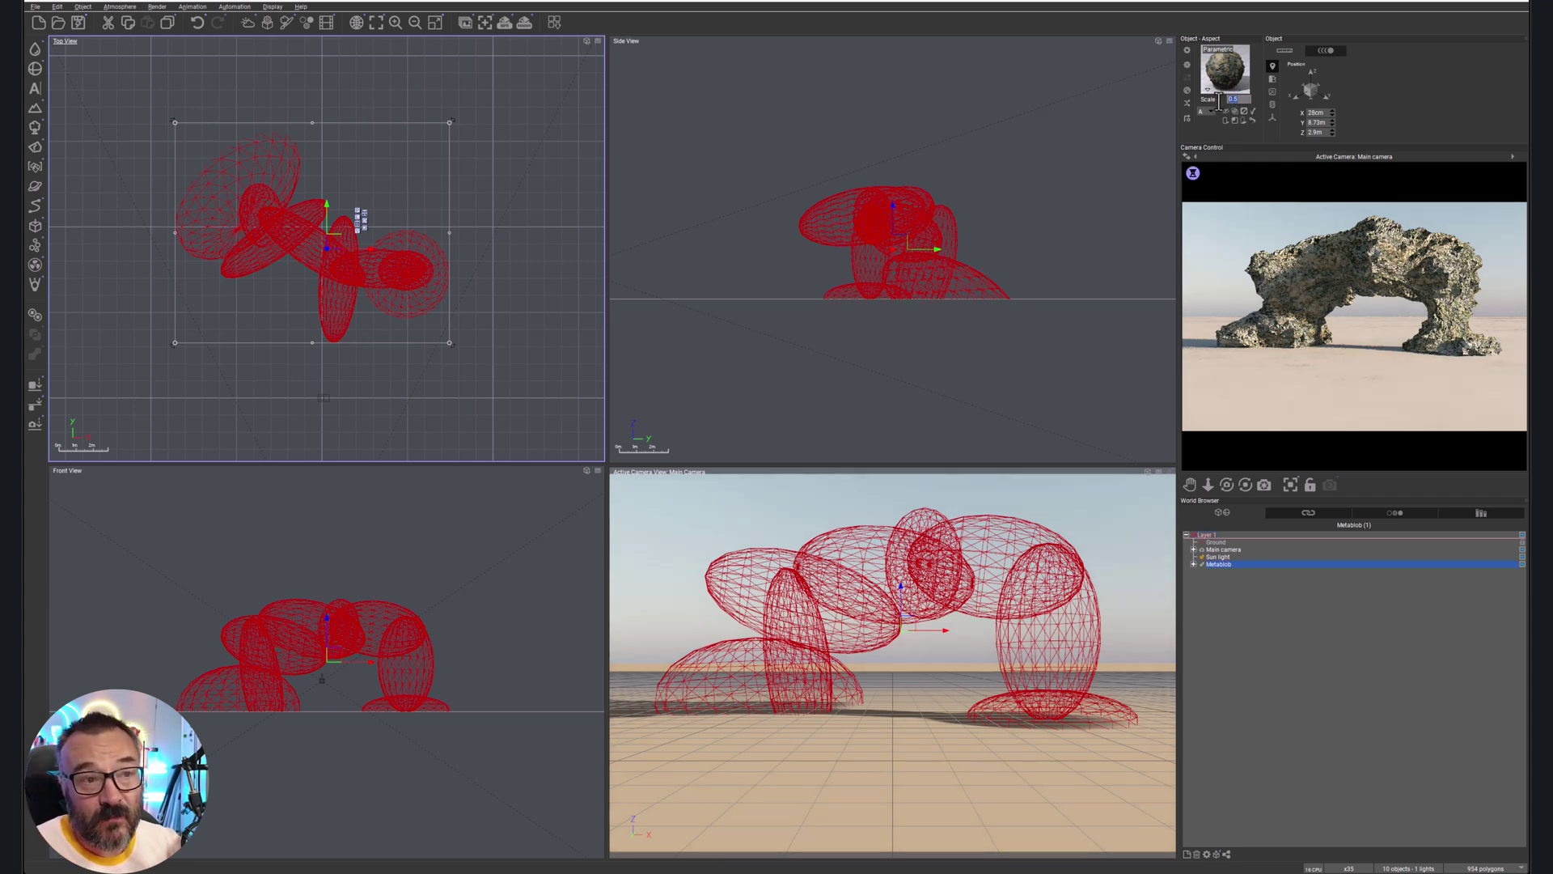
pyautogui.write('1')
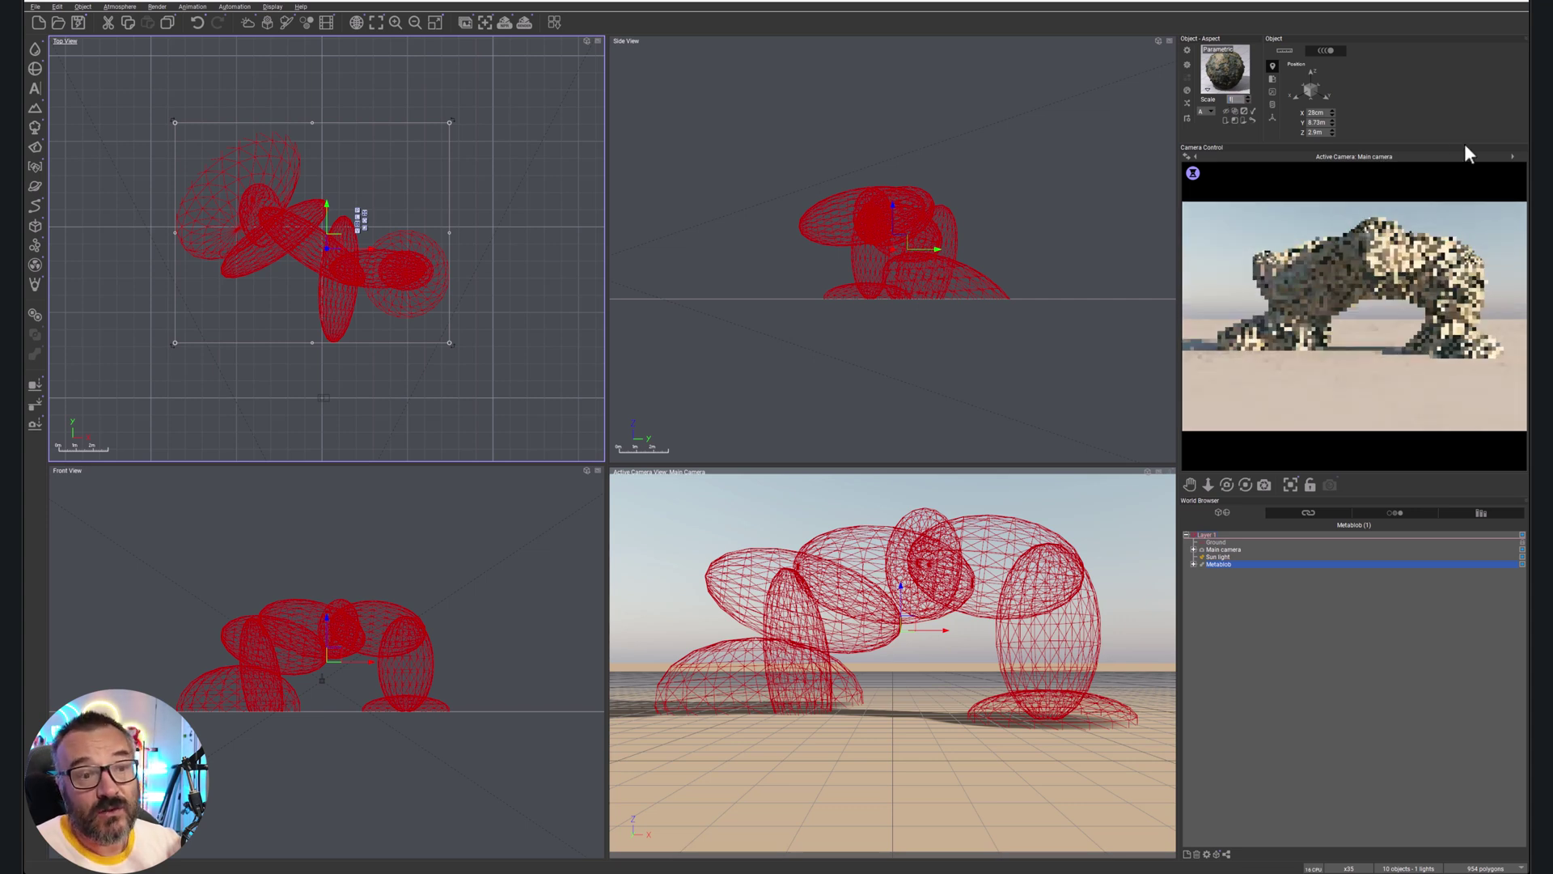
# - Open the Old Rocks material for advanced editing and set its displacement depth to 0.1
pyautogui.doubleClick(1238, 83)
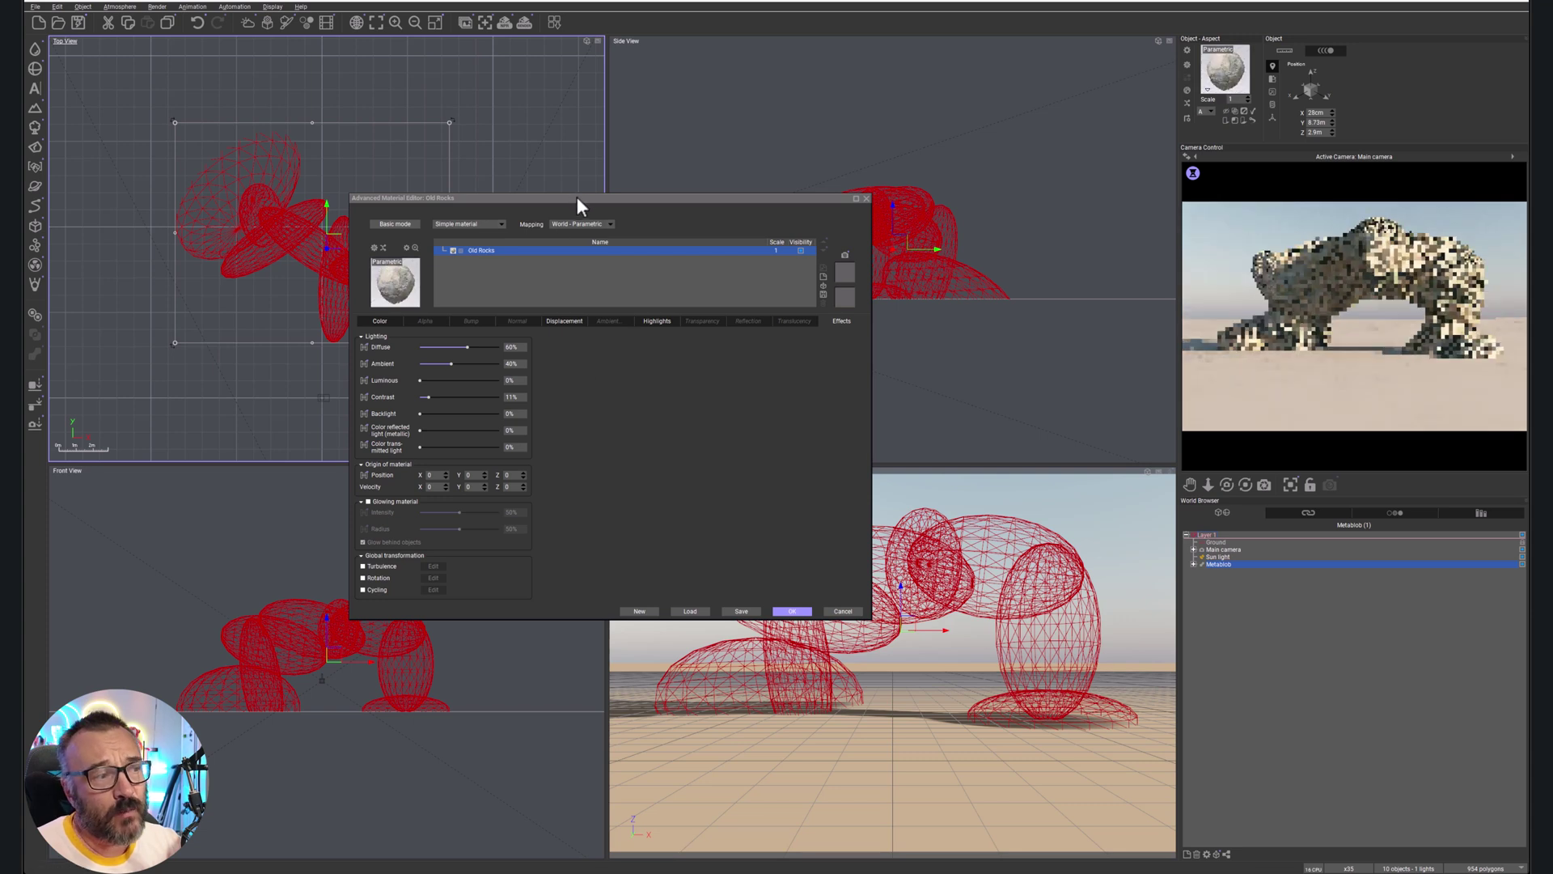
pyautogui.moveTo(576, 197); pyautogui.dragTo(783, 113)
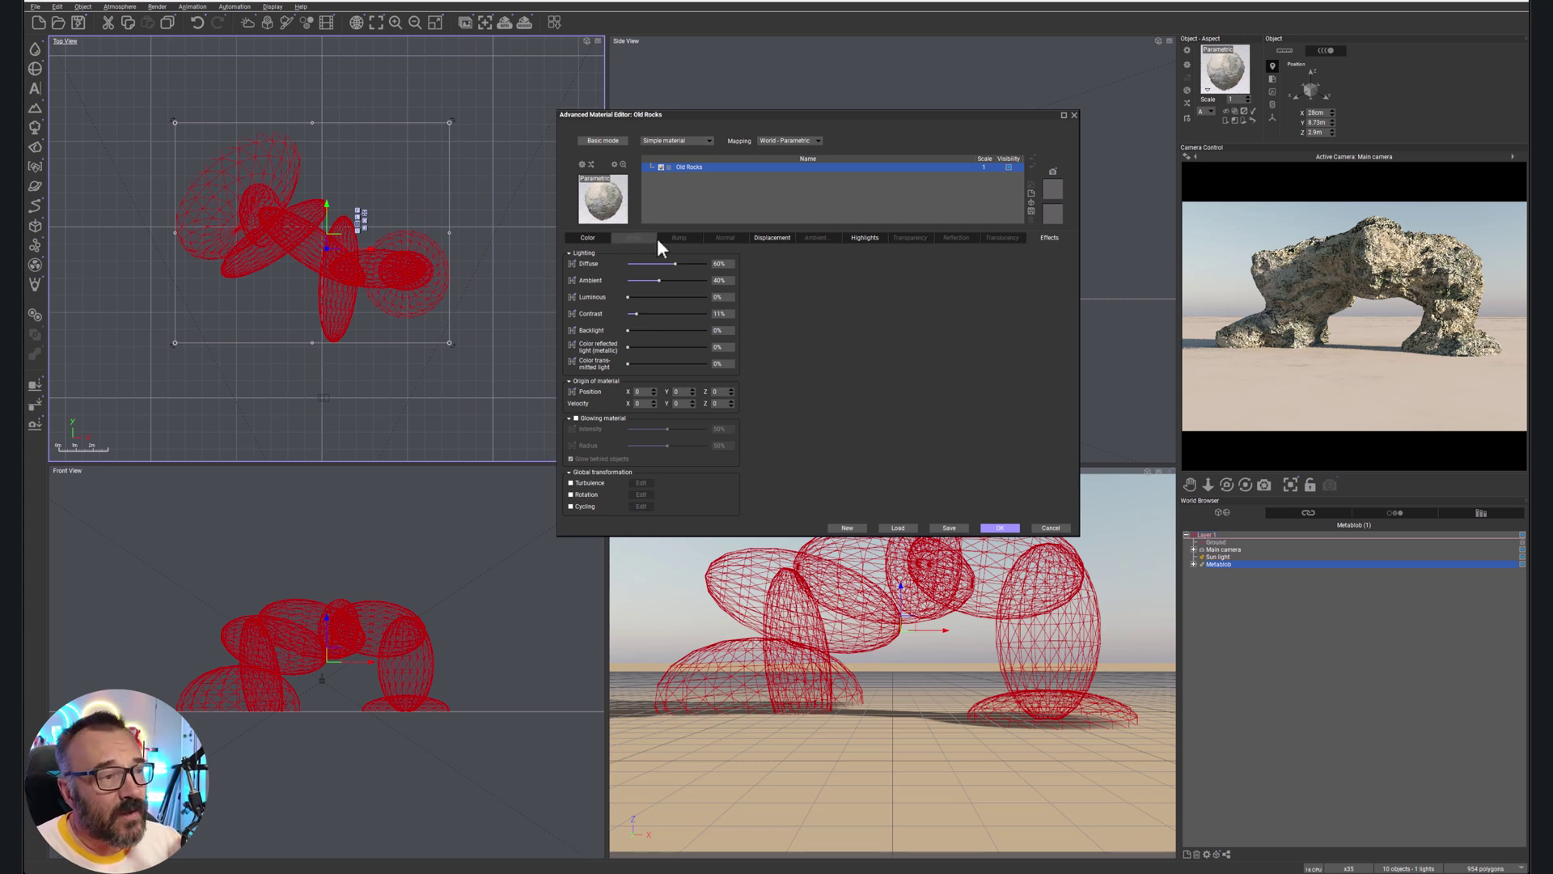
pyautogui.click(770, 239)
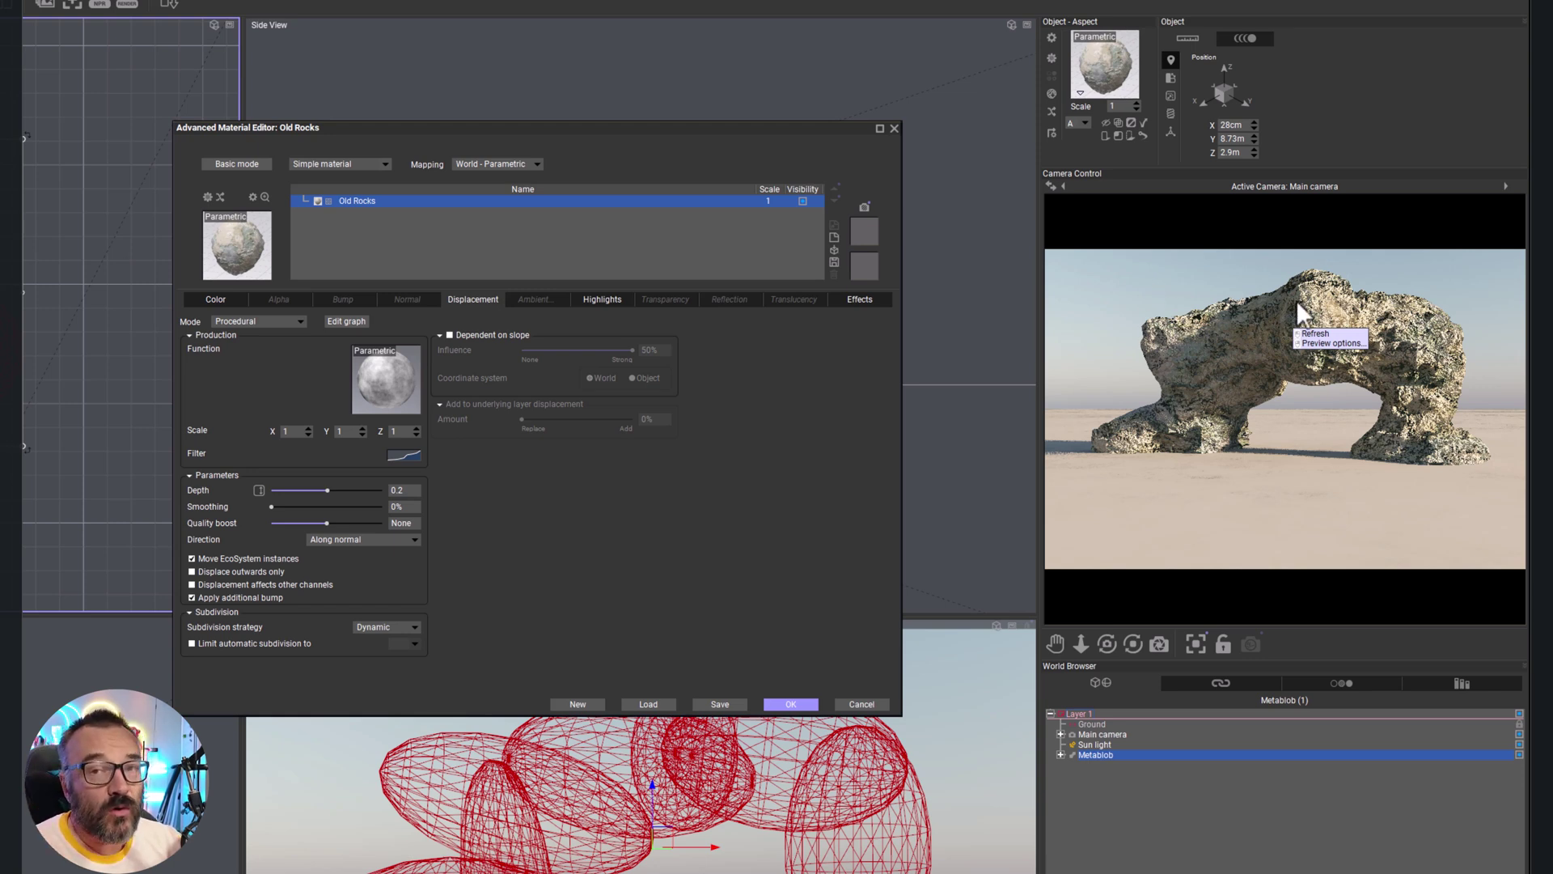
pyautogui.click(1316, 334)
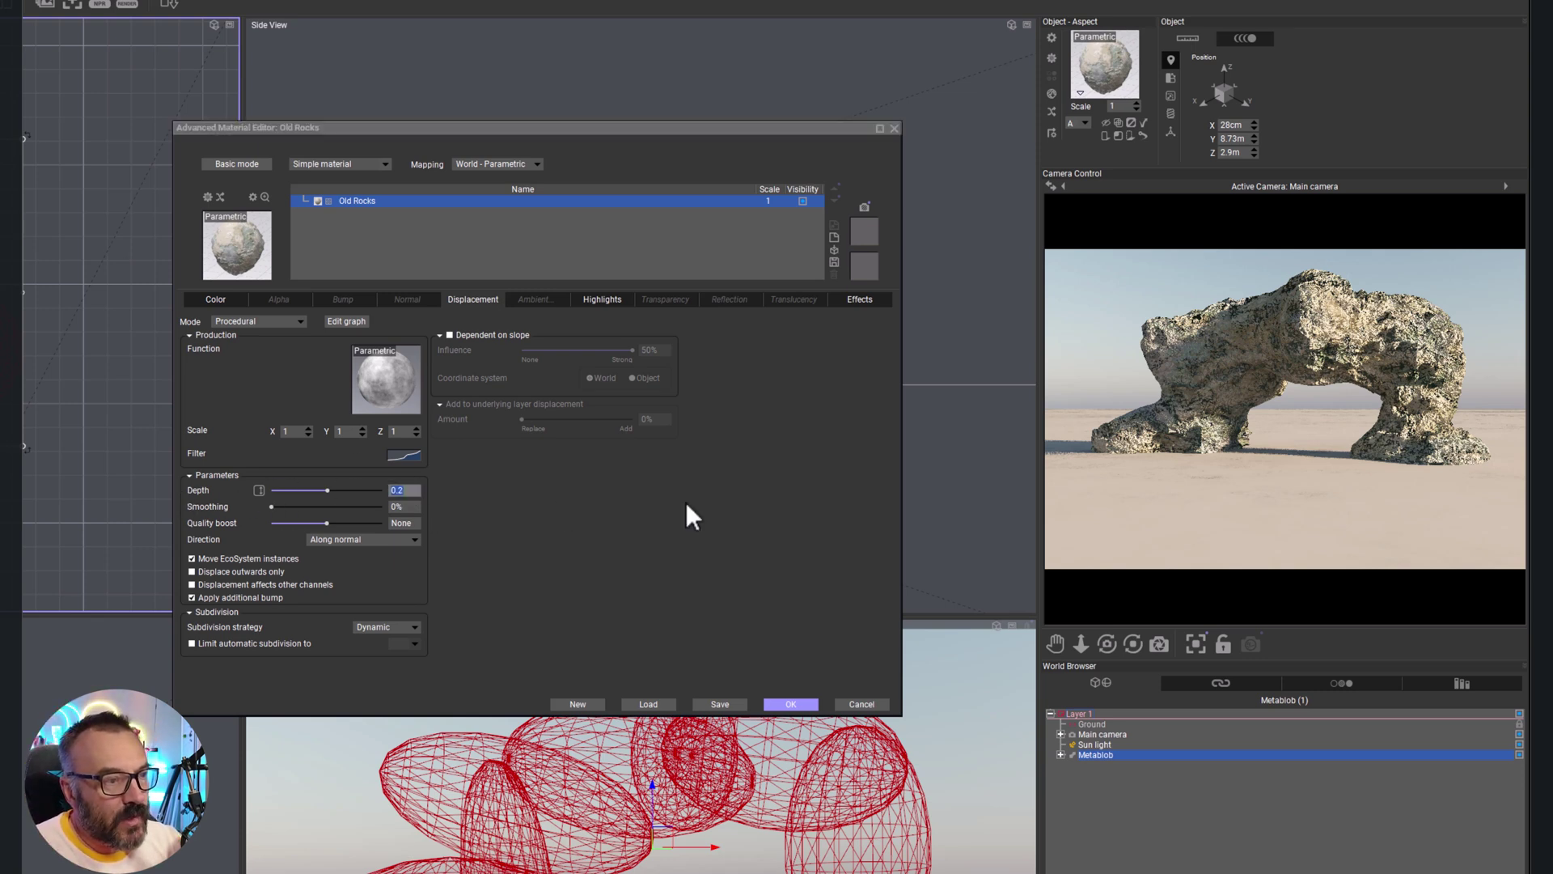
pyautogui.write('0.1')
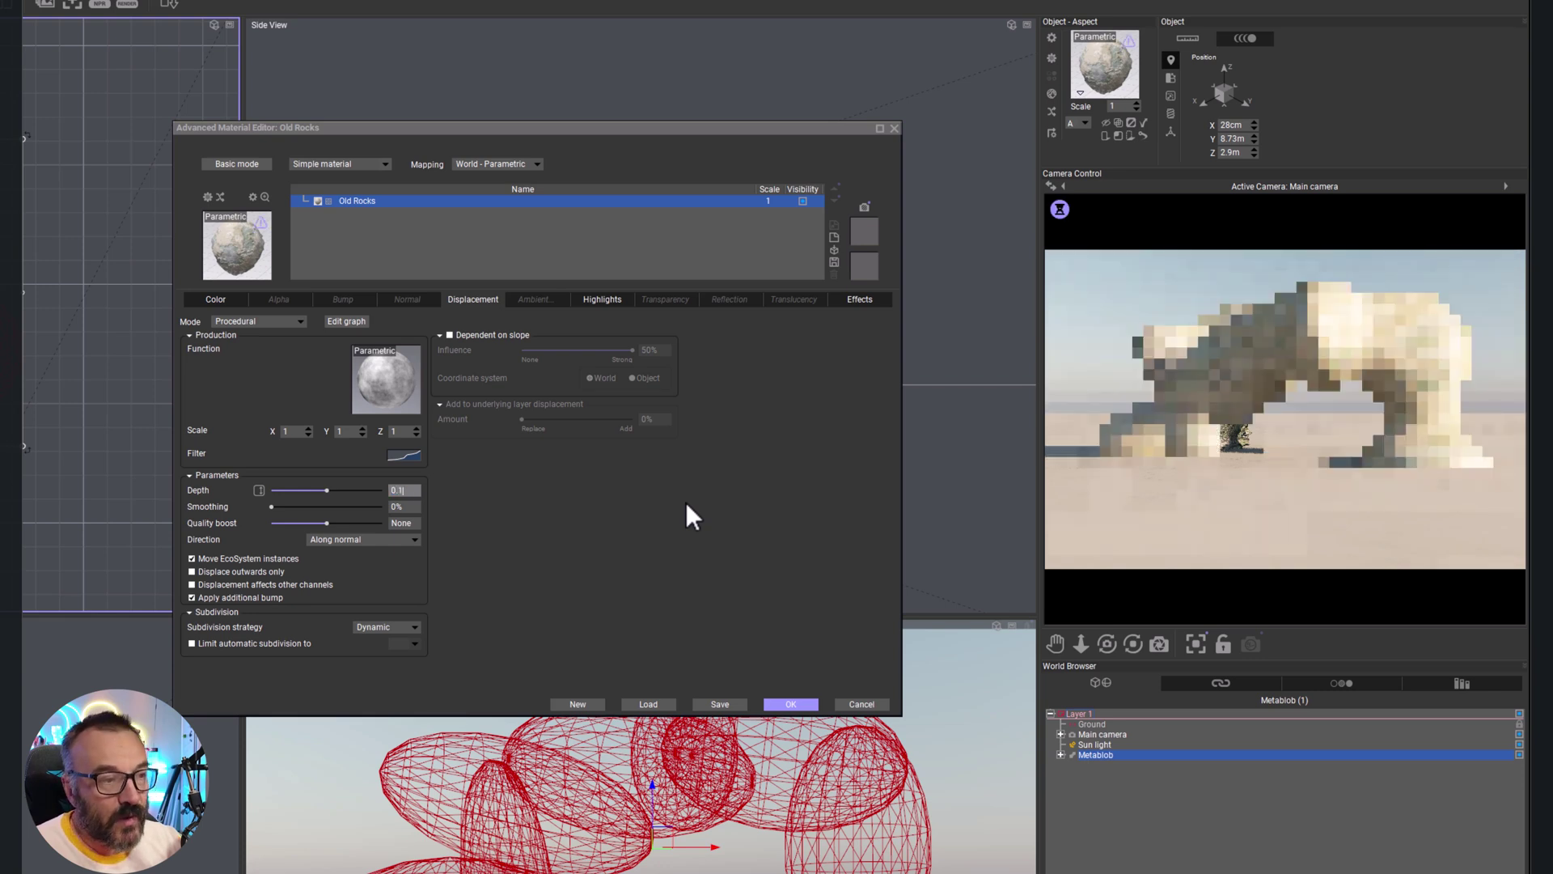
pyautogui.click(555, 527)
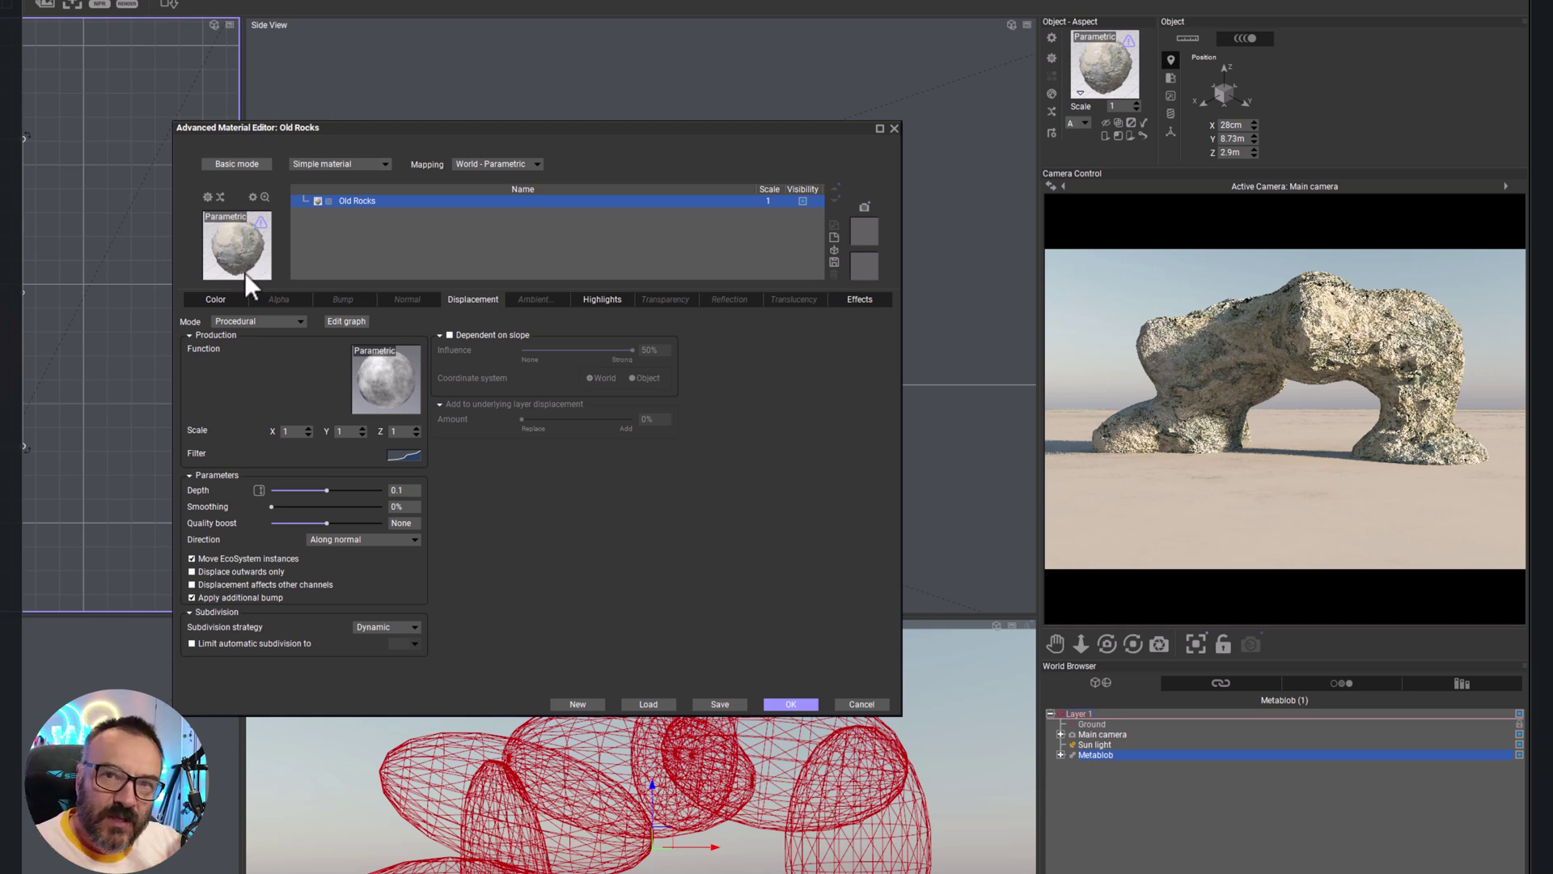
# - Reshape the displacement filter curve by raising its lower middle keypoint and moving the keypoint before the peak to X 0.8197, Y 0.3866
pyautogui.click(400, 454)
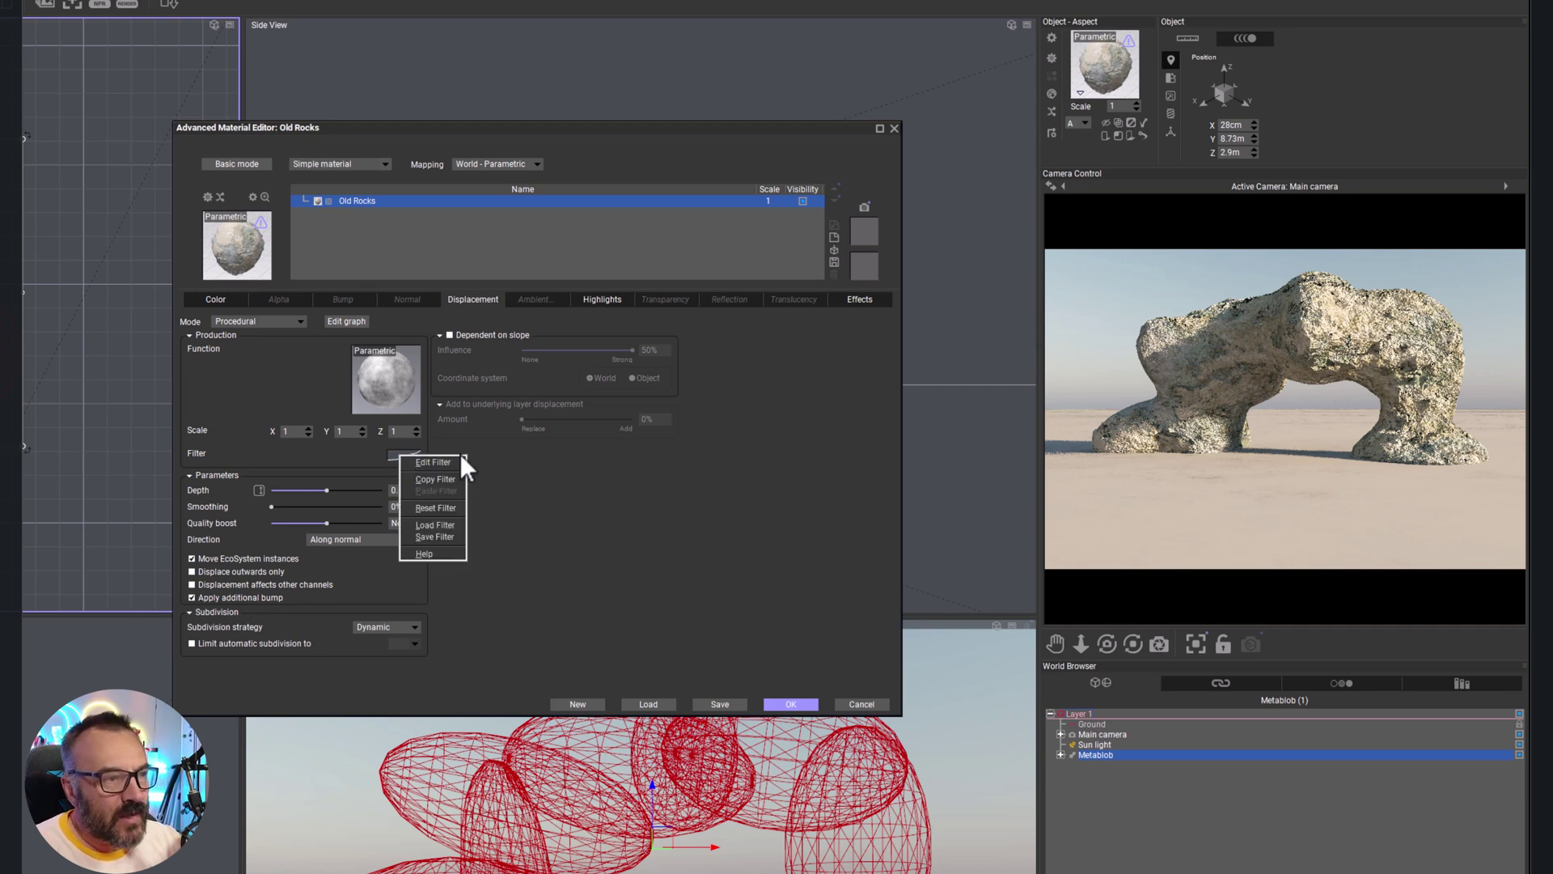
pyautogui.click(449, 460)
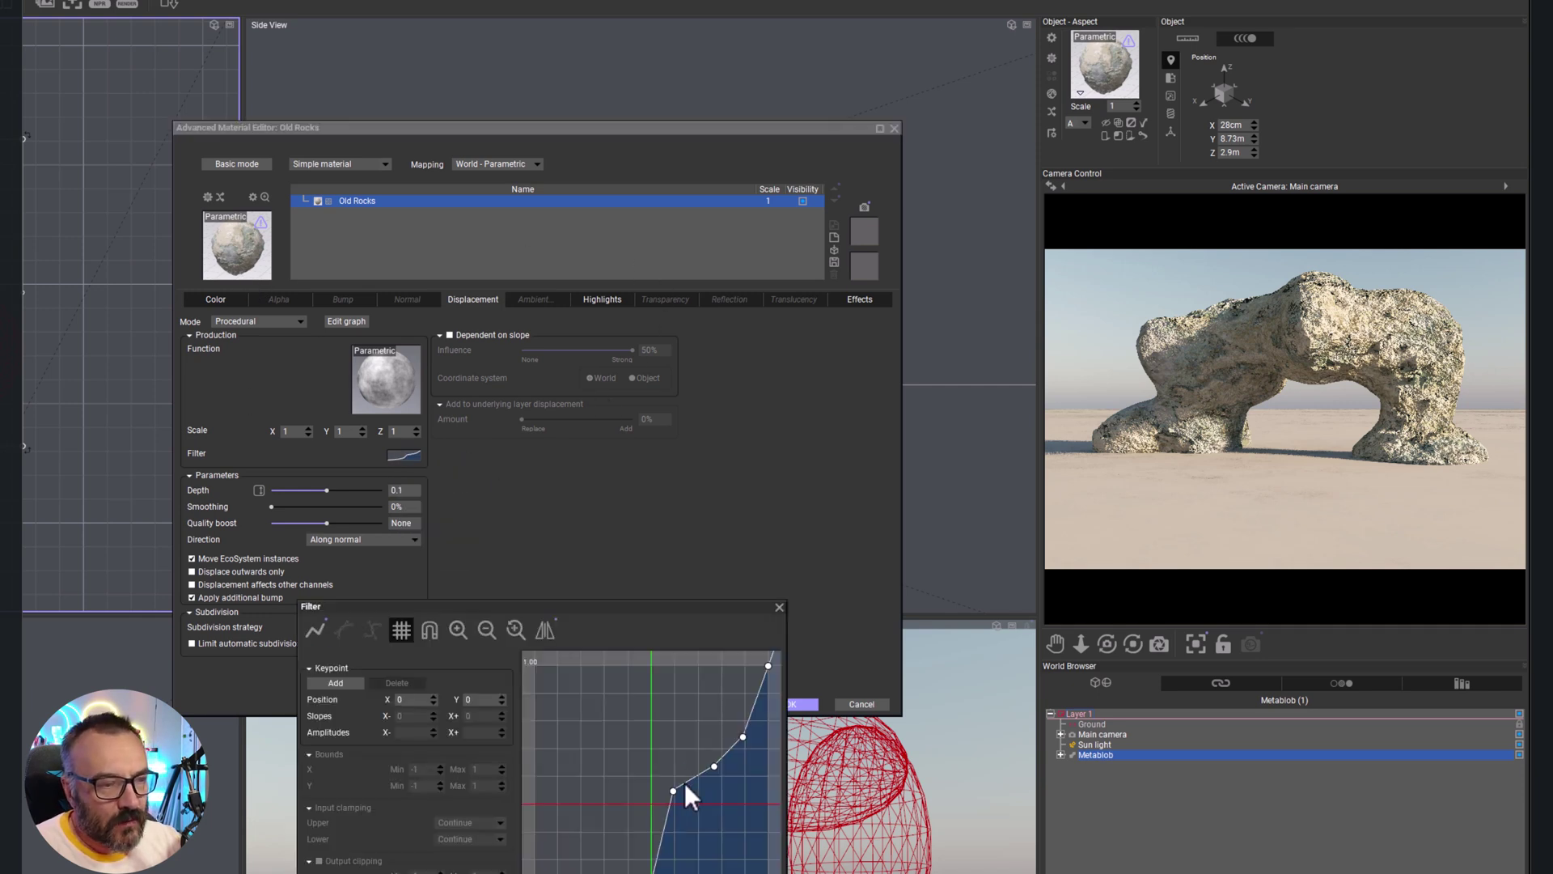
pyautogui.moveTo(674, 793); pyautogui.dragTo(746, 750)
pyautogui.click(740, 740)
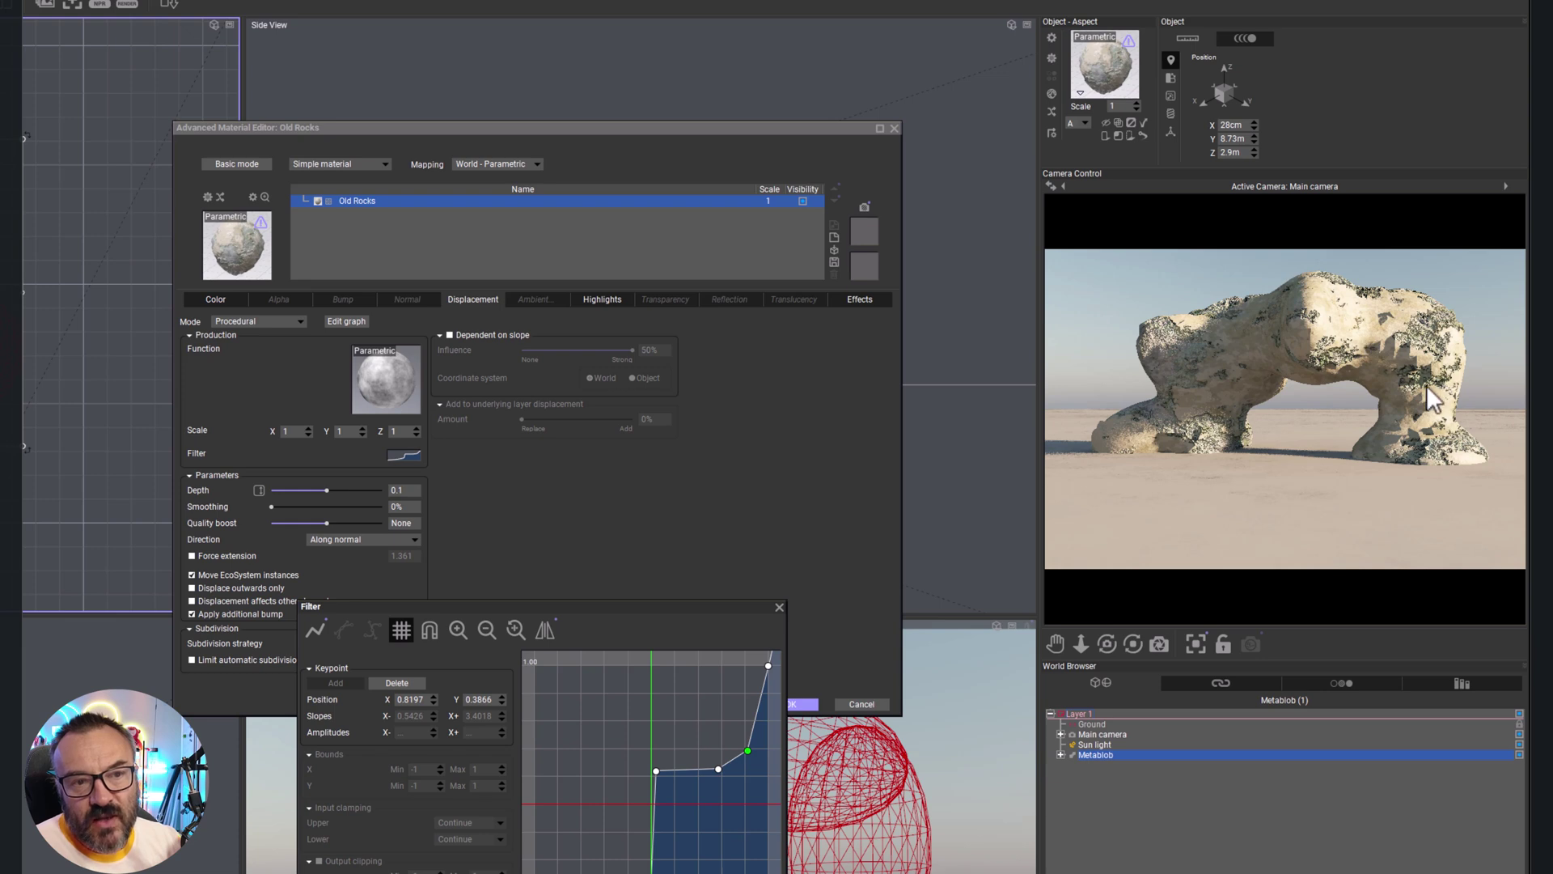
# - Lower the first raised keypoint of the displacement filter curve to X 0.1604, Y 0.096 and close the filter editor
pyautogui.moveTo(656, 770); pyautogui.dragTo(671, 791)
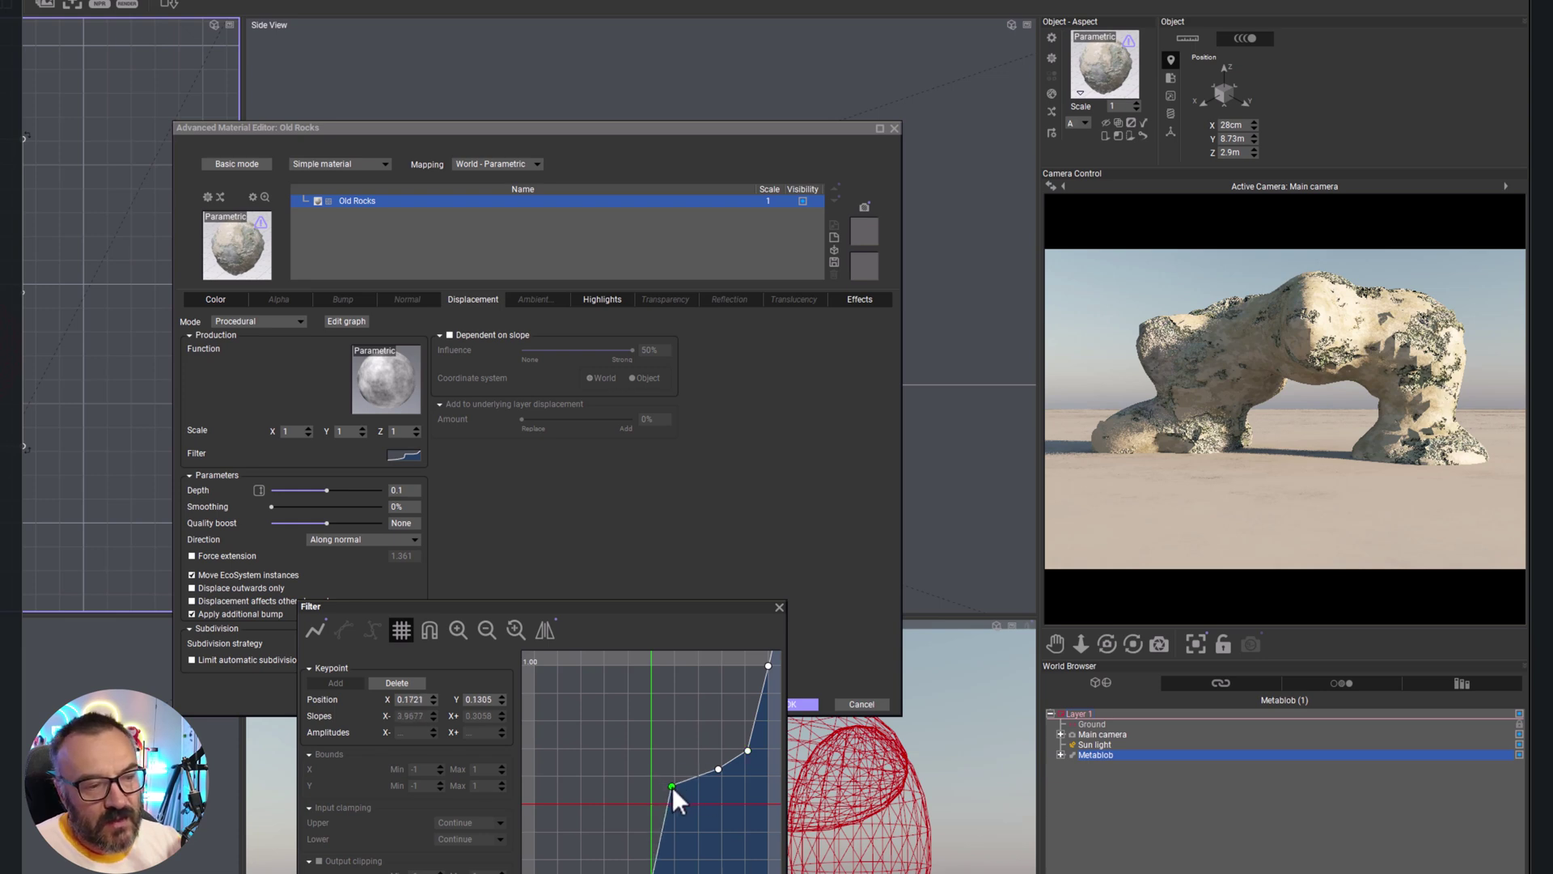
pyautogui.rightClick(1367, 324)
pyautogui.click(1396, 343)
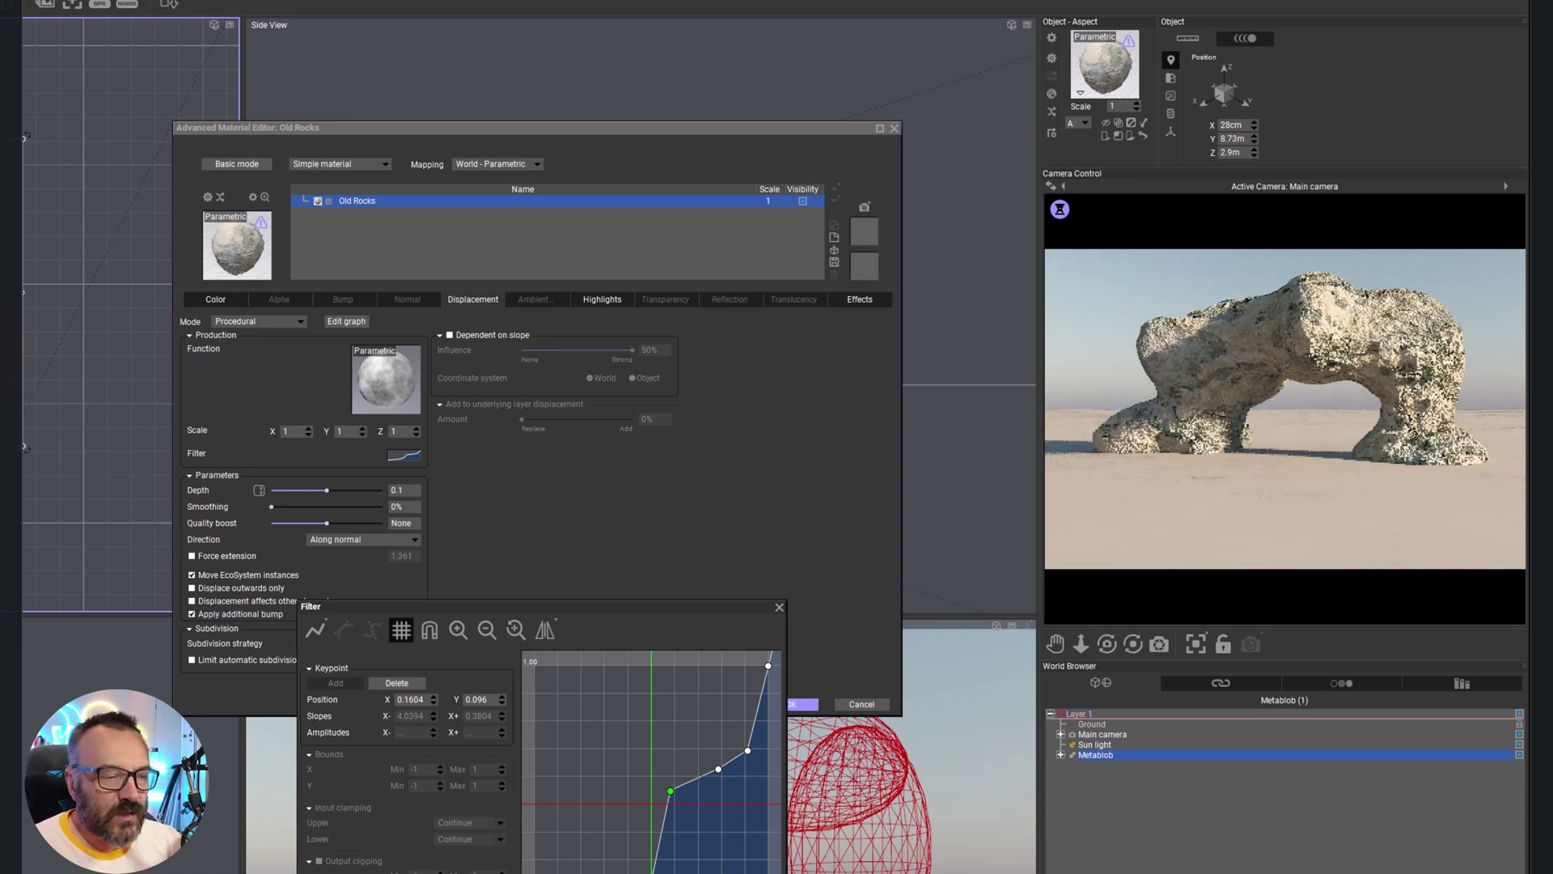
pyautogui.click(779, 606)
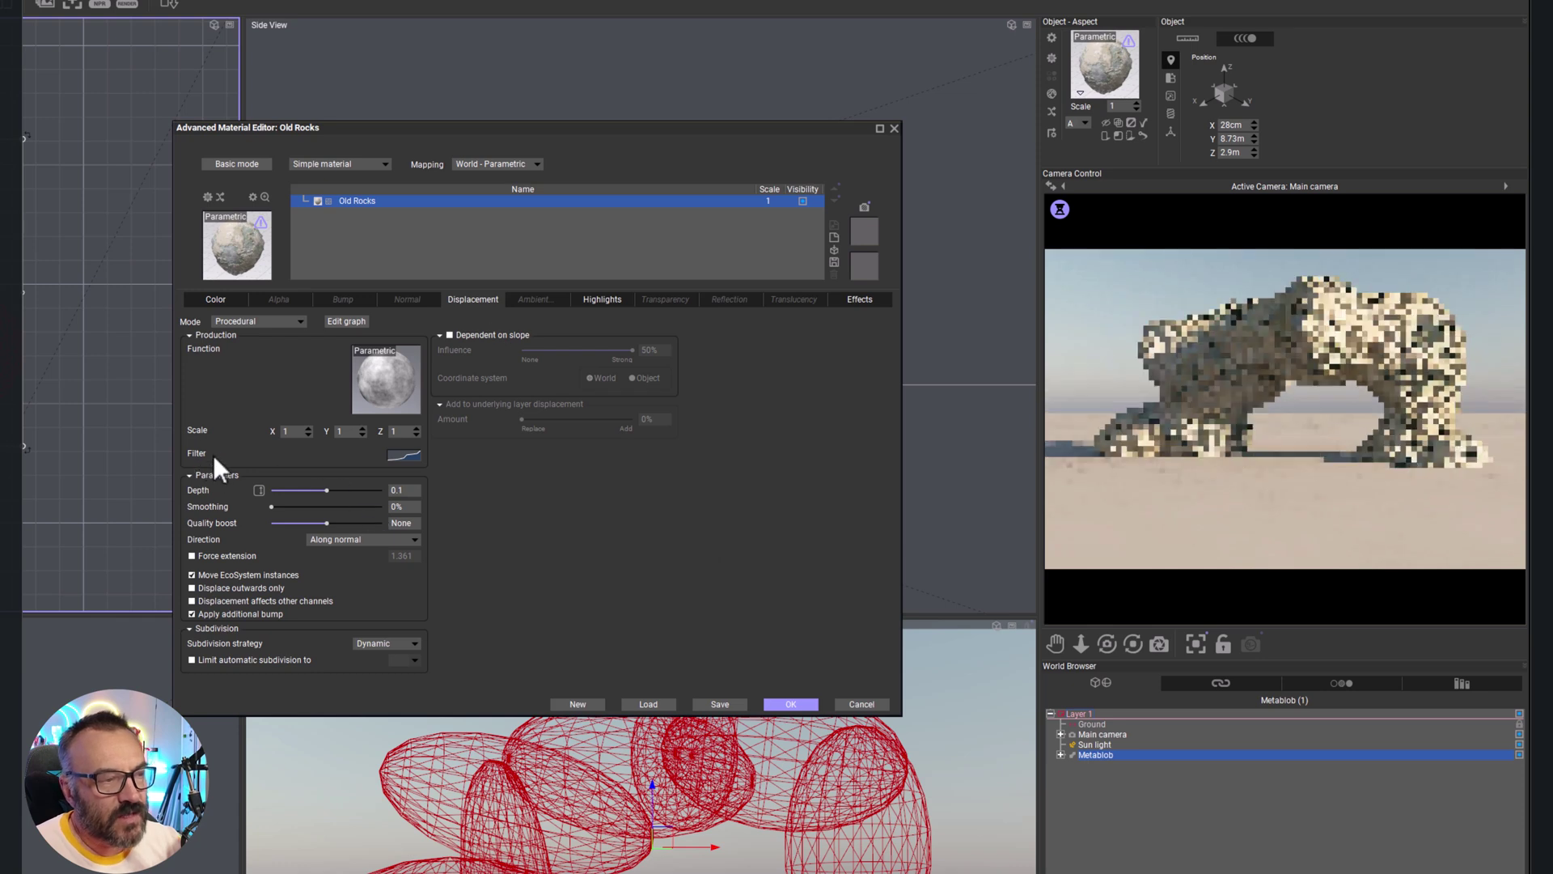
# - Look through the preset filters available for the material's displacement filter
pyautogui.rightClick(409, 455)
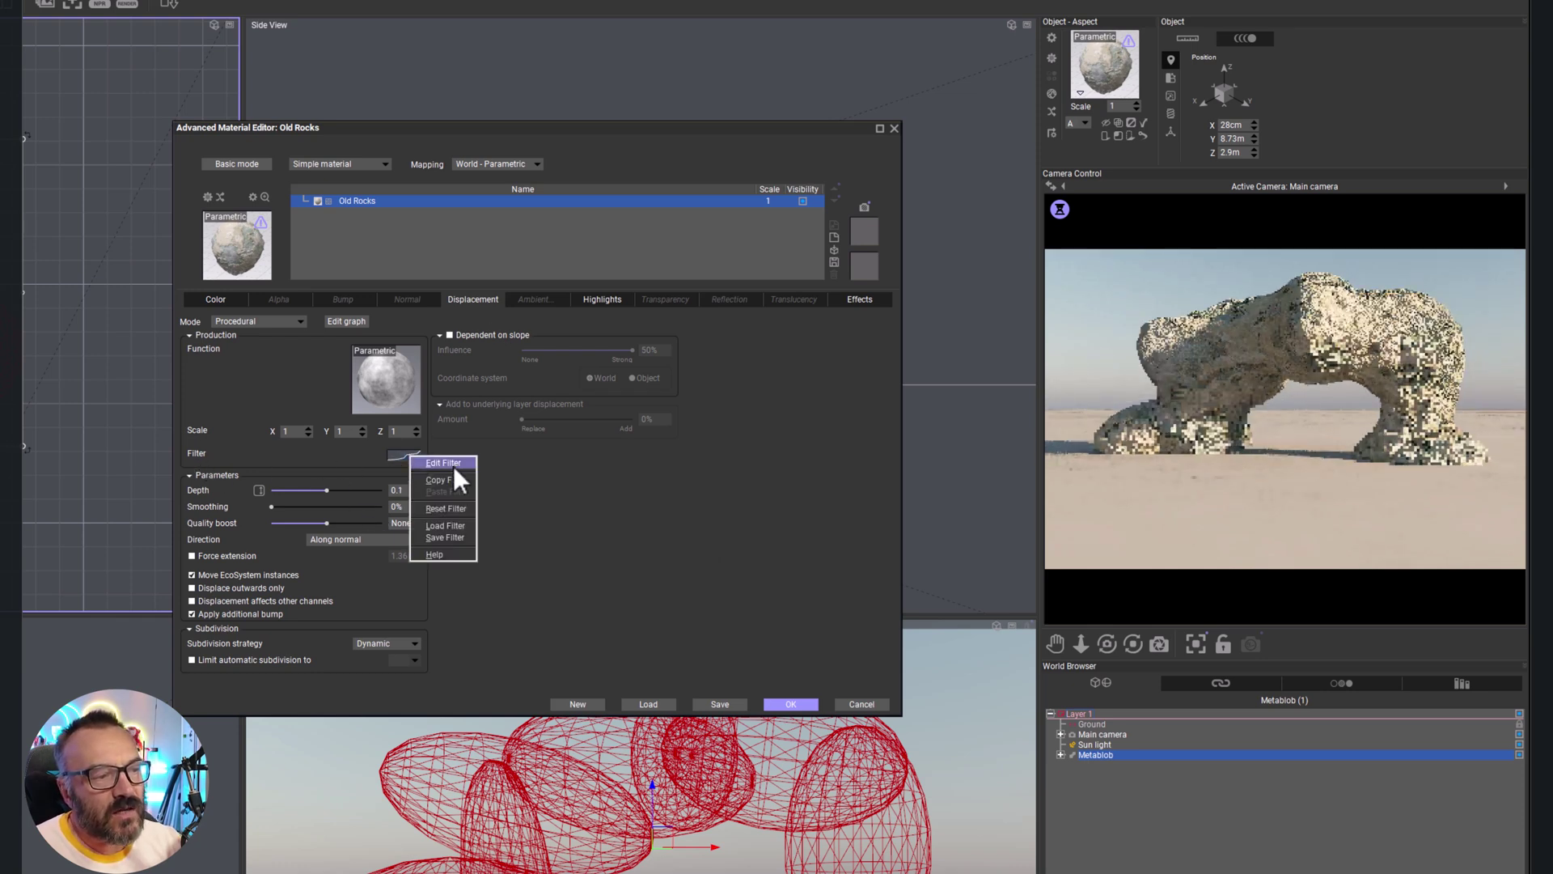
pyautogui.click(464, 529)
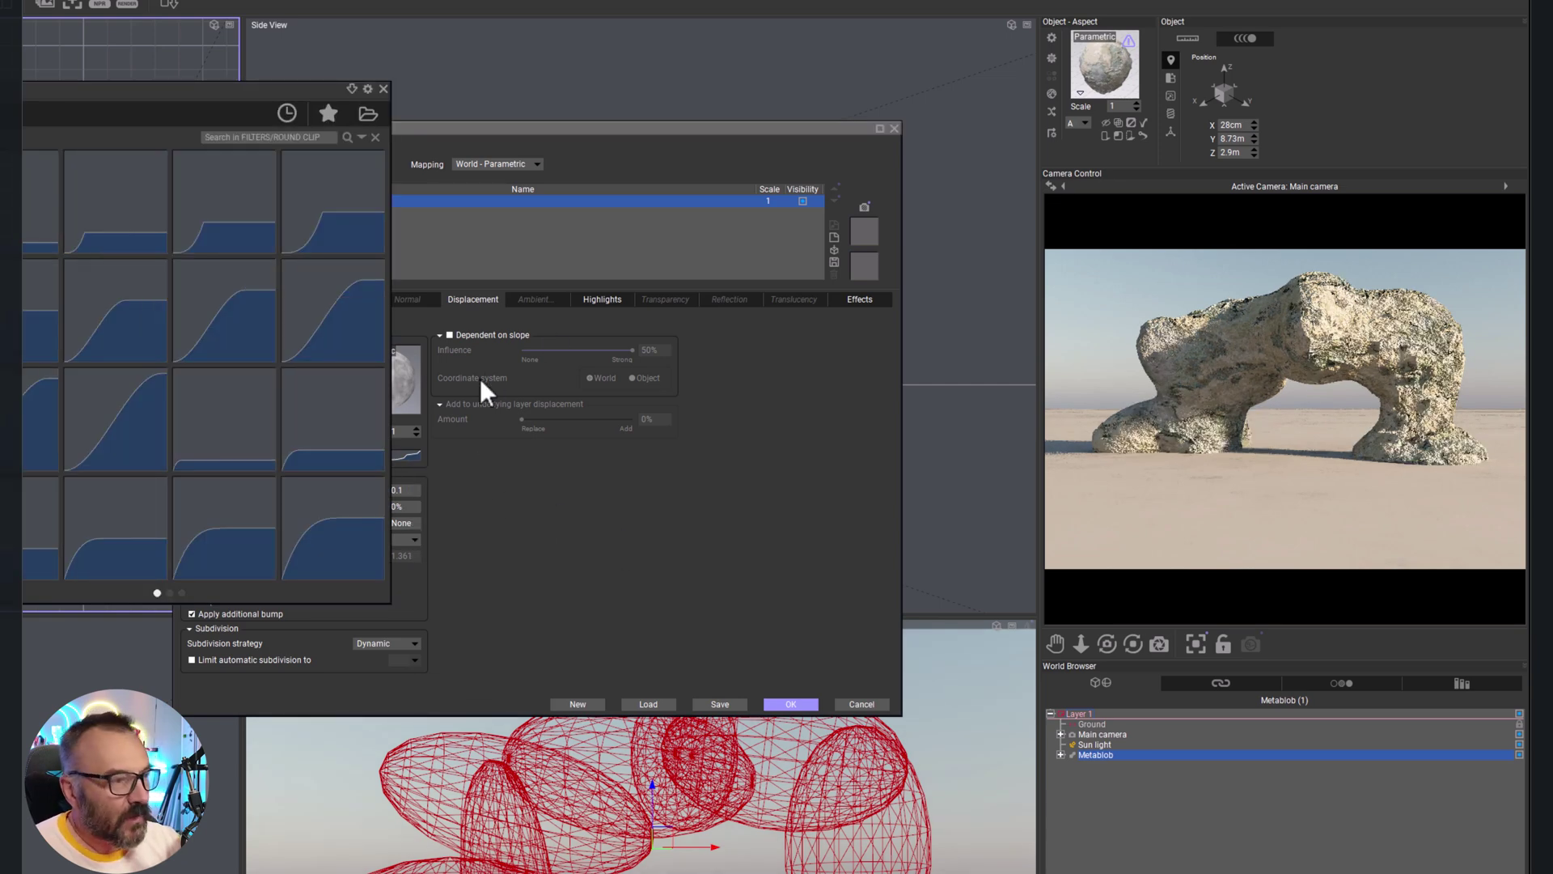
pyautogui.click(382, 89)
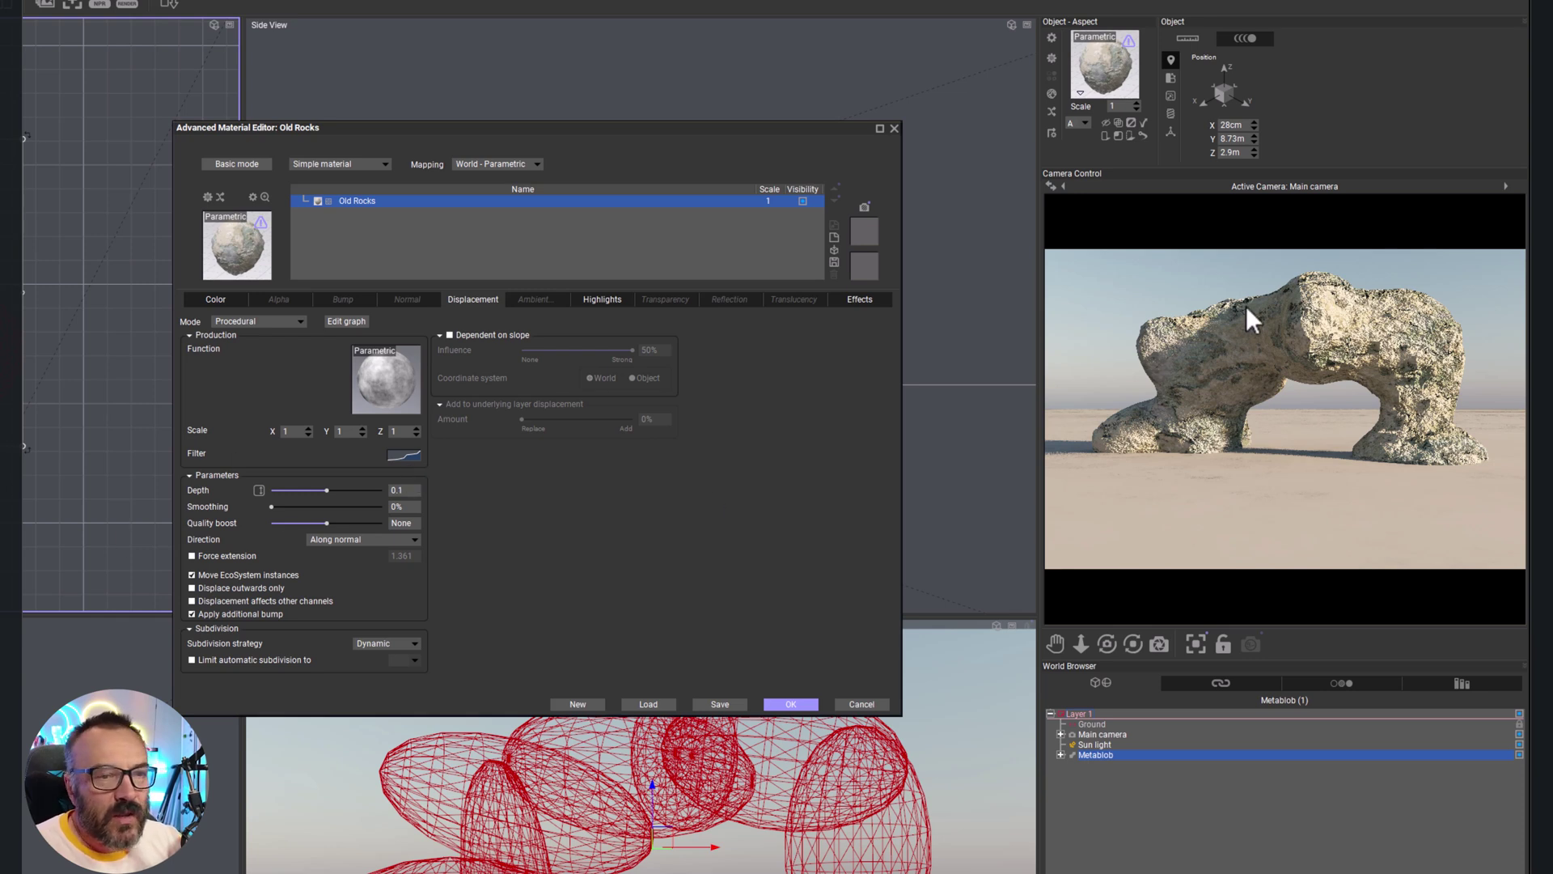
# - Set the displacement smoothing to 27% and the quality boost to +1.3
pyautogui.moveTo(306, 507); pyautogui.dragTo(330, 507)
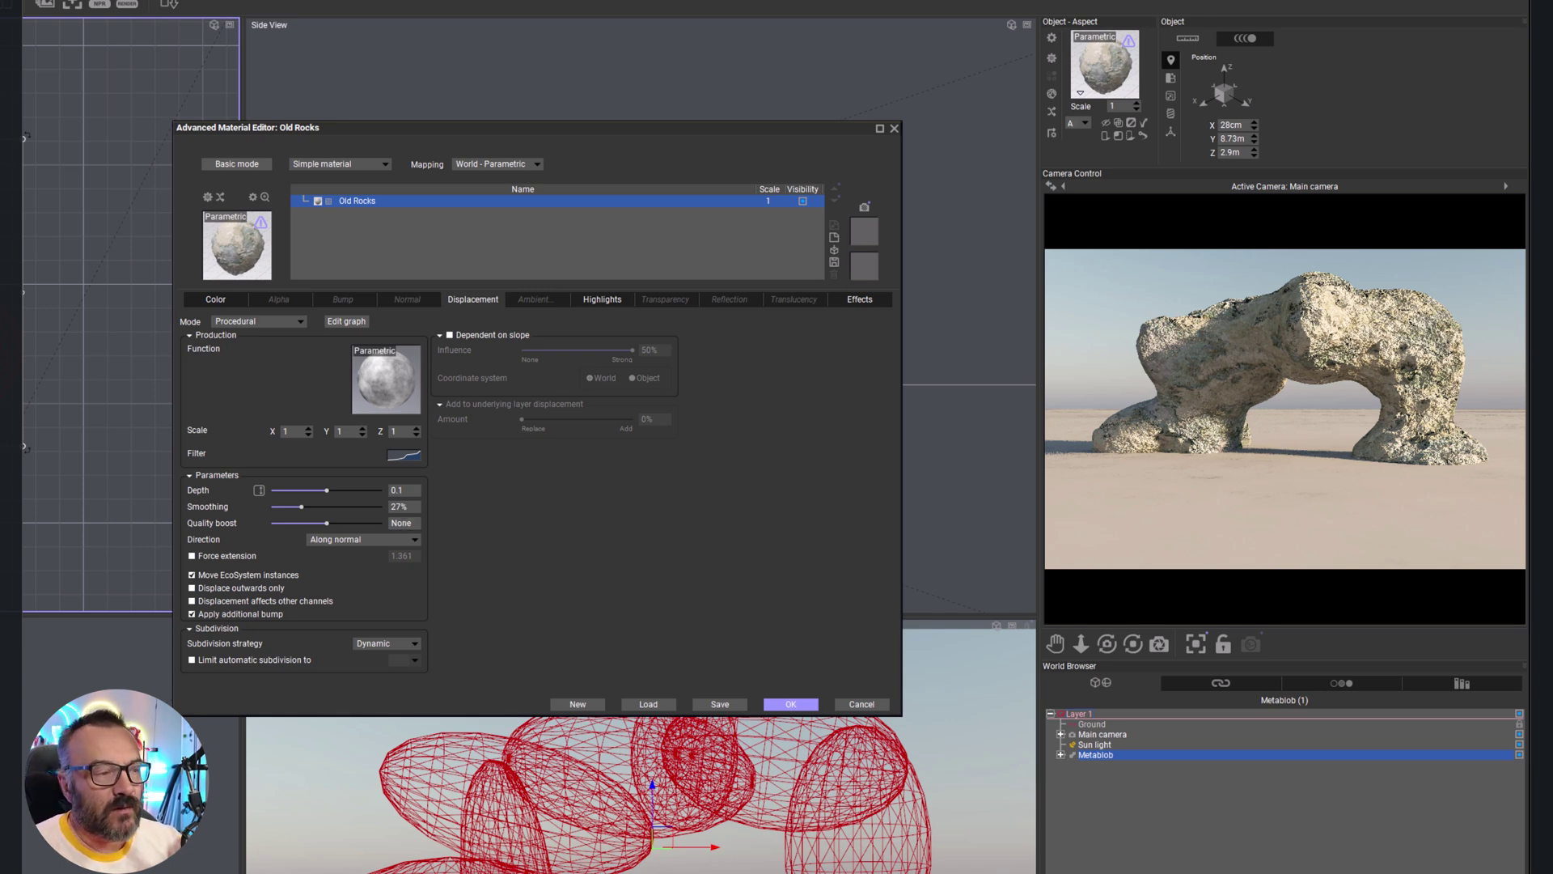
pyautogui.moveTo(325, 518); pyautogui.dragTo(343, 522)
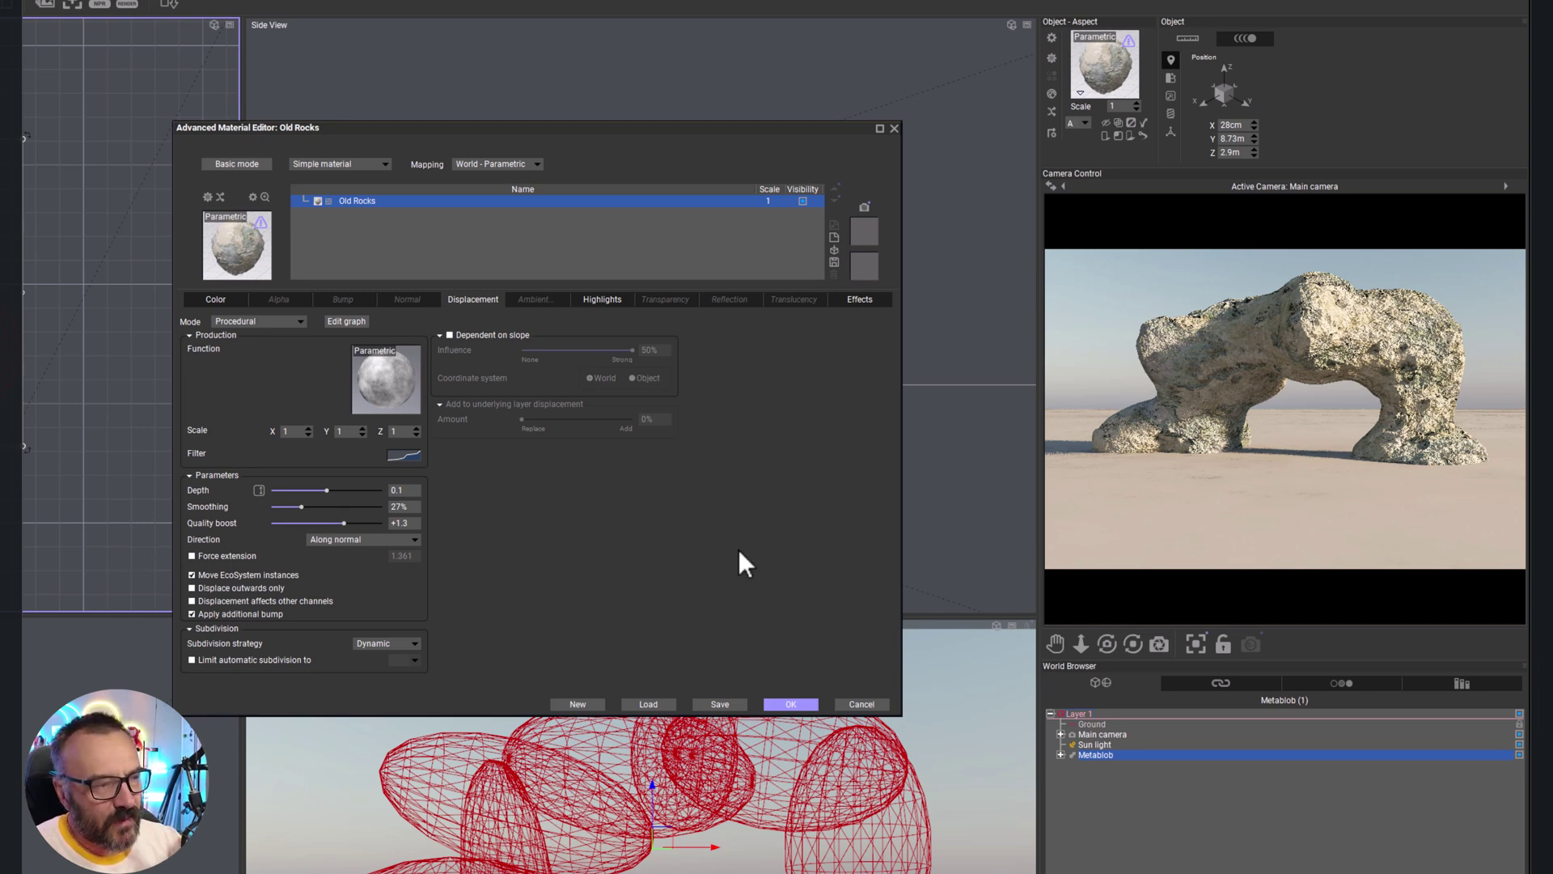
# - Open the Old Rocks color function graph and move the group of input nodes away from the Multiply node
pyautogui.click(206, 300)
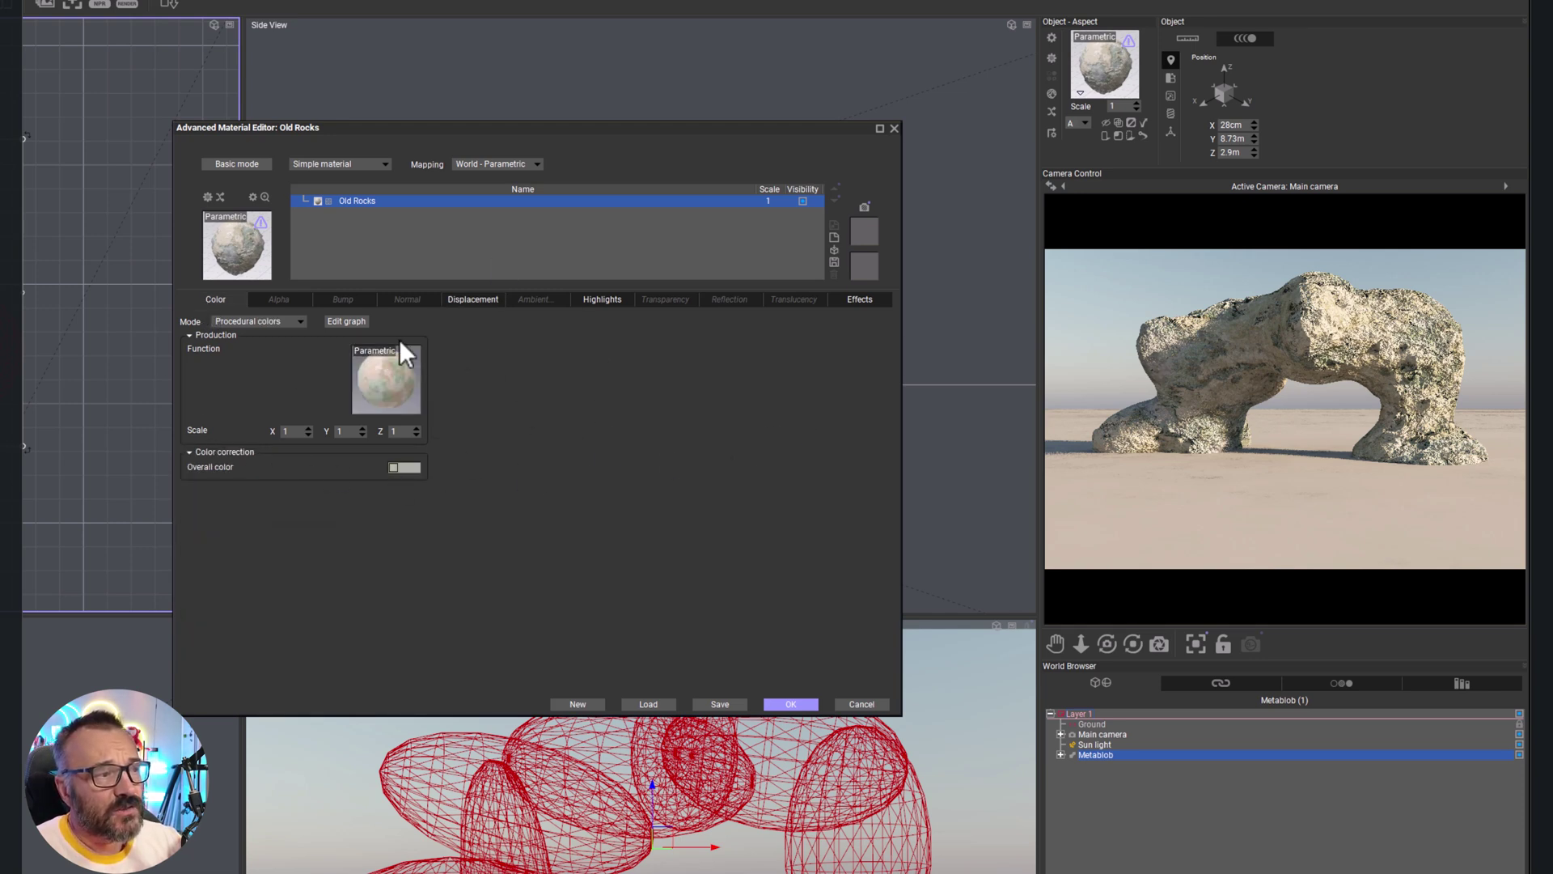
pyautogui.rightClick(377, 388)
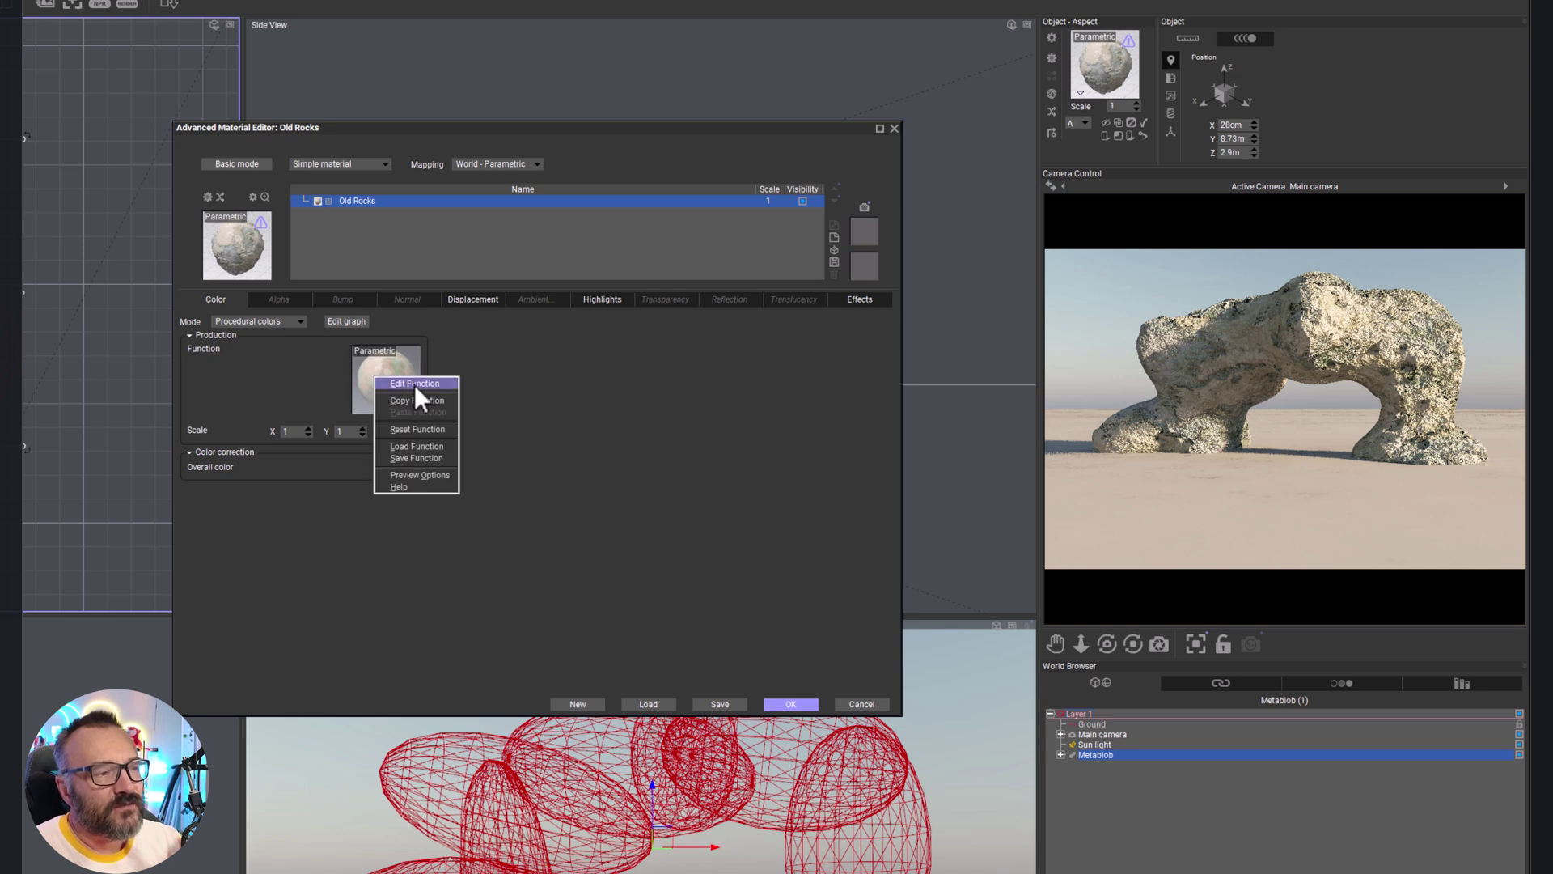
pyautogui.click(415, 385)
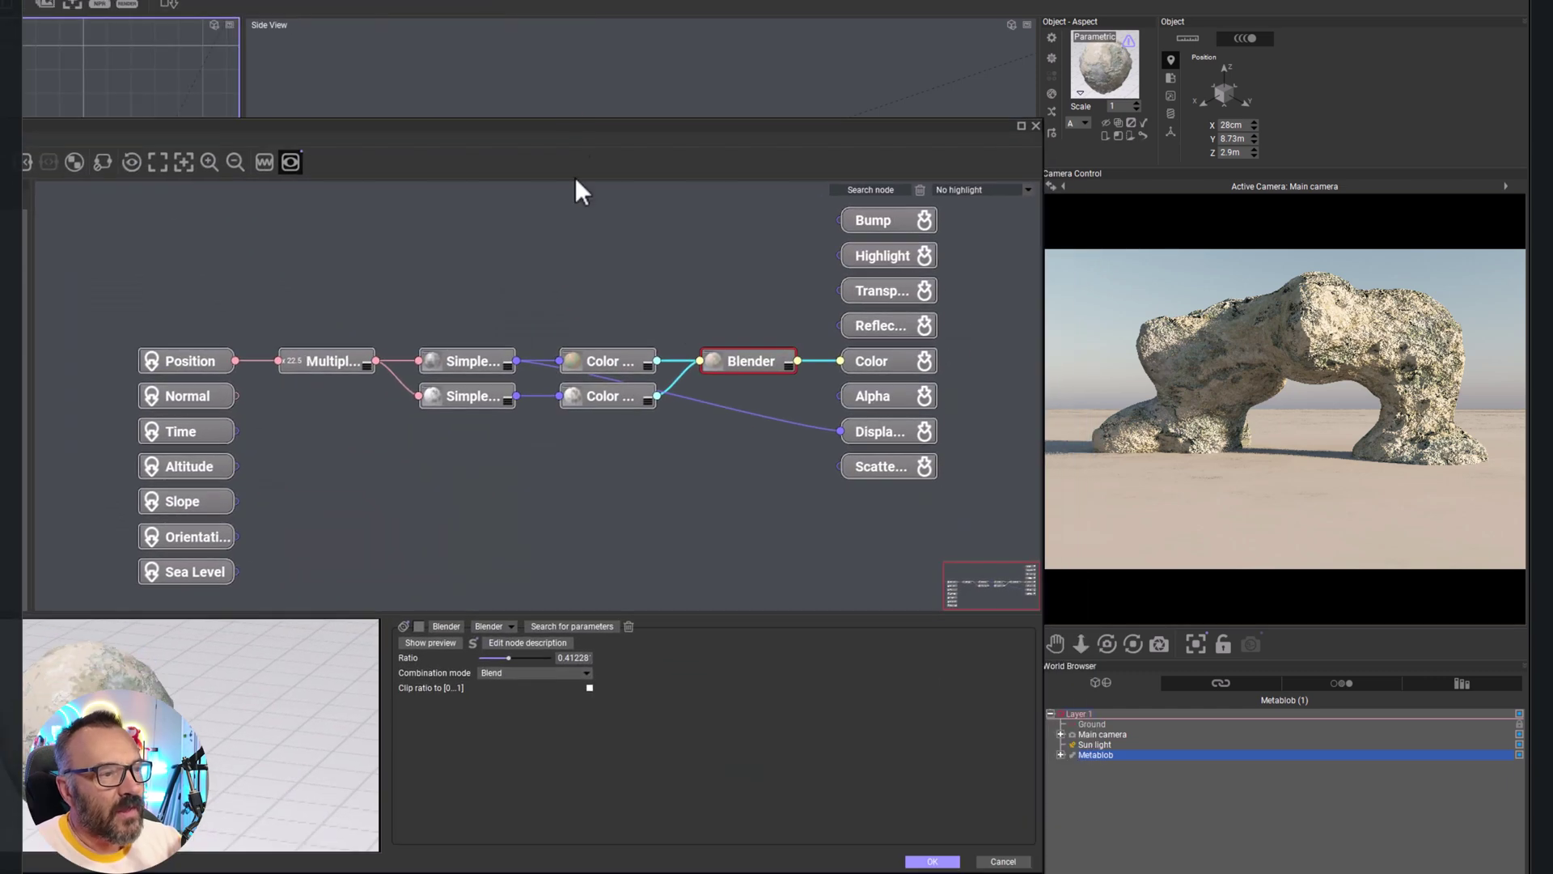
pyautogui.moveTo(329, 361)
pyautogui.mouseDown()
pyautogui.moveTo(324, 324)
pyautogui.moveTo(320, 354)
pyautogui.mouseUp()
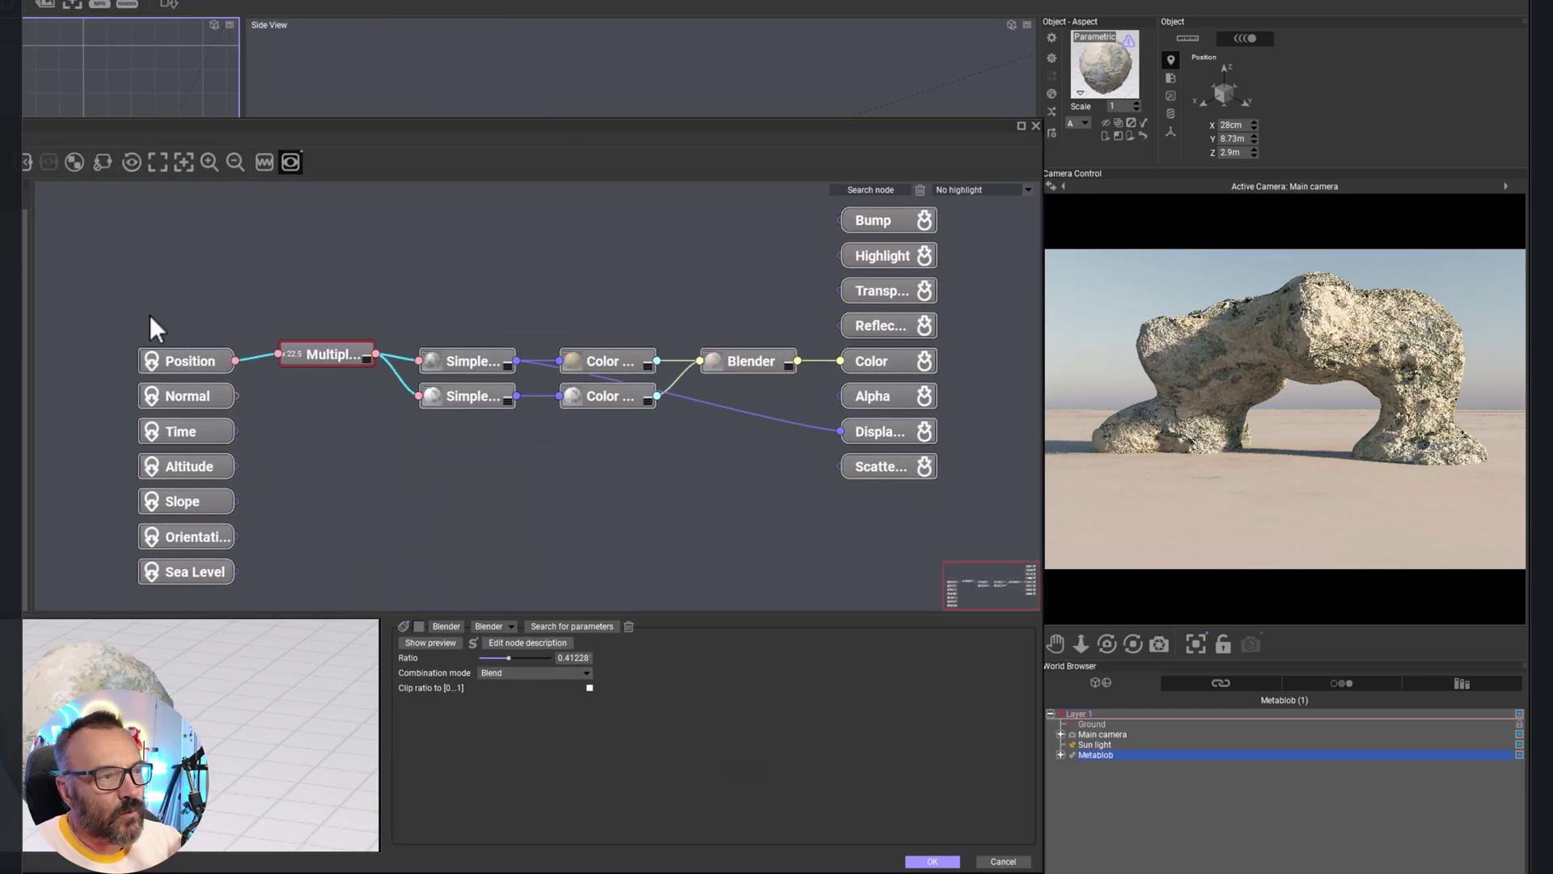
pyautogui.moveTo(89, 279); pyautogui.dragTo(255, 571)
pyautogui.moveTo(252, 323); pyautogui.dragTo(140, 285)
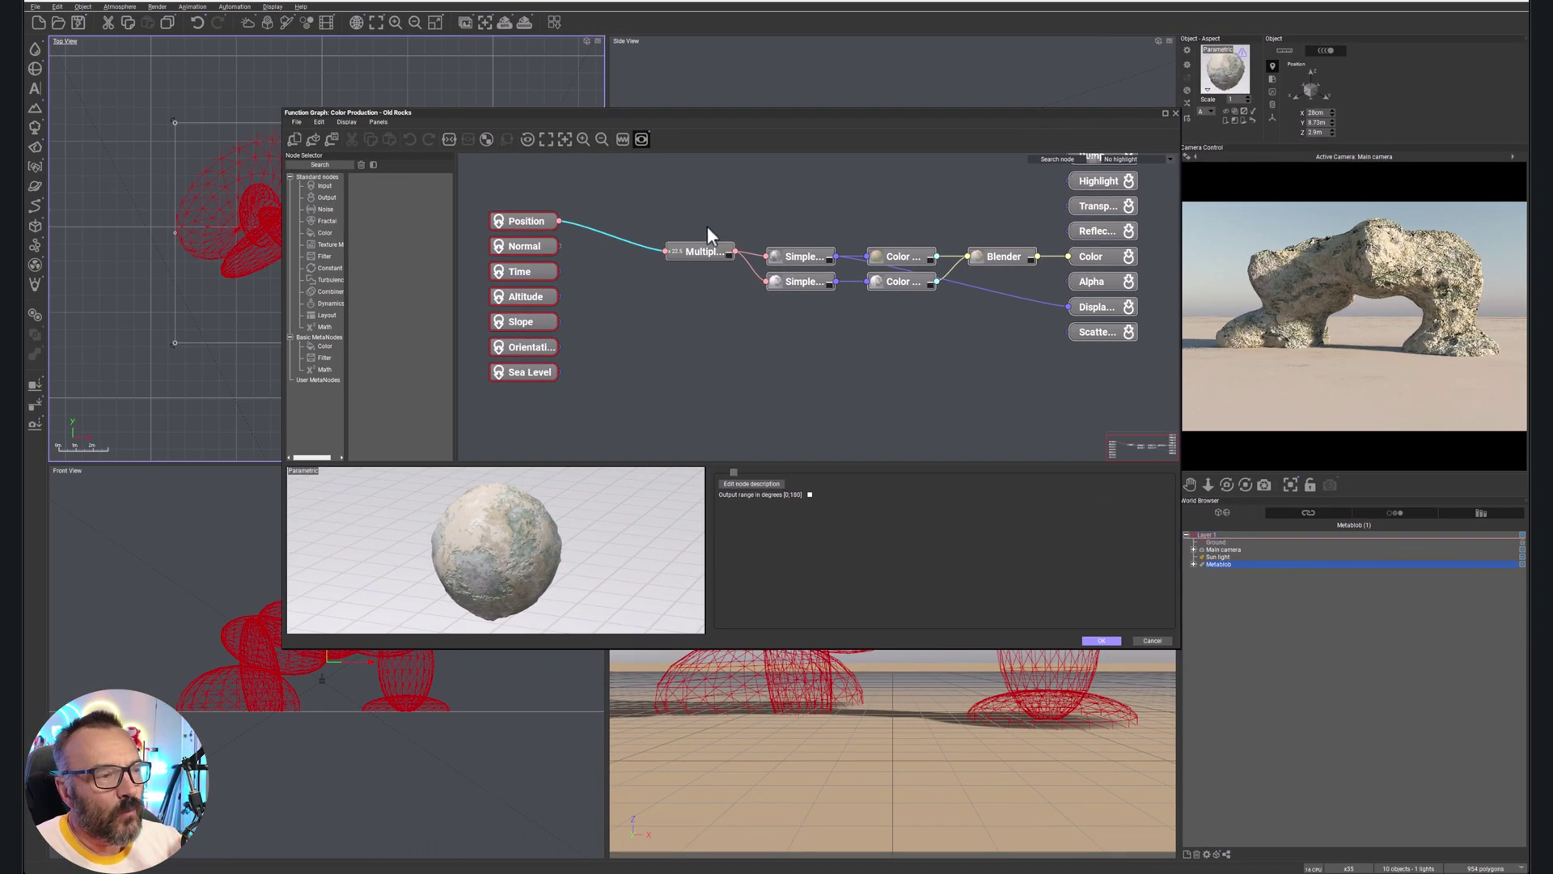
# - Spread the two Simple Fractal and two Color Map nodes apart vertically, and inspect the Color Map and Blender node settings
pyautogui.moveTo(704, 246); pyautogui.dragTo(718, 215)
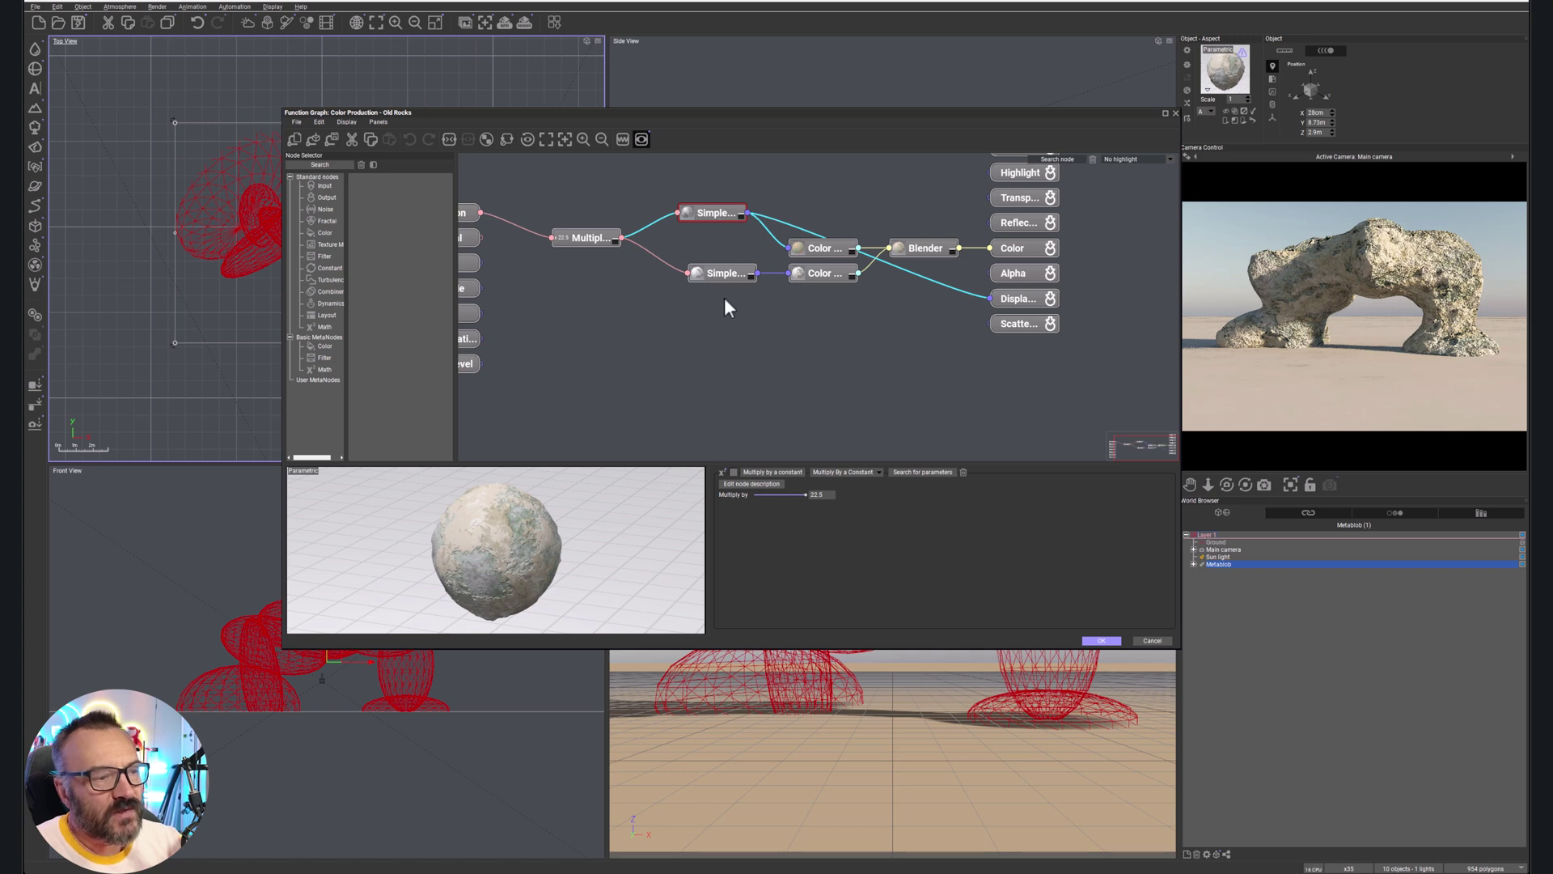
pyautogui.moveTo(717, 277); pyautogui.dragTo(704, 299)
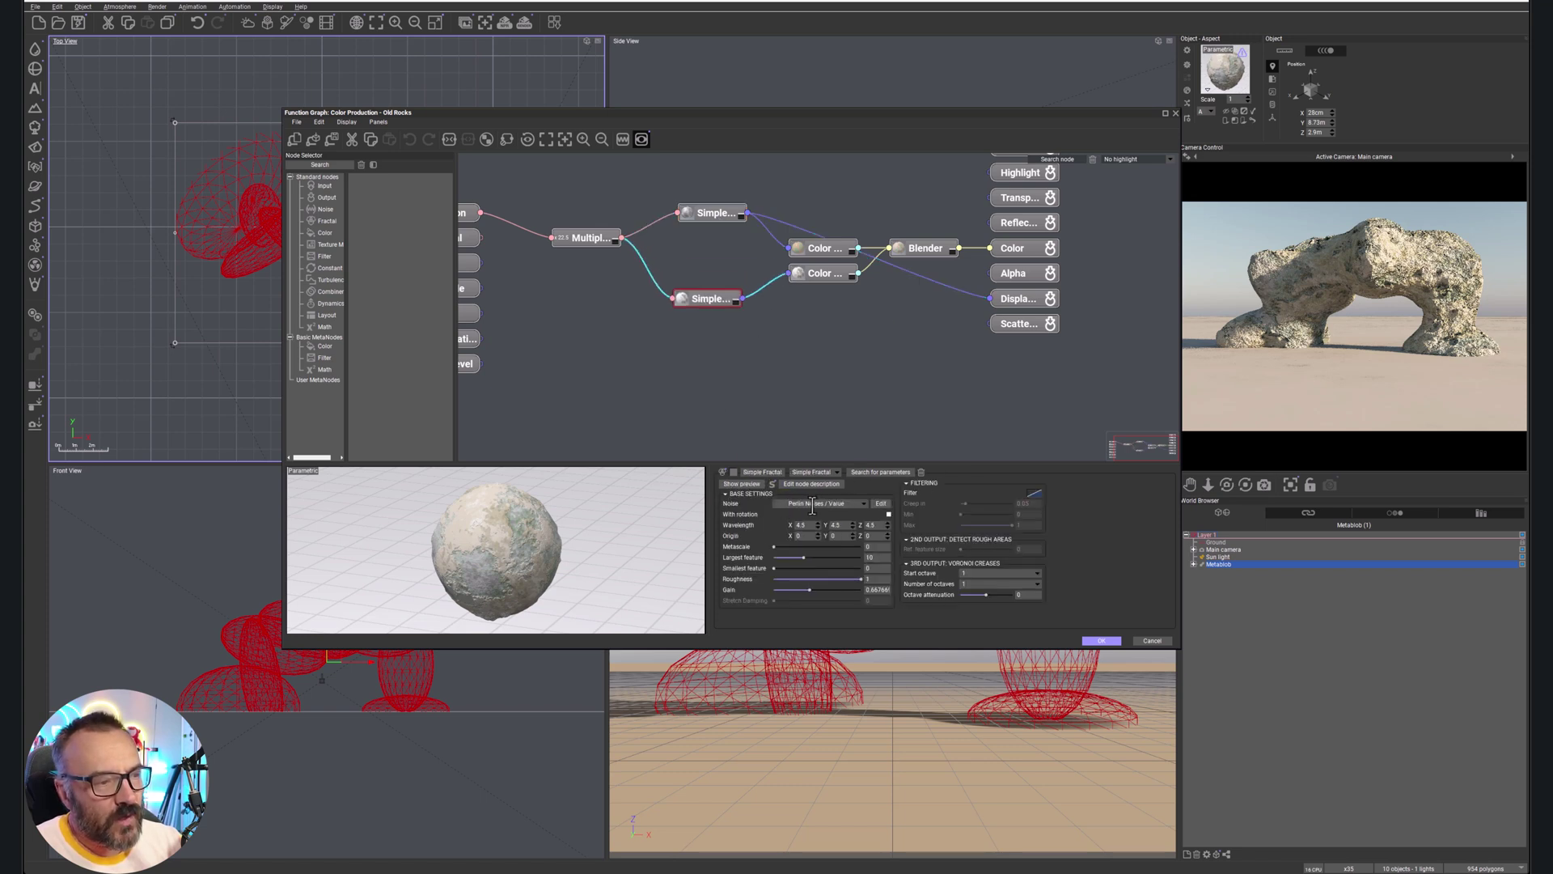
pyautogui.click(716, 215)
pyautogui.moveTo(833, 250); pyautogui.dragTo(832, 191)
pyautogui.moveTo(819, 280); pyautogui.dragTo(827, 305)
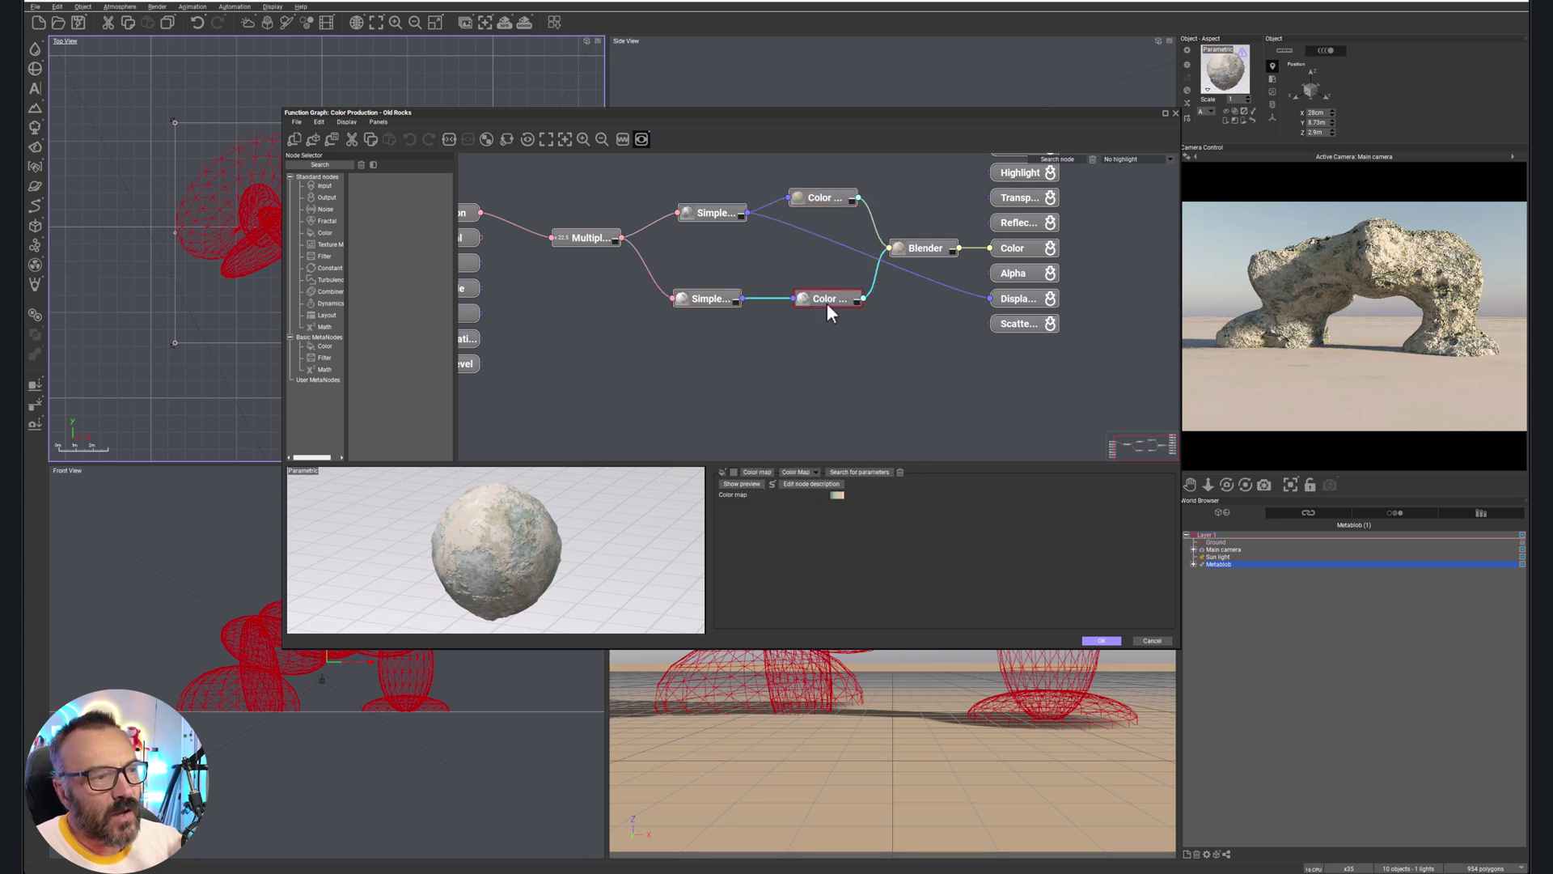
pyautogui.click(827, 200)
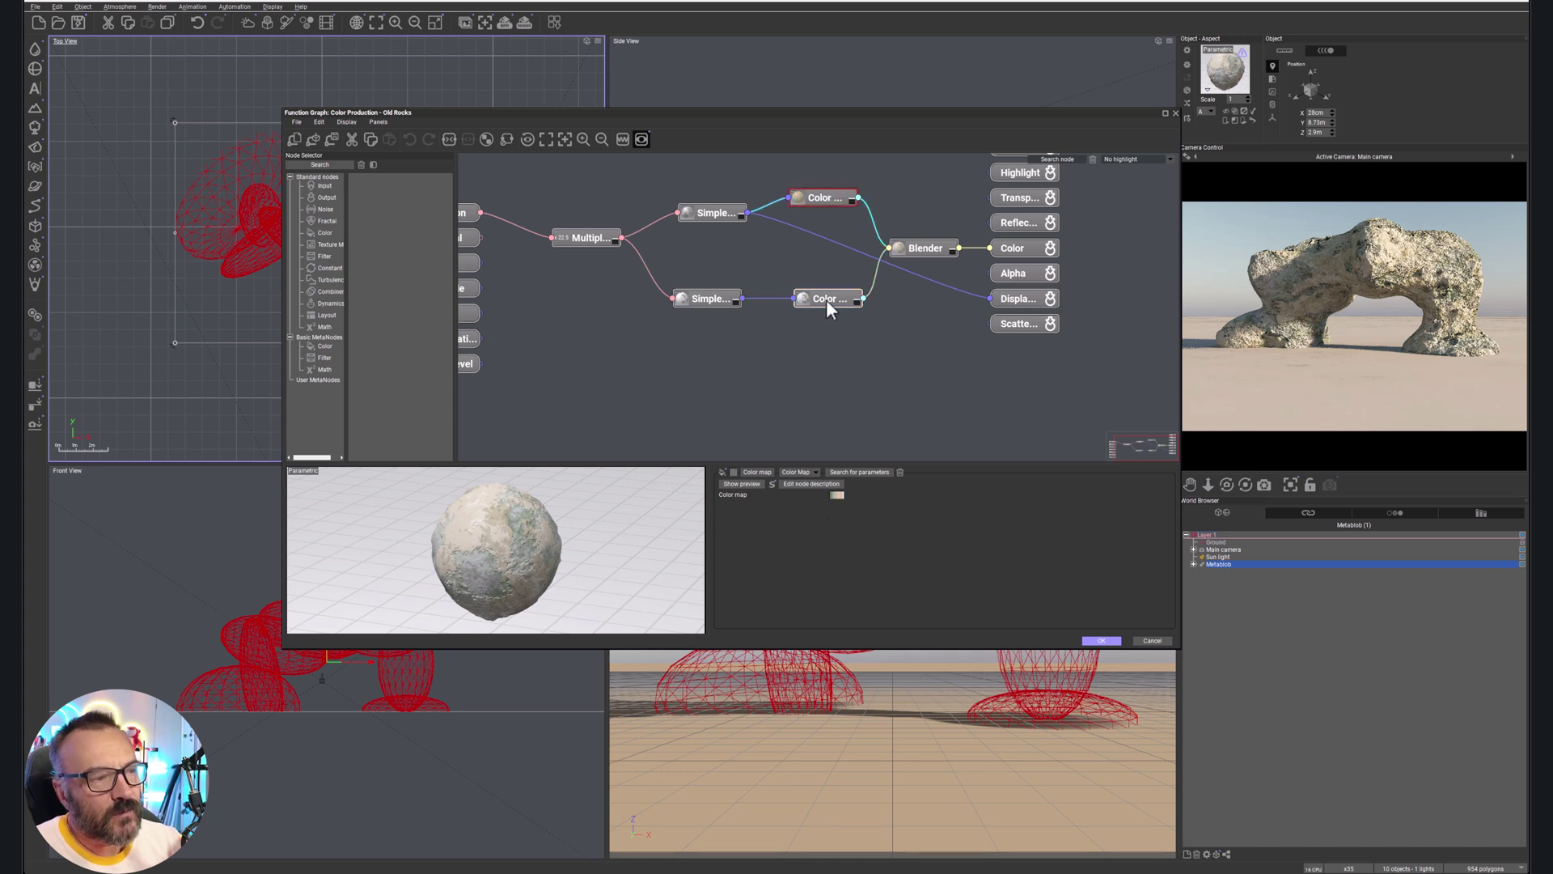
pyautogui.click(827, 299)
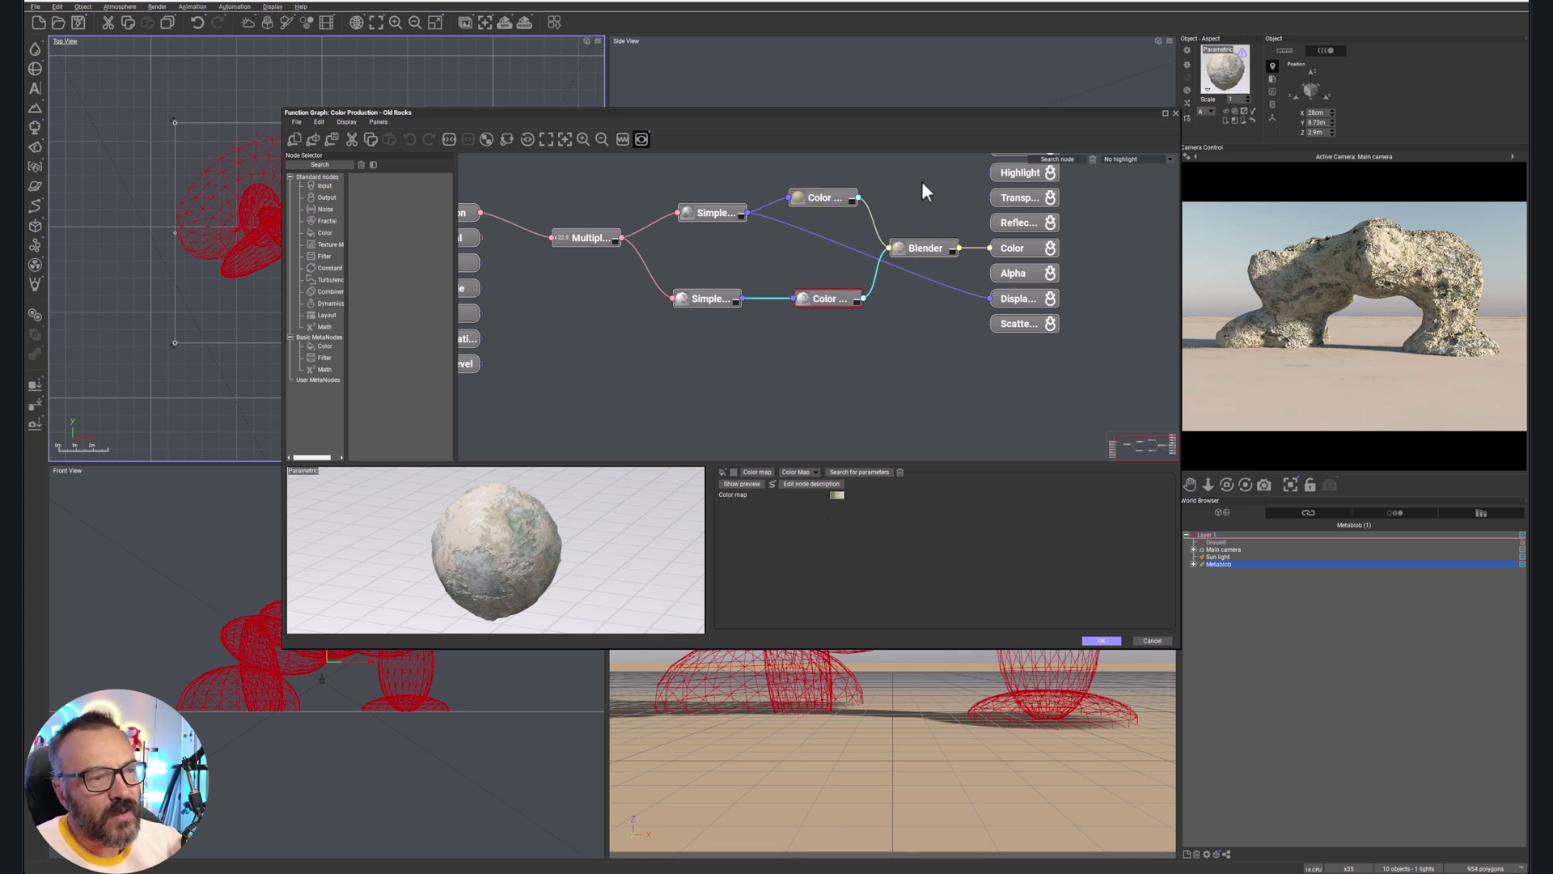
pyautogui.click(930, 245)
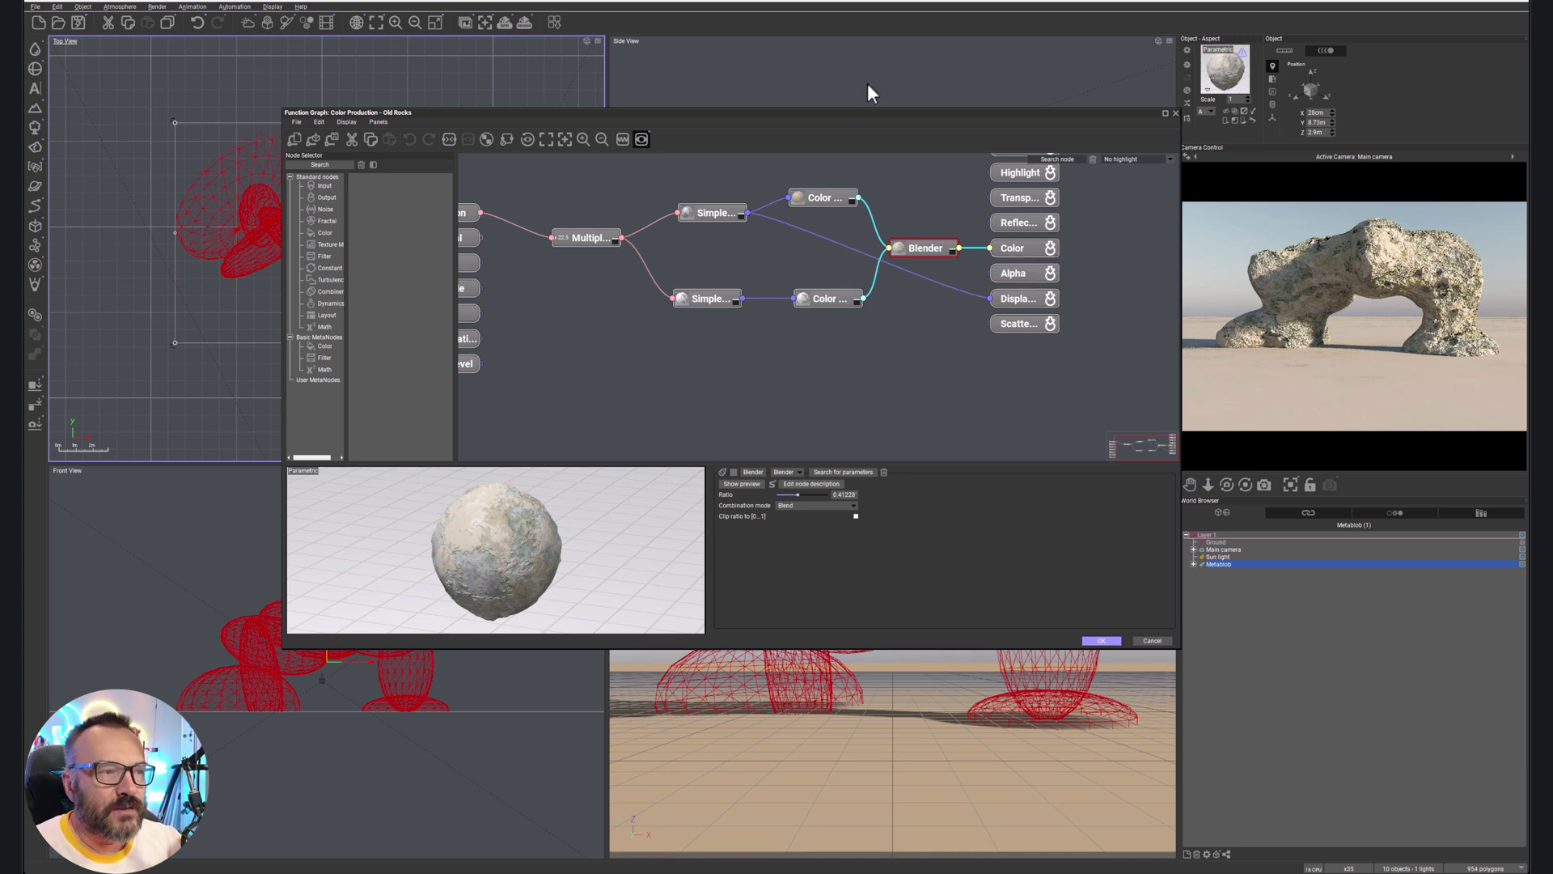
# - Recolor the green key color in the upper Color Map node to a dark teal of red 84, green 106, blue 106
pyautogui.click(821, 195)
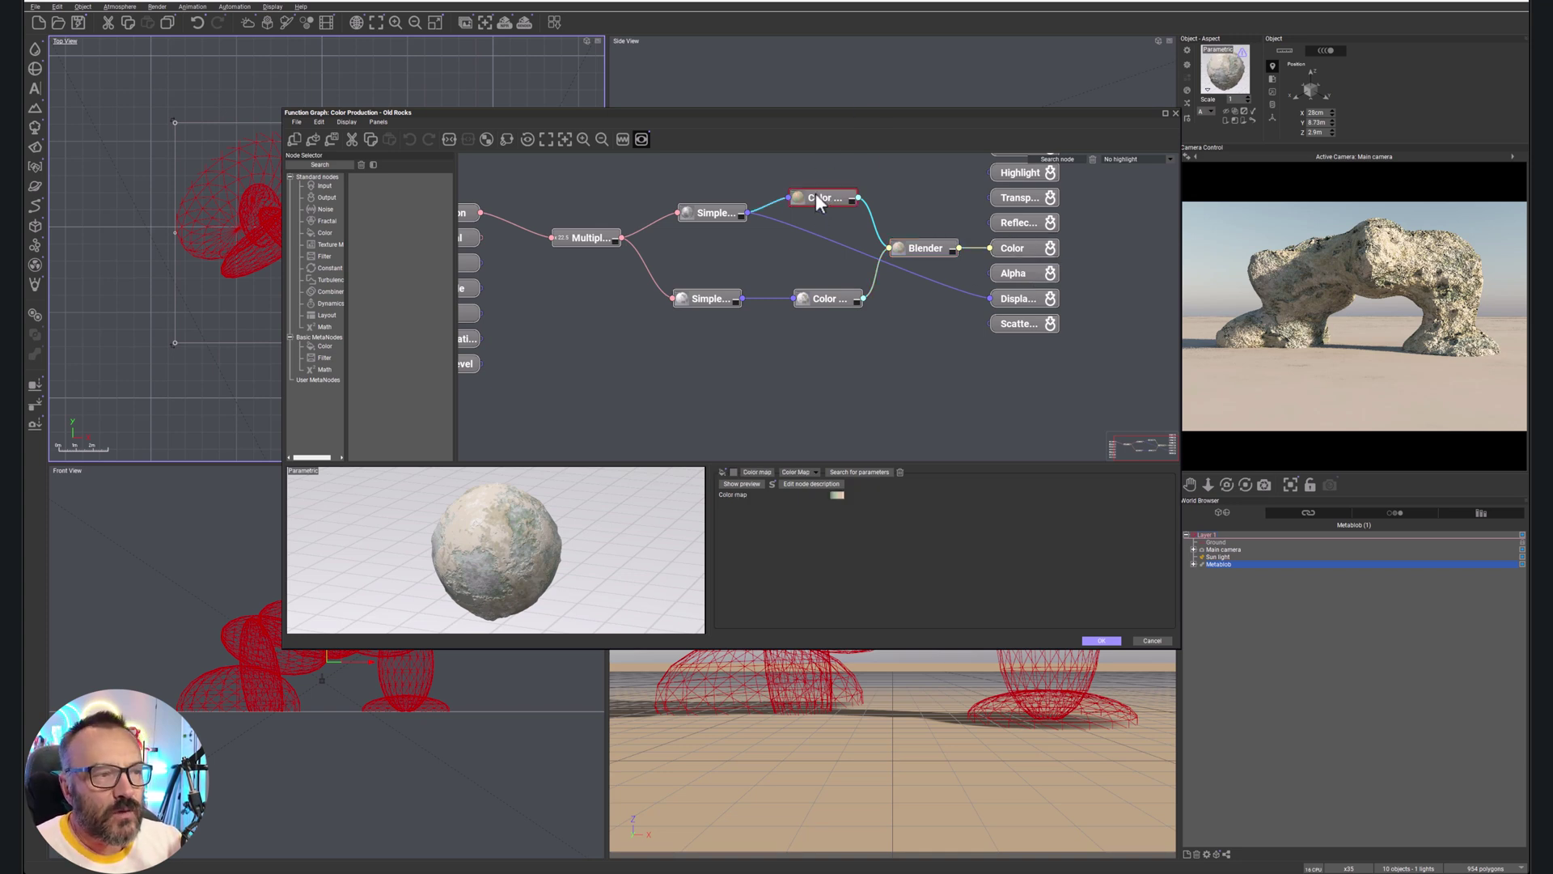
pyautogui.rightClick(837, 498)
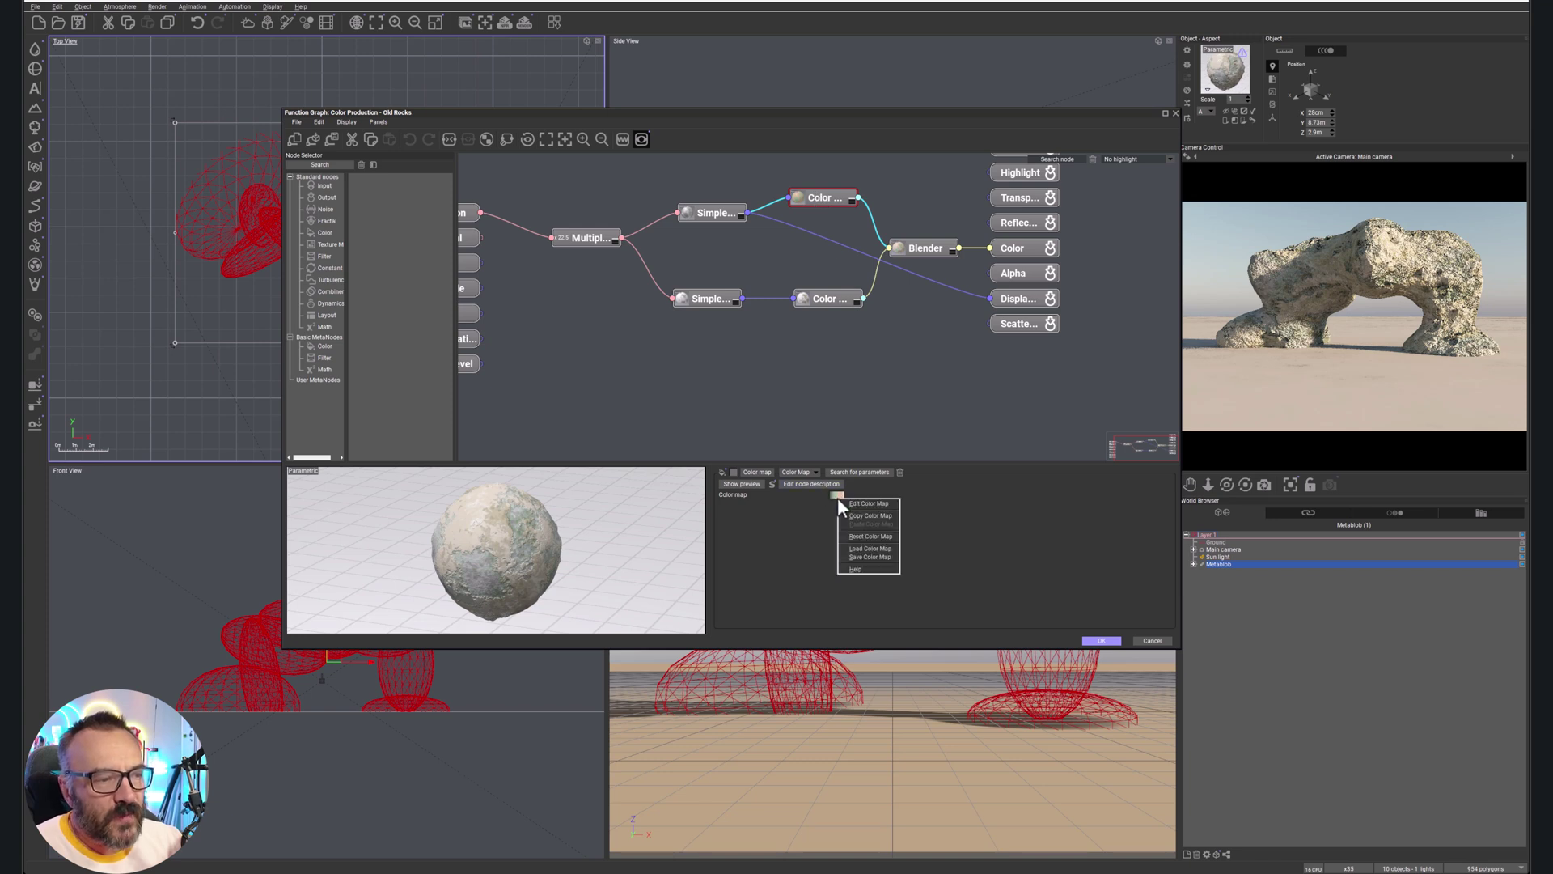
pyautogui.click(863, 503)
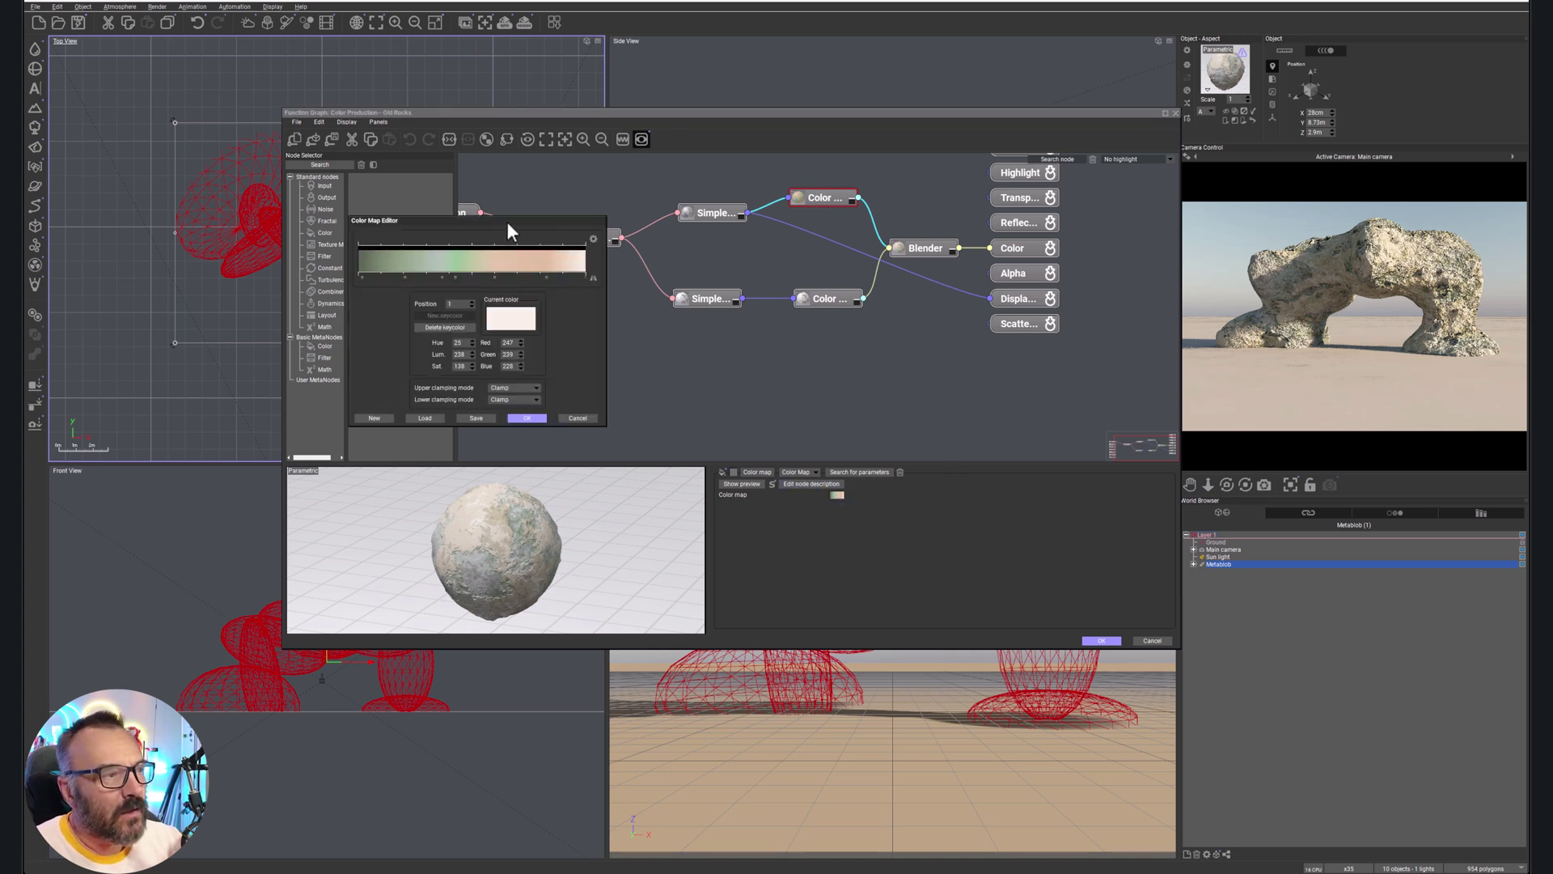
pyautogui.moveTo(507, 222); pyautogui.dragTo(786, 195)
pyautogui.click(682, 252)
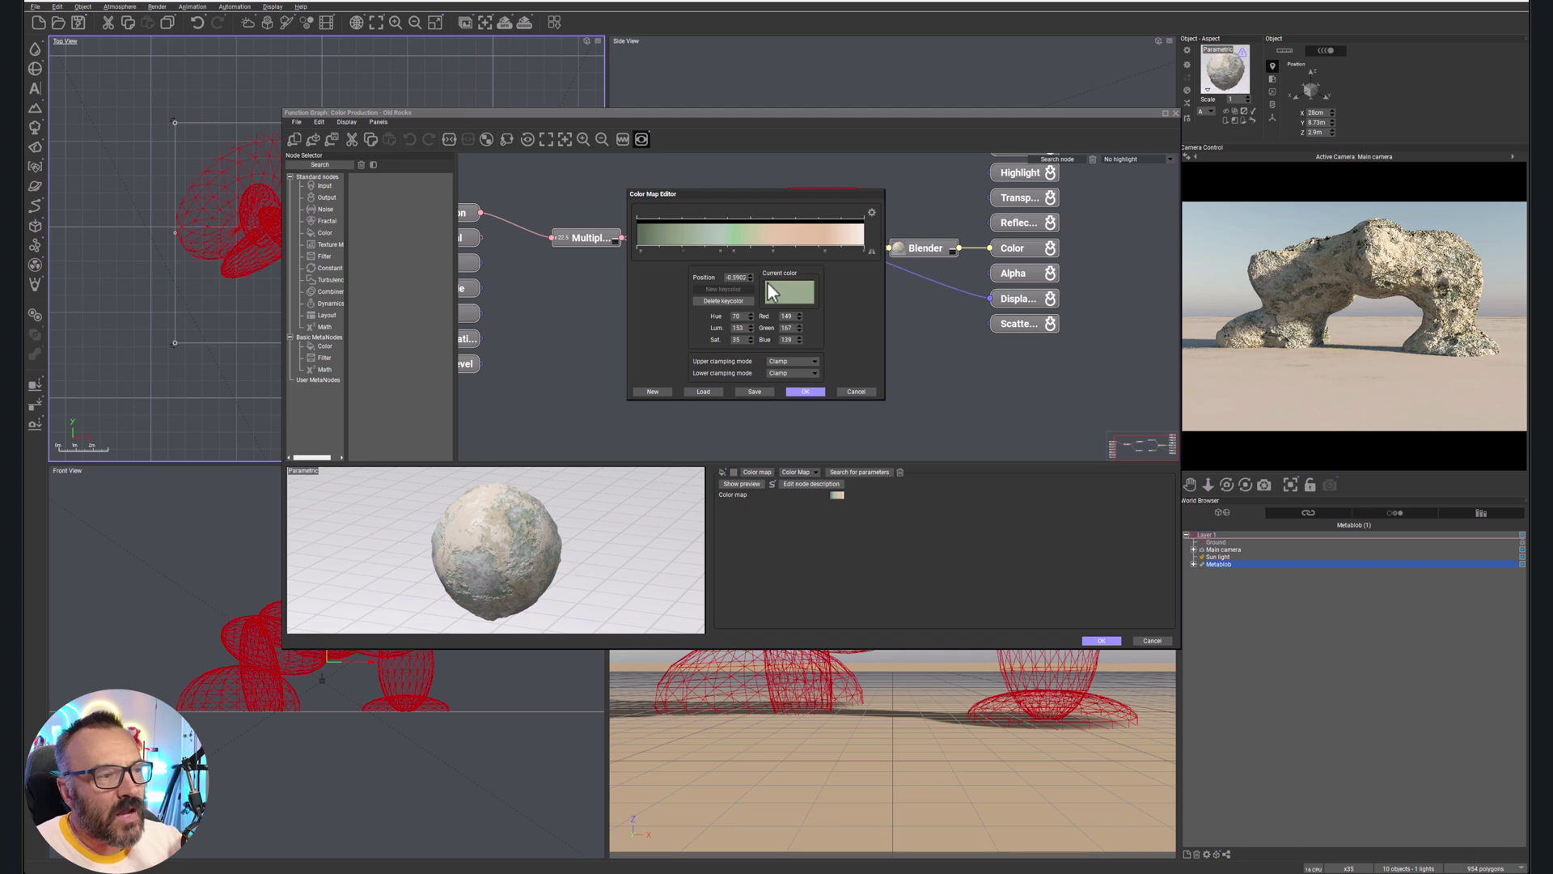
pyautogui.click(783, 289)
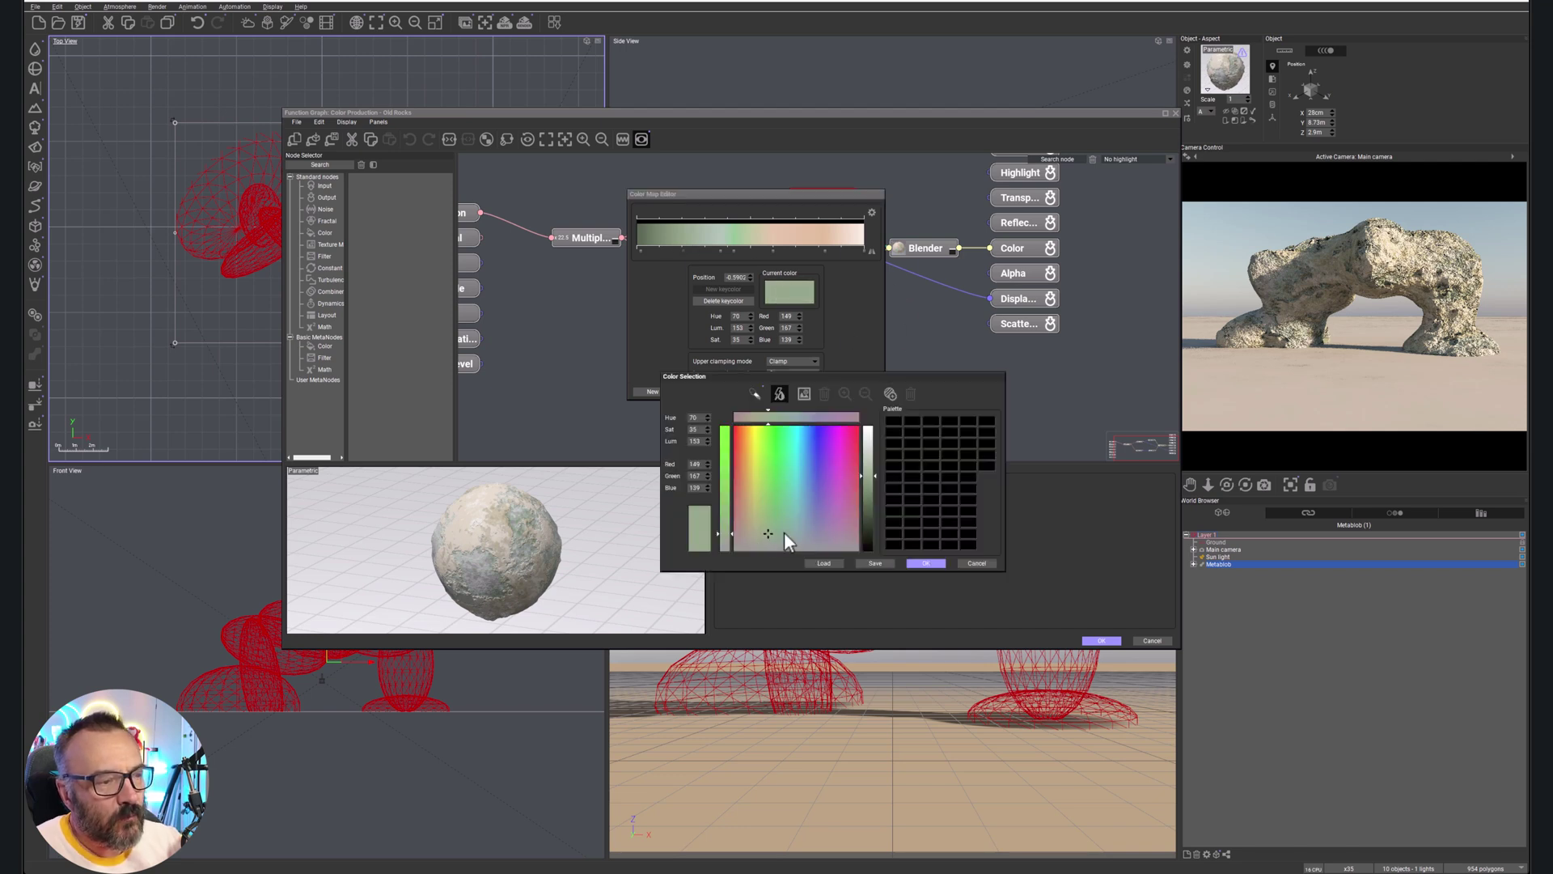
pyautogui.moveTo(784, 532); pyautogui.dragTo(797, 536)
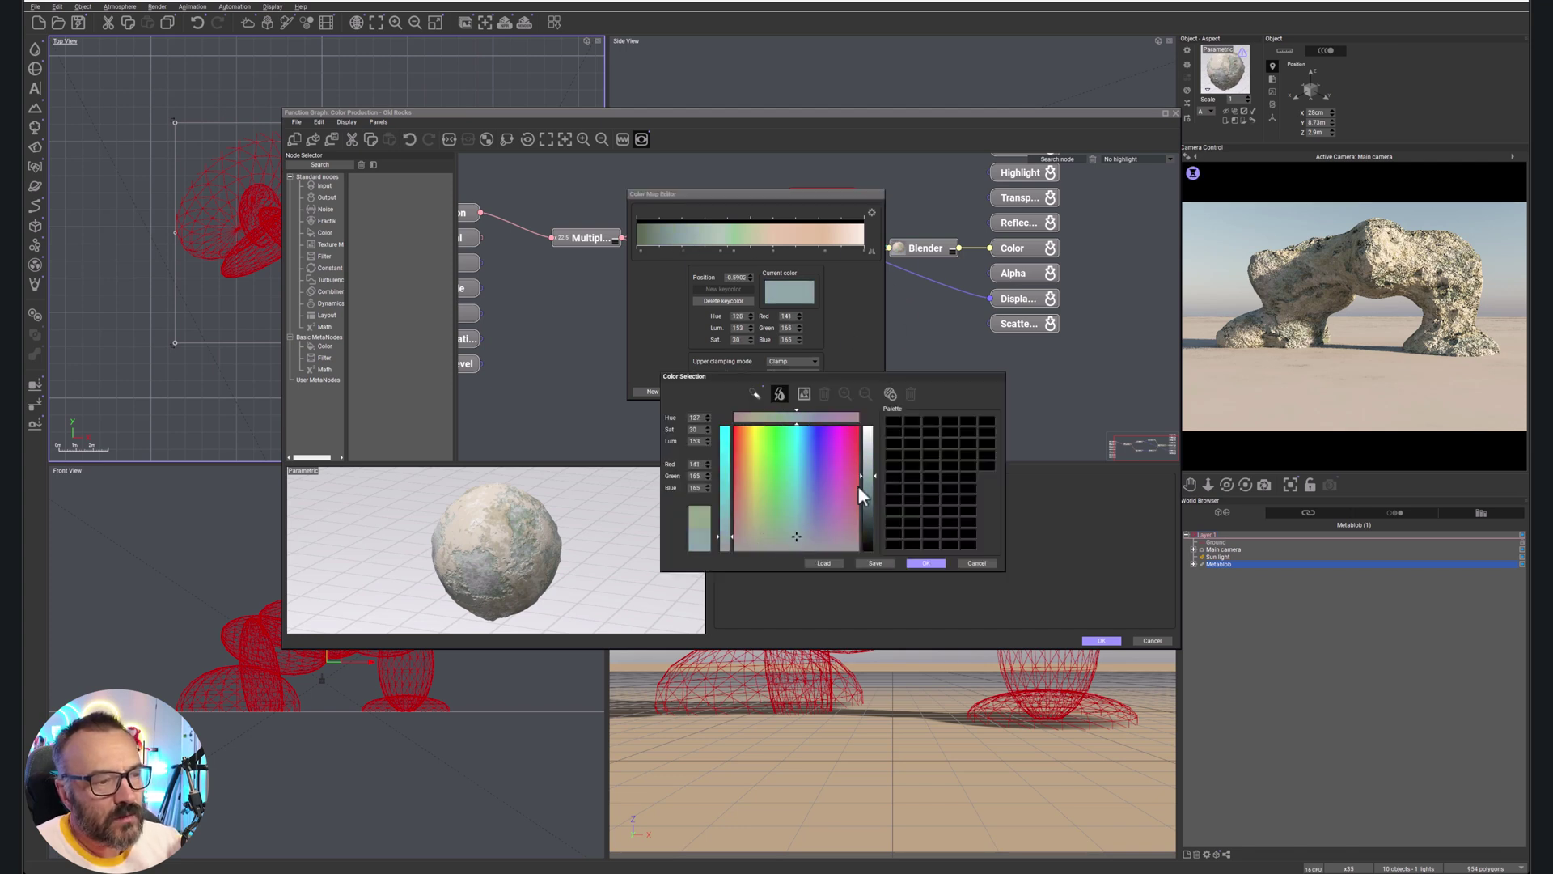
pyautogui.moveTo(859, 488); pyautogui.dragTo(869, 502)
pyautogui.click(926, 563)
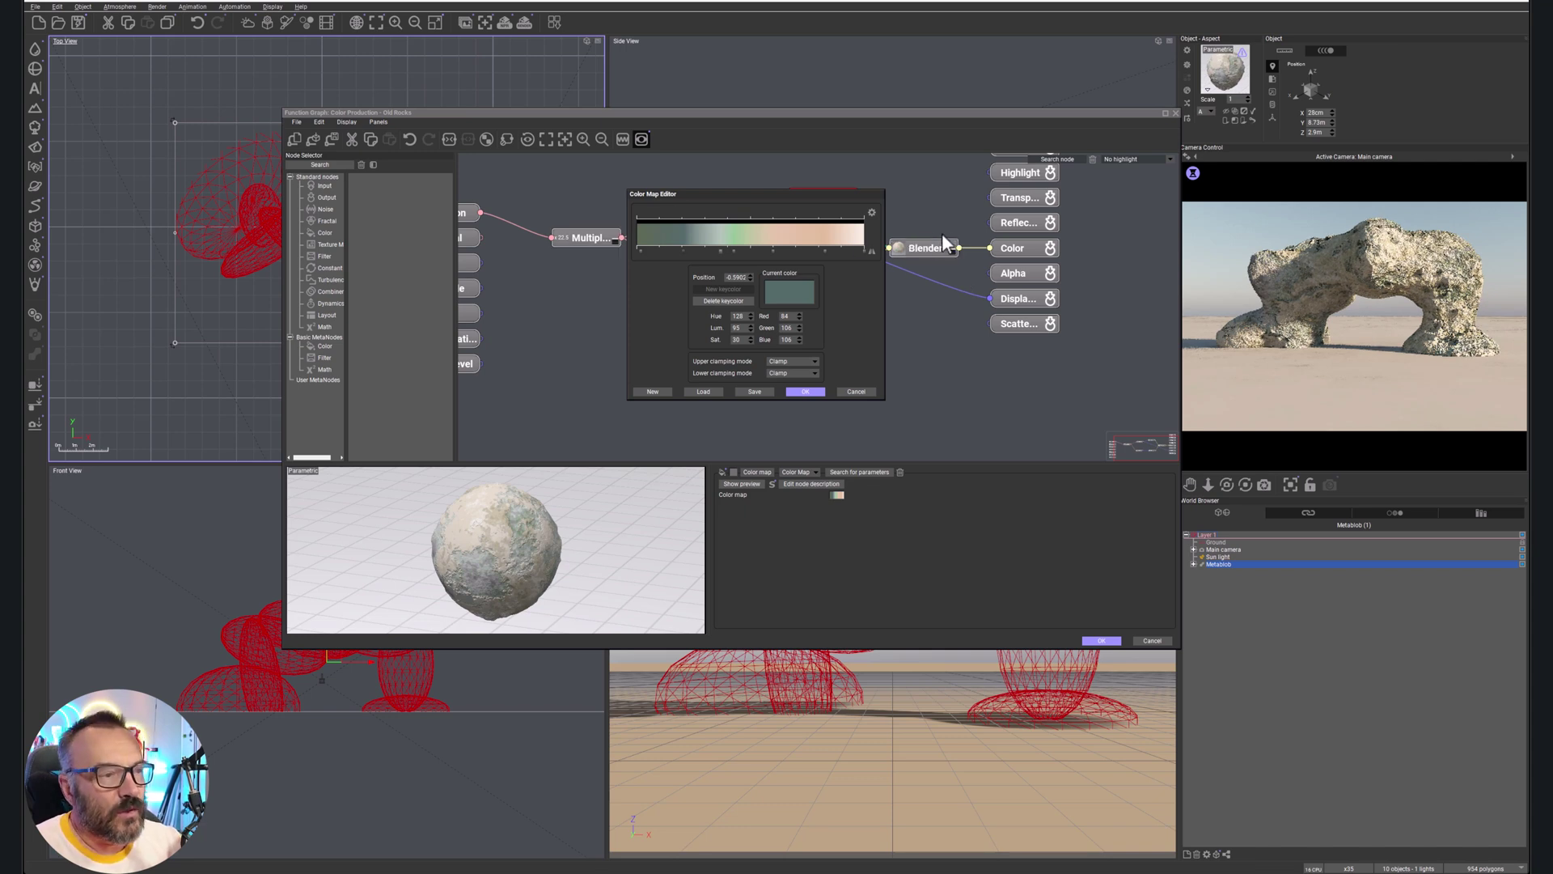
# - Browse the Colorful color map presets without loading one, and accept the edited color map and function graph
pyautogui.click(717, 392)
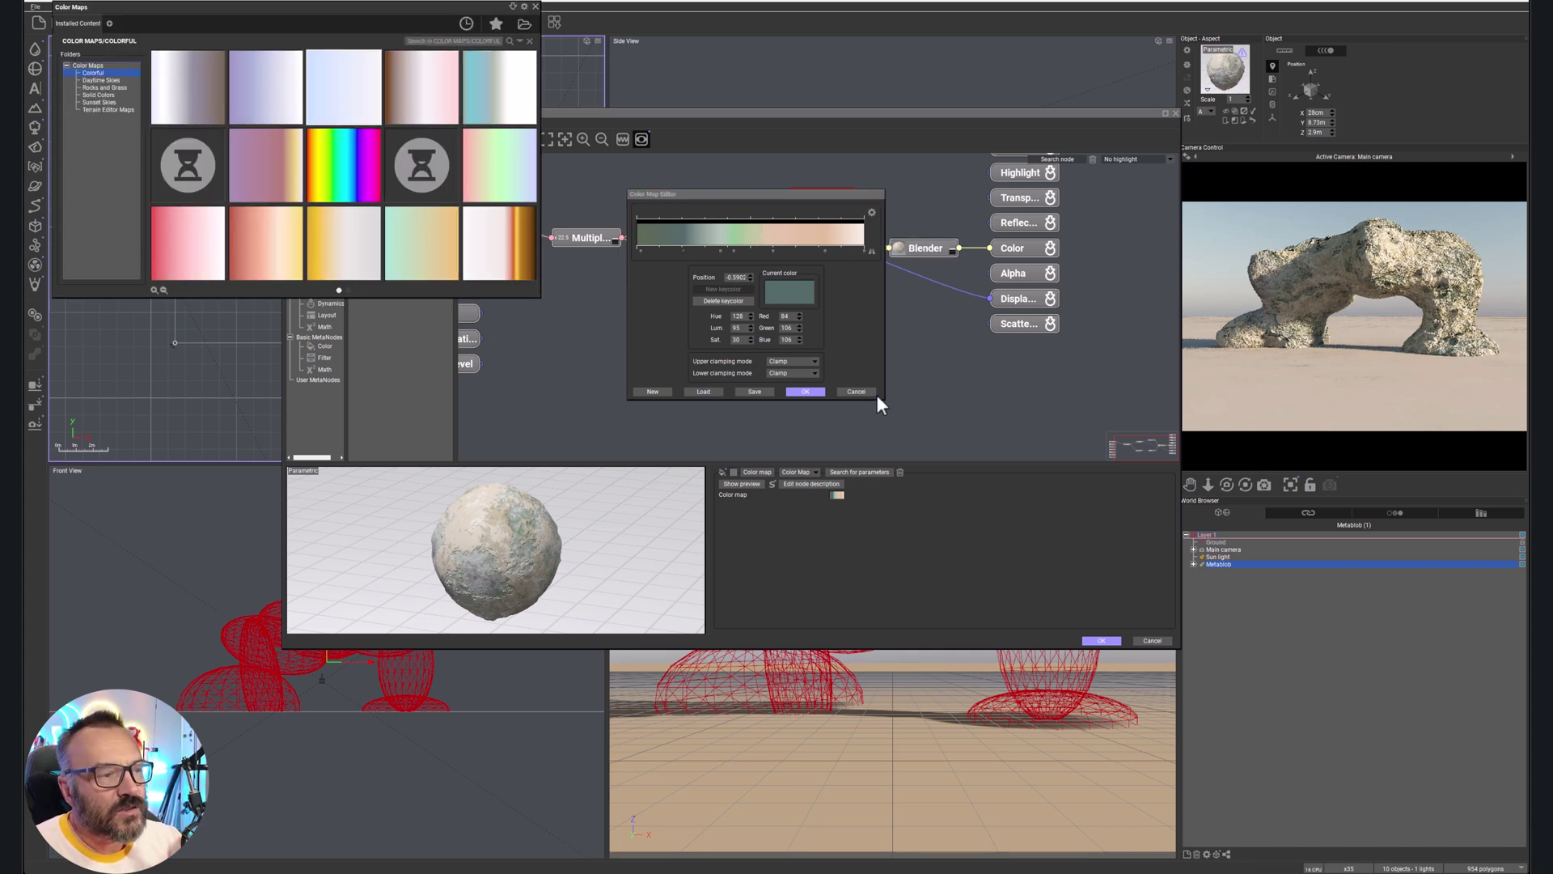
pyautogui.click(535, 6)
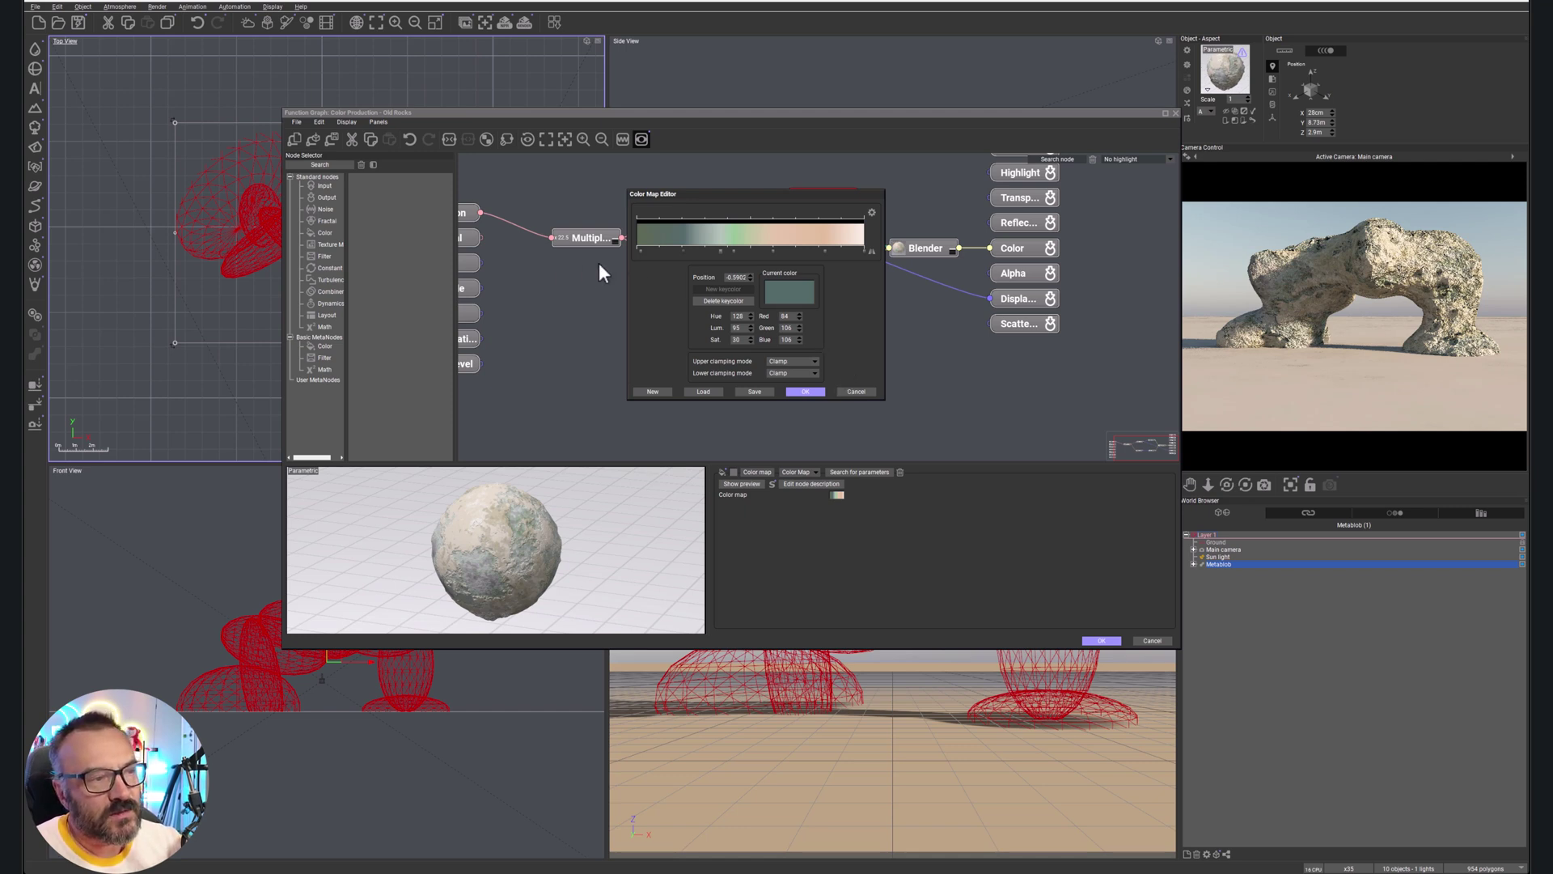
pyautogui.click(804, 392)
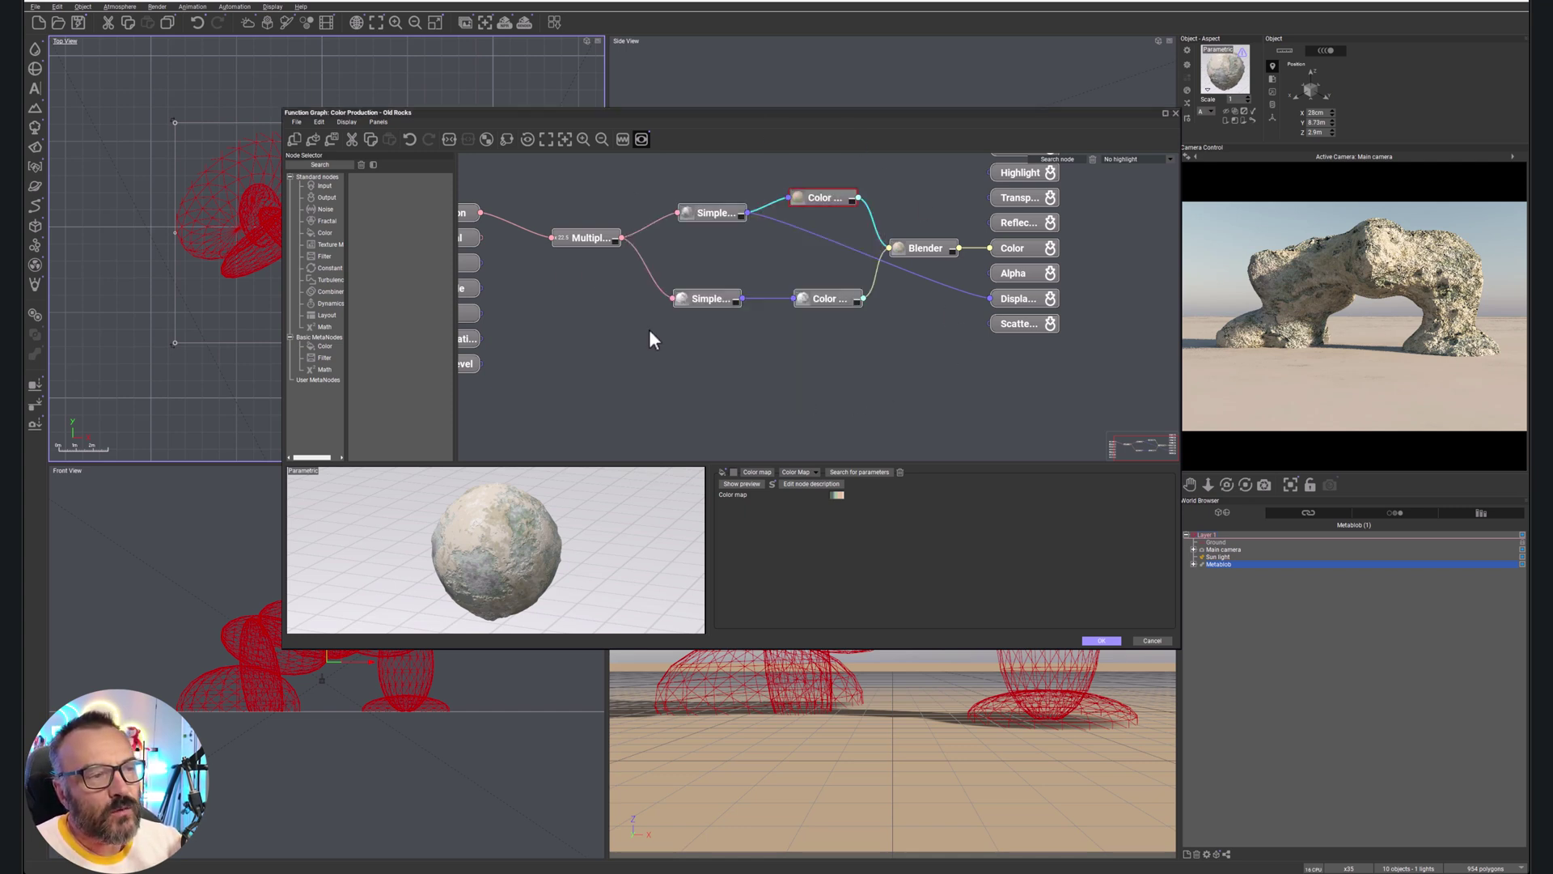
pyautogui.click(1102, 640)
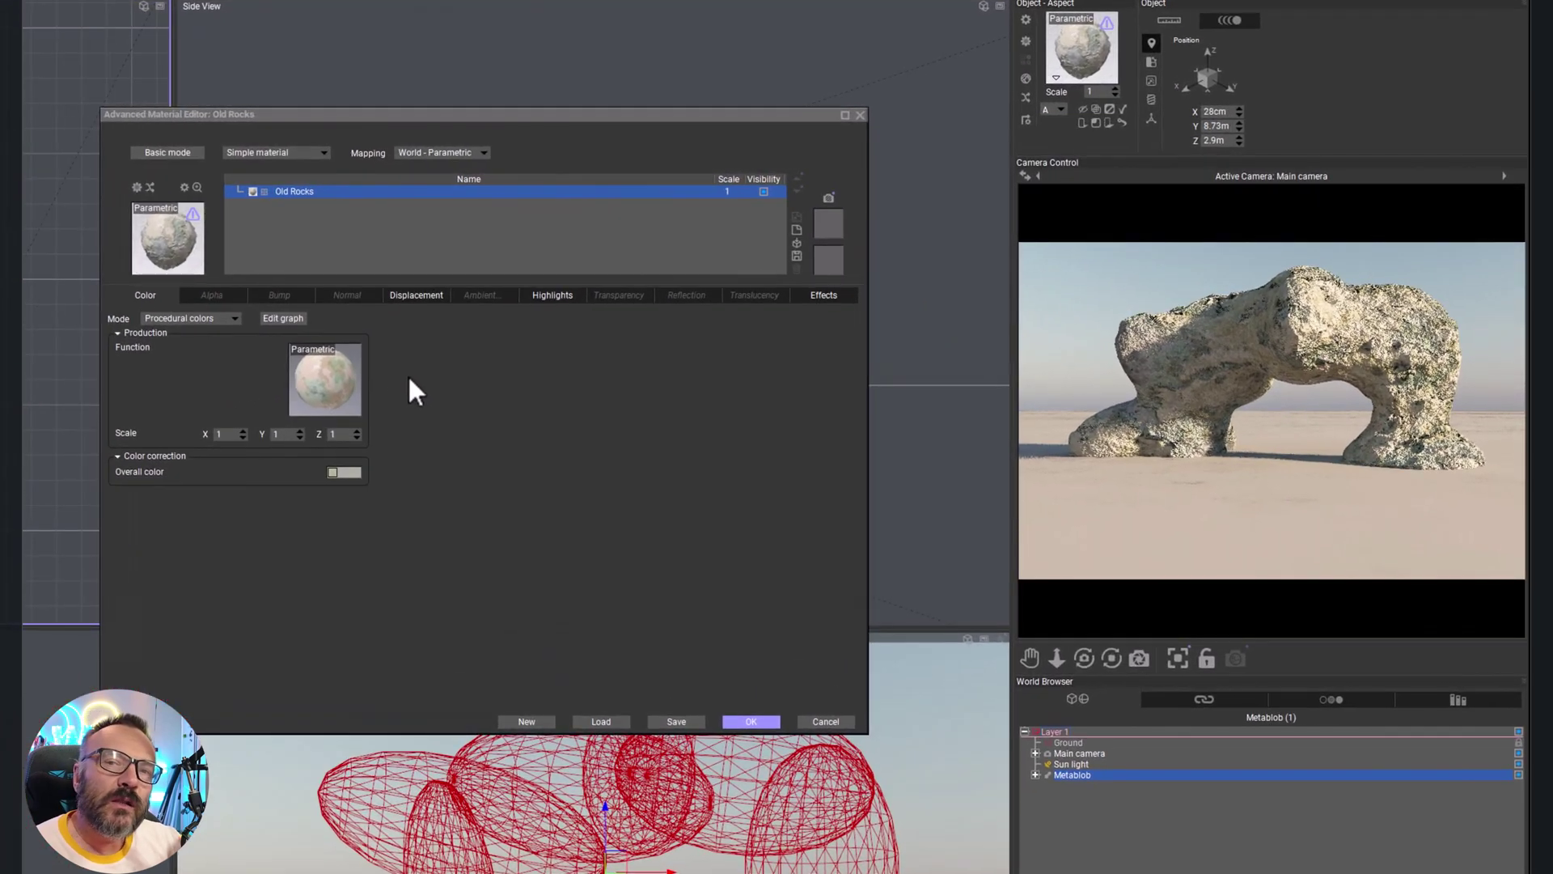
# - Review the available color modes, keeping Procedural colors, and examine the material's Alpha, Bump and Normal settings
pyautogui.click(233, 320)
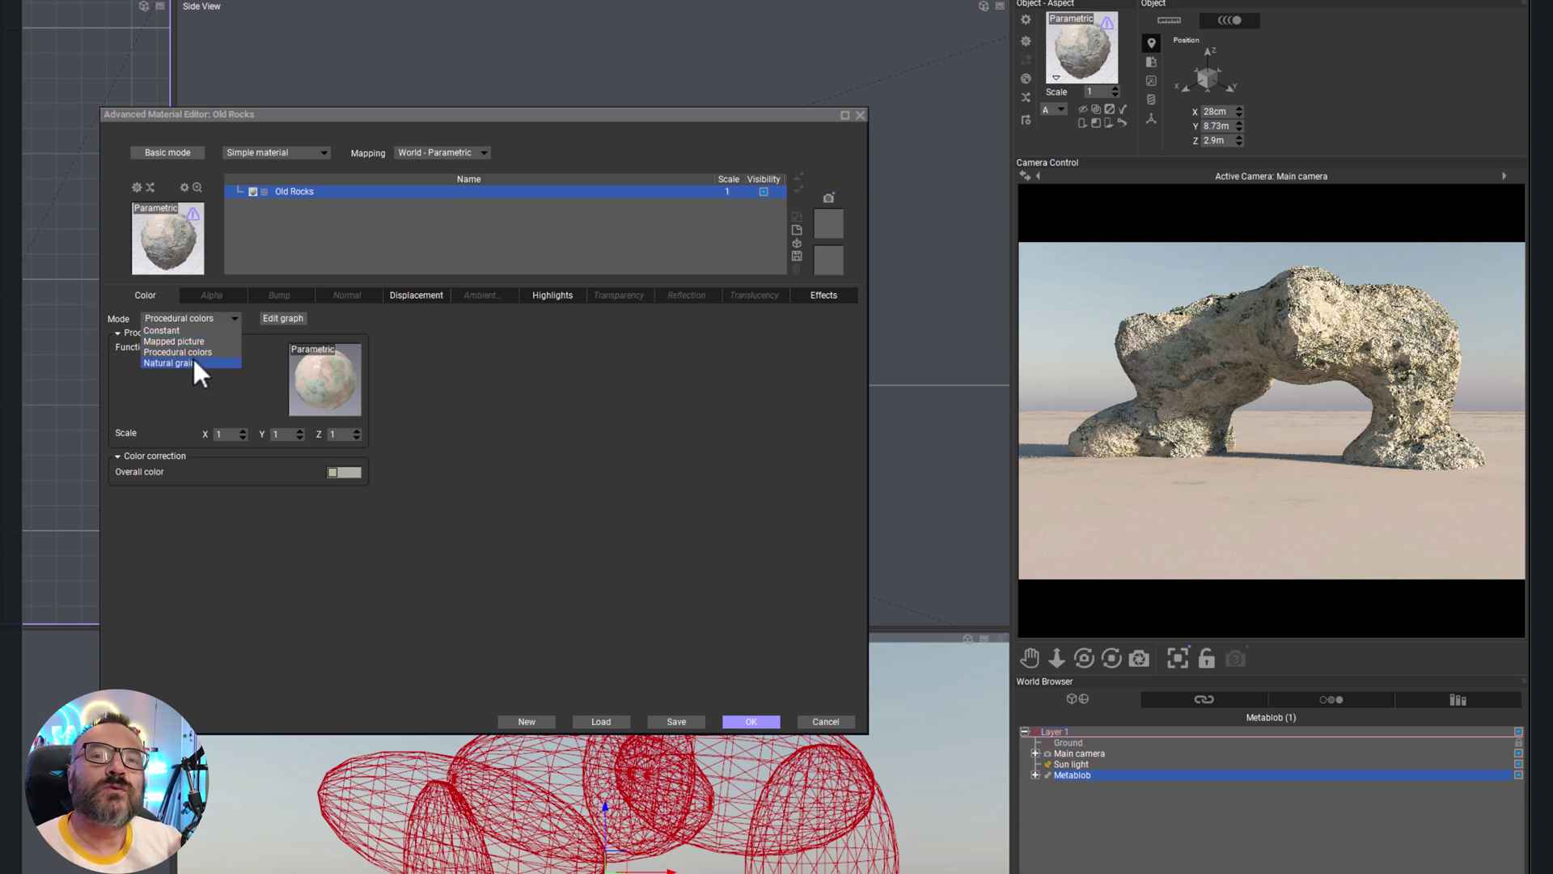
pyautogui.click(197, 350)
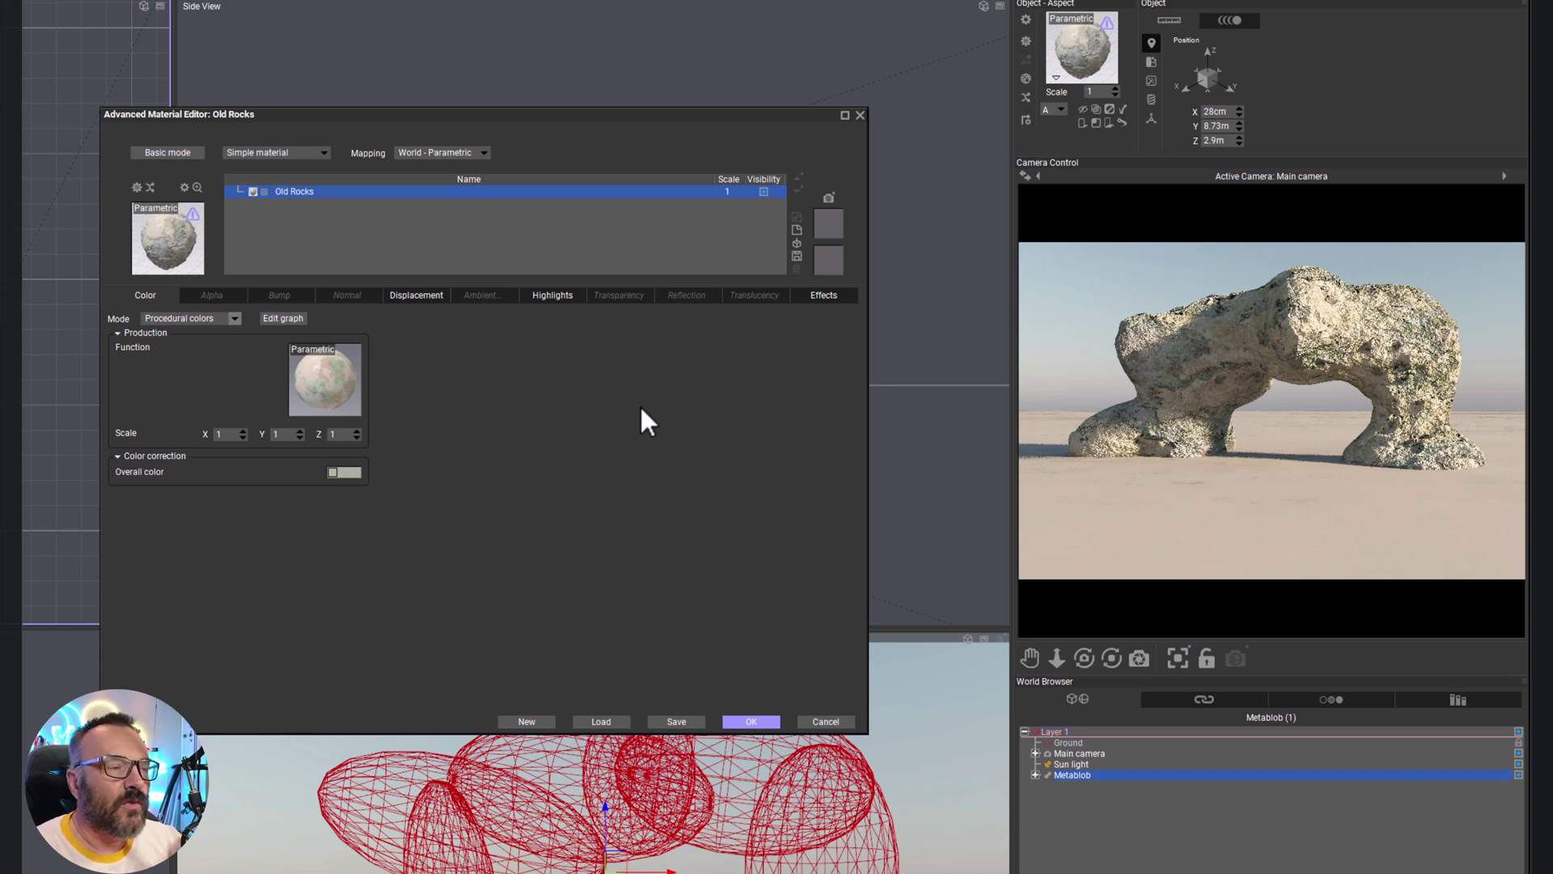
pyautogui.click(210, 296)
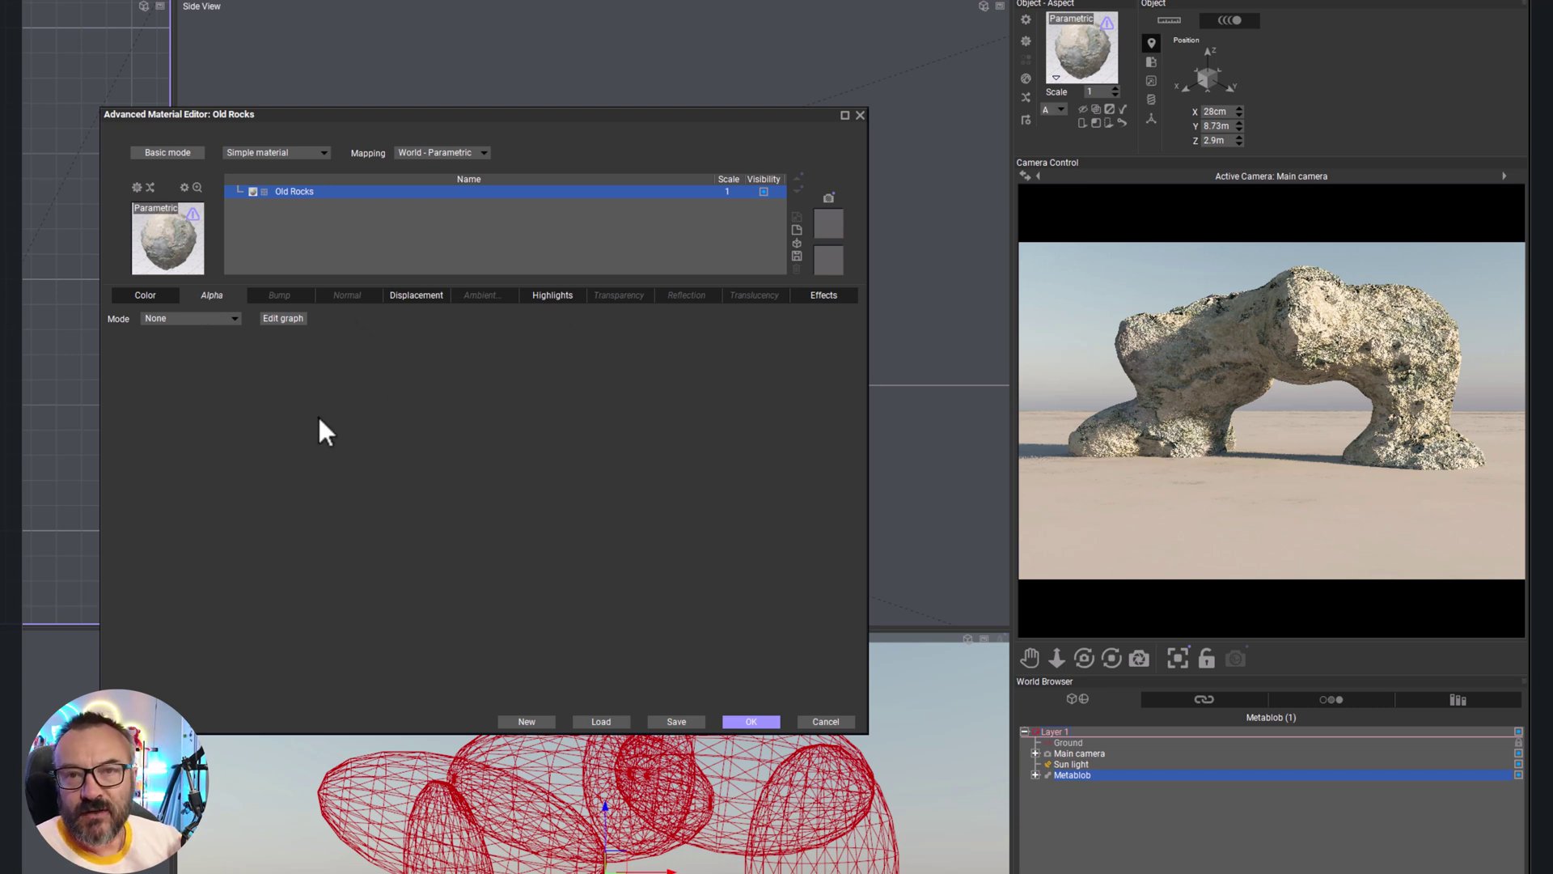
pyautogui.click(292, 296)
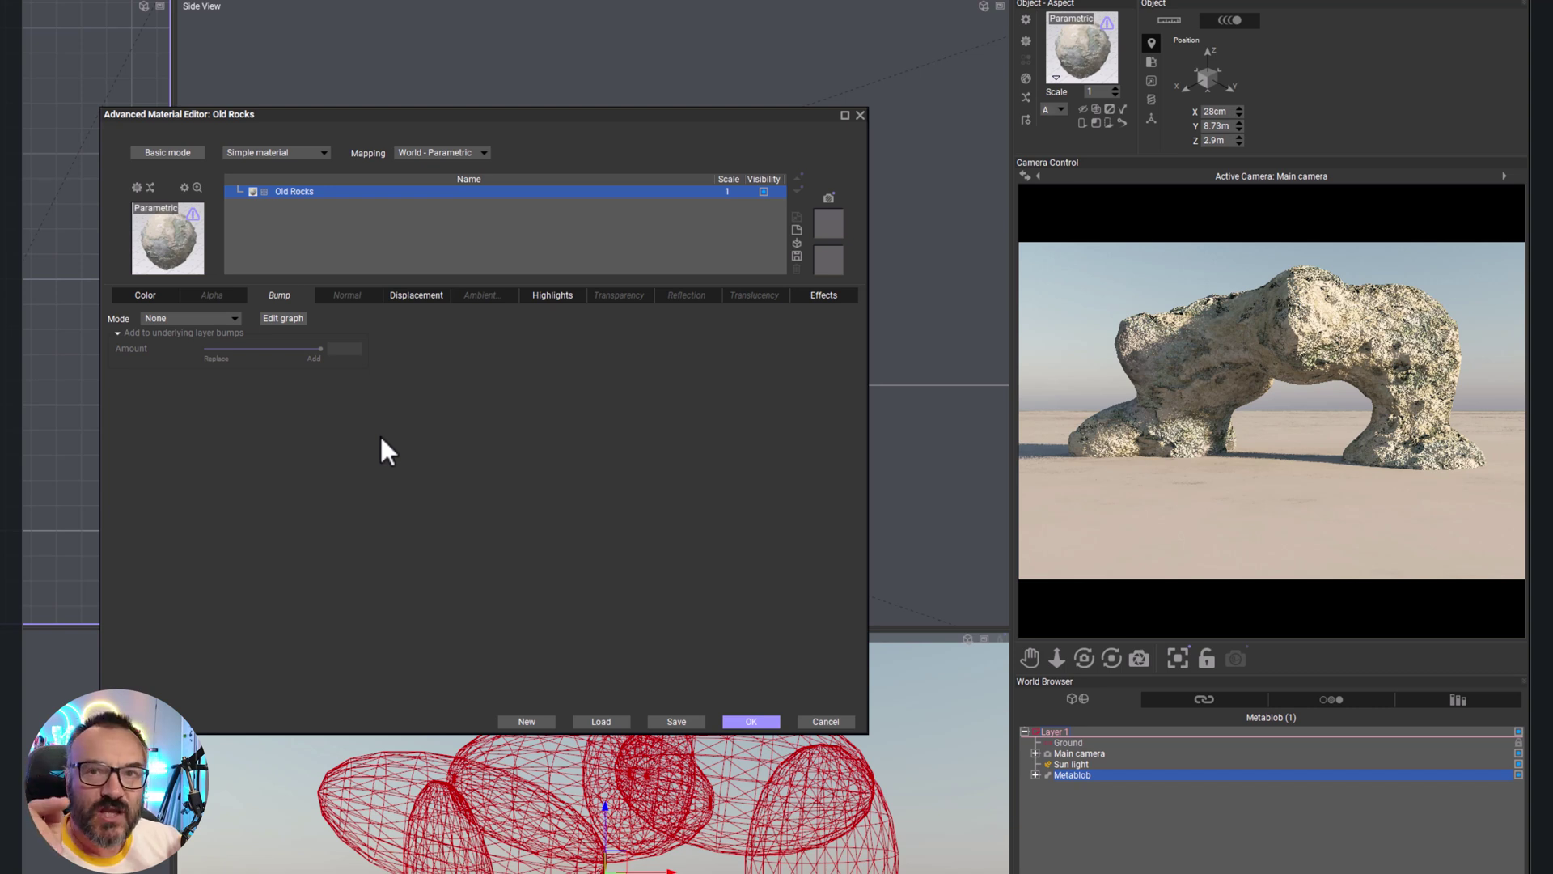
pyautogui.click(348, 296)
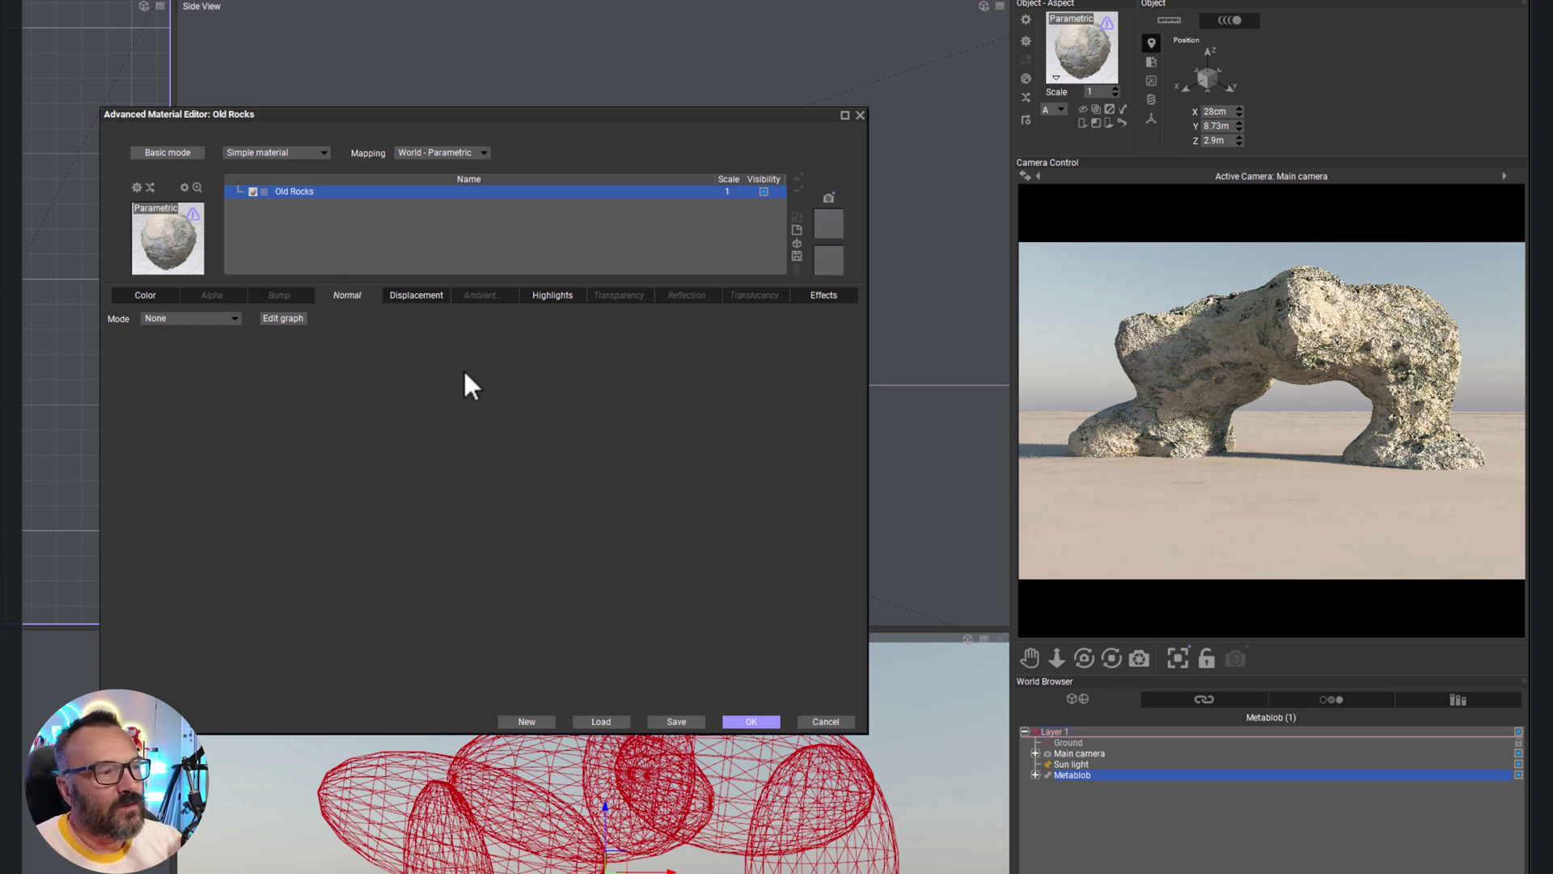
# - Review the material's Displacement and Ambient settings, and set its highlights to 8% global intensity and 13% global size
pyautogui.click(411, 295)
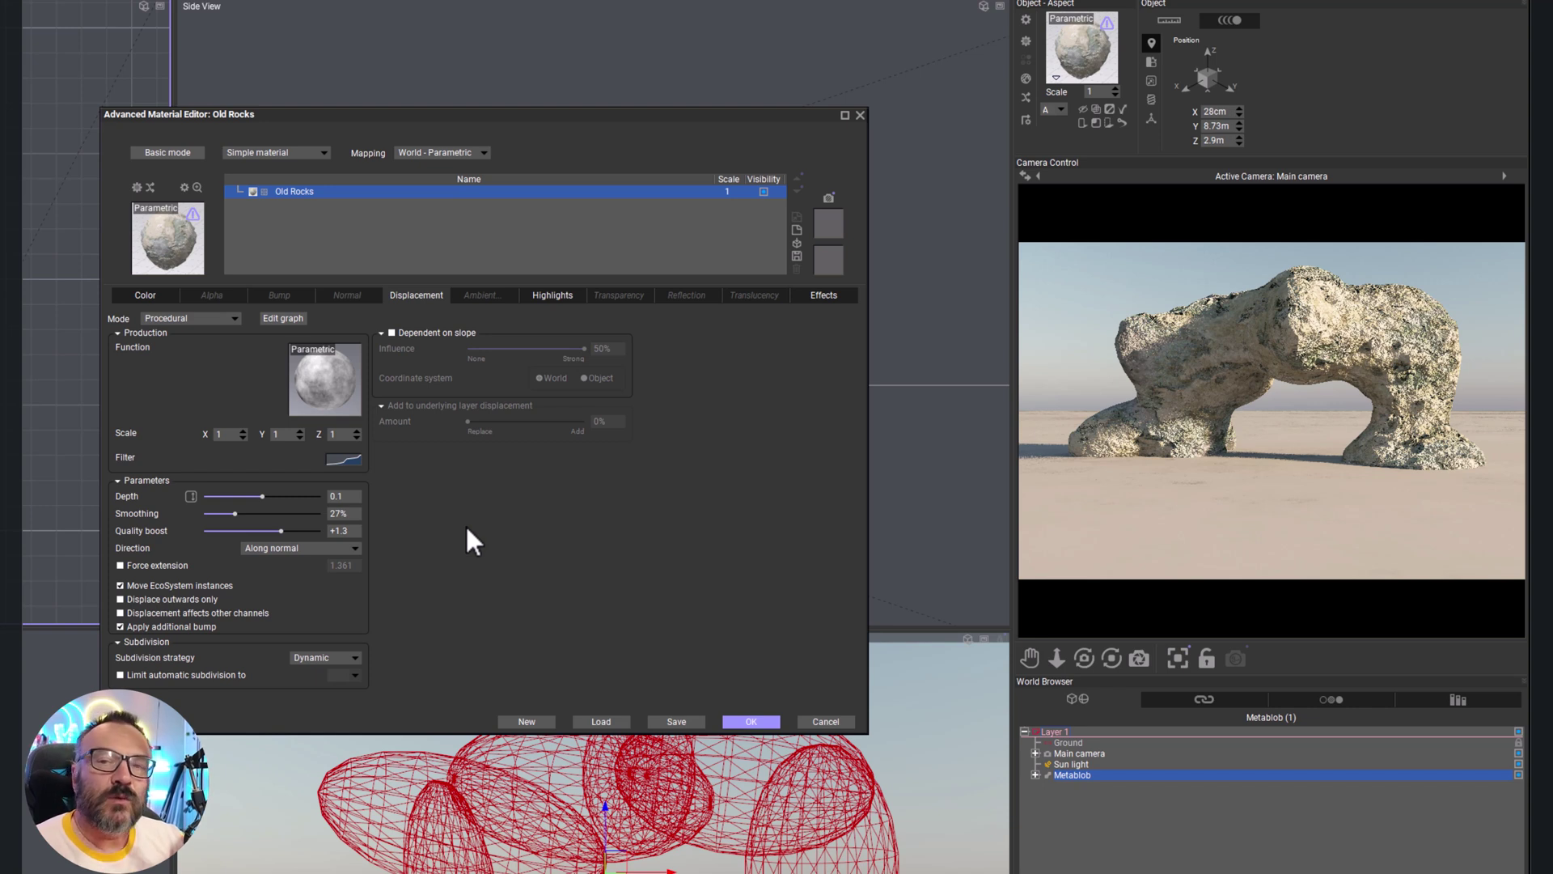
pyautogui.click(487, 297)
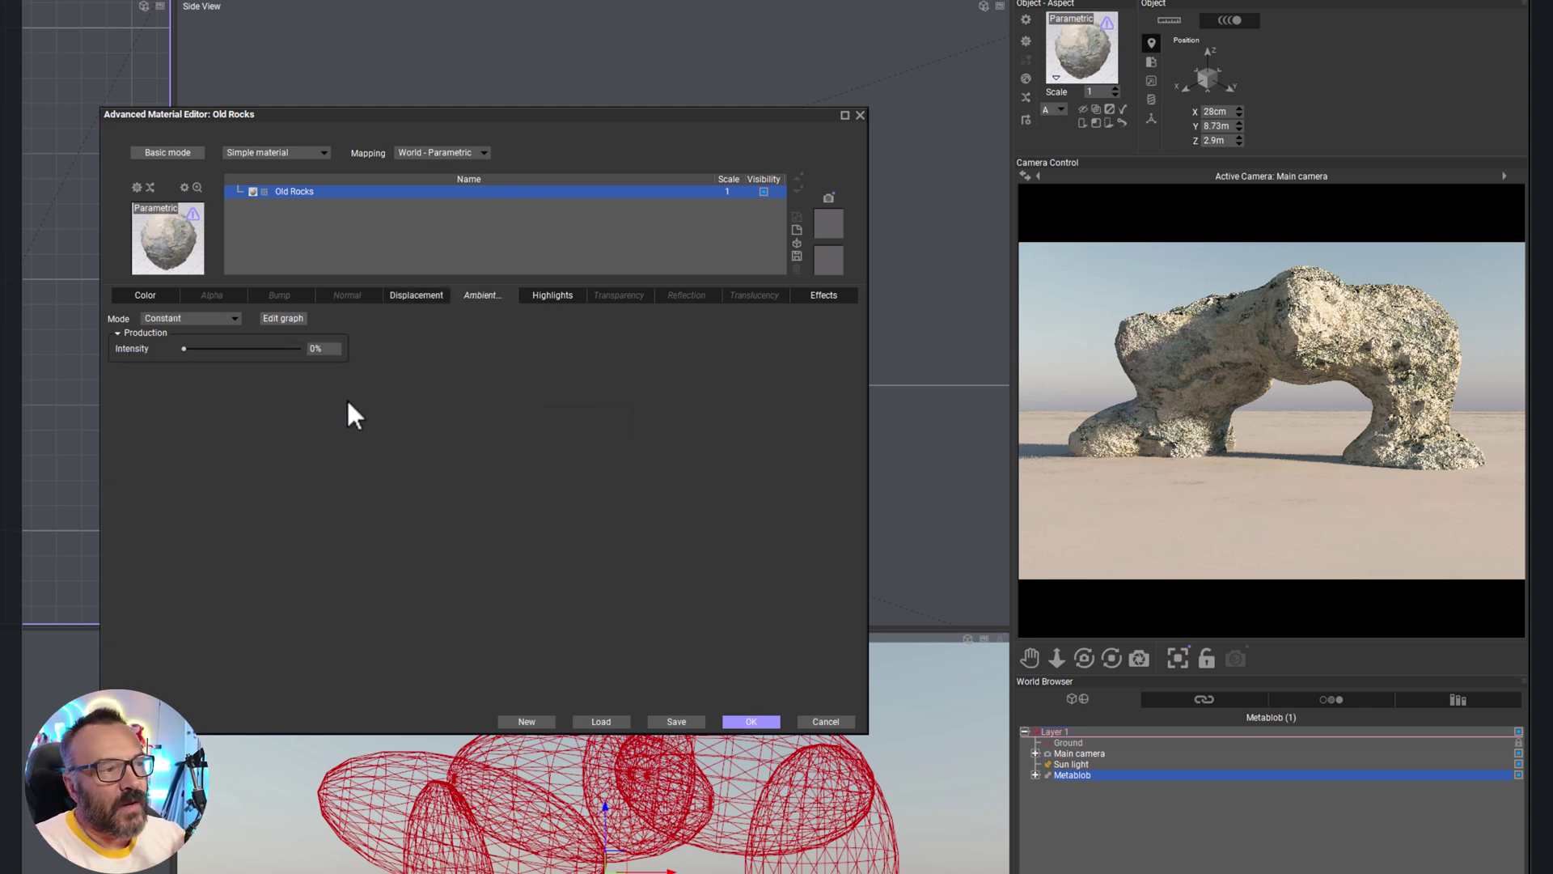
pyautogui.click(539, 295)
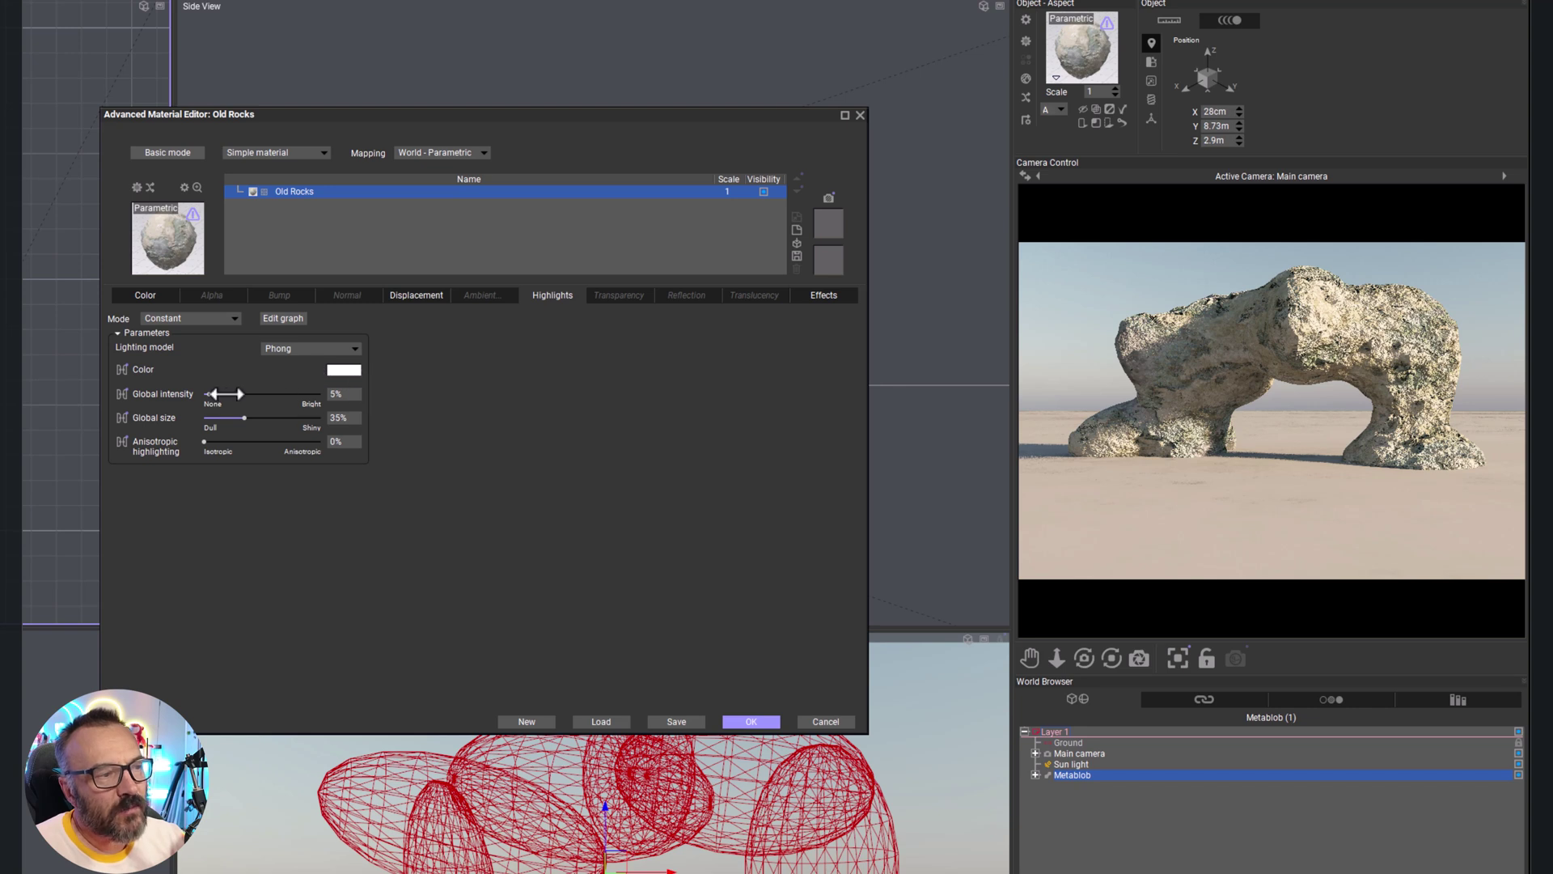
pyautogui.moveTo(208, 394); pyautogui.dragTo(303, 398)
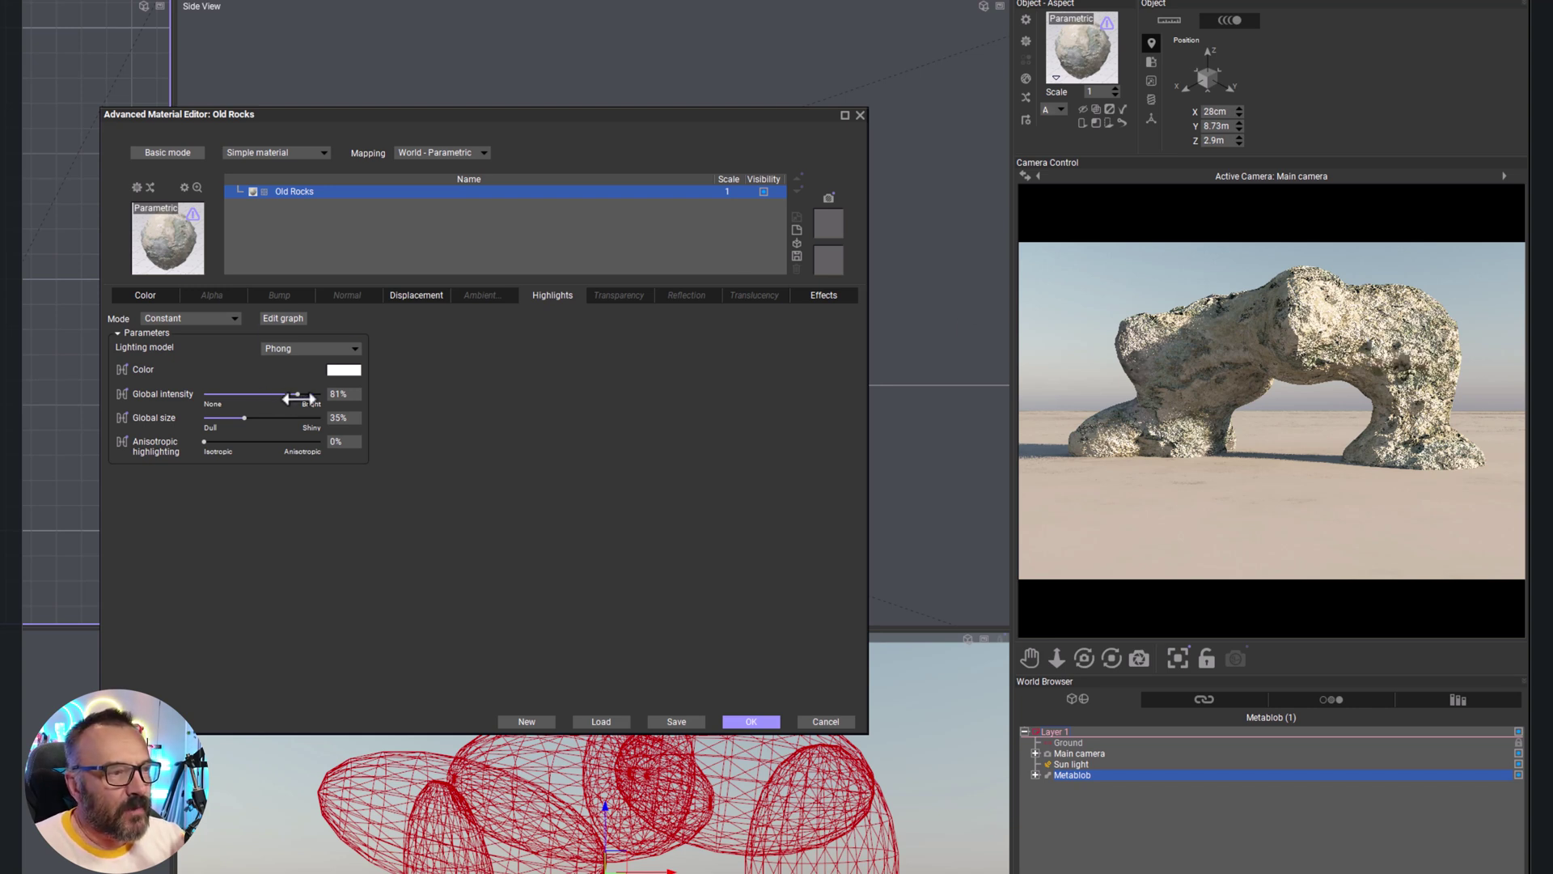
pyautogui.moveTo(299, 396); pyautogui.dragTo(220, 417)
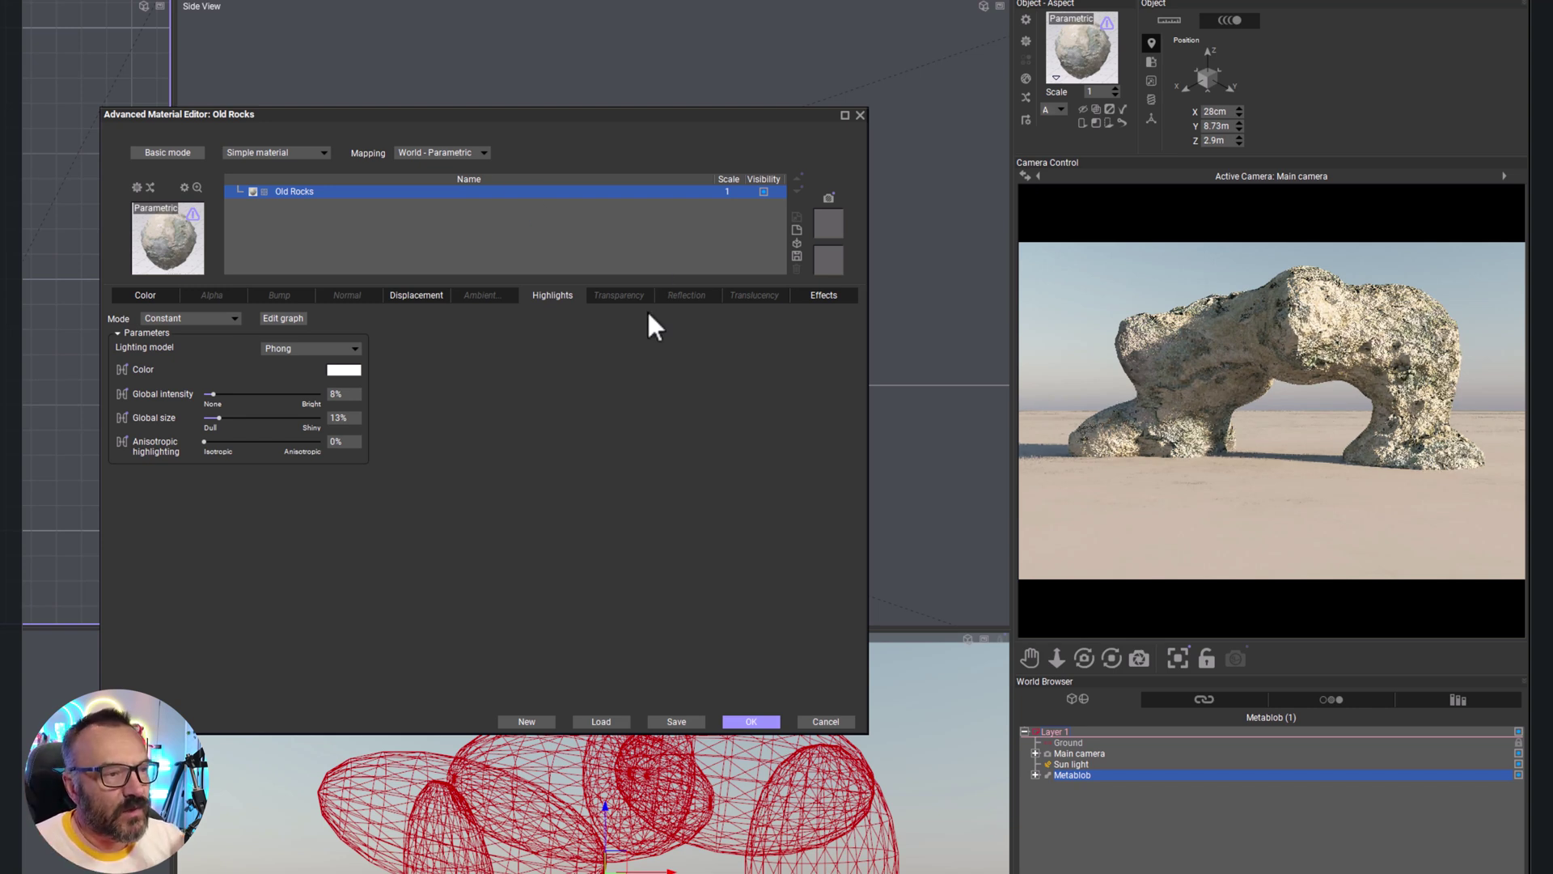
# - Check the Transparency settings, and try 100% global reflectivity combined with the metallic color reflected light effect on the material
pyautogui.click(628, 295)
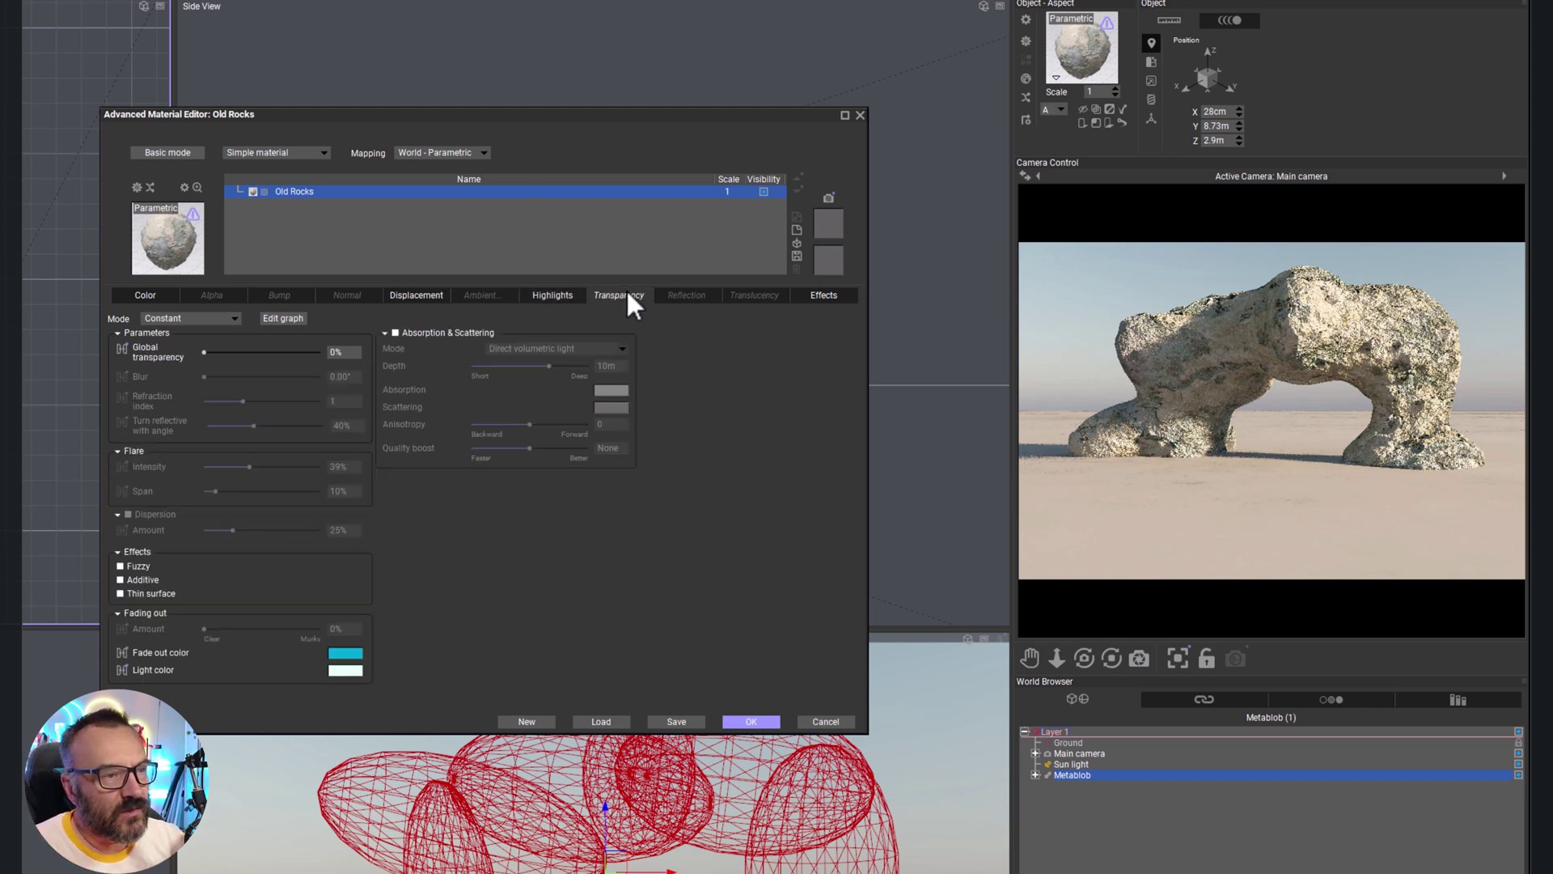
pyautogui.click(687, 296)
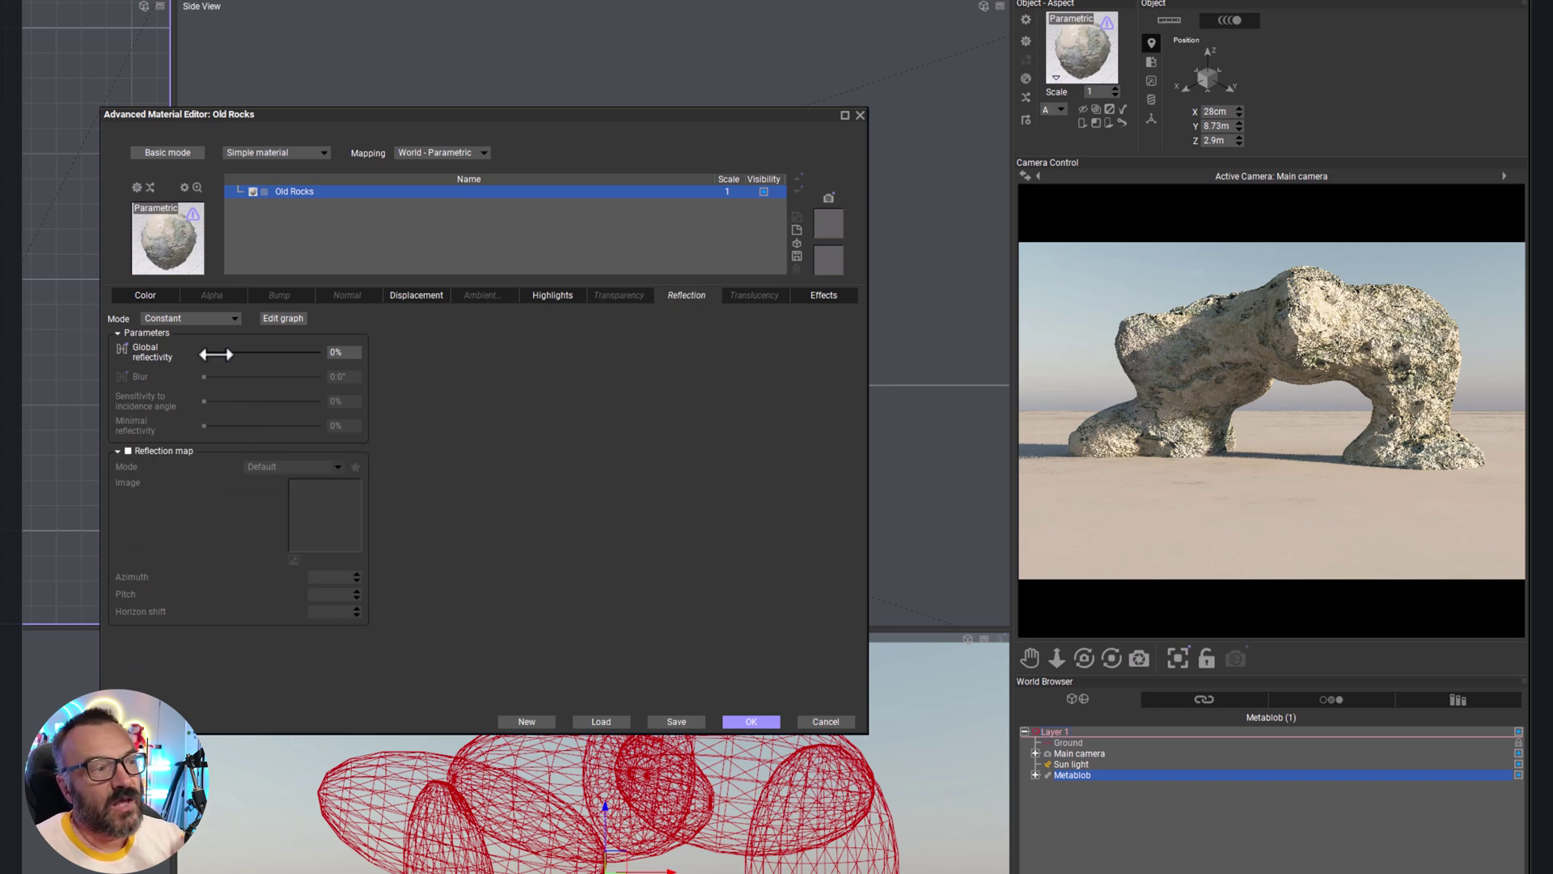
pyautogui.moveTo(215, 354); pyautogui.dragTo(347, 355)
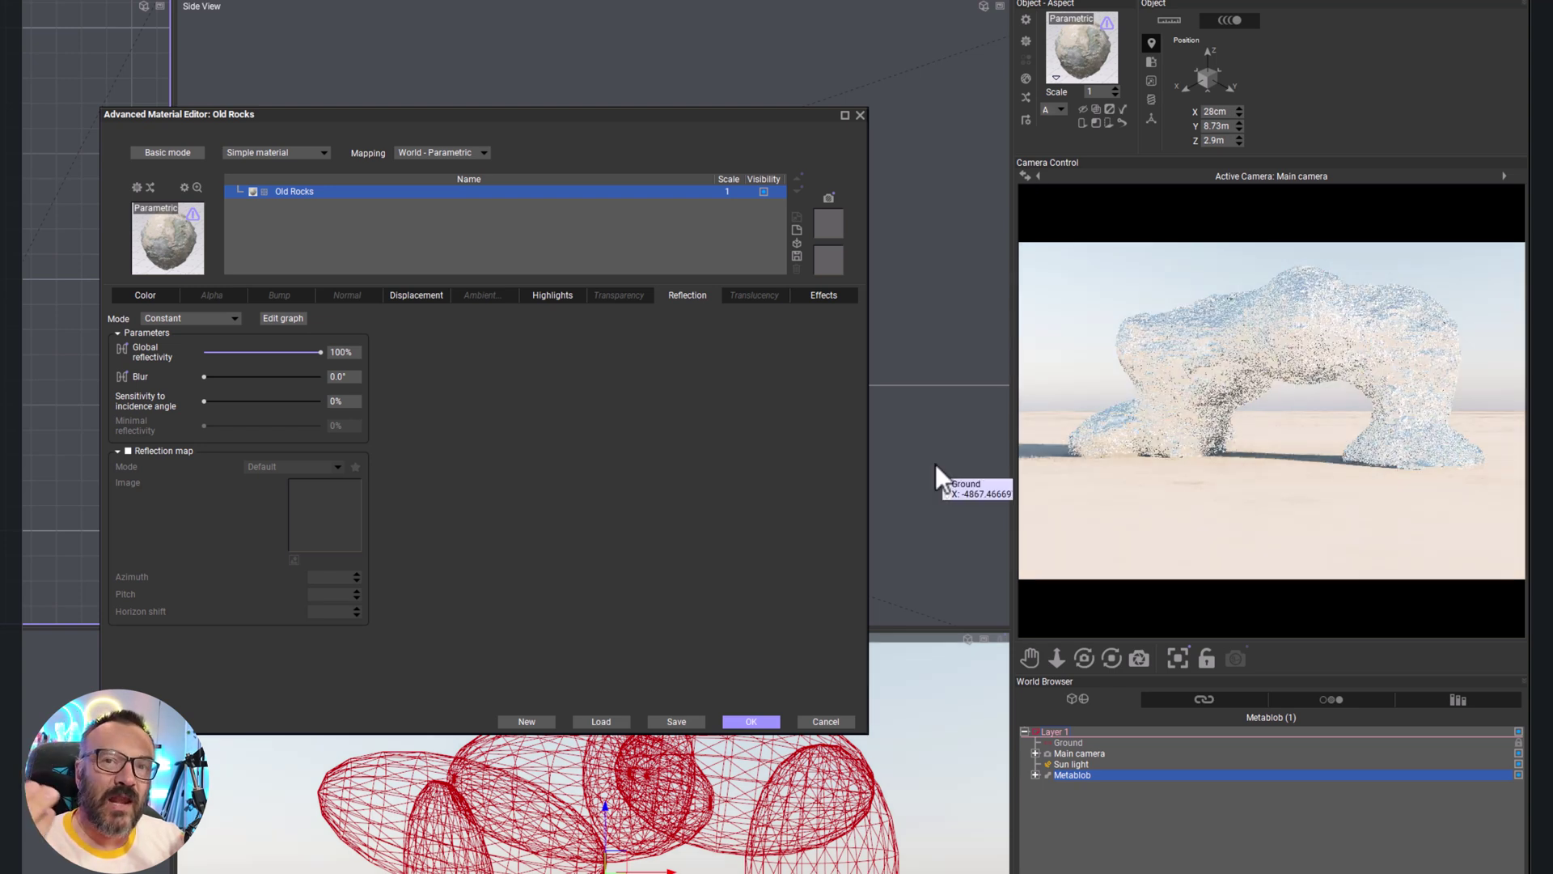
pyautogui.click(832, 293)
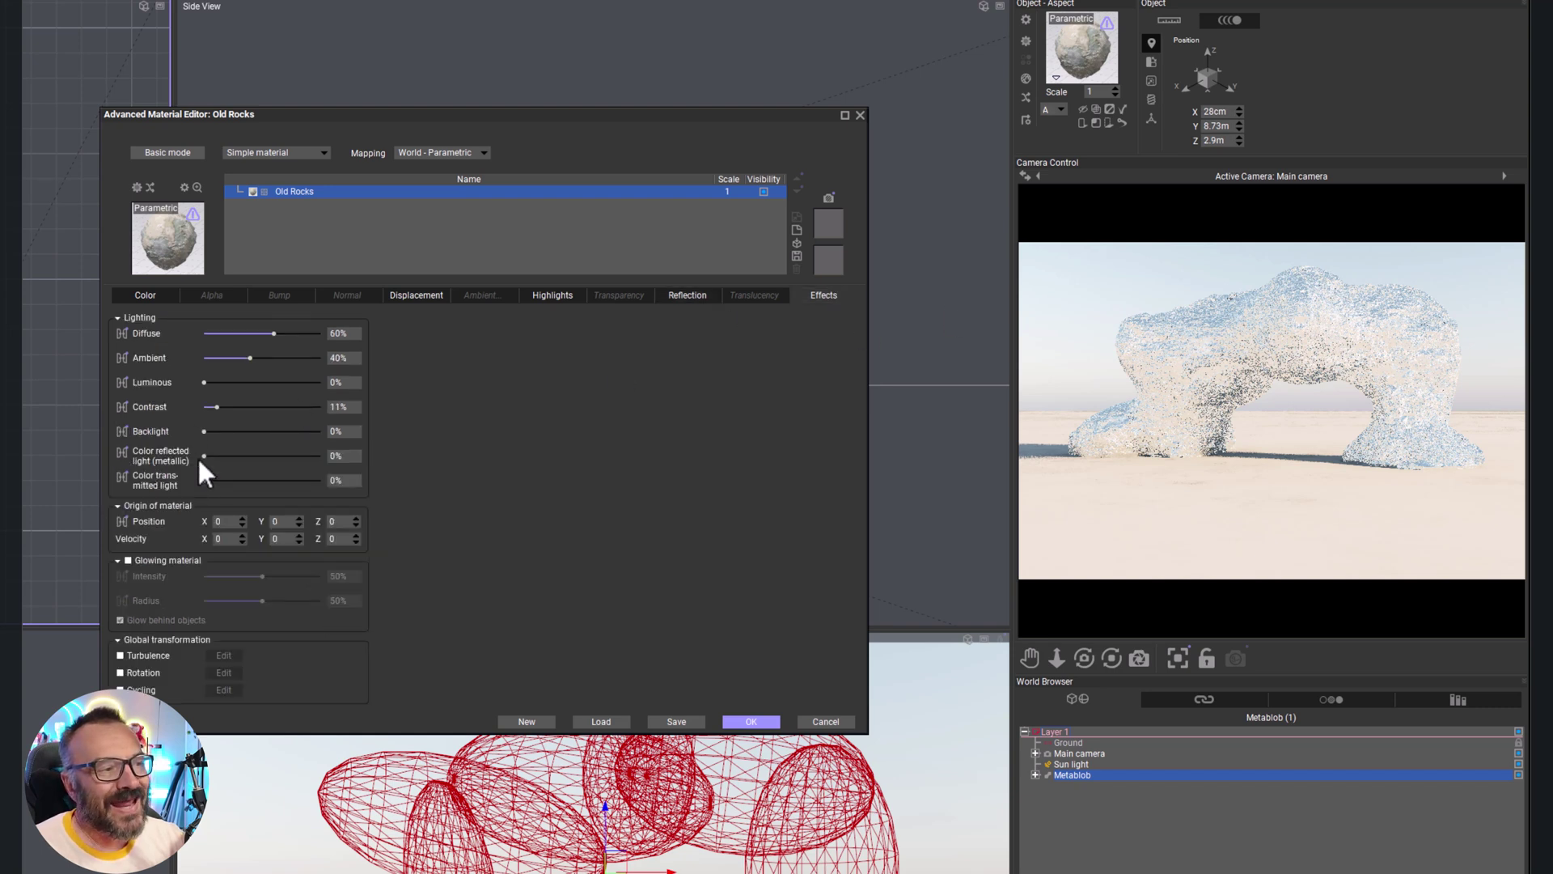
pyautogui.moveTo(204, 456); pyautogui.dragTo(393, 449)
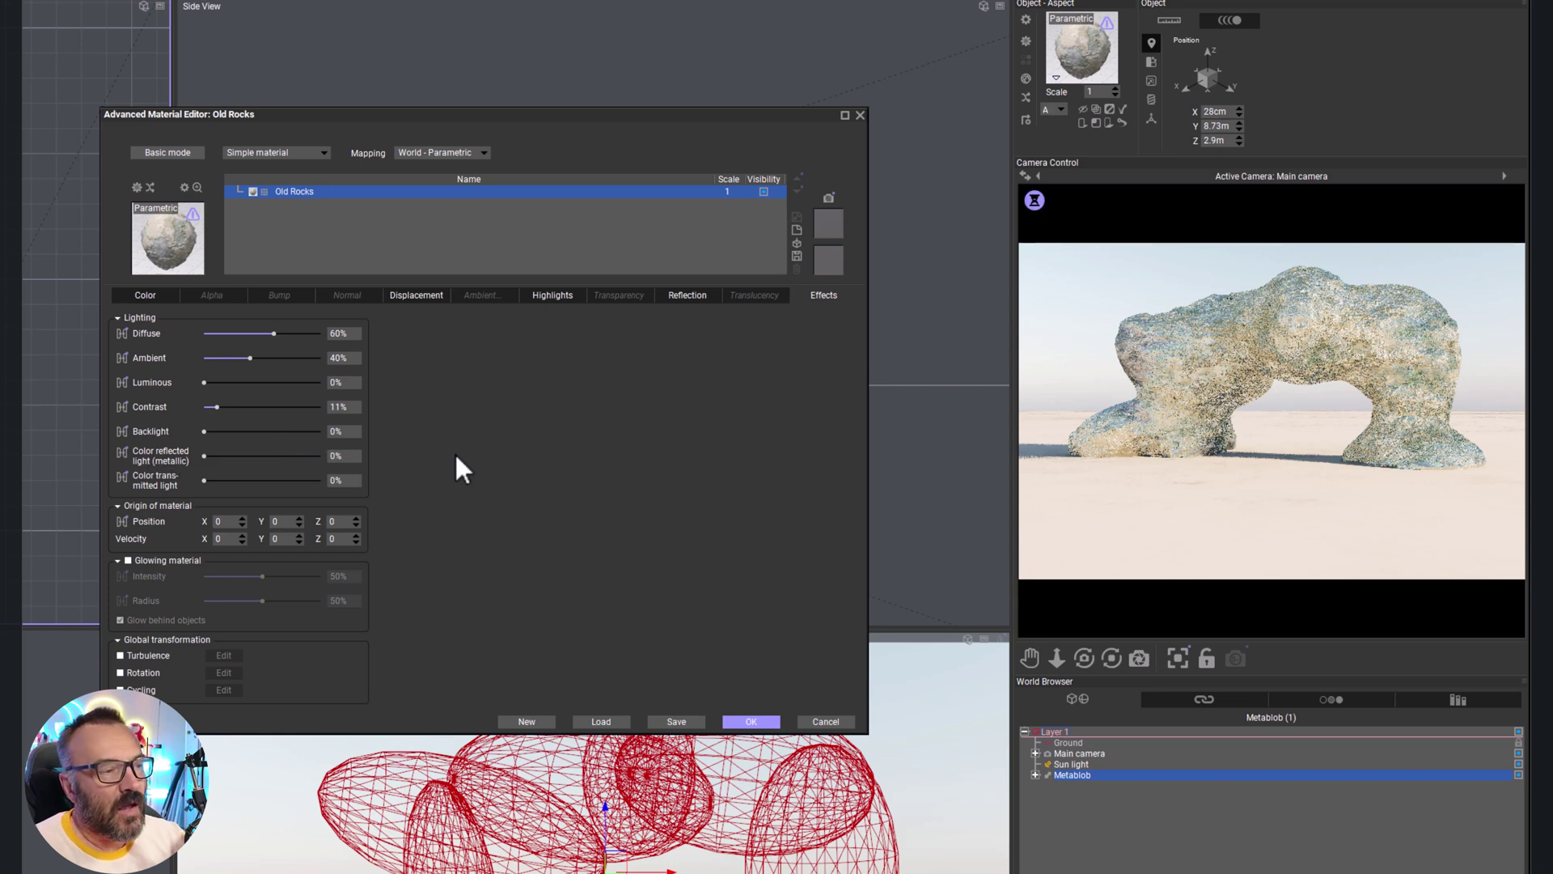
# - Try 40% global reflectivity on the rock material, and return the reflectivity to 0%
pyautogui.click(678, 299)
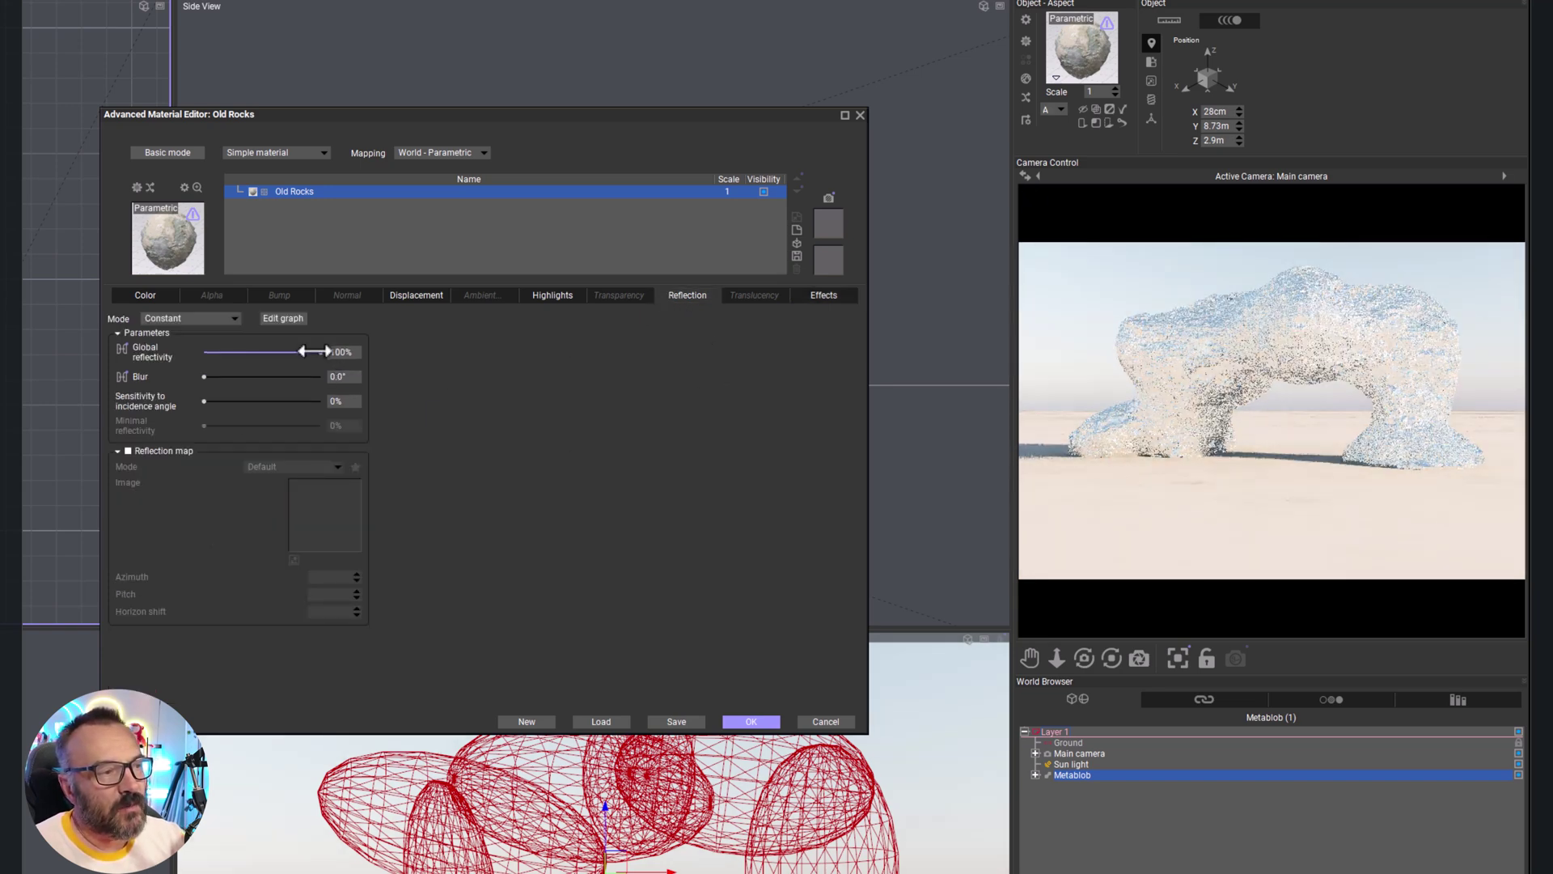
pyautogui.moveTo(321, 351); pyautogui.dragTo(253, 354)
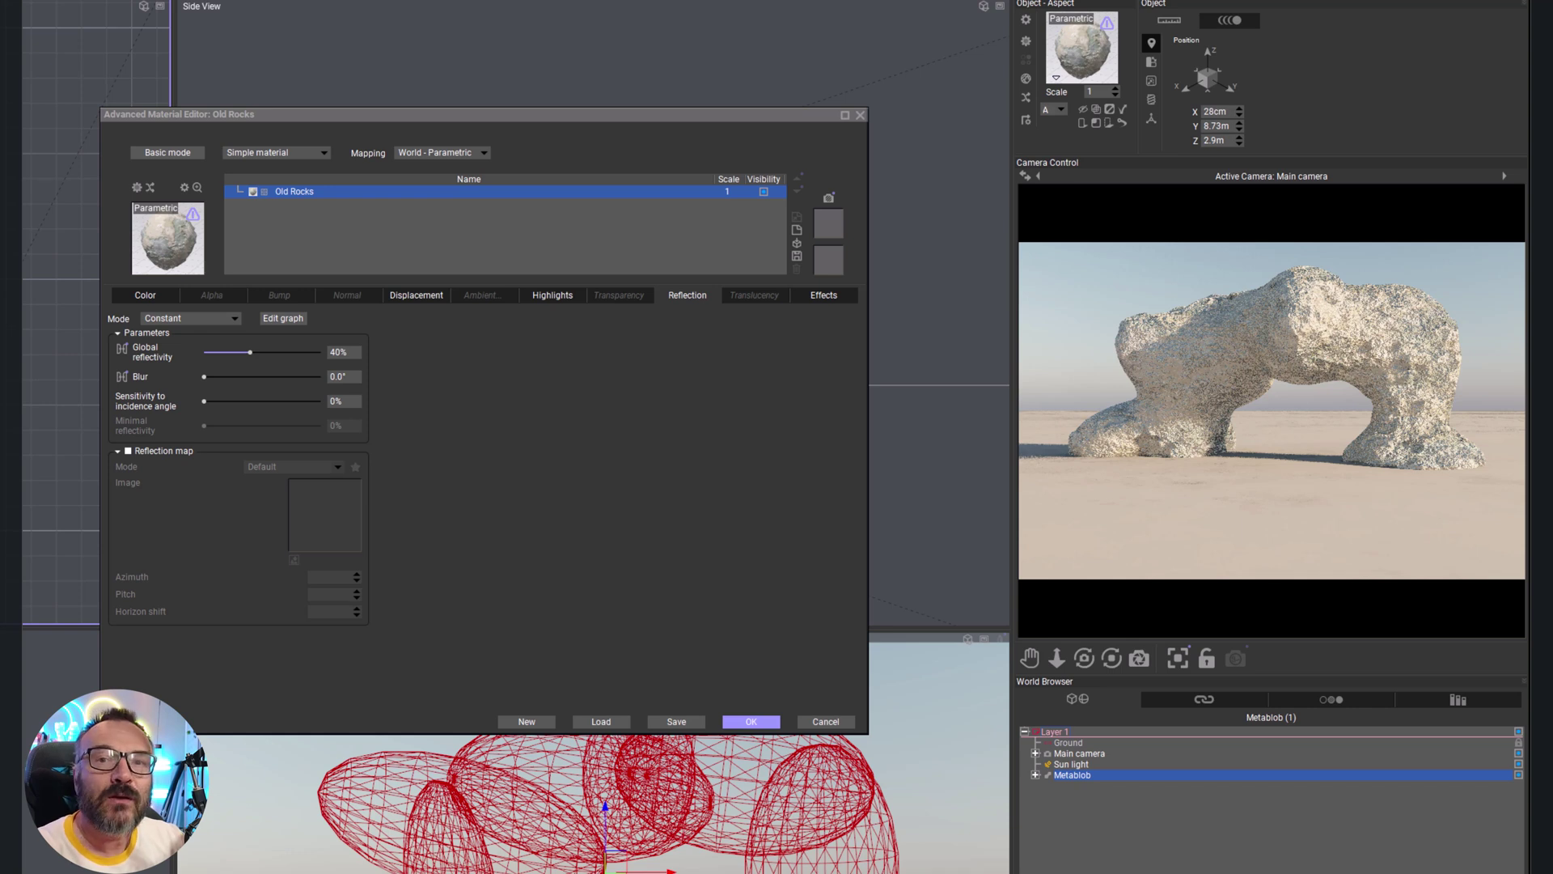
pyautogui.moveTo(250, 352); pyautogui.dragTo(204, 353)
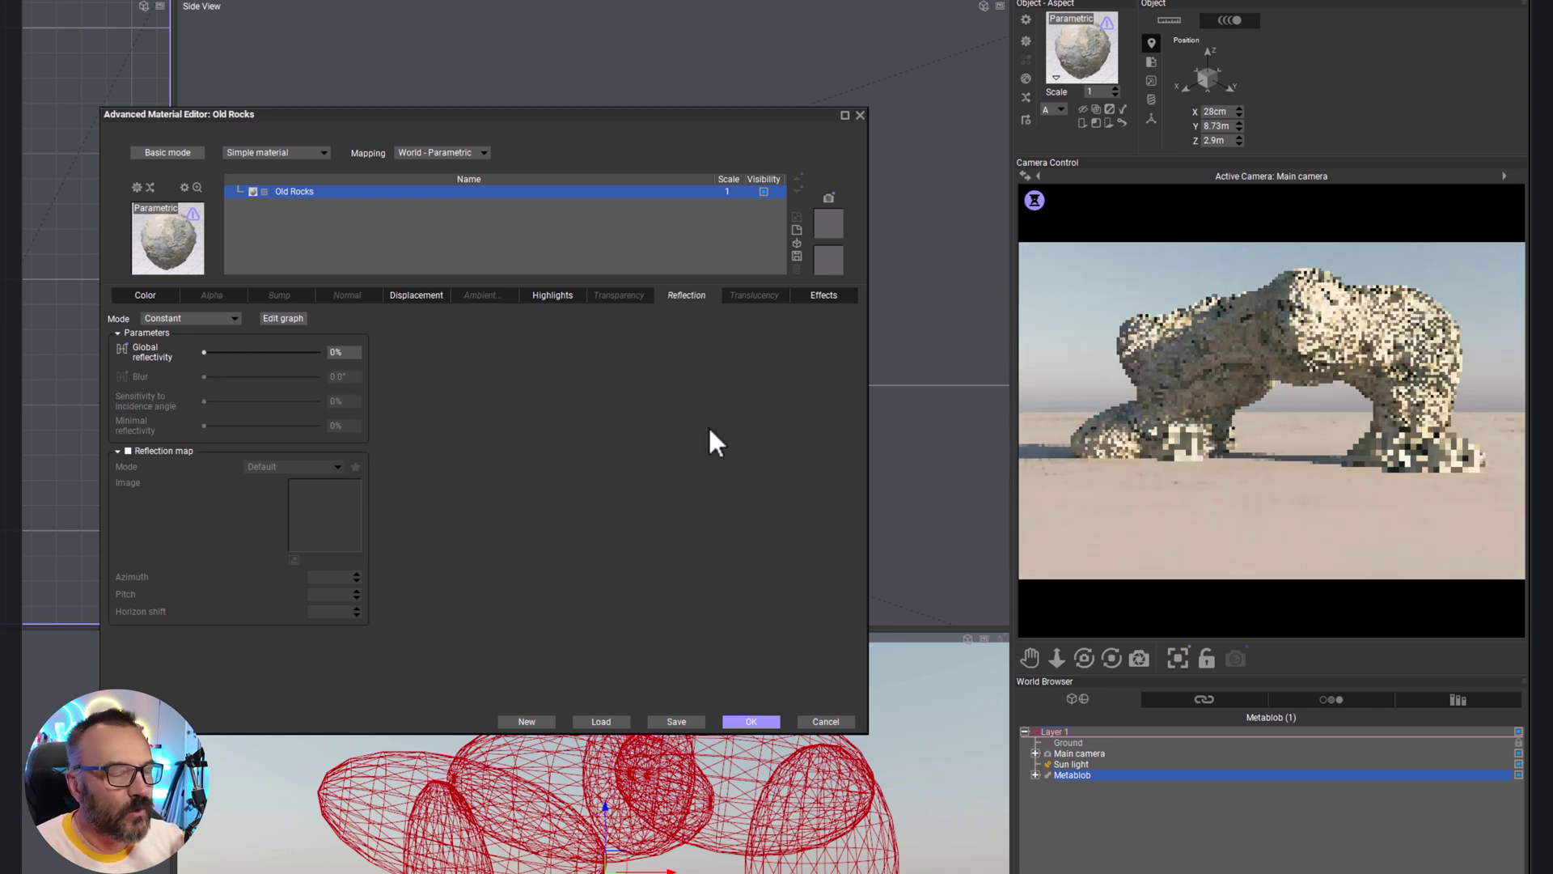
# - Examine the material's Effects, Reflection and Translucency settings without changing them
pyautogui.click(825, 296)
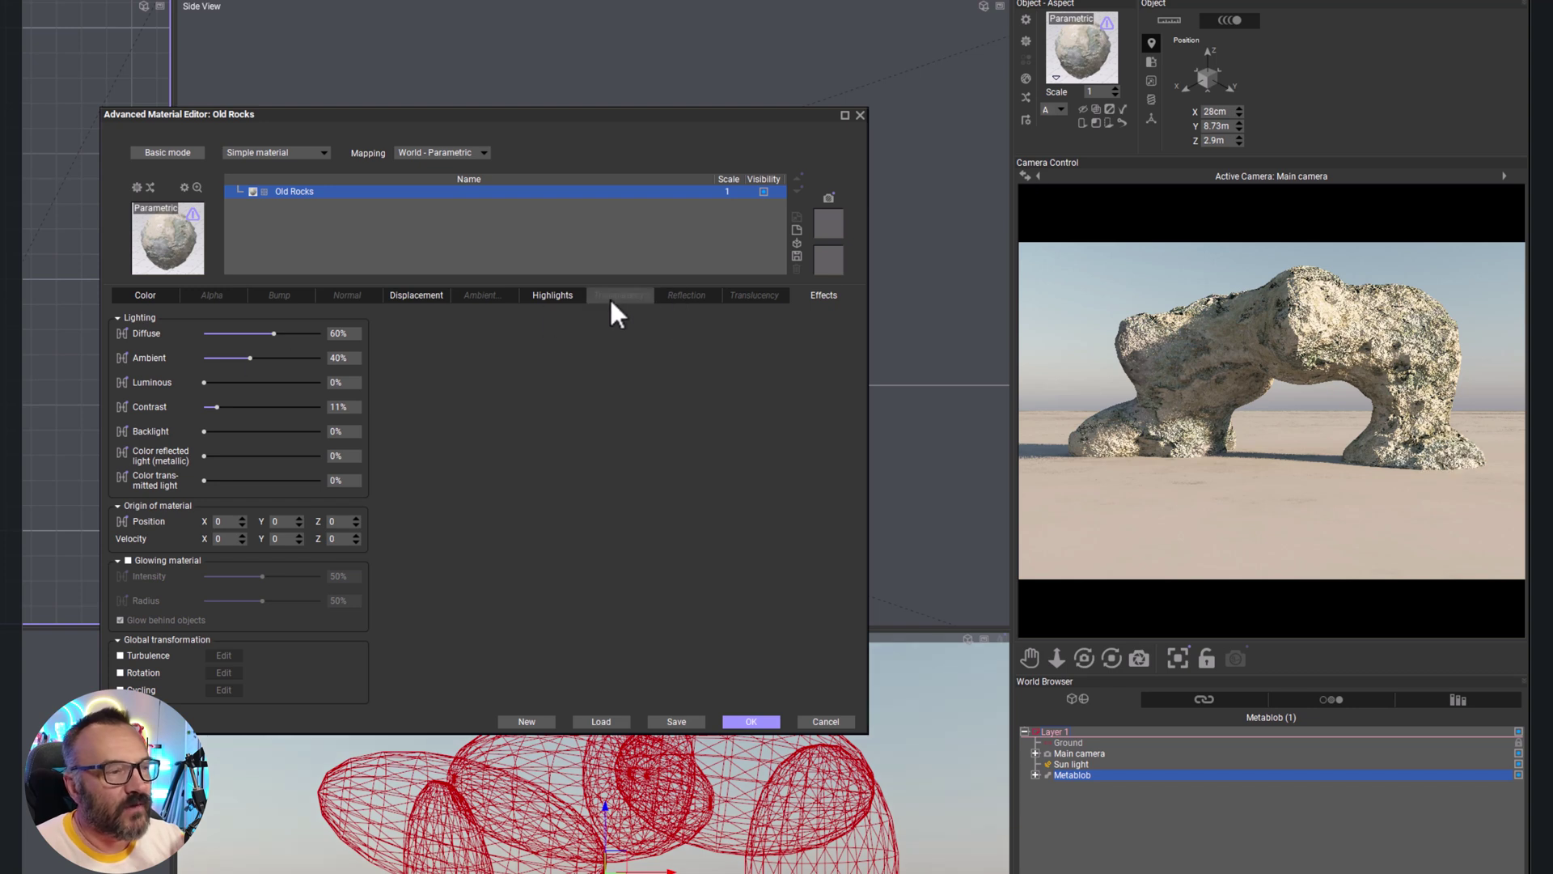
pyautogui.click(680, 296)
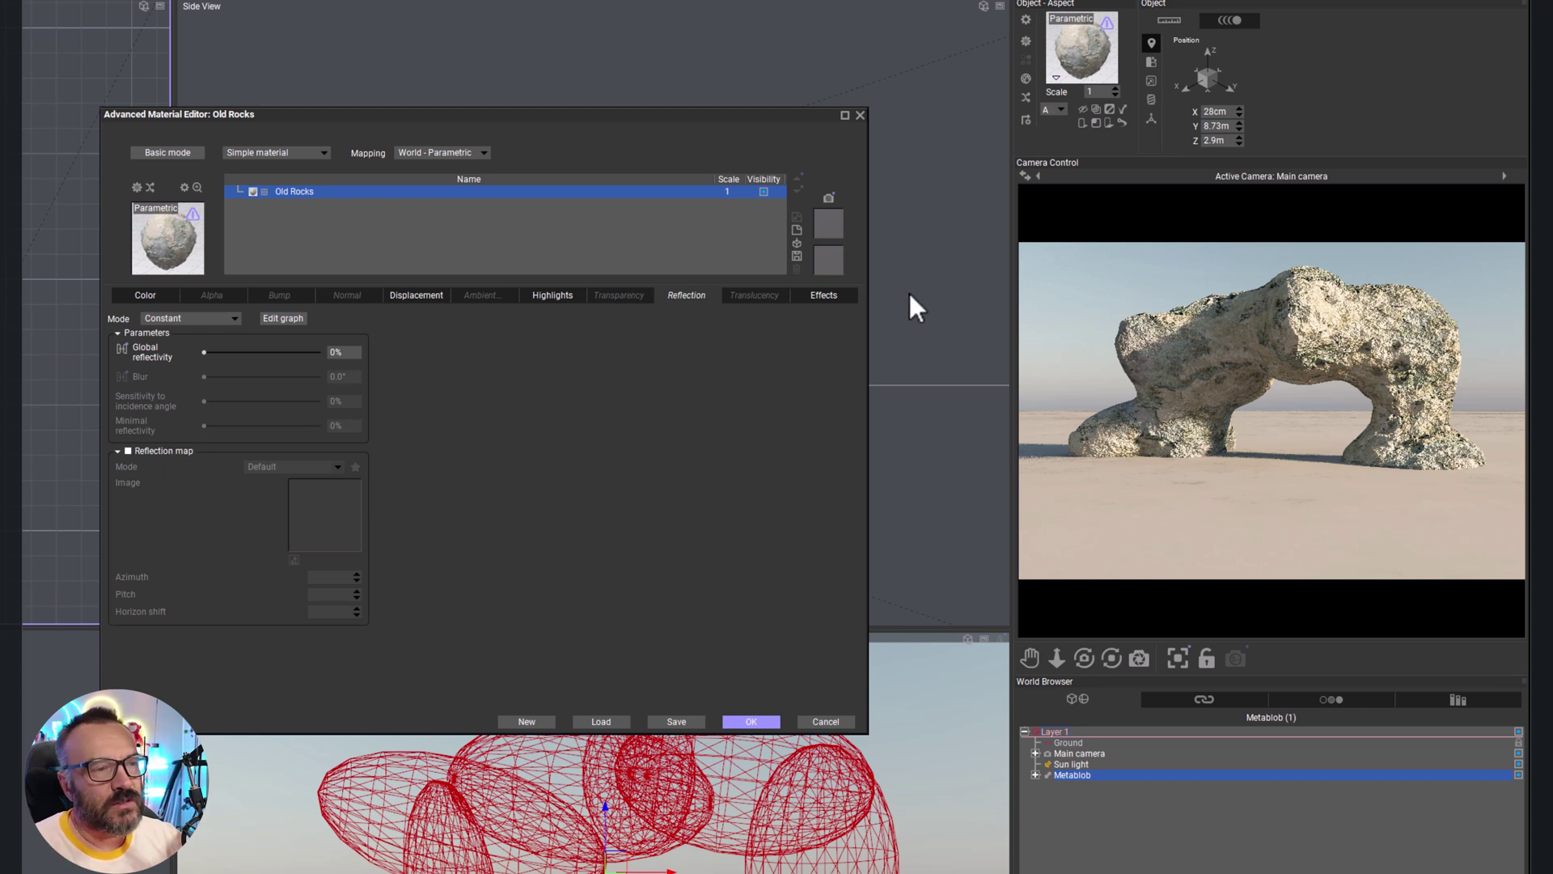
pyautogui.click(757, 295)
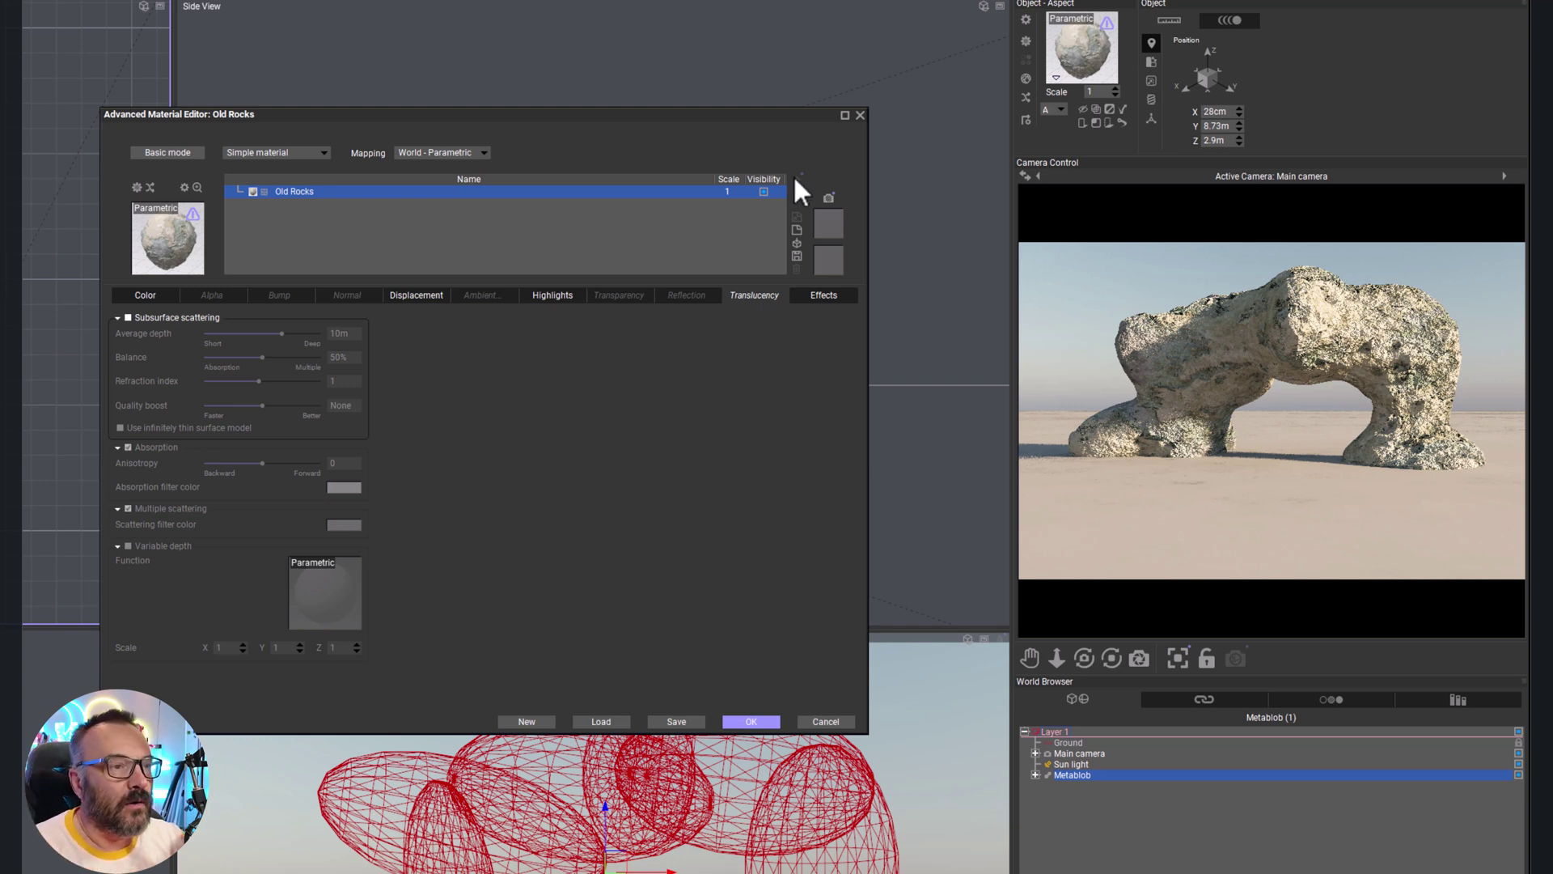
pyautogui.click(825, 296)
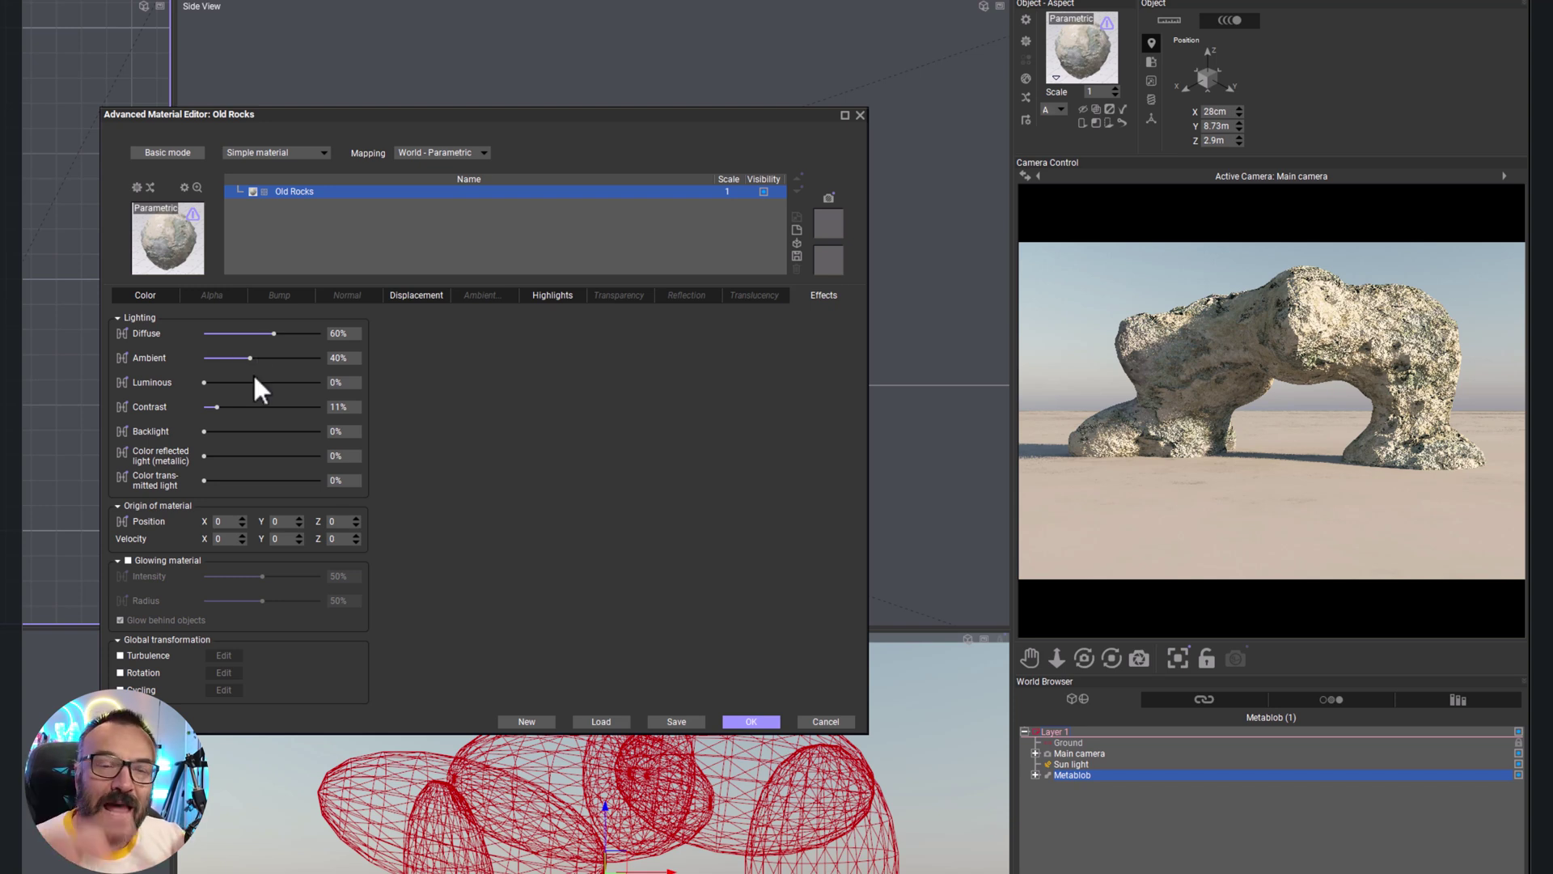
# - Test the material's Luminous effect at full strength, reset it to 0%, and accept the Old Rocks material
pyautogui.moveTo(209, 382); pyautogui.dragTo(411, 379)
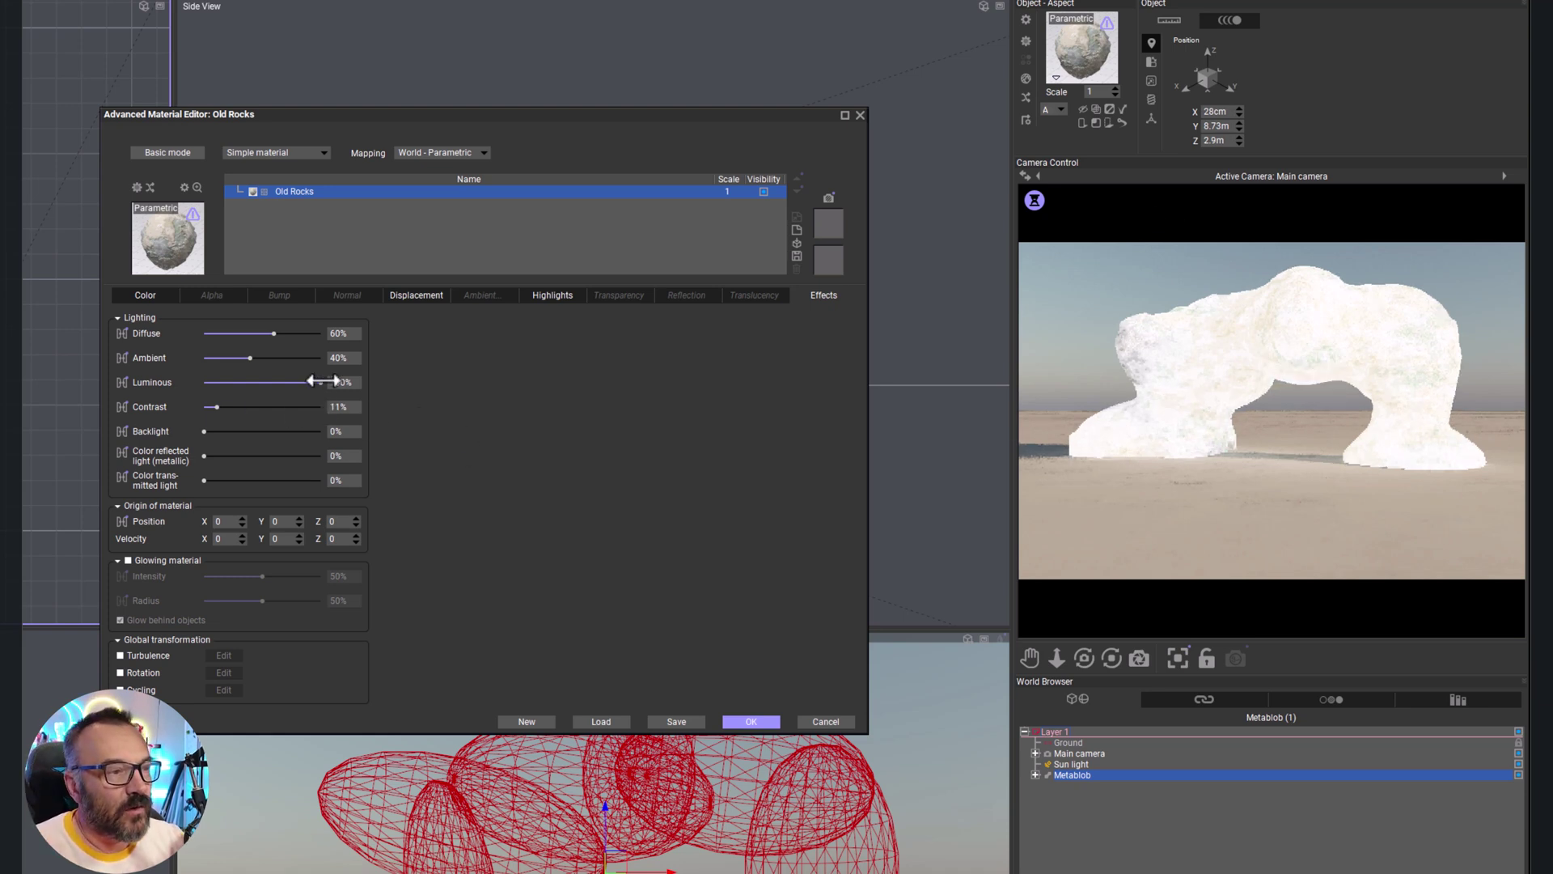
pyautogui.moveTo(316, 397); pyautogui.dragTo(164, 397)
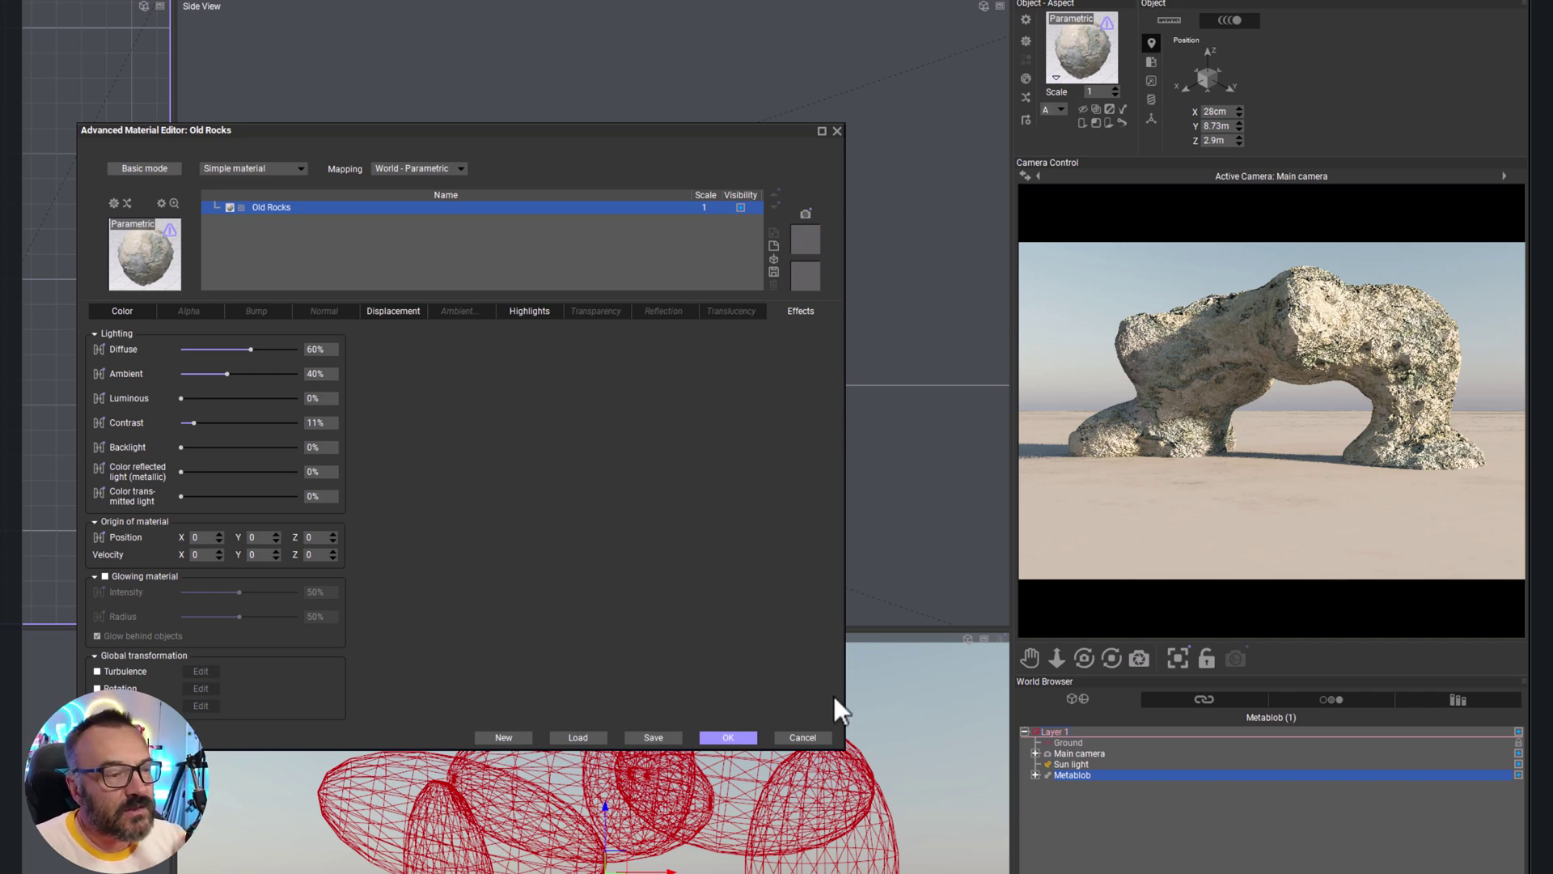
pyautogui.click(743, 737)
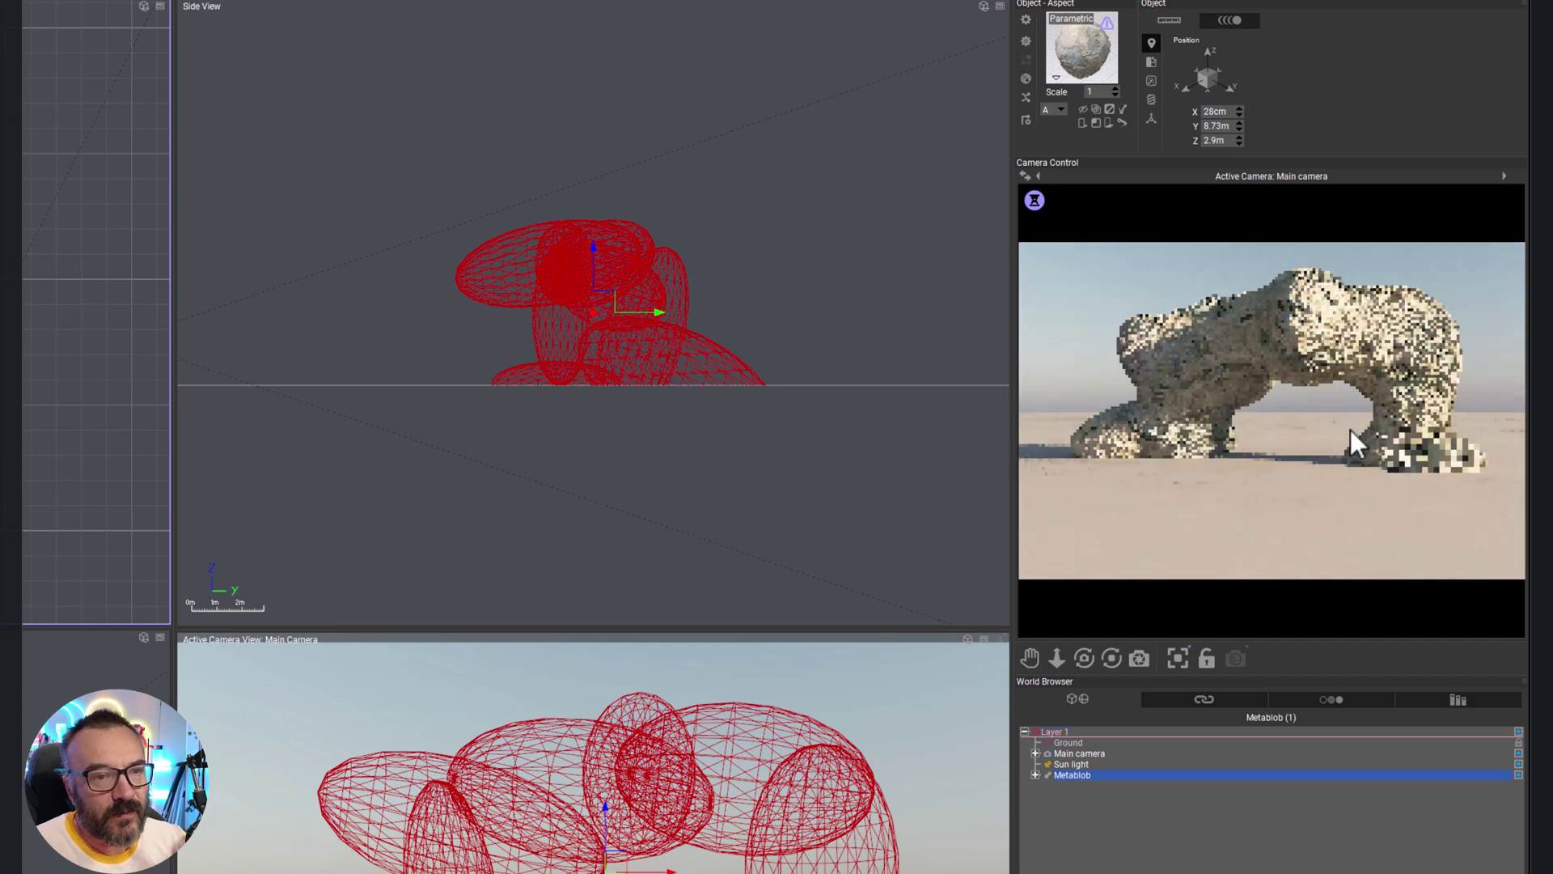
# - Move the main camera closer to the arch and slightly higher, and tilt it to frame the whole rock
pyautogui.click(1104, 731)
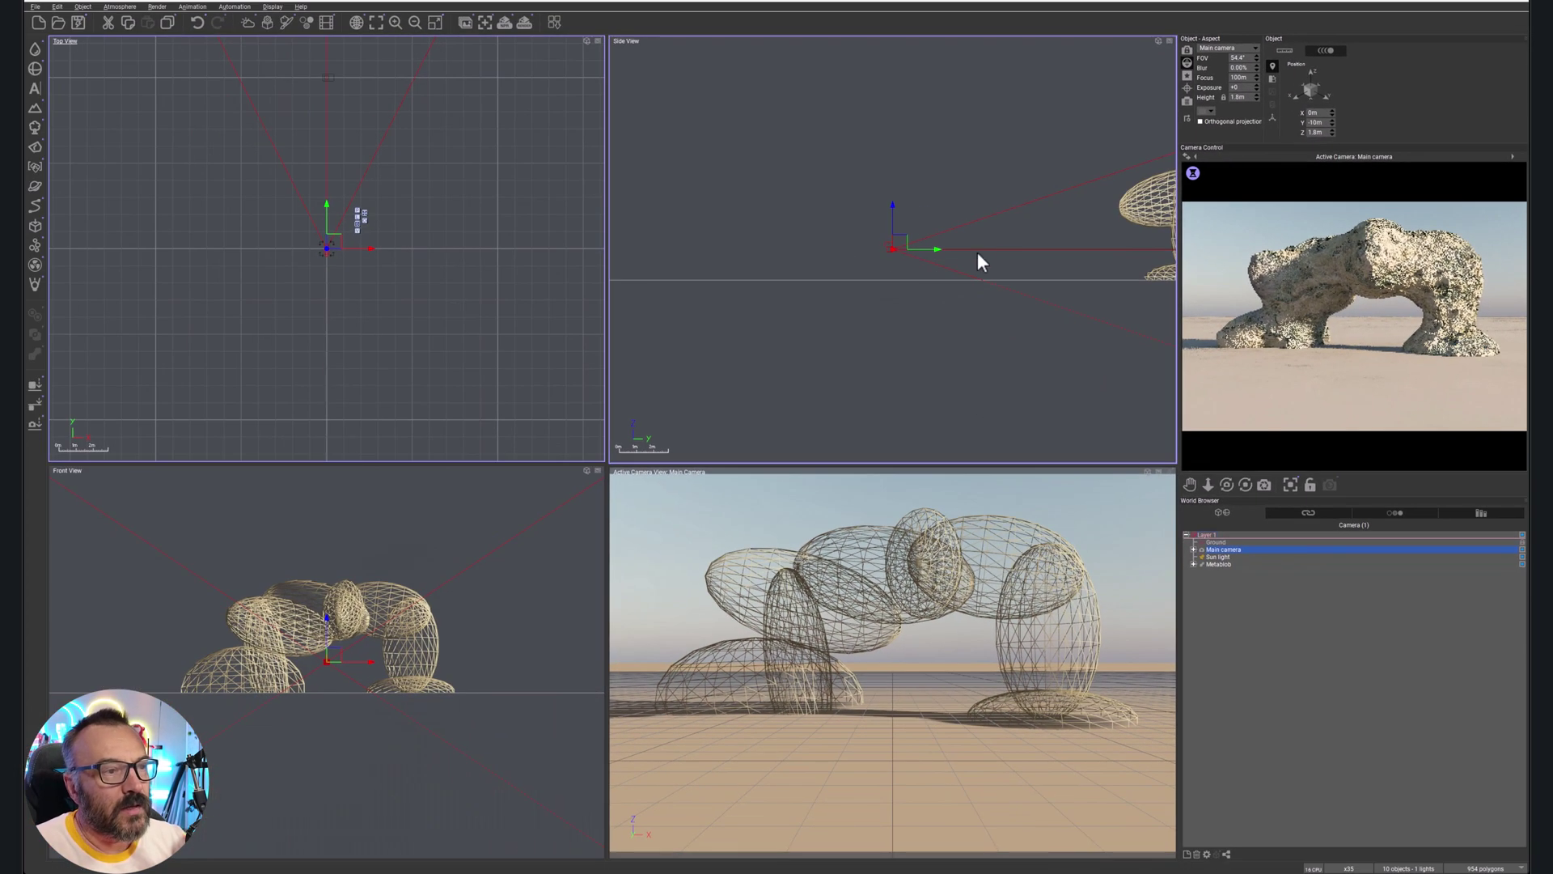
pyautogui.moveTo(864, 248); pyautogui.dragTo(911, 245)
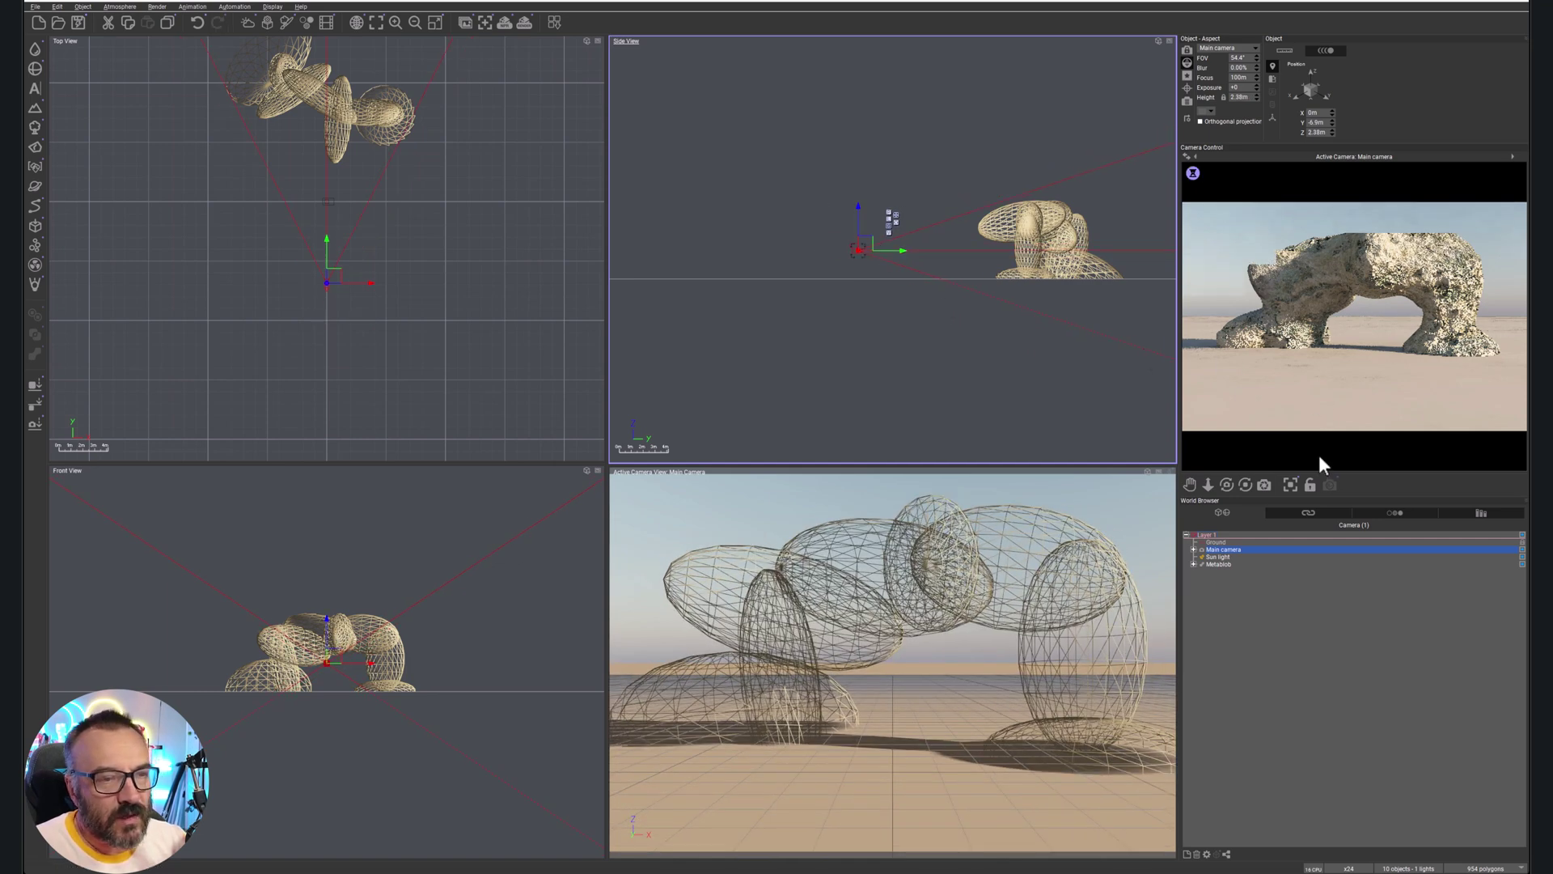
pyautogui.moveTo(1228, 485); pyautogui.dragTo(1228, 468)
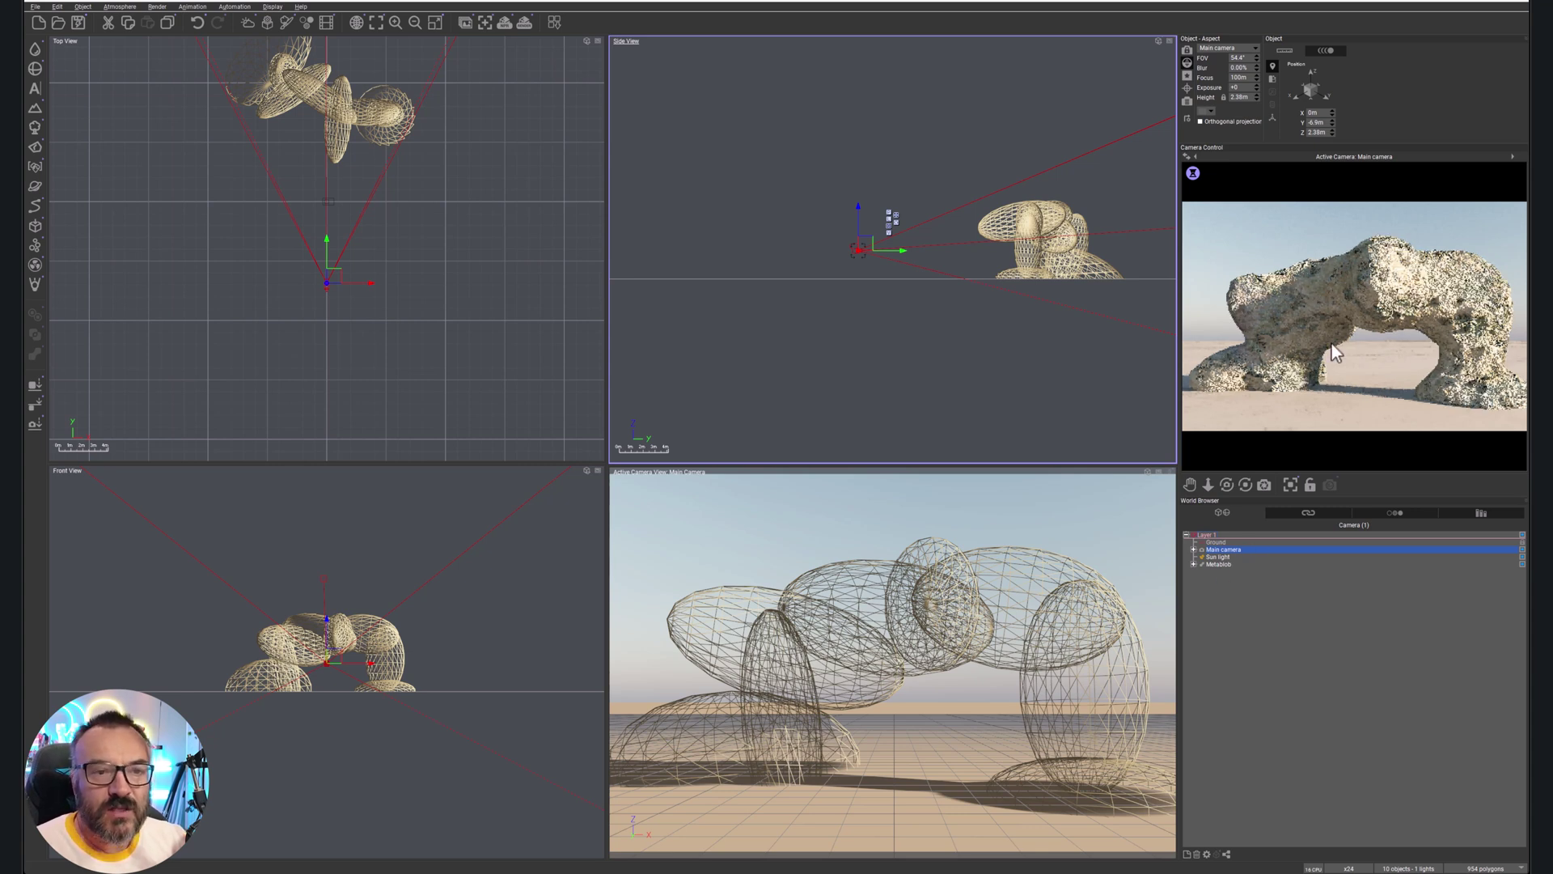
# - Select Sphere6 inside the metablob, rotate it across the arch, stretch it lengthwise and shift it slightly to reshape the rock
pyautogui.click(1193, 564)
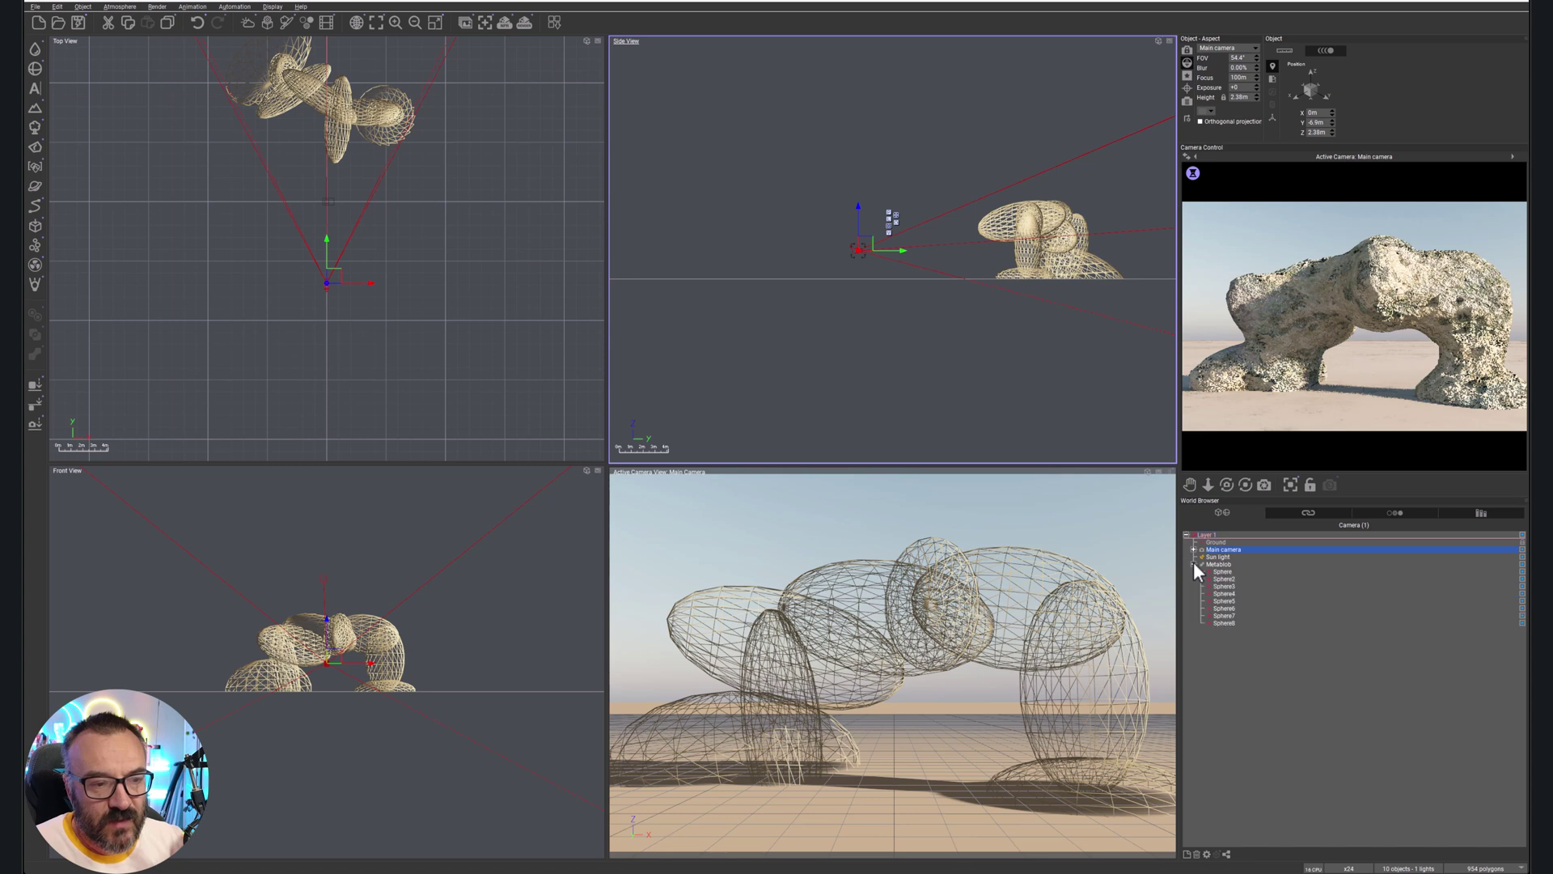
pyautogui.click(1226, 608)
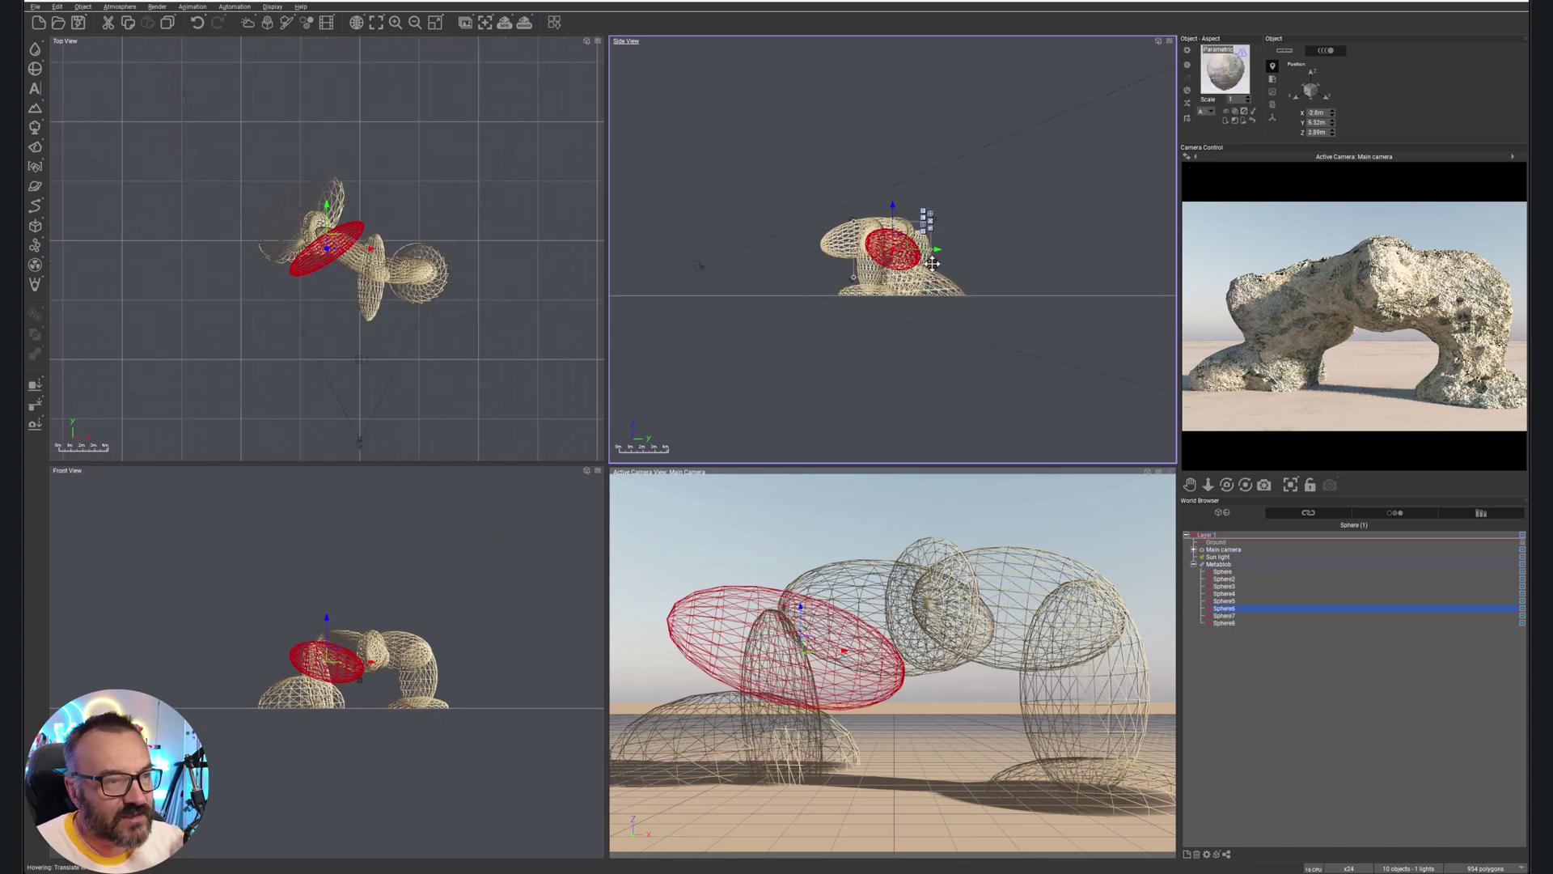
pyautogui.moveTo(937, 279); pyautogui.dragTo(753, 231)
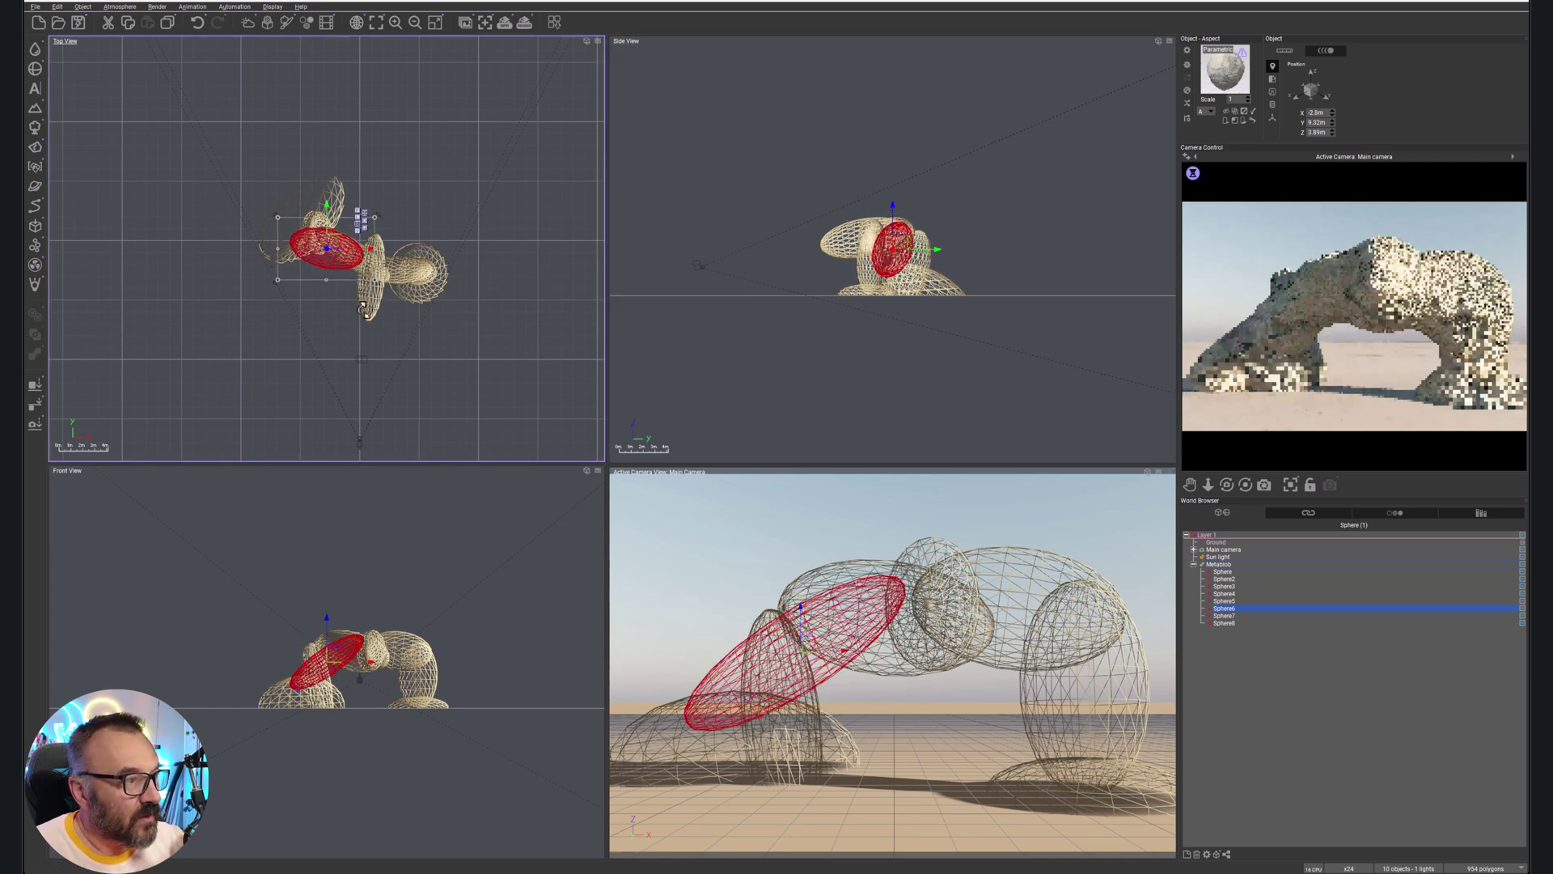
pyautogui.moveTo(285, 283); pyautogui.dragTo(284, 330)
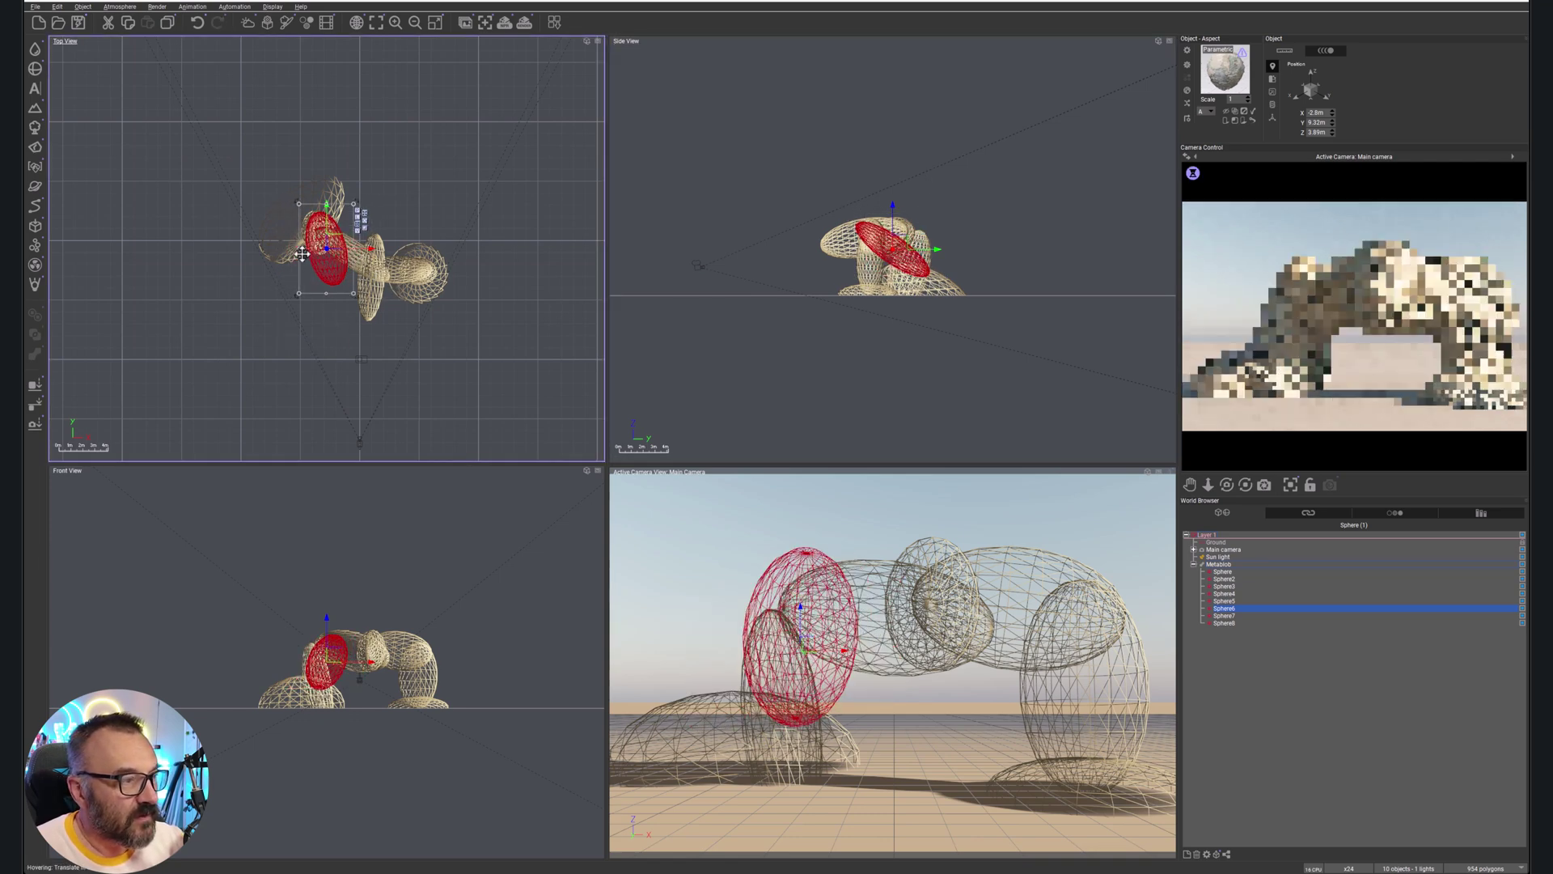
pyautogui.moveTo(330, 246); pyautogui.dragTo(336, 363)
pyautogui.moveTo(339, 292); pyautogui.dragTo(338, 245)
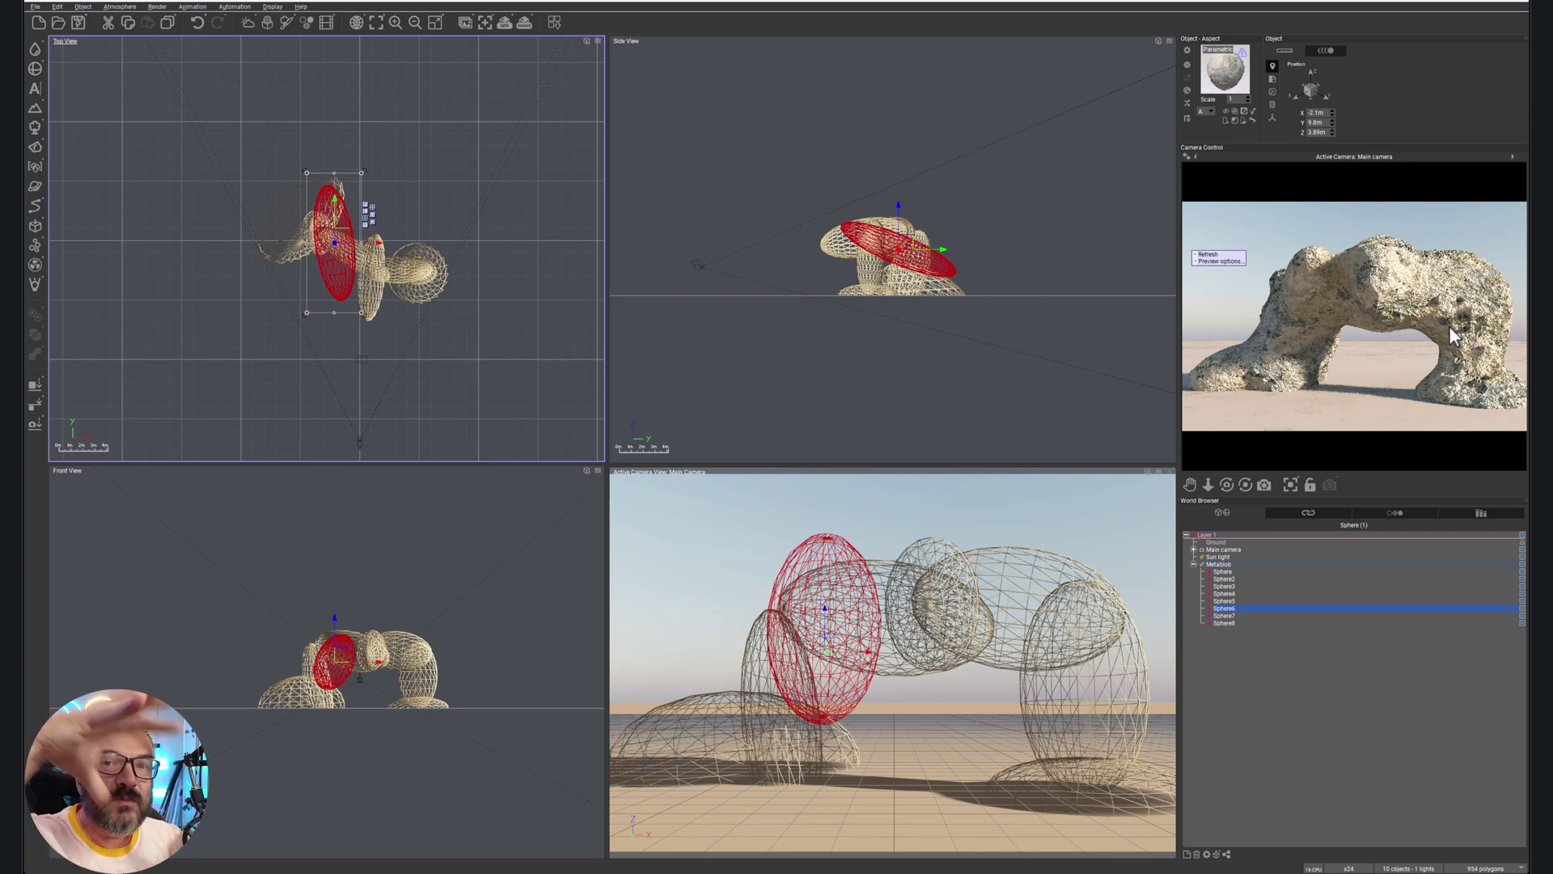
# - Change the Old Rocks material mapping to Object - Parametric, accept it, and collapse the metablob's list of spheres
pyautogui.doubleClick(1220, 87)
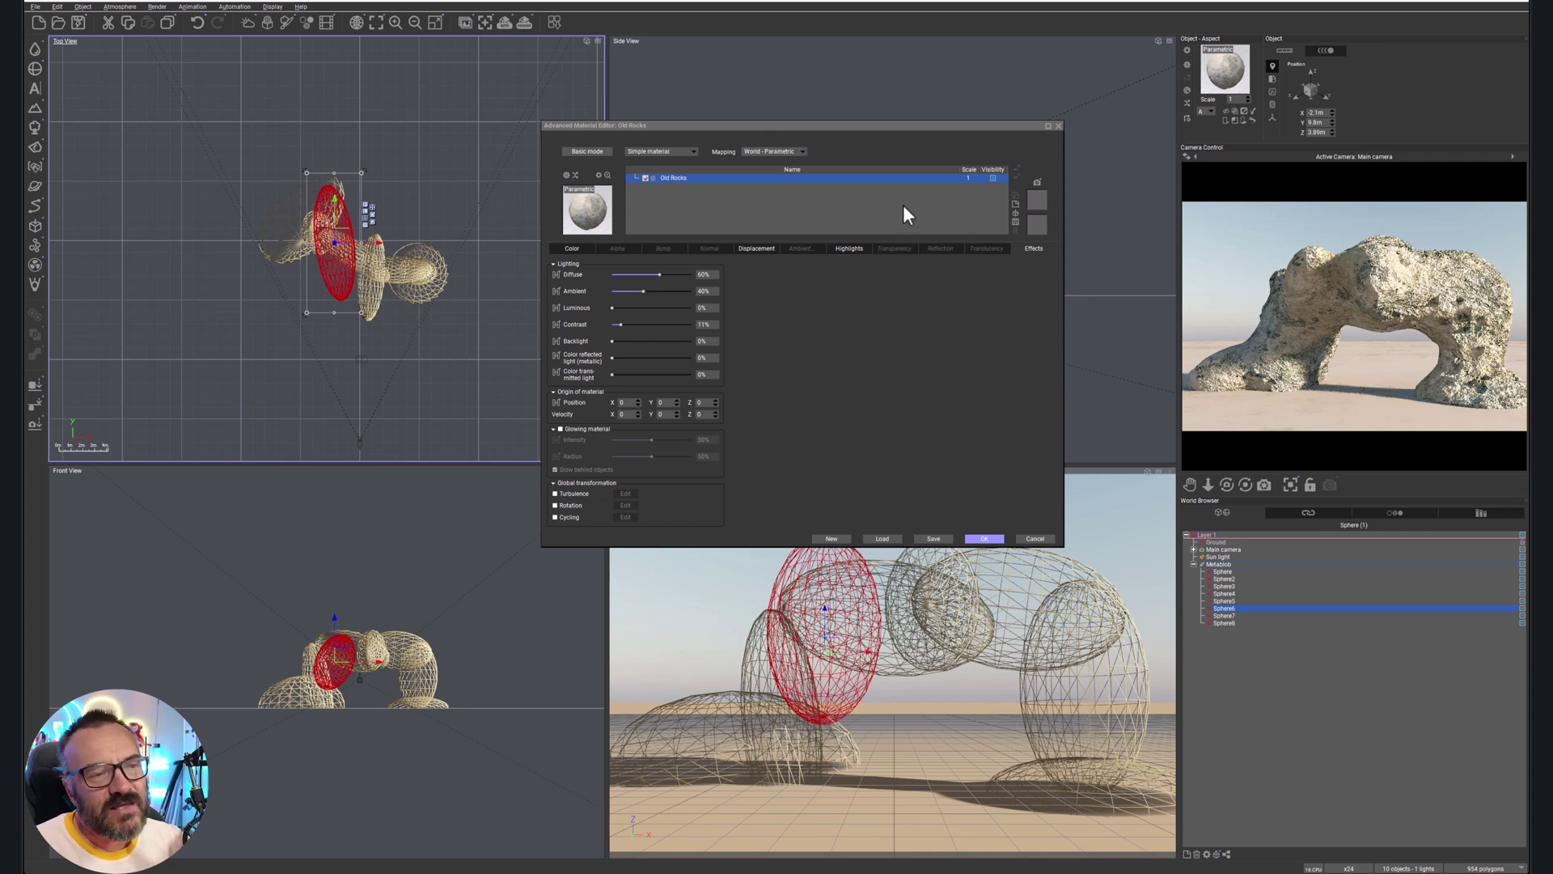
pyautogui.click(804, 151)
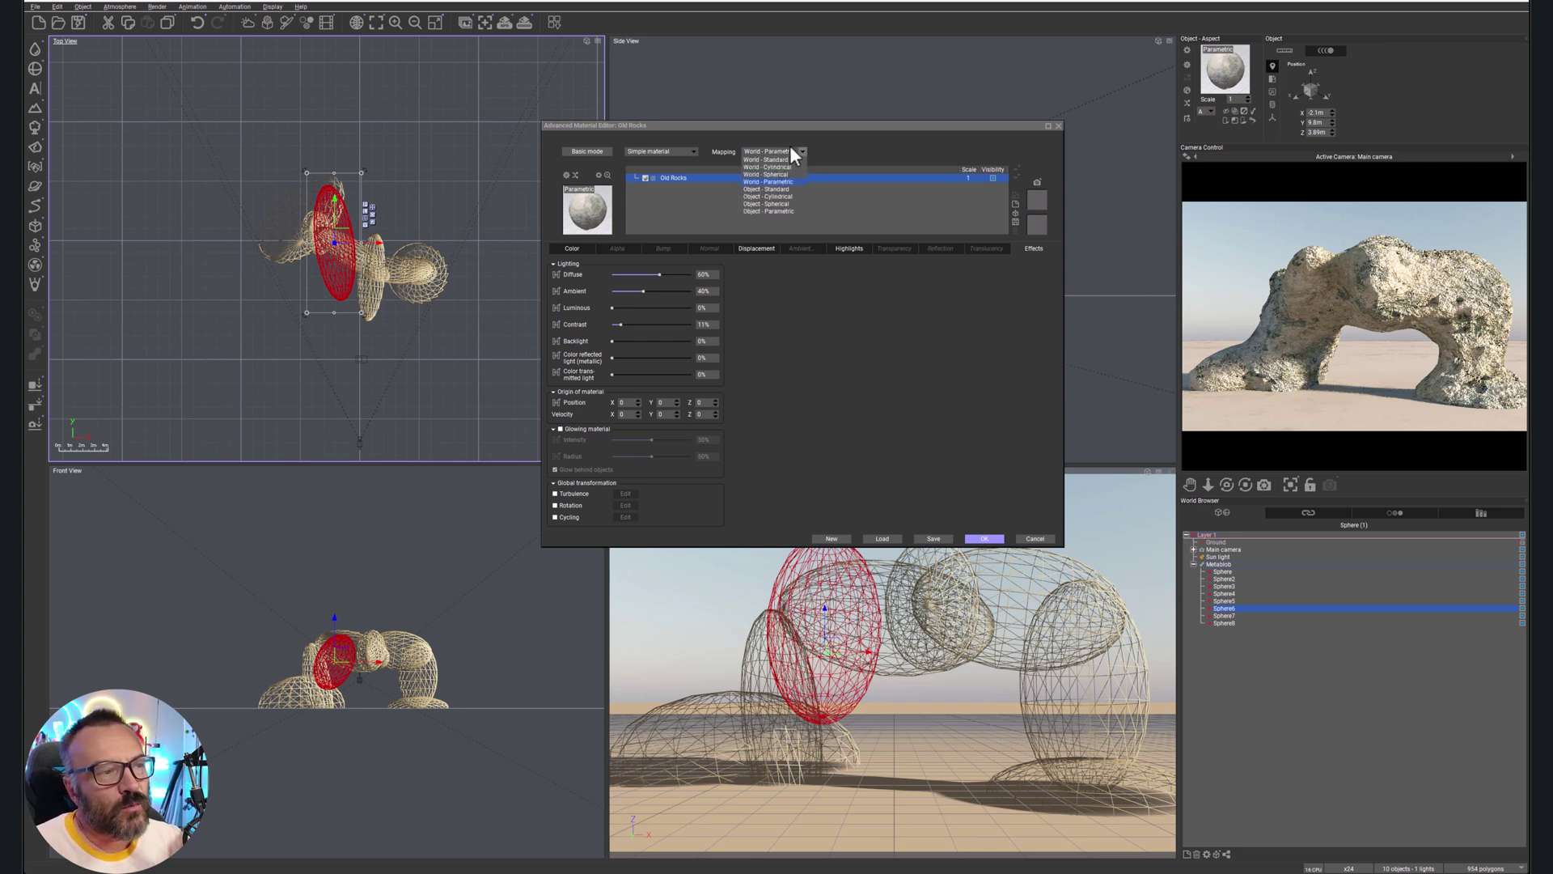
pyautogui.click(790, 211)
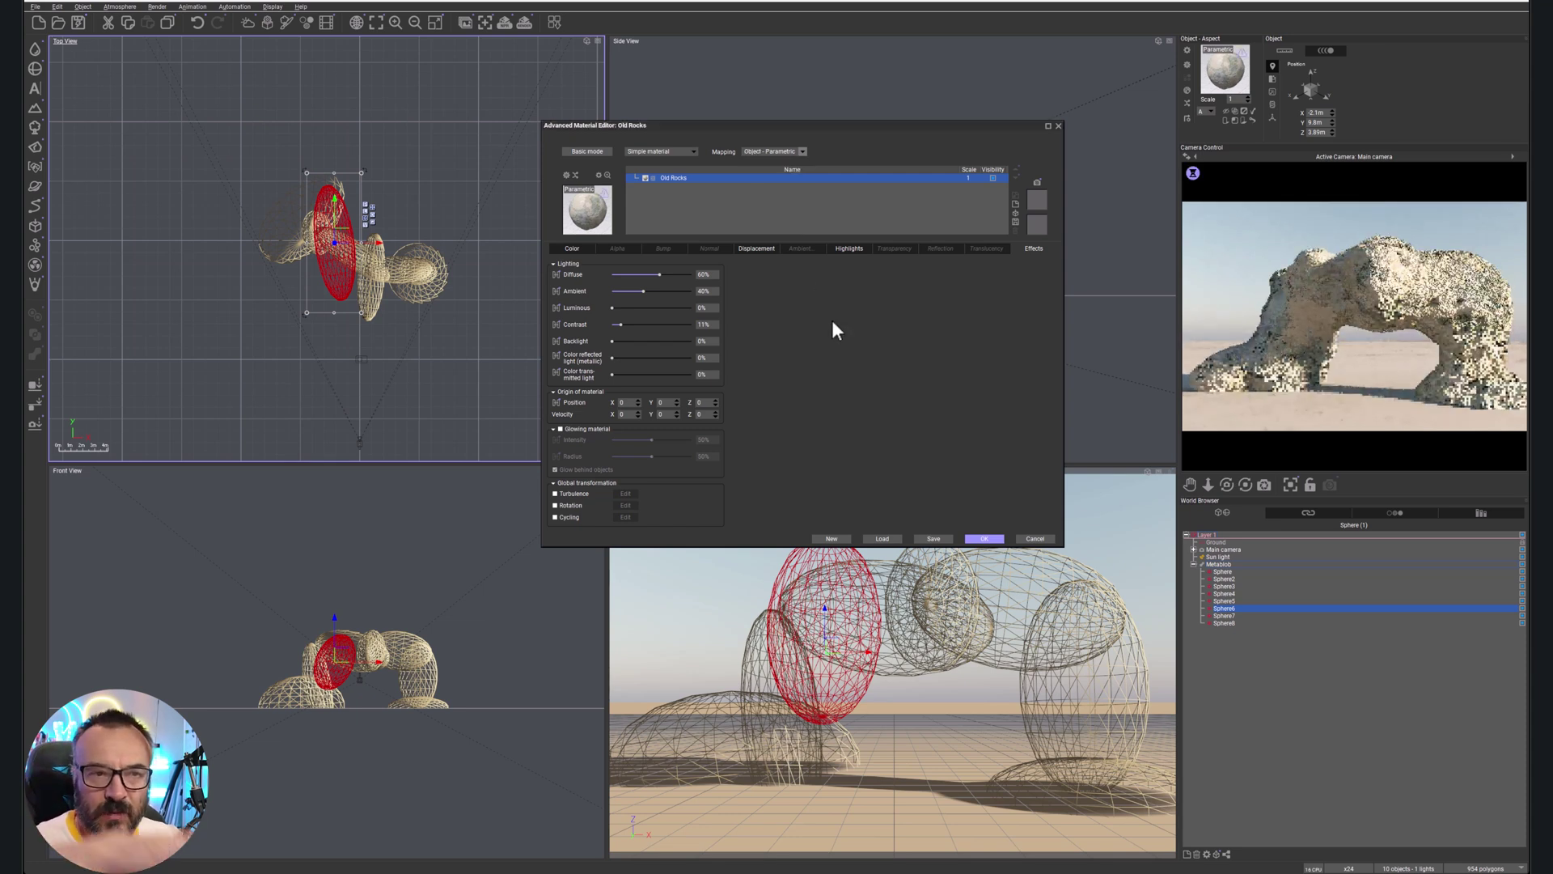
pyautogui.click(802, 151)
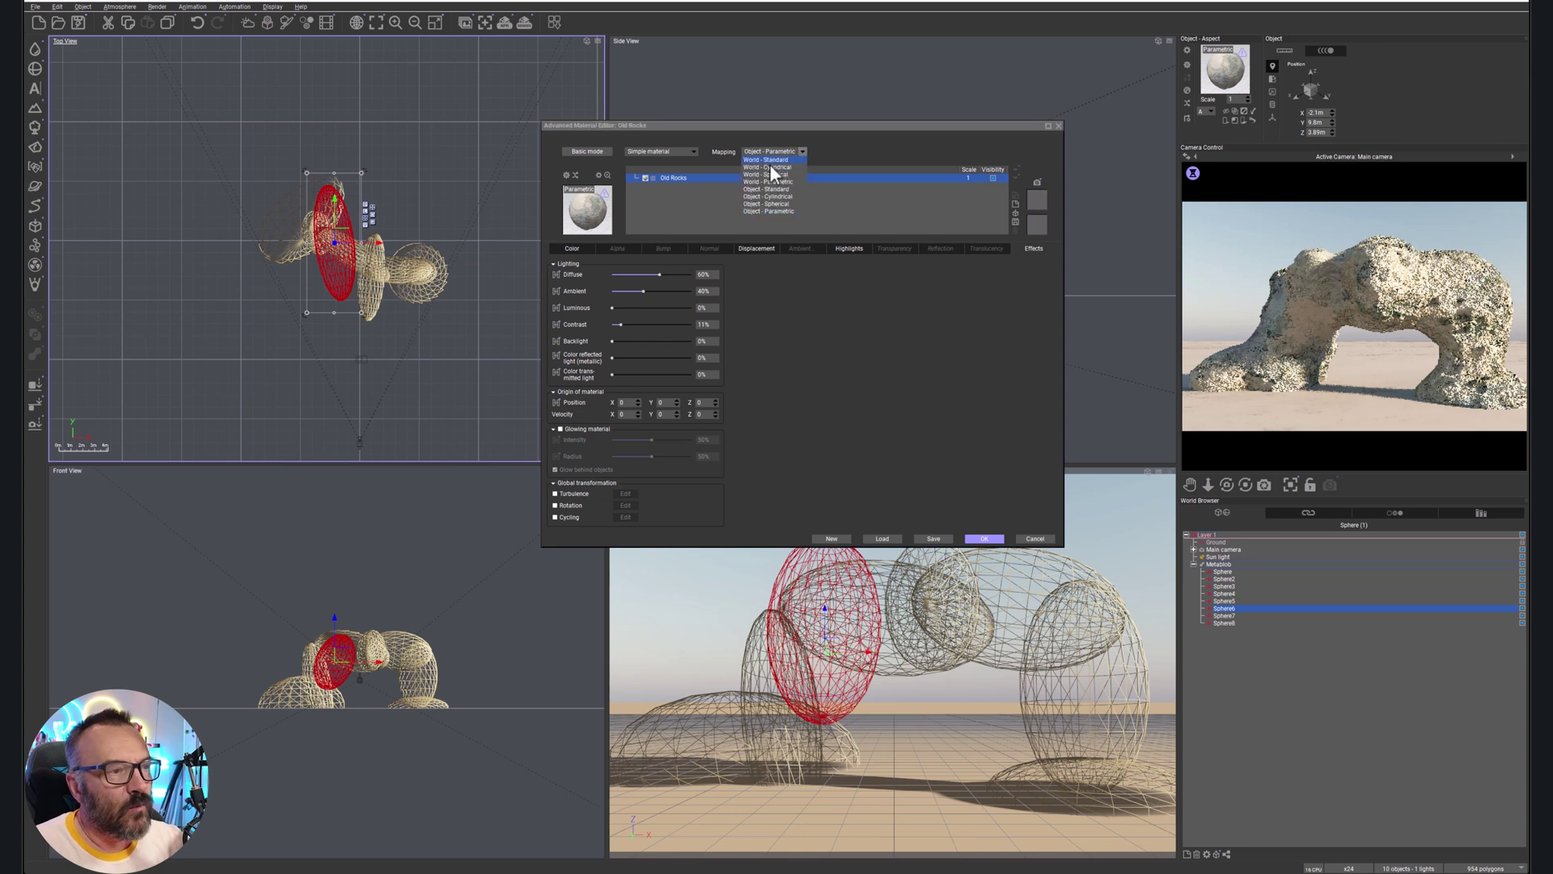
pyautogui.press('Escape')
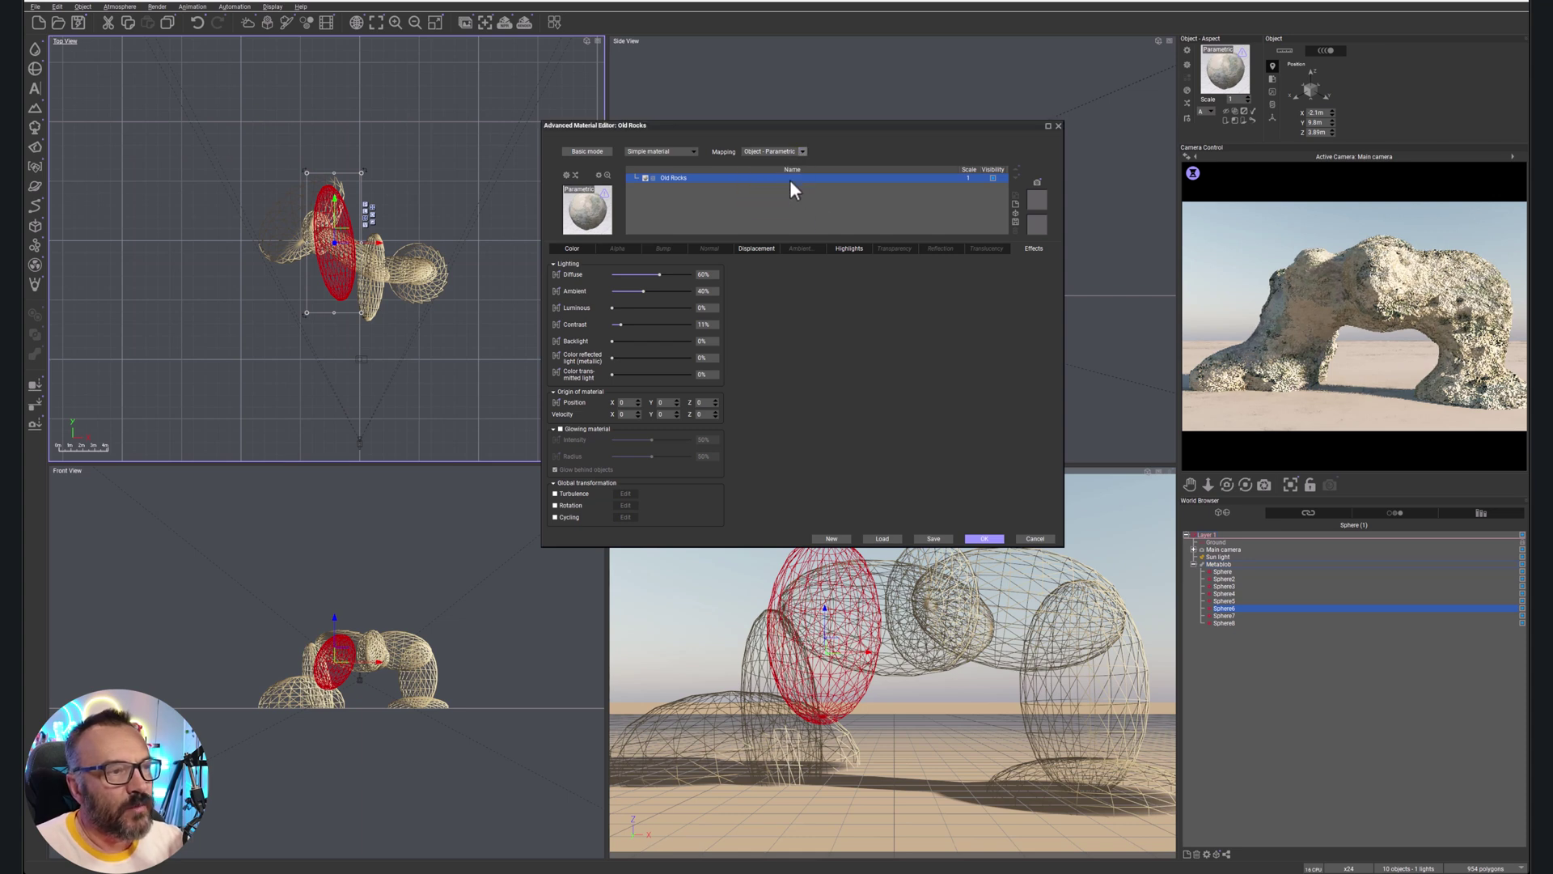
pyautogui.click(984, 538)
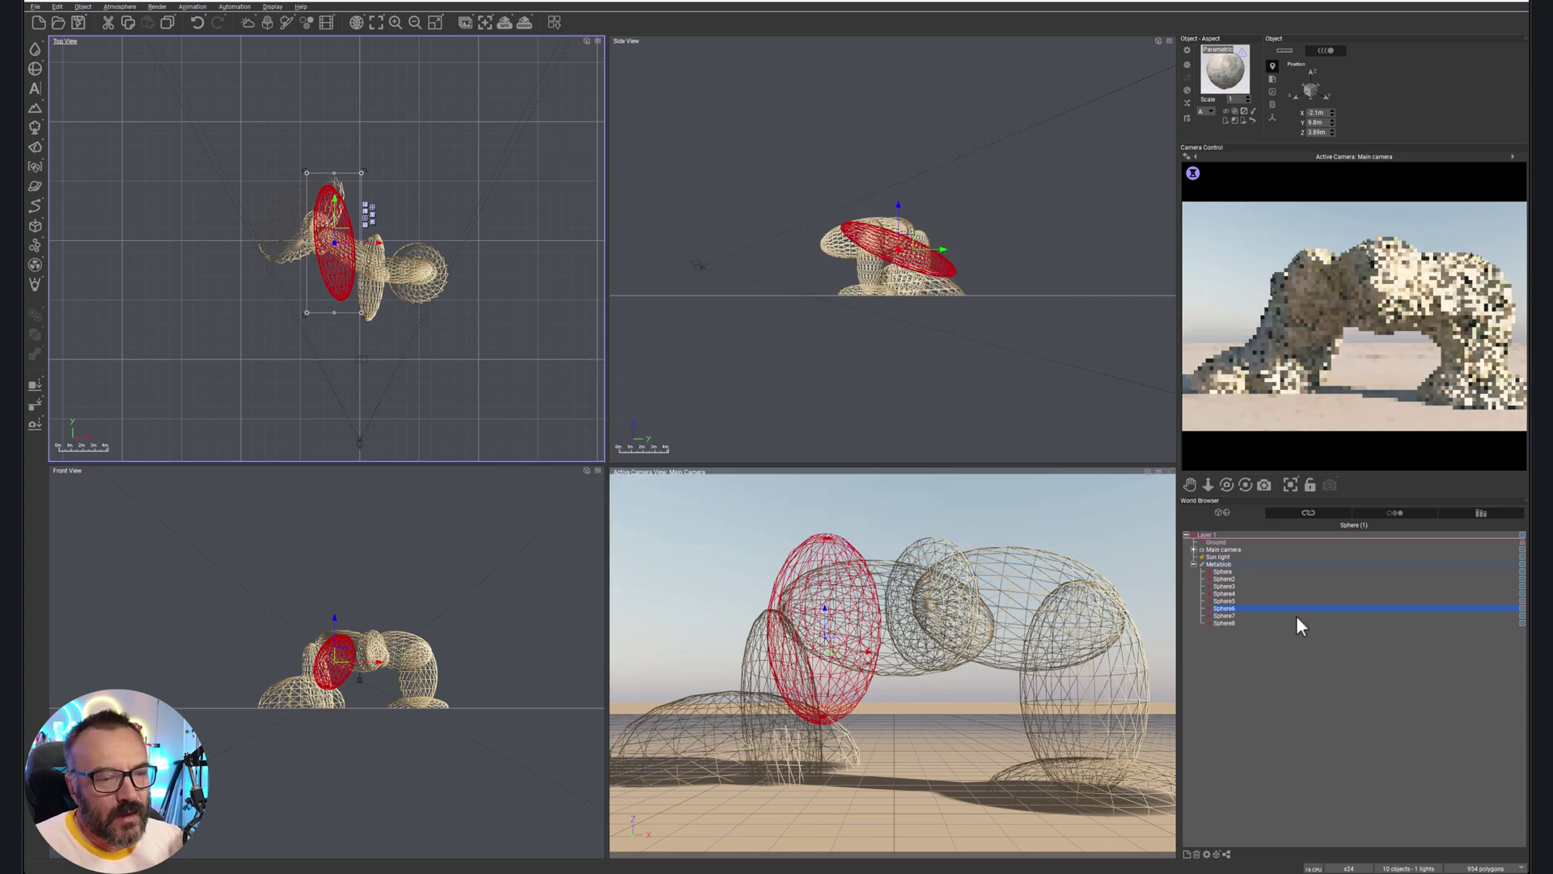
pyautogui.click(1193, 564)
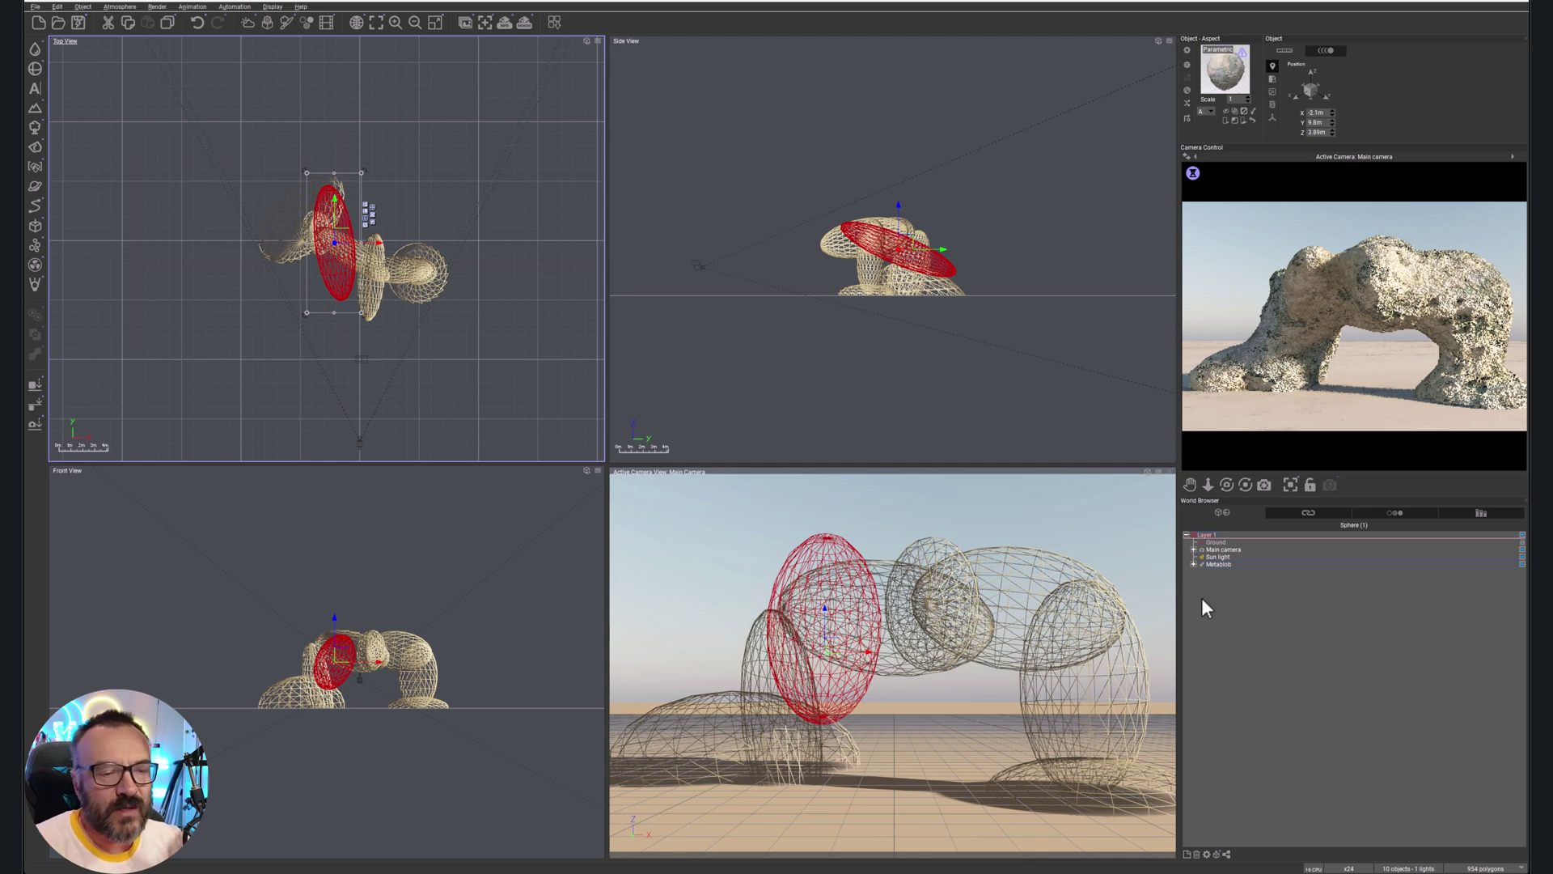
# - Try baking the metablob to polygons at 30% bake quality with displacement mapping included, and undo the bake
pyautogui.rightClick(1220, 564)
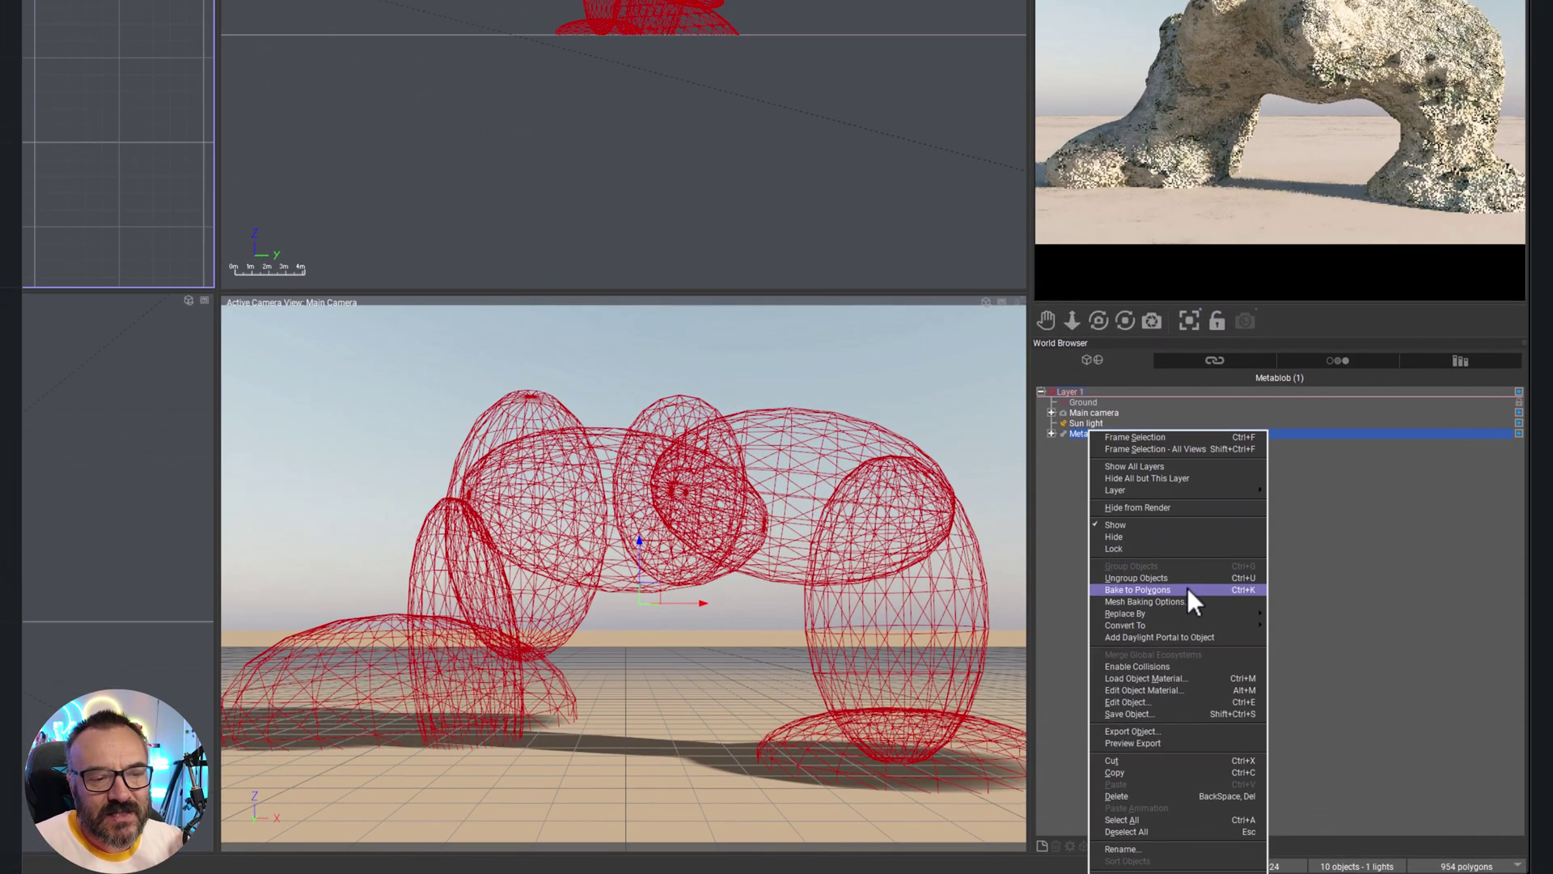
pyautogui.click(1187, 589)
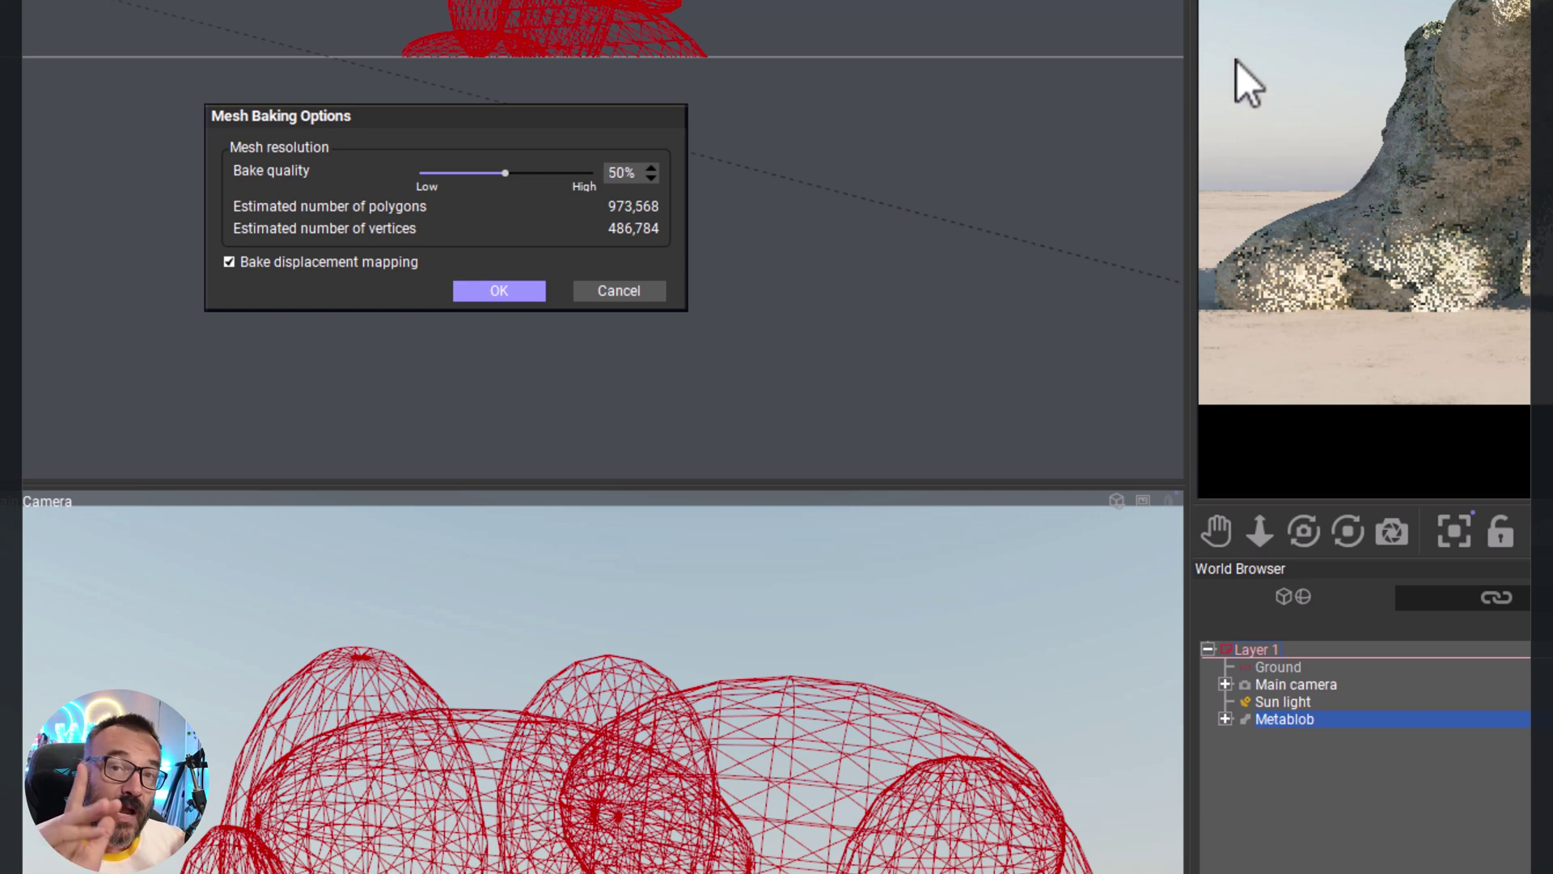
pyautogui.moveTo(503, 173); pyautogui.dragTo(480, 166)
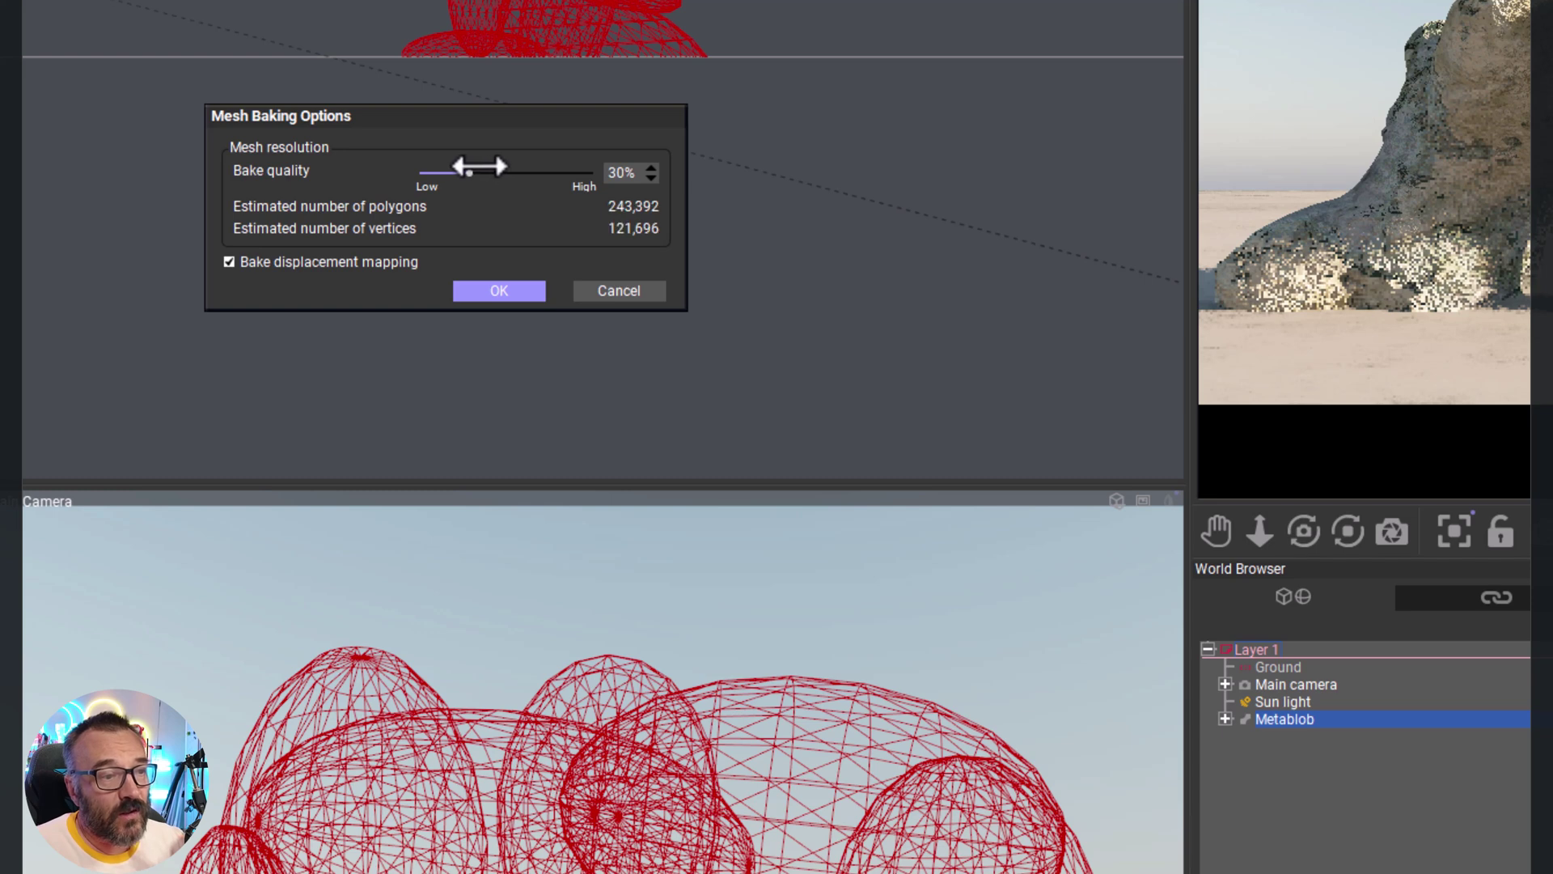
pyautogui.click(536, 293)
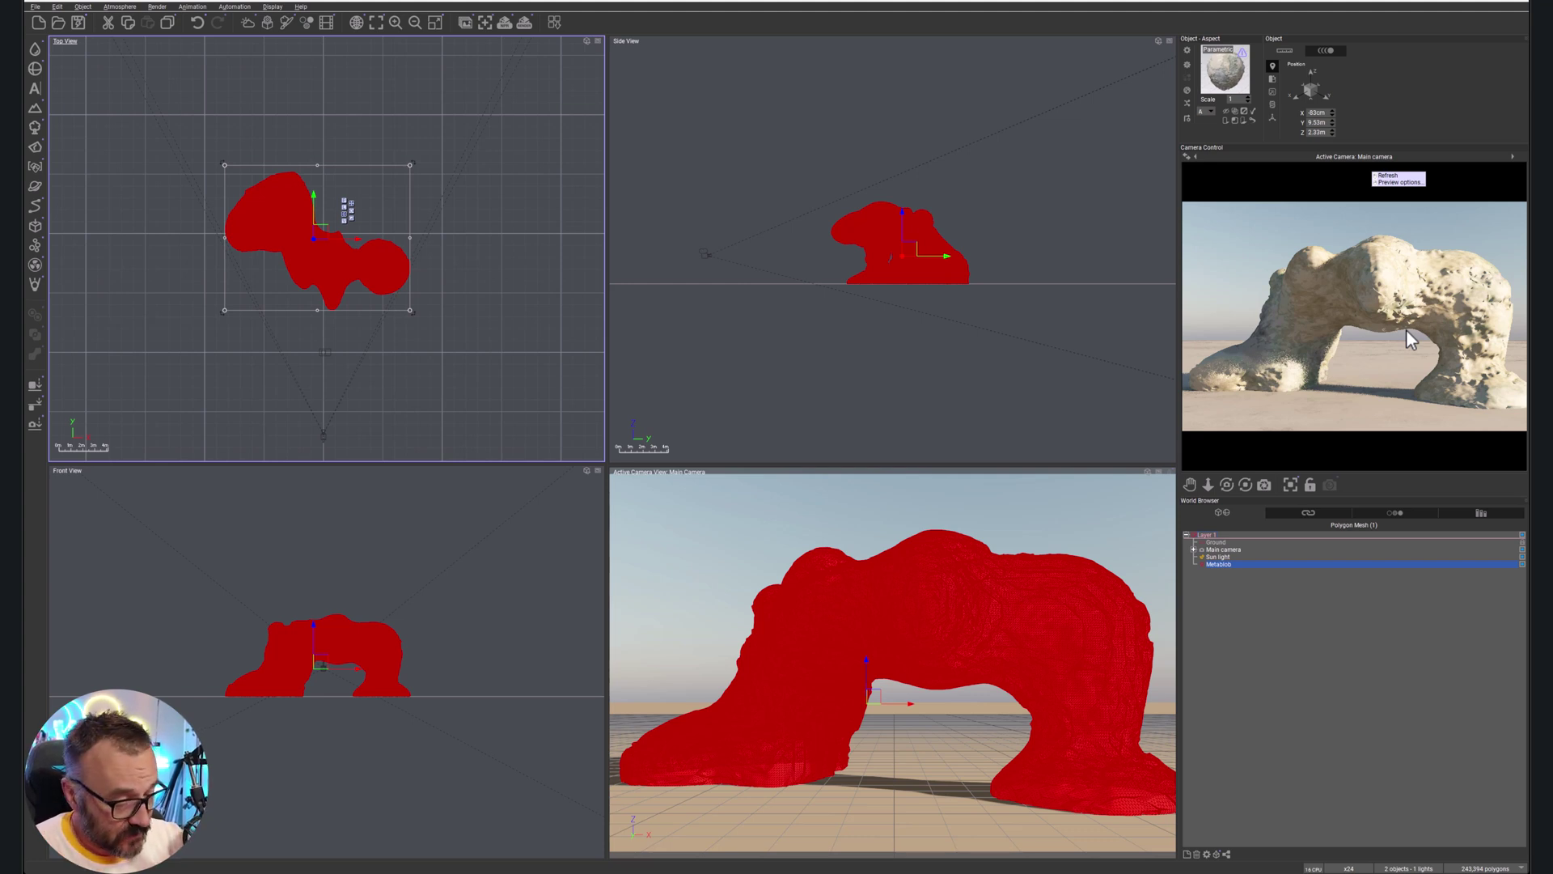
pyautogui.hotkey('ctrl', 'z')
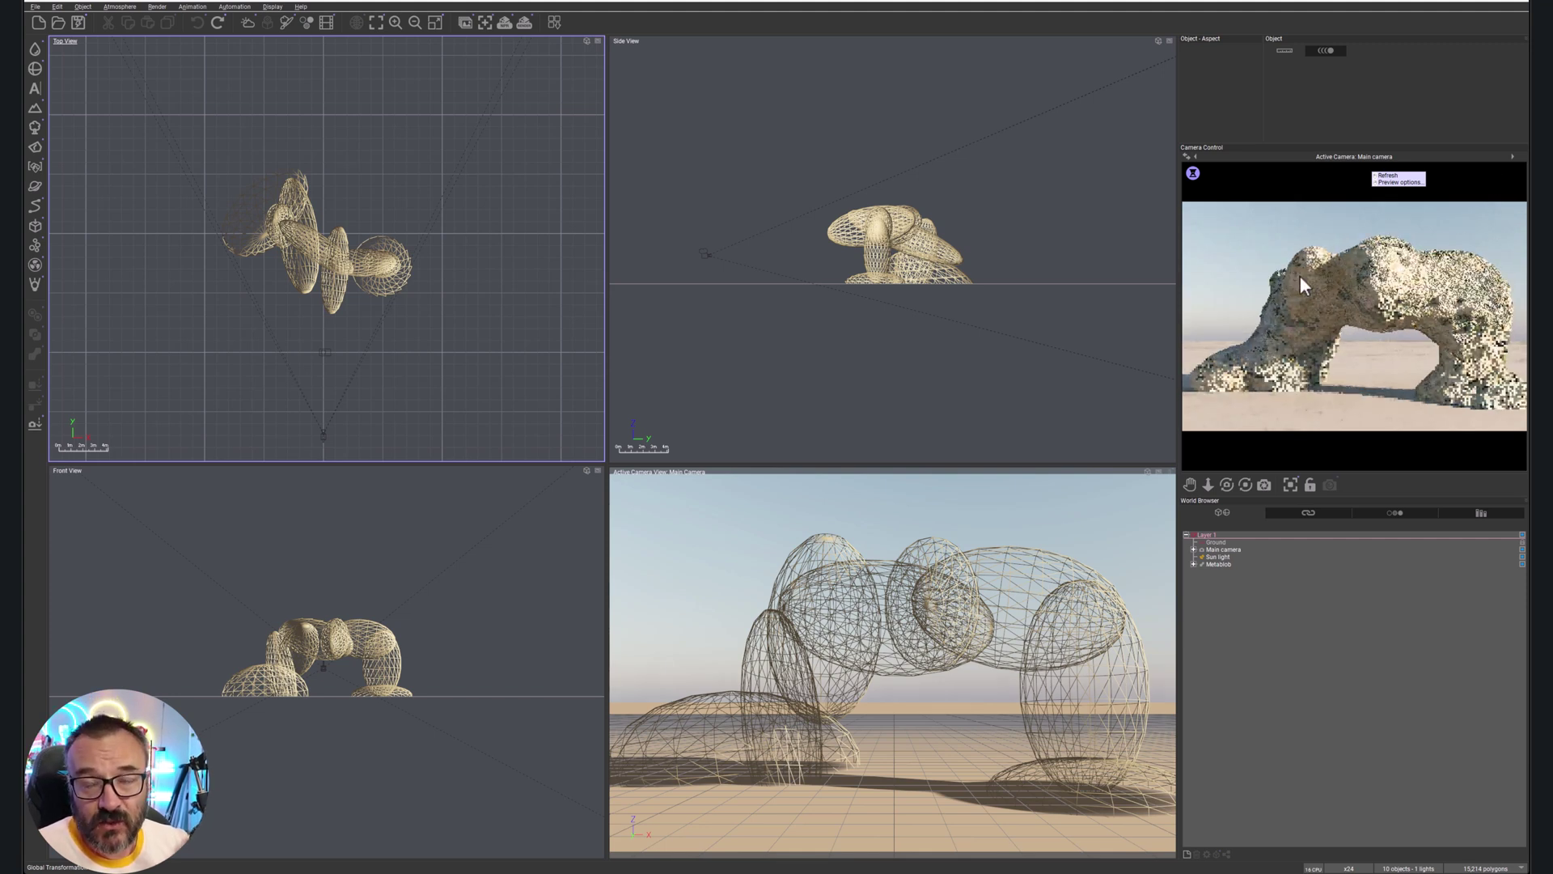
# - Bake the metablob to a polygon mesh again at a higher bake quality, with displacement mapping included
pyautogui.click(1223, 565)
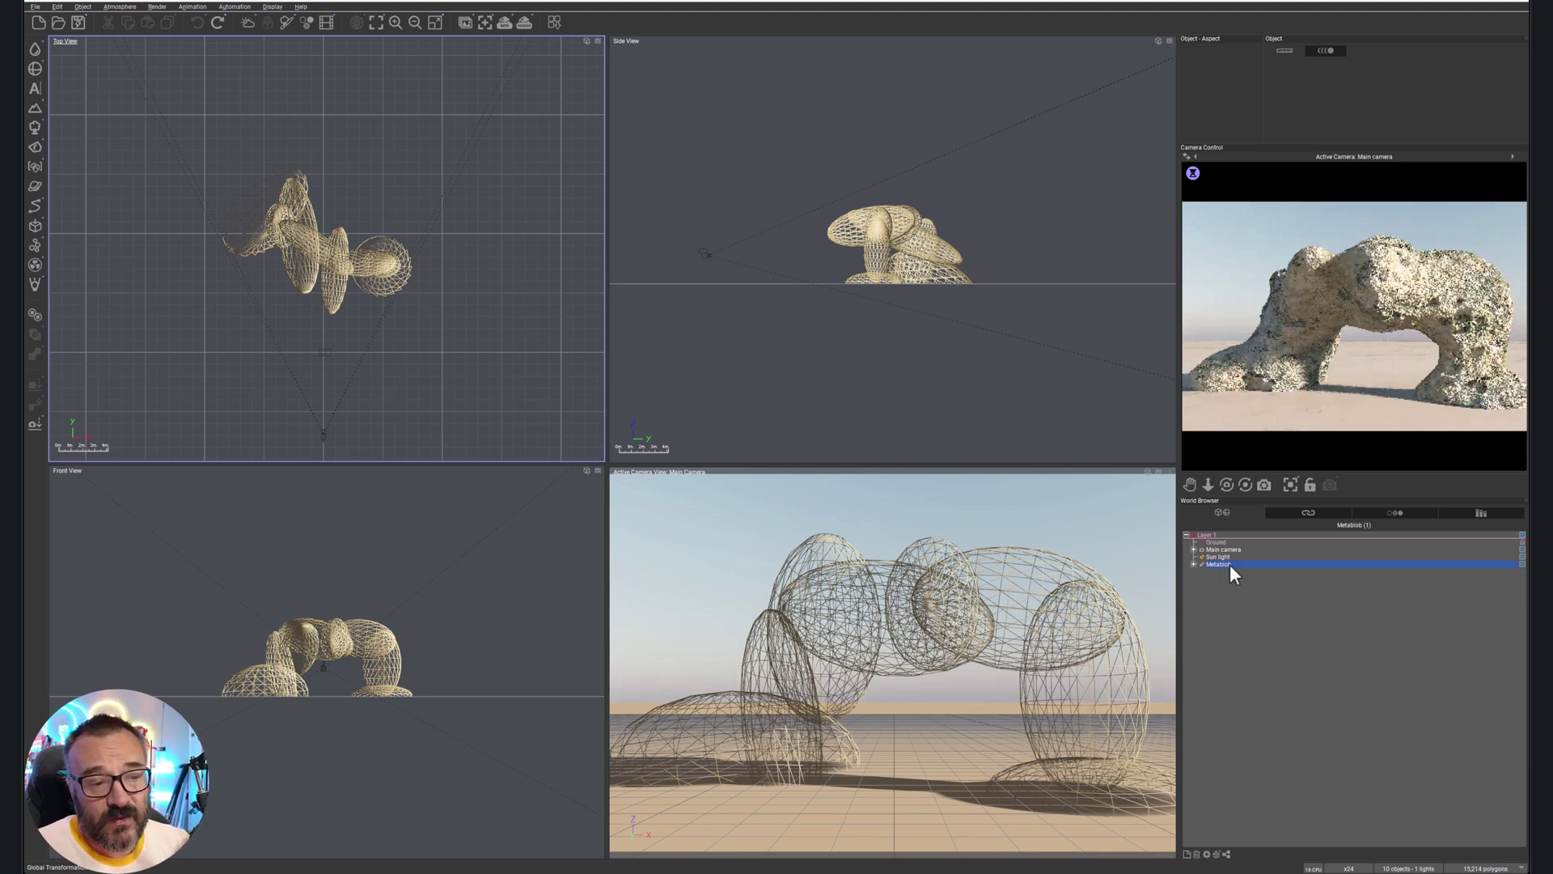
pyautogui.rightClick(1230, 566)
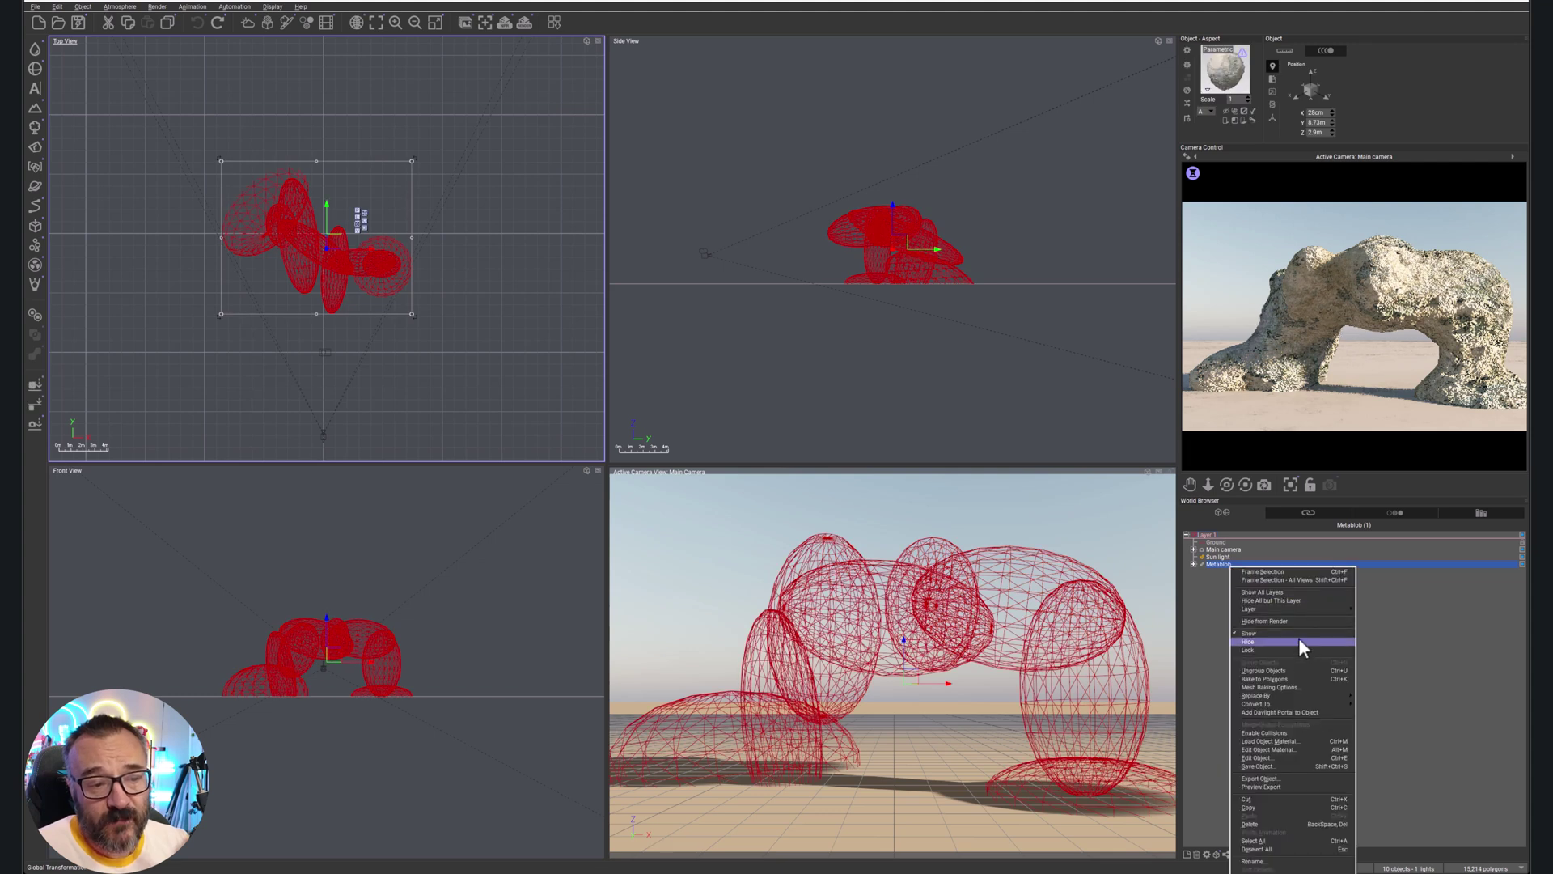
pyautogui.click(1299, 686)
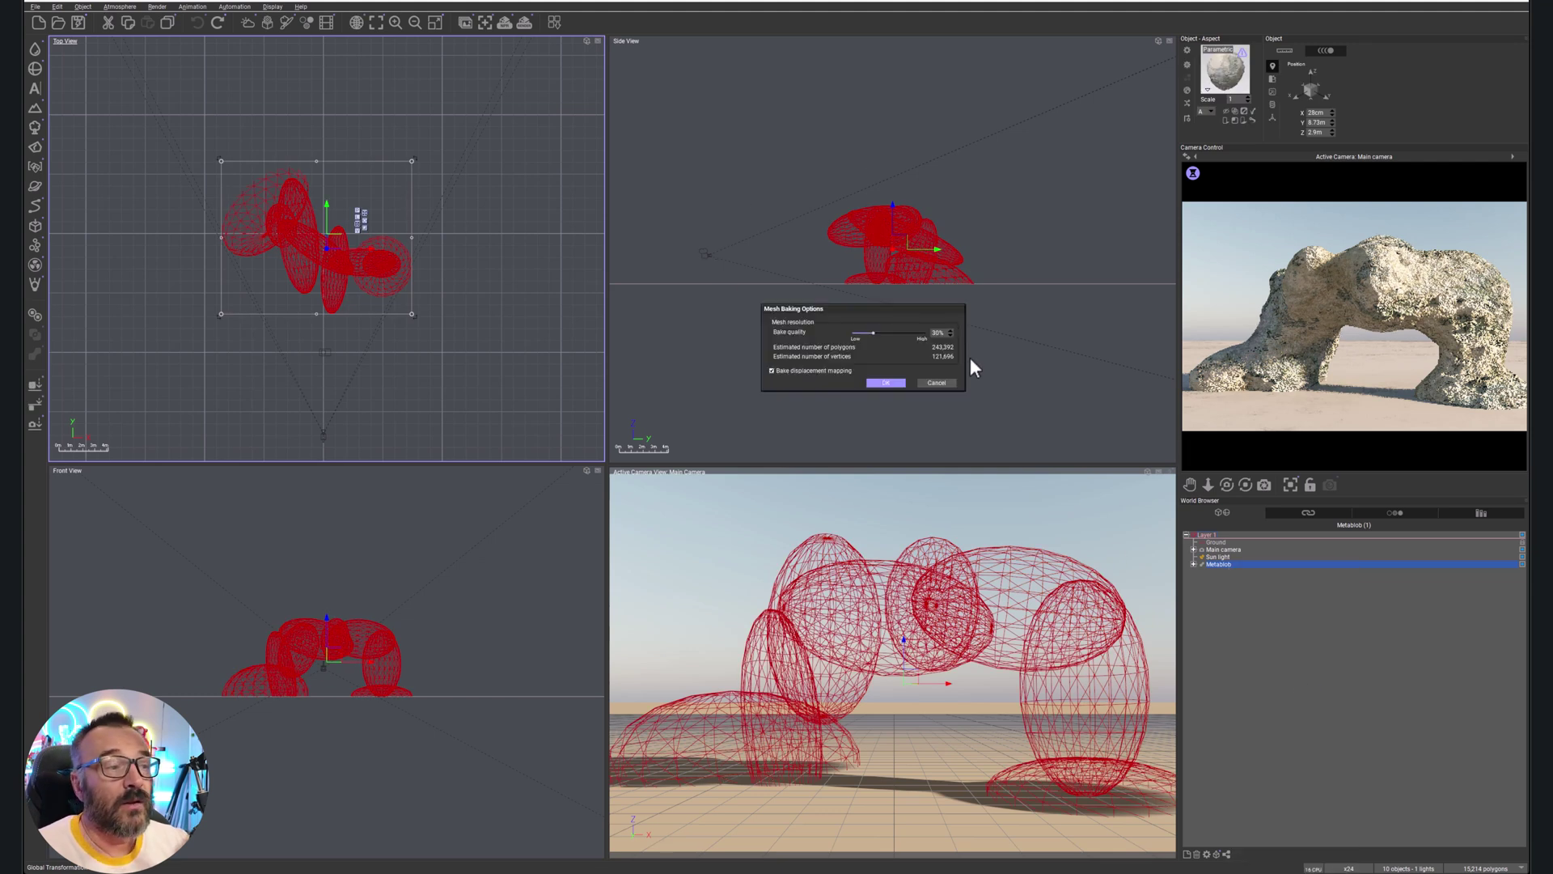
pyautogui.moveTo(874, 332); pyautogui.dragTo(907, 333)
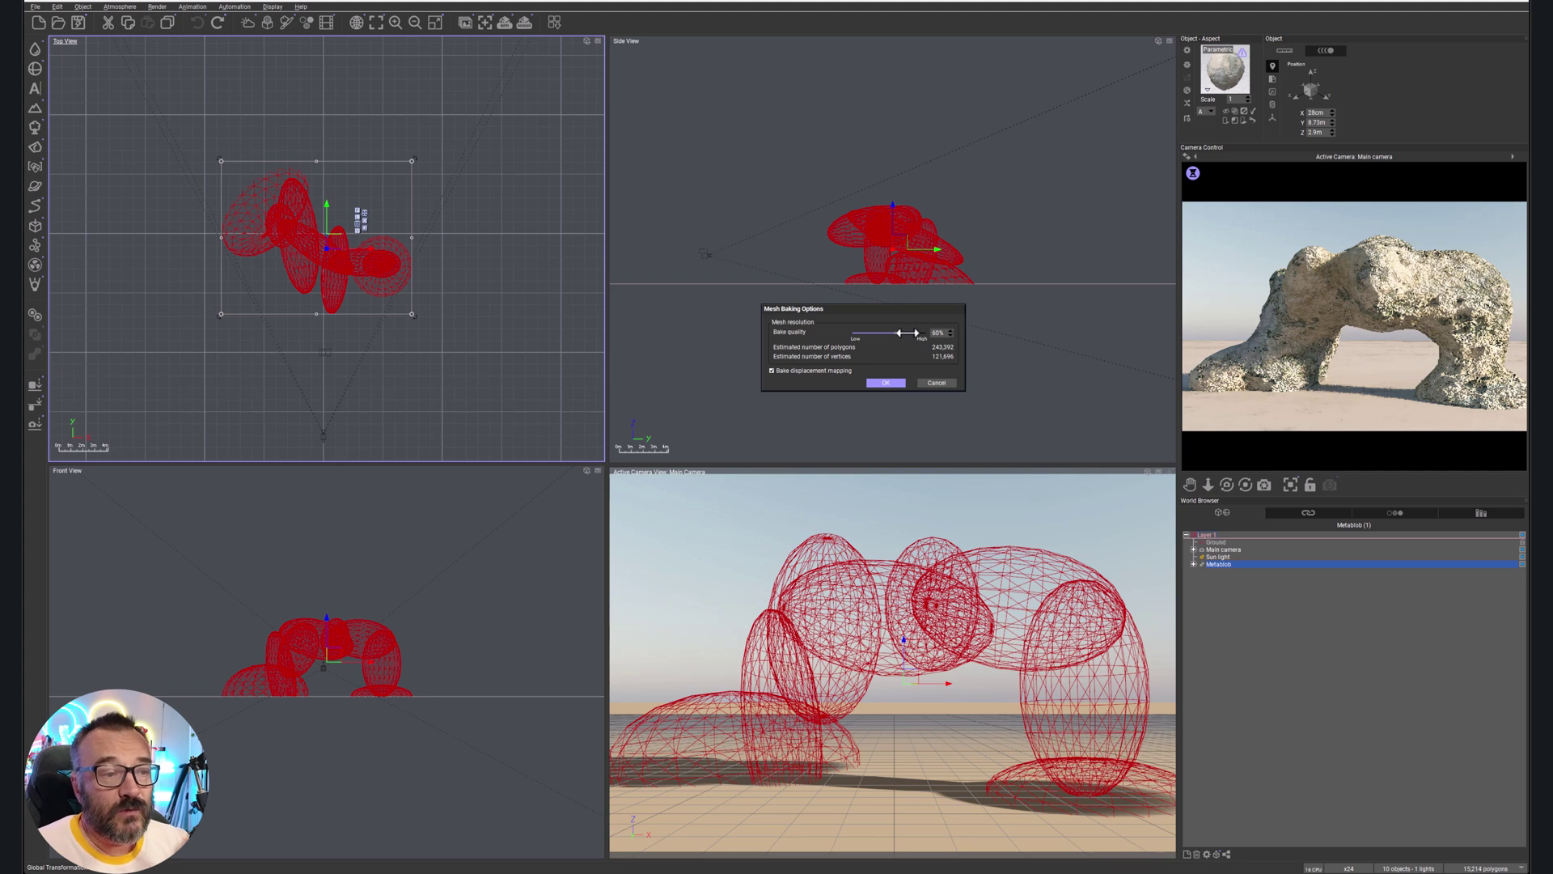
pyautogui.click(894, 382)
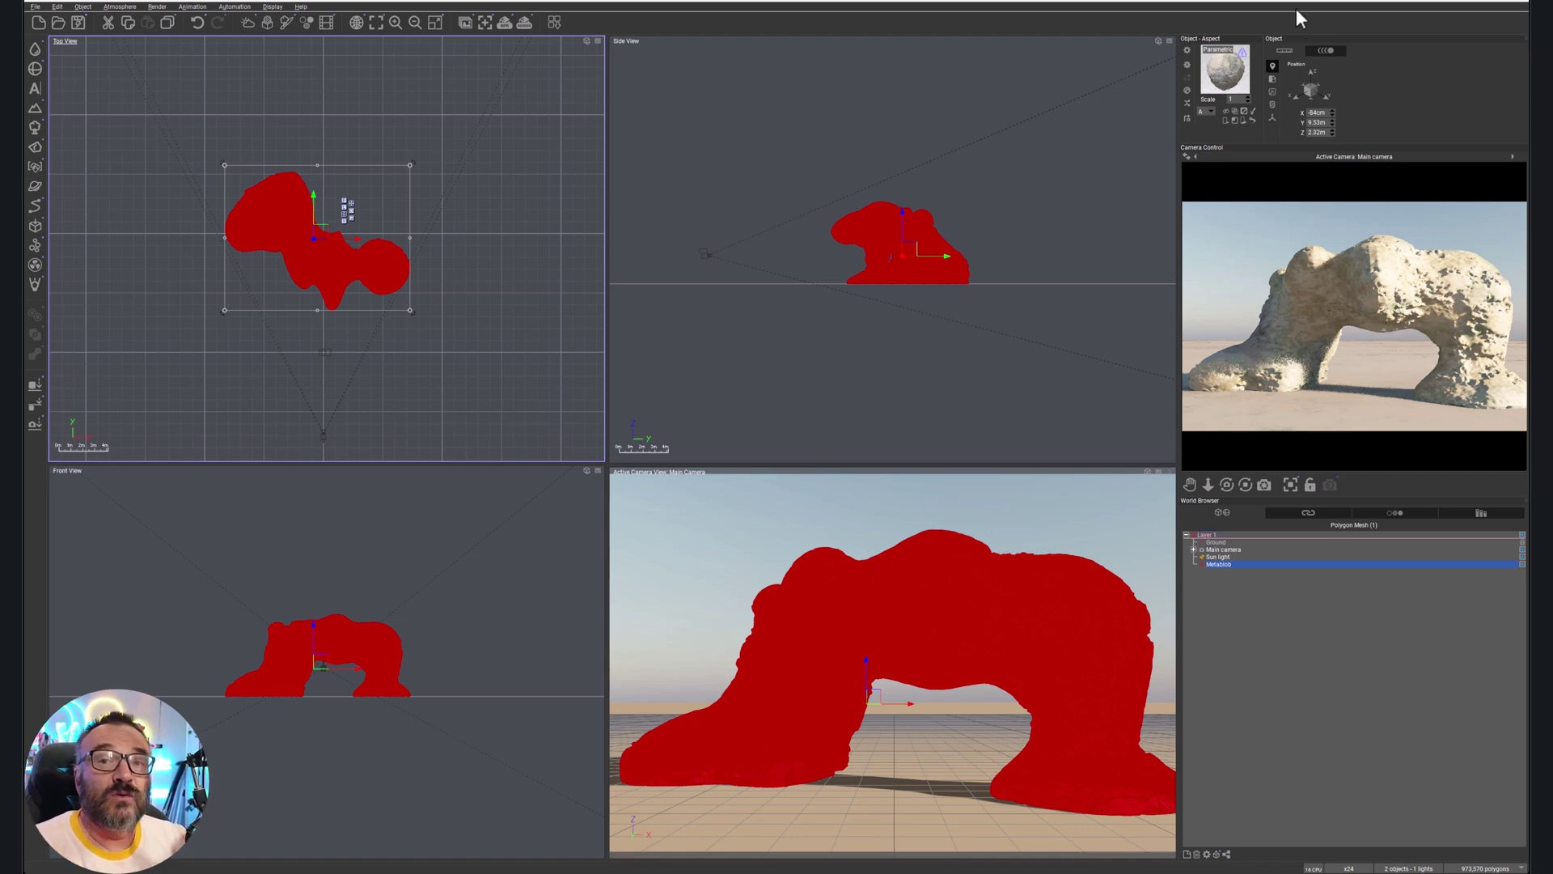
# - Dismiss the material browser without picking a material, deselect the baked mesh, and undo the higher-quality bake
pyautogui.click(1225, 77)
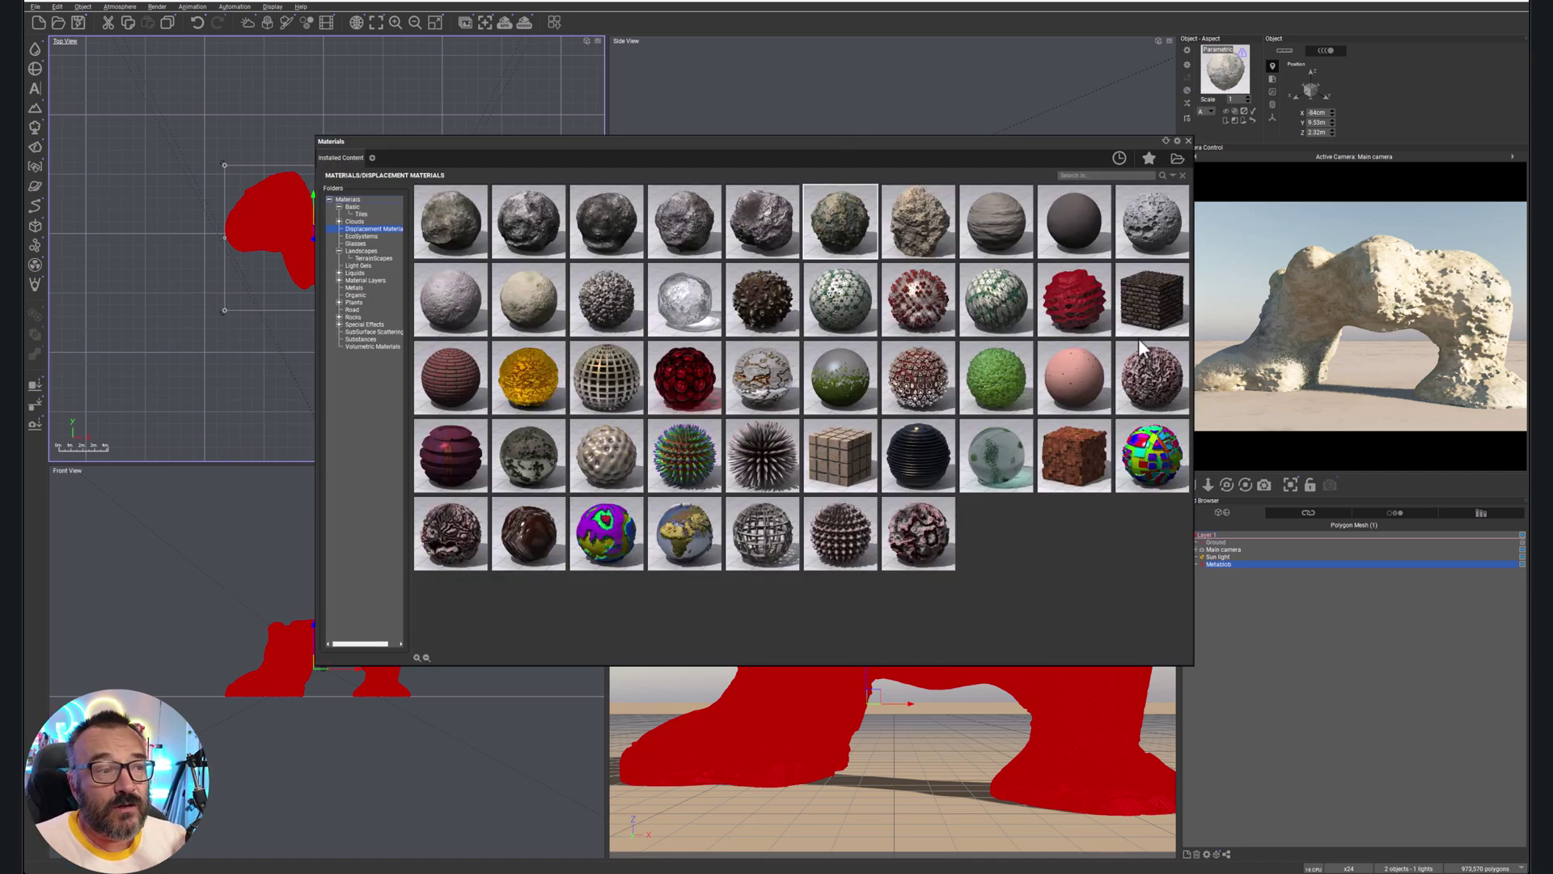
pyautogui.click(1189, 141)
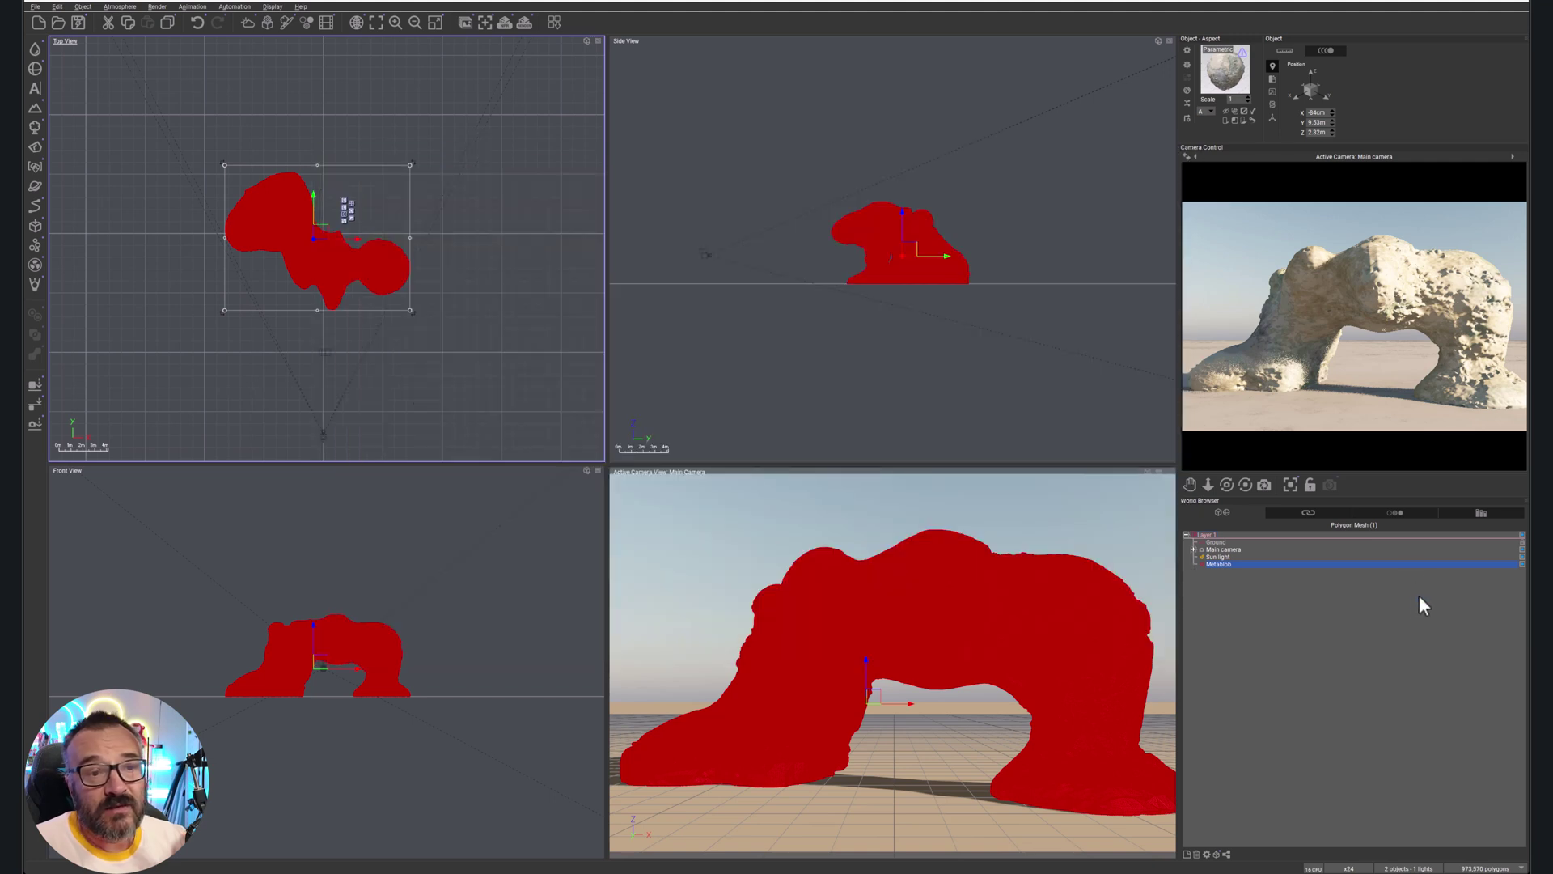
pyautogui.click(1370, 604)
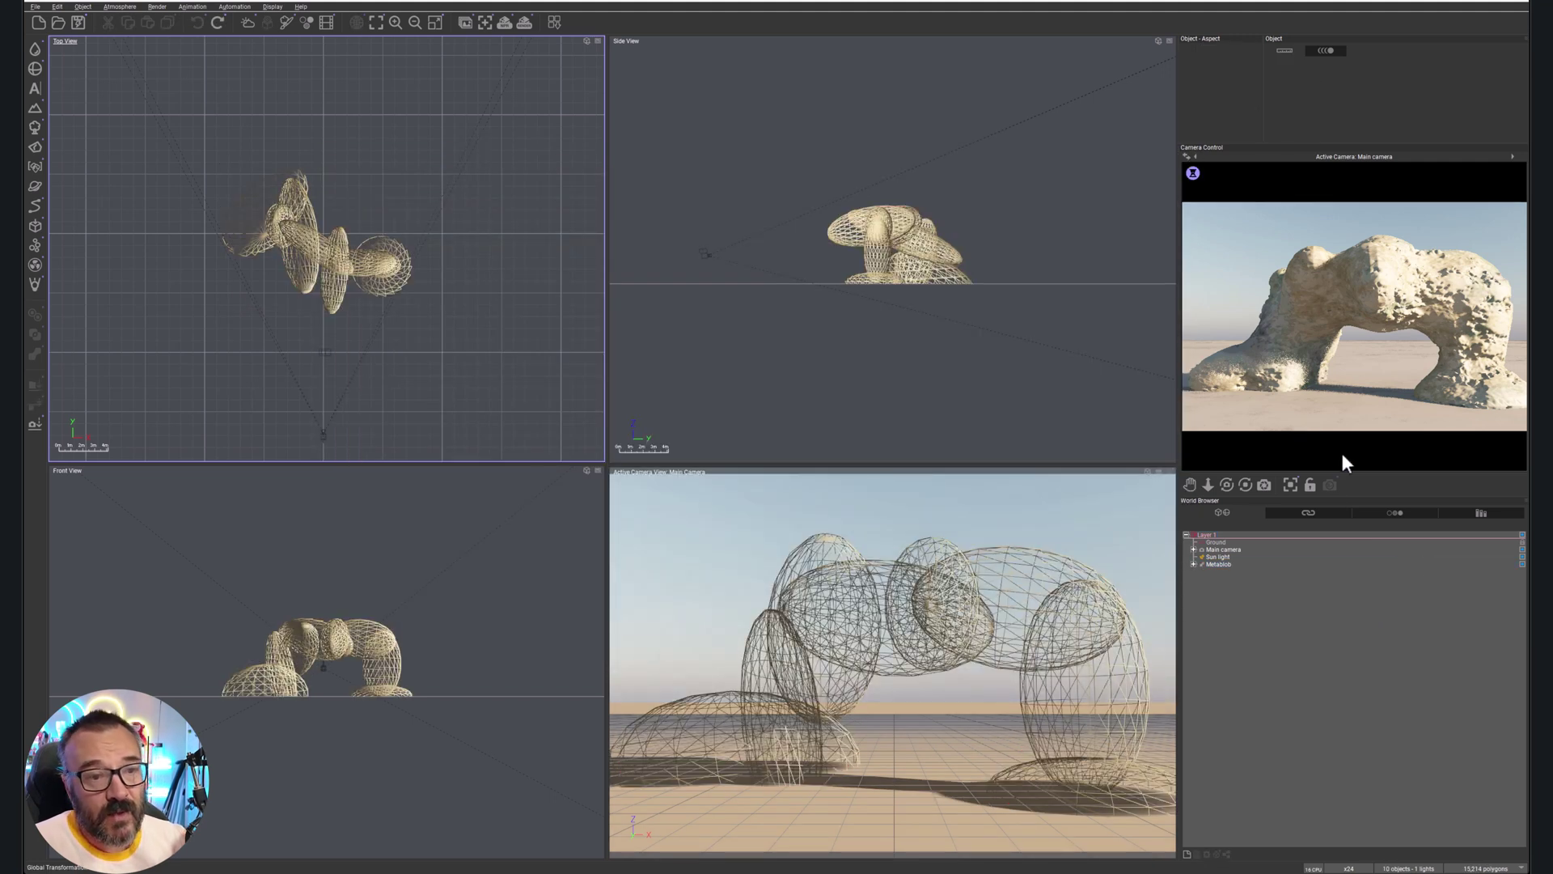